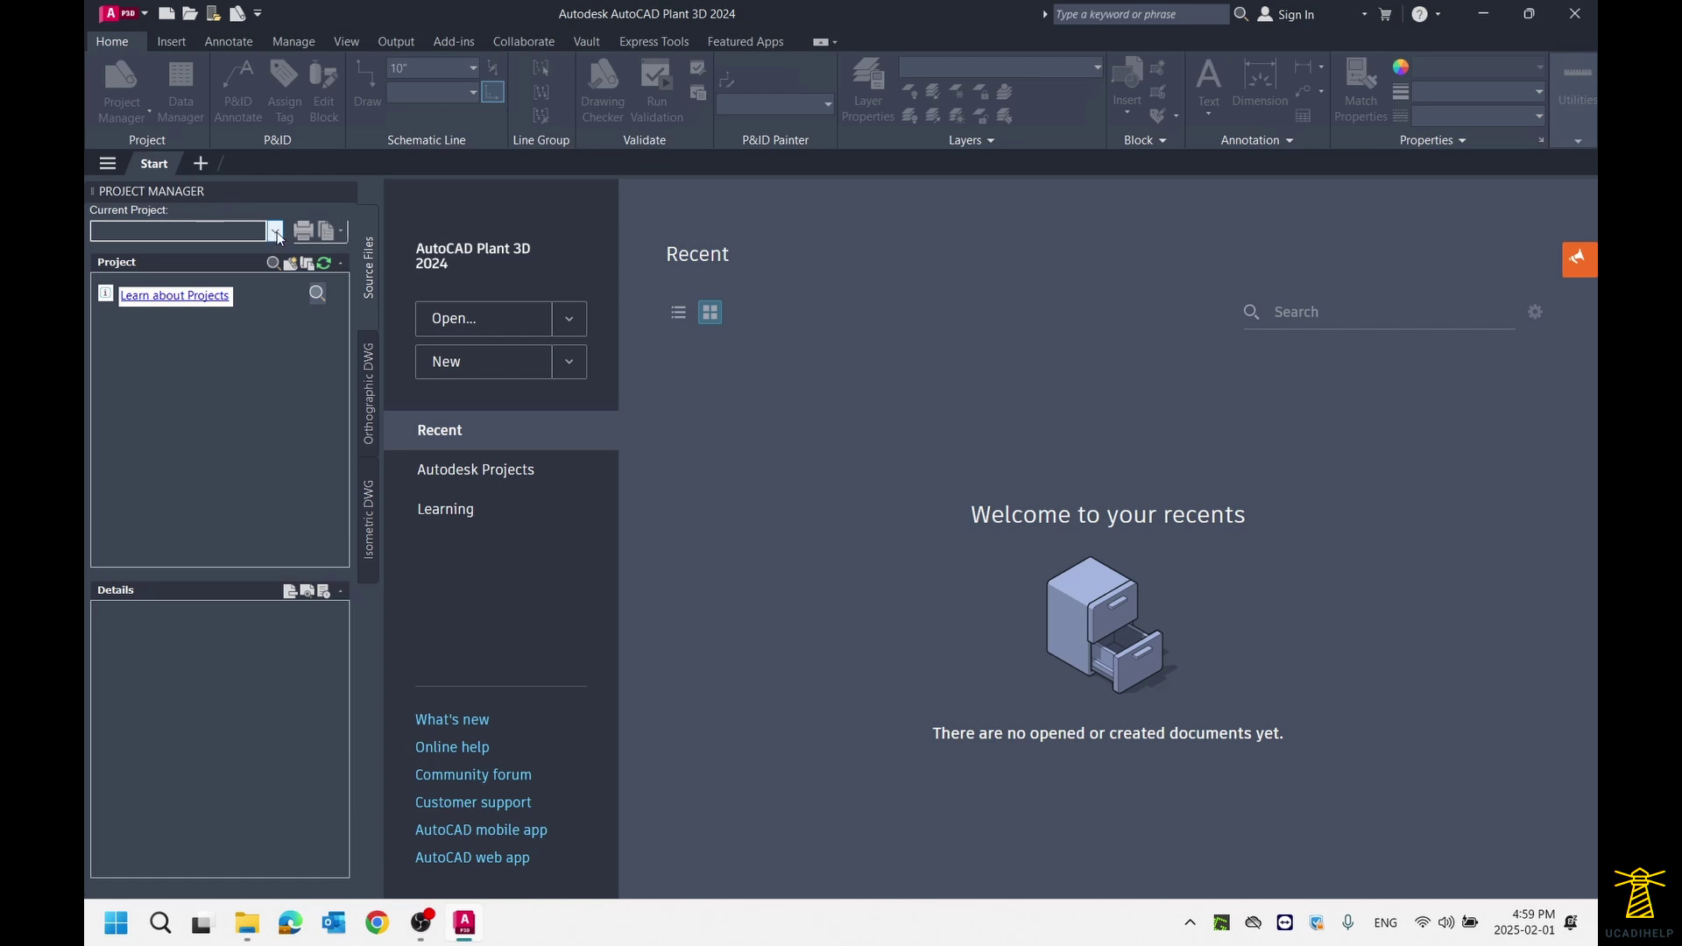
- Open the existing project file Project.xml from the SampleProject folder as the current project
{"action": "left_click", "coordinate": [275, 232]}
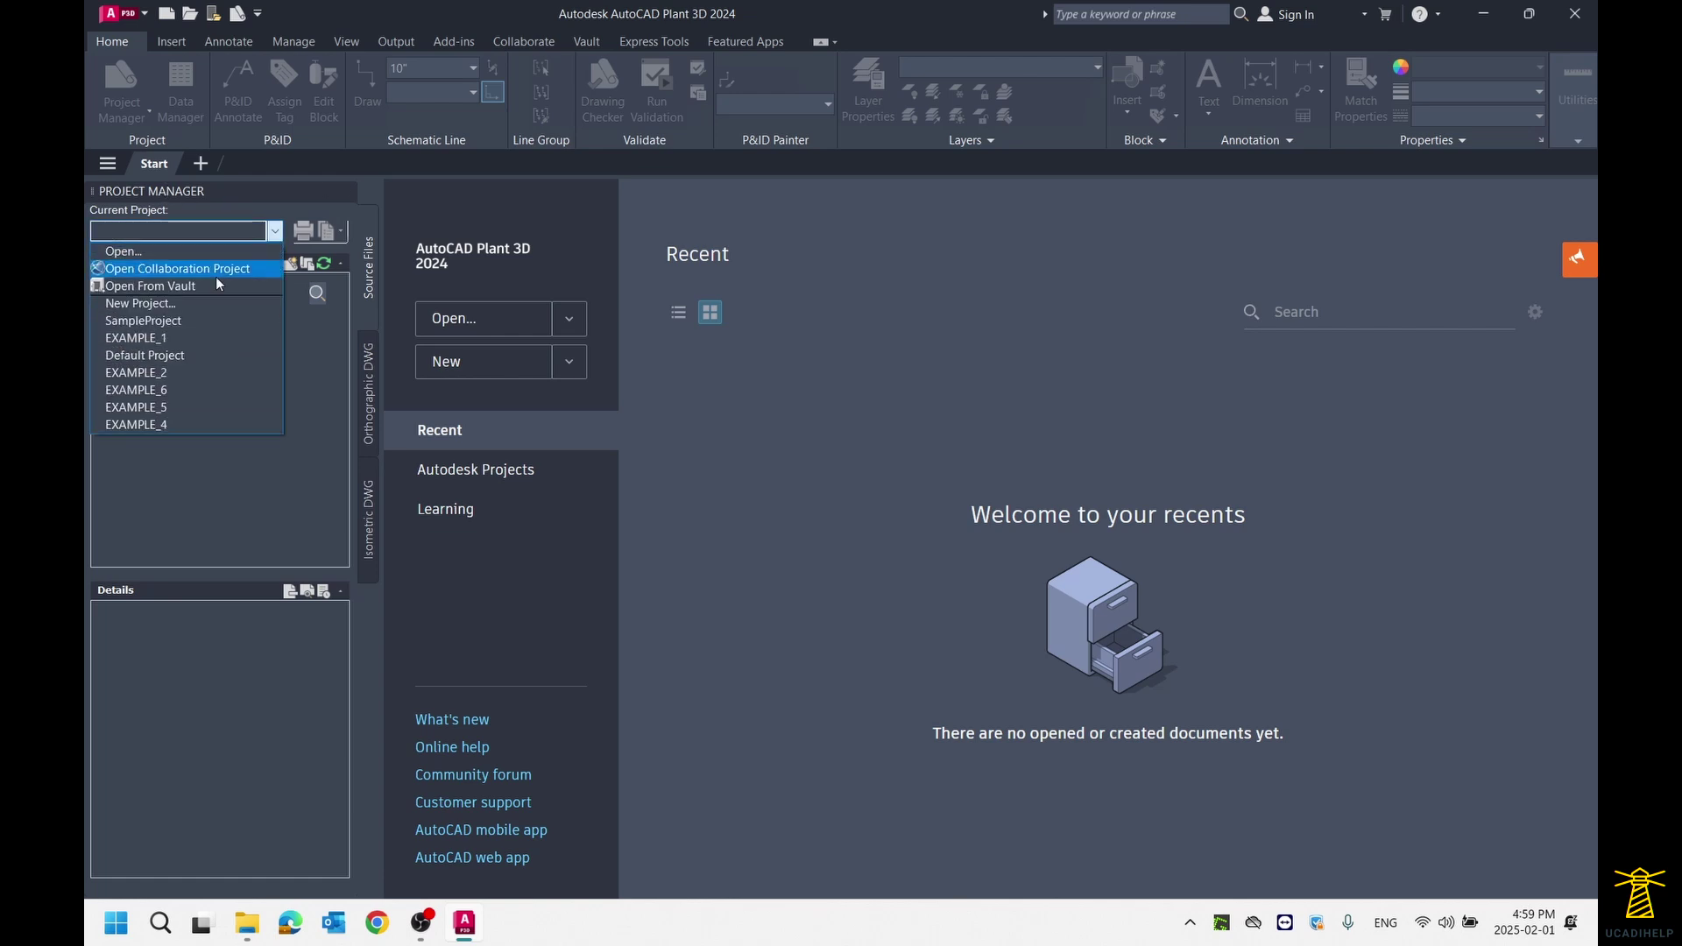
{"action": "key", "text": "Up"}
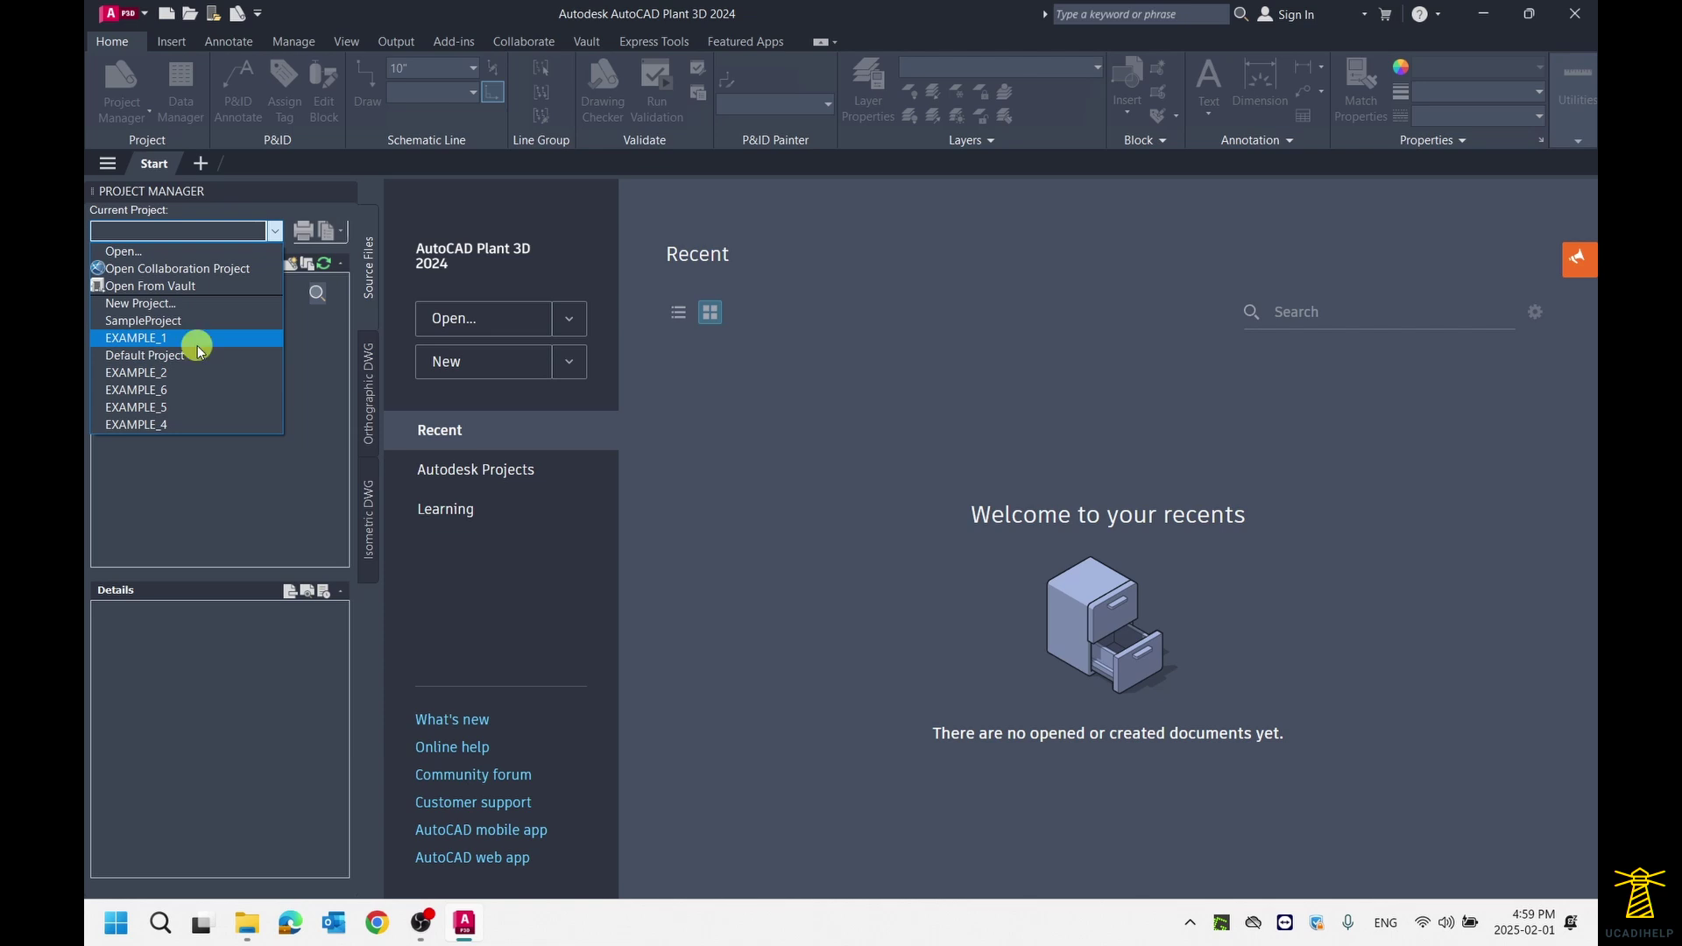
{"action": "left_click", "coordinate": [188, 250]}
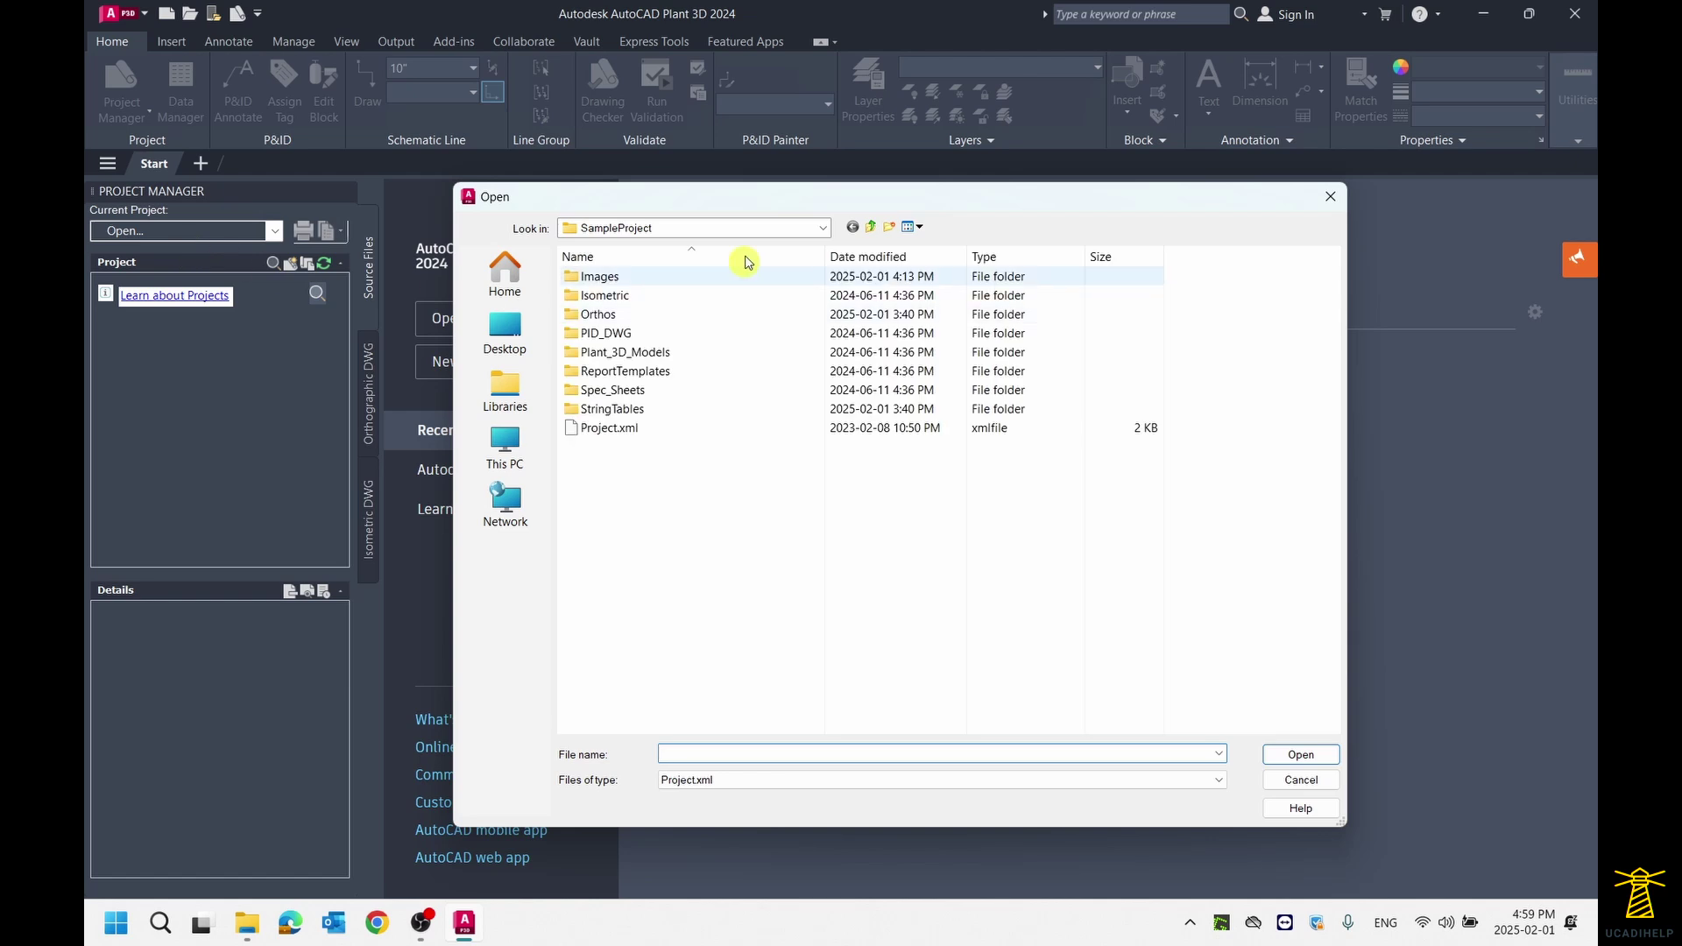
{"action": "left_click_drag", "start_coordinate": [762, 207], "coordinate": [742, 217]}
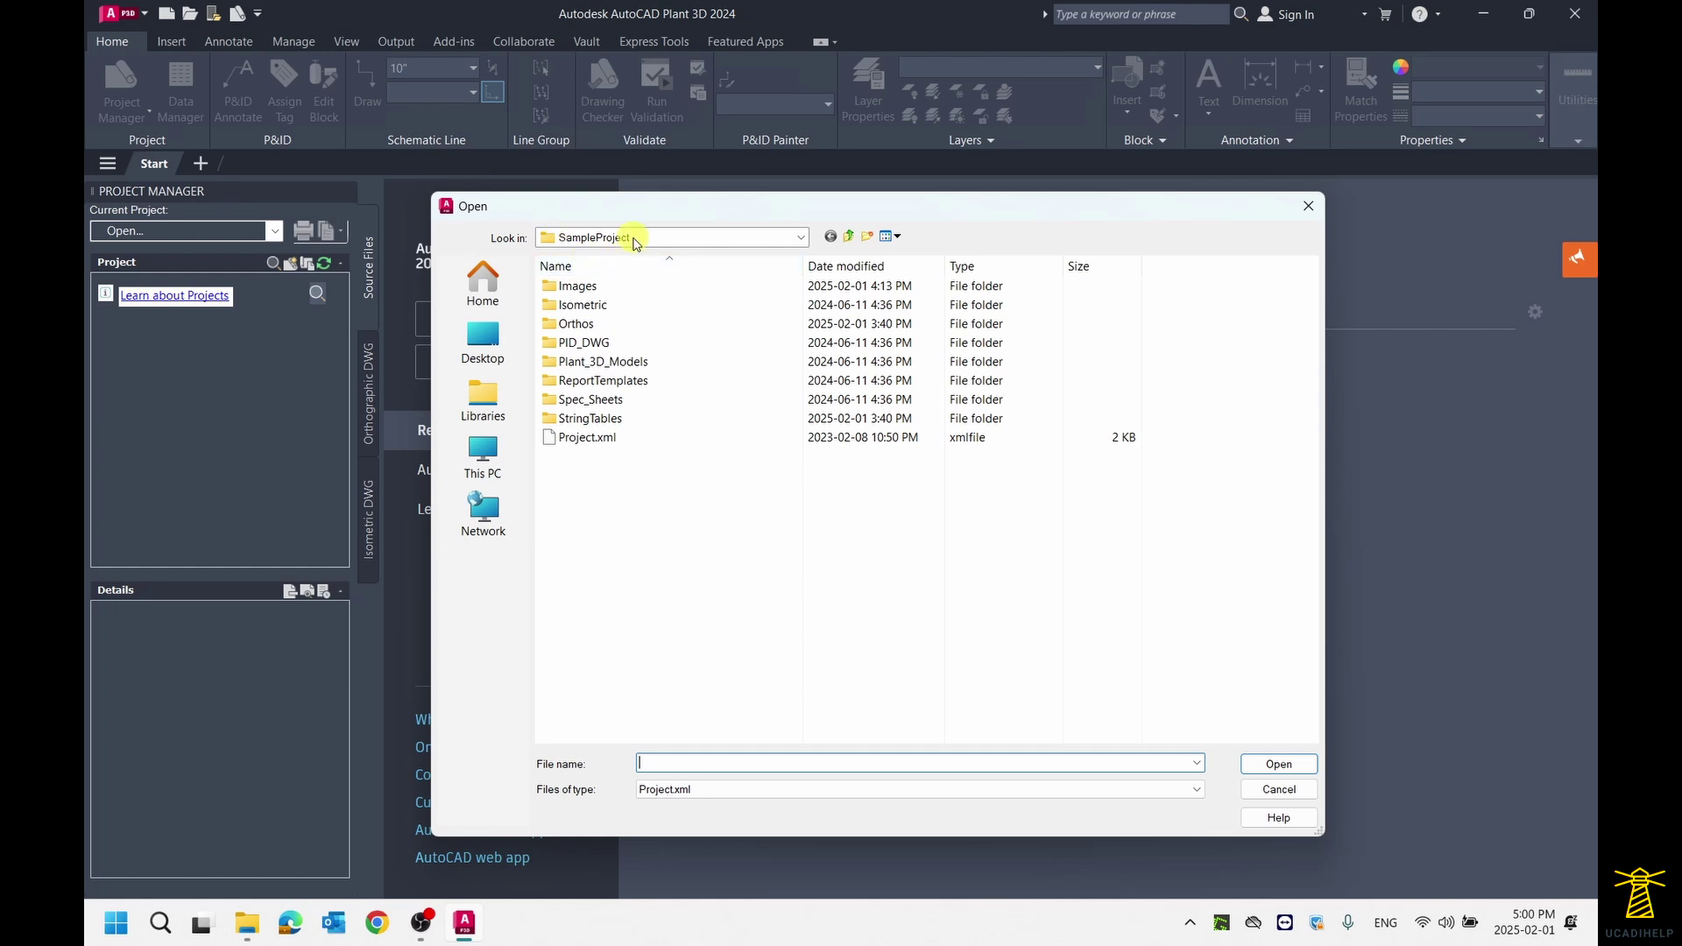
{"action": "left_click", "coordinate": [799, 238]}
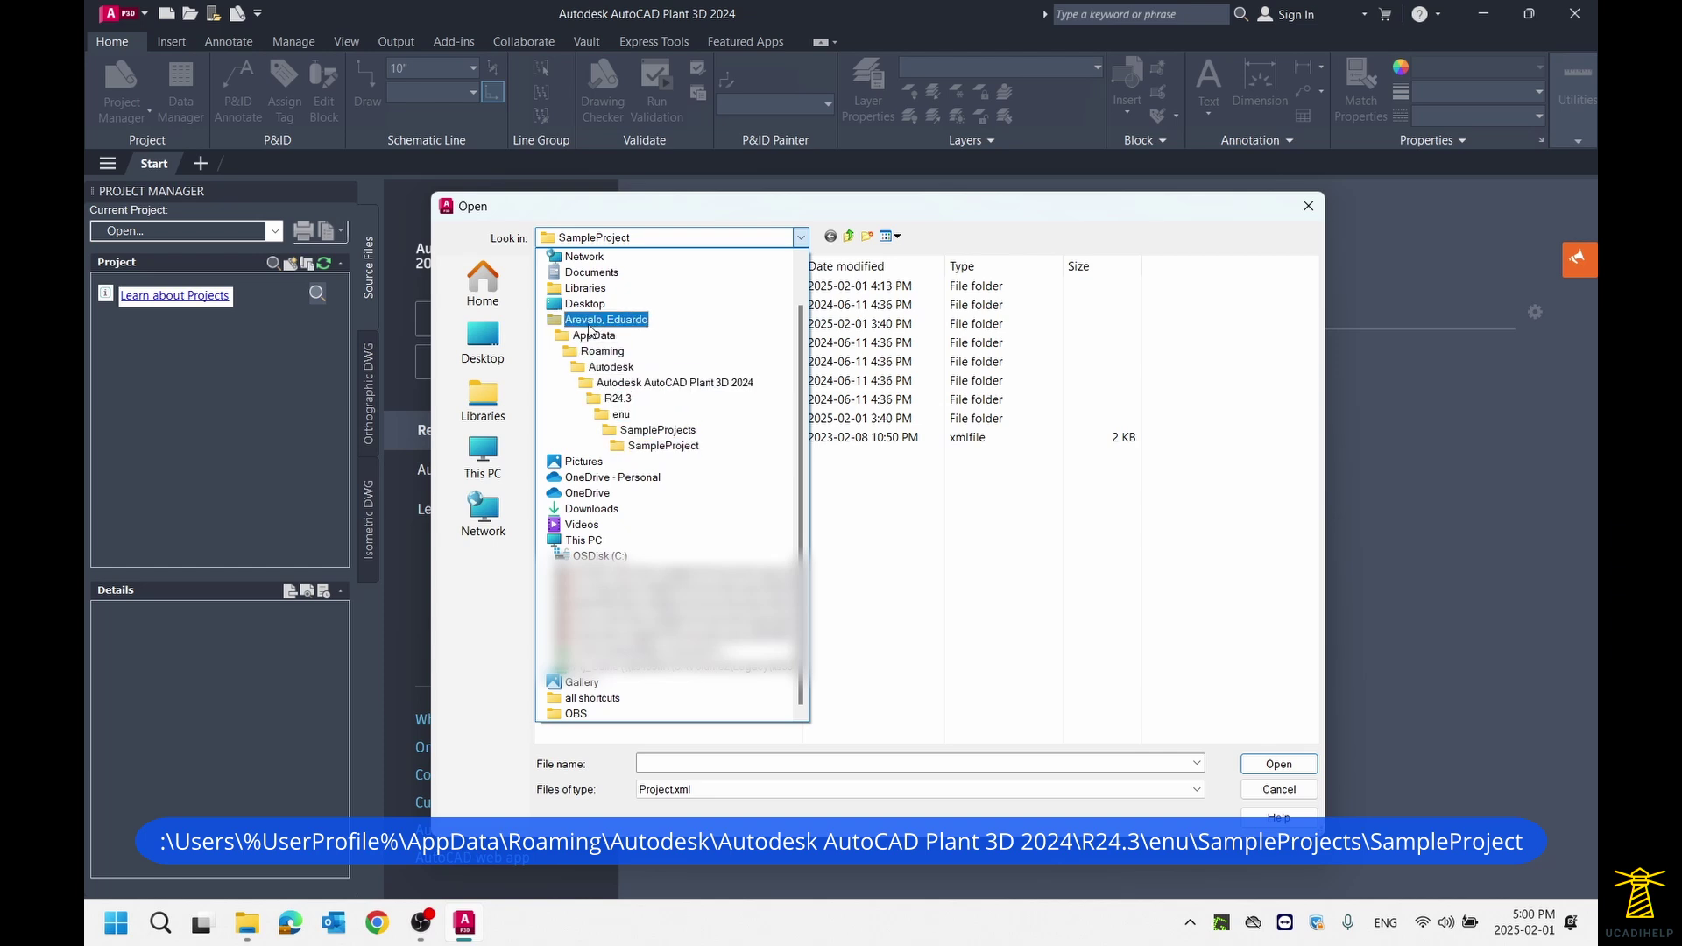
{"action": "left_click", "coordinate": [919, 453]}
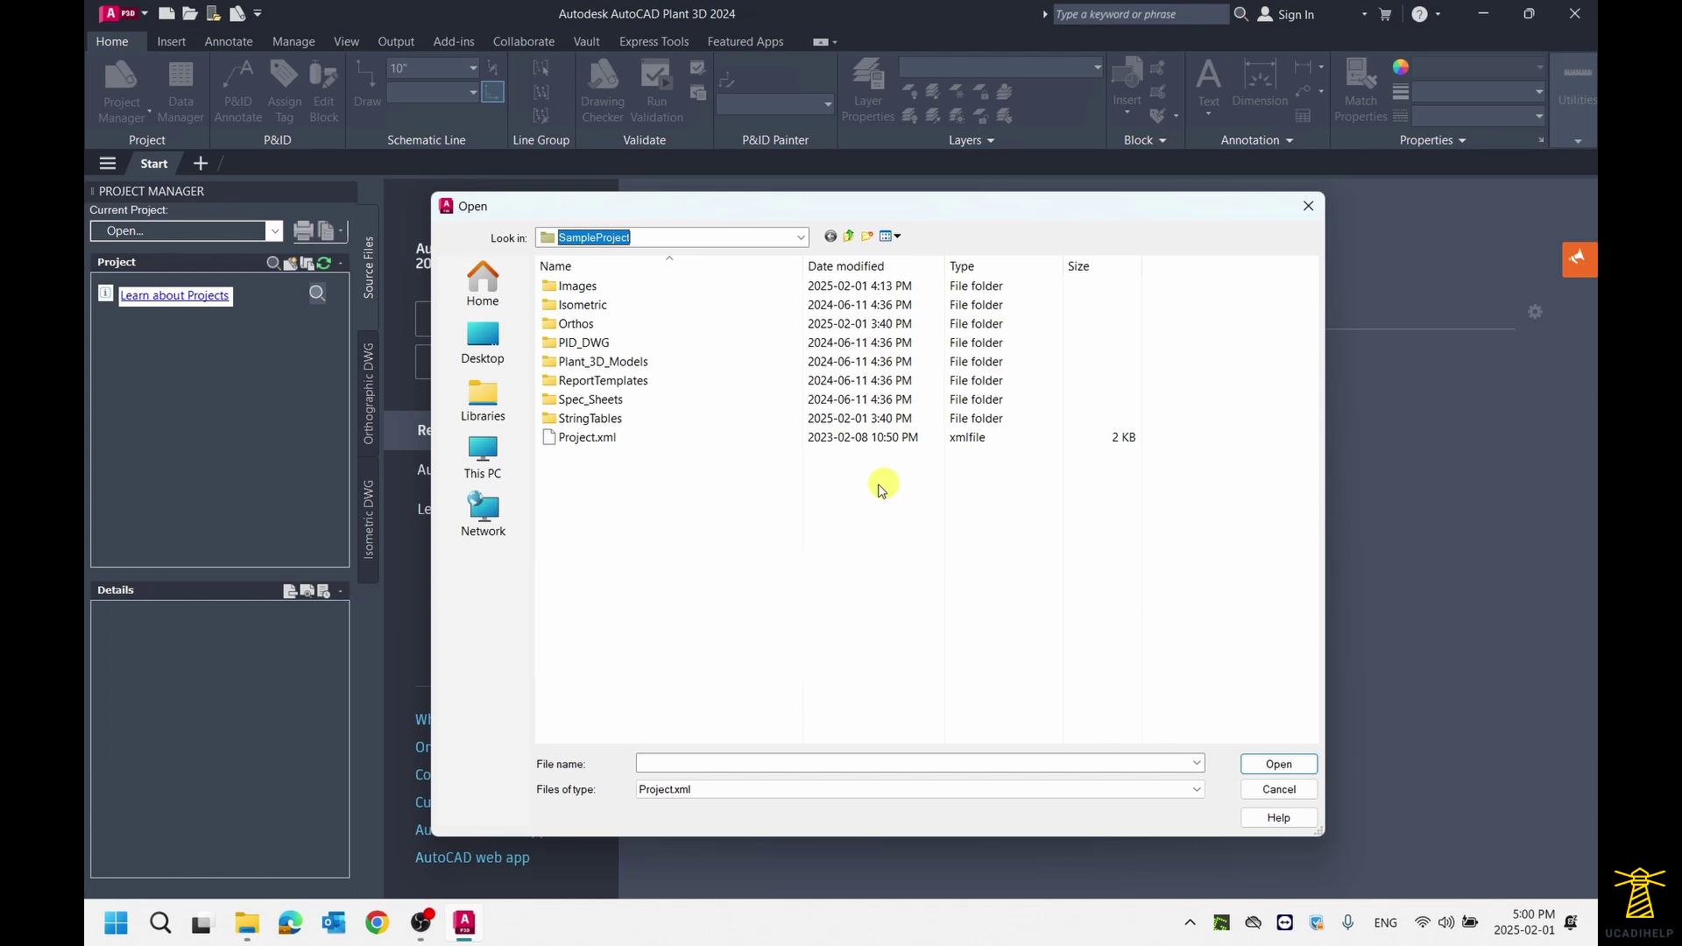
{"action": "left_click", "coordinate": [554, 438]}
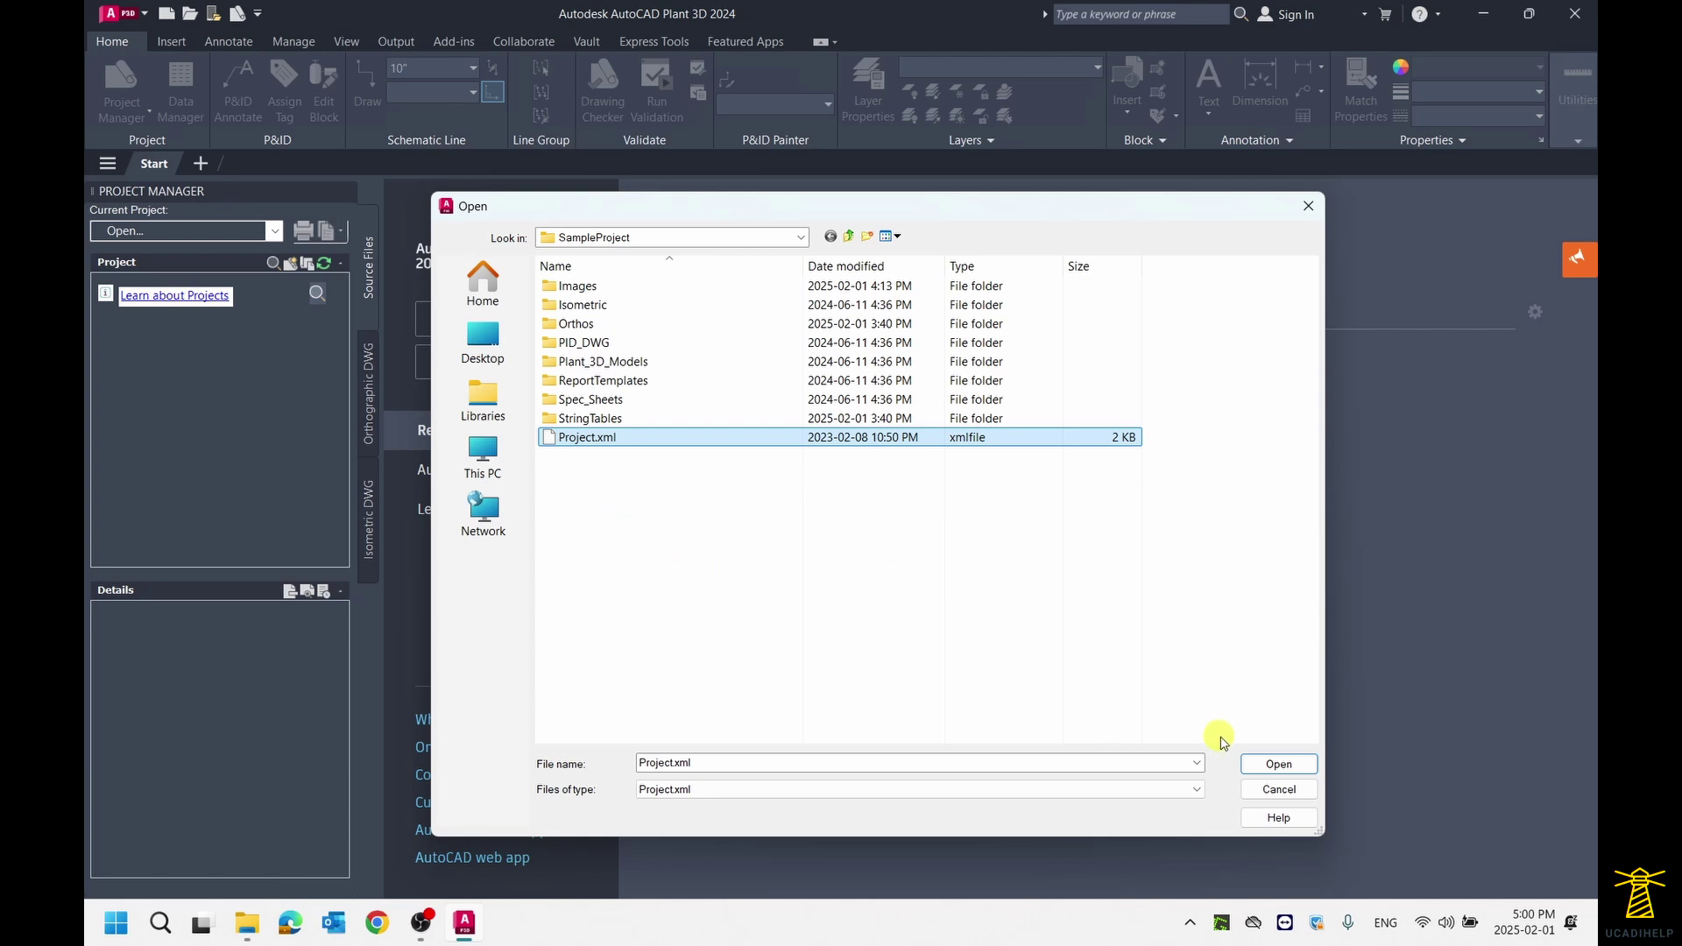
{"action": "left_click", "coordinate": [578, 443]}
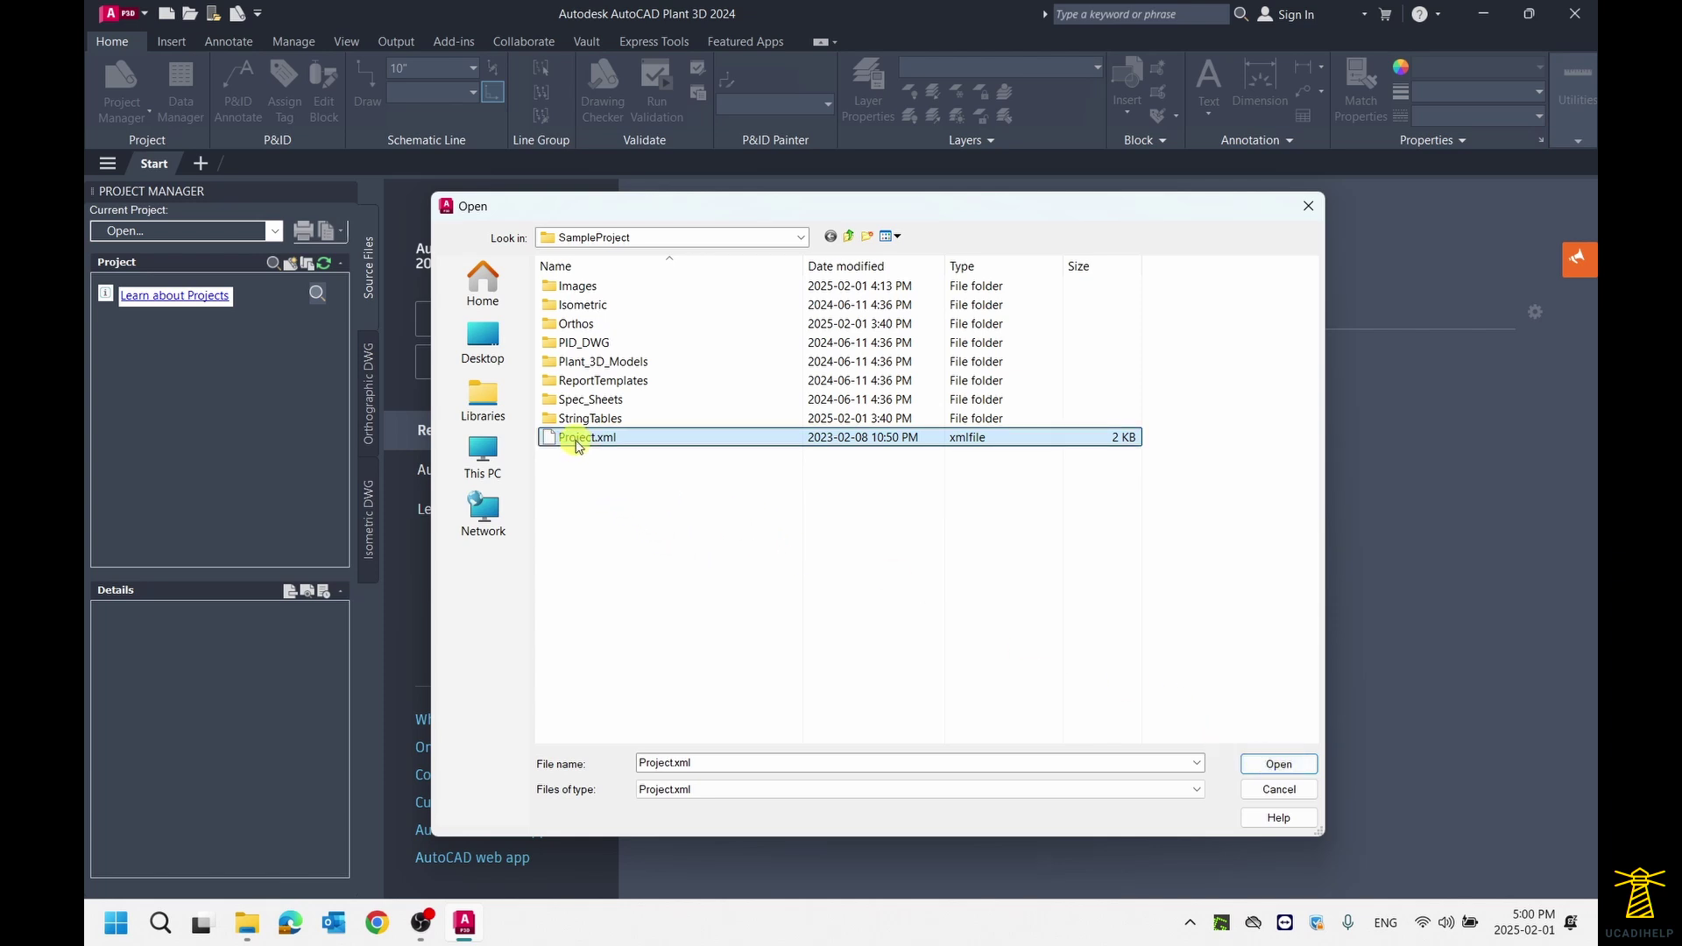
{"action": "left_click", "coordinate": [1279, 766]}
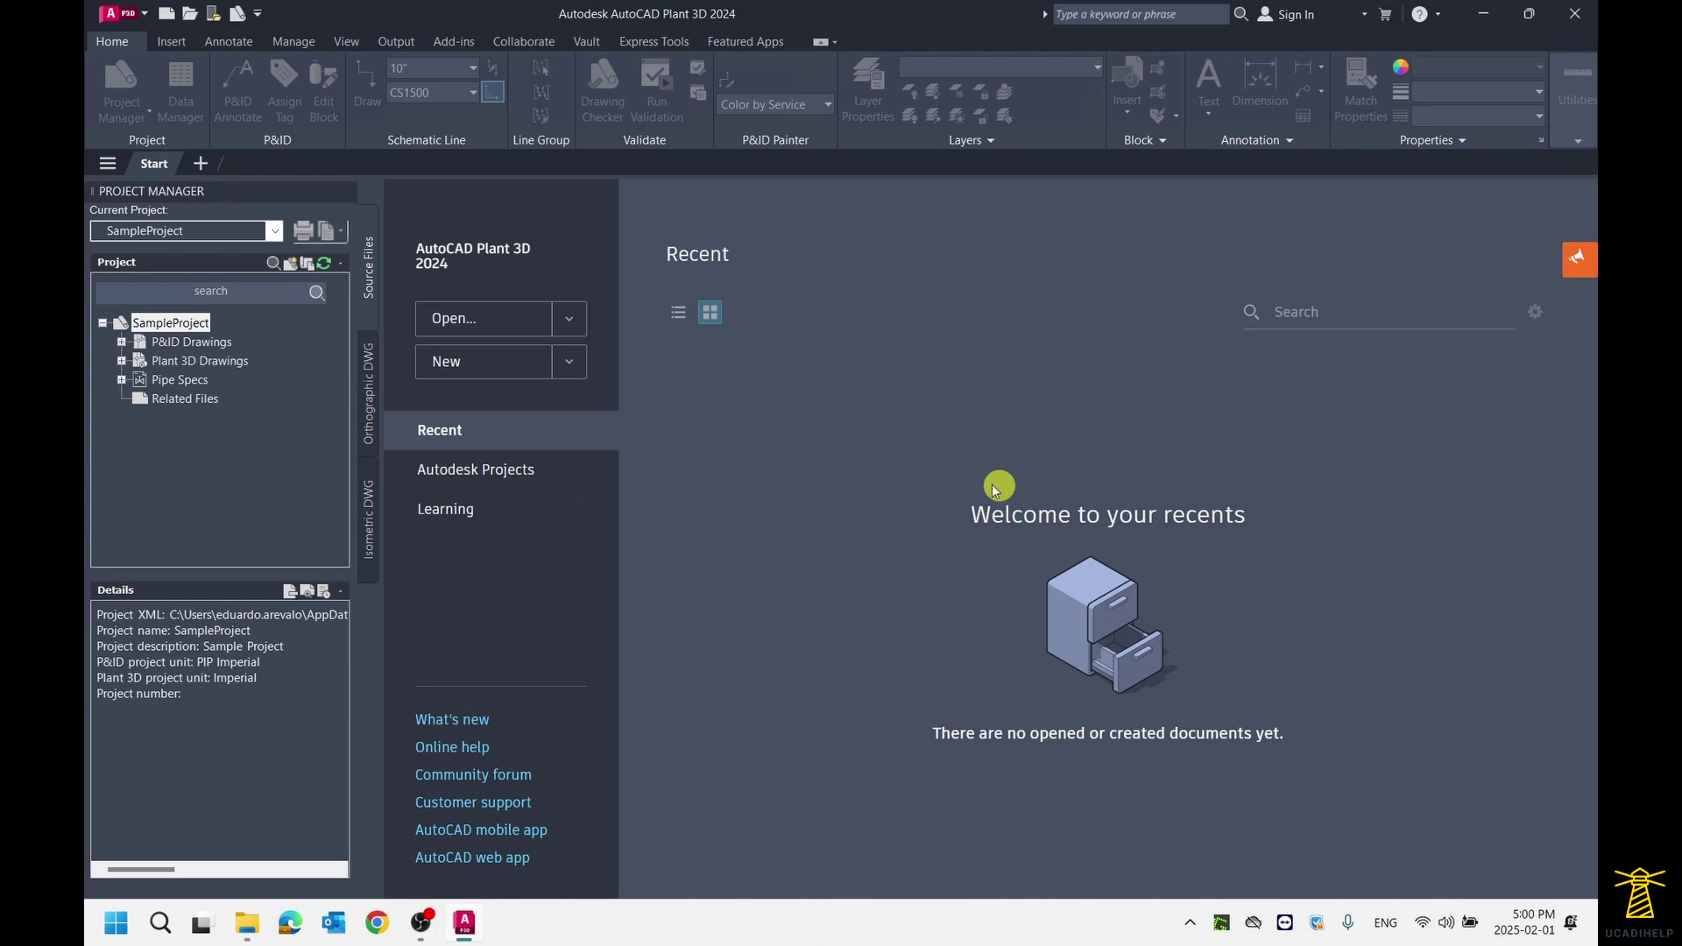
- Open the drawing 1-A1-1001 from the Area_1 folder of the project's P&ID Drawings
{"action": "left_click", "coordinate": [122, 342]}
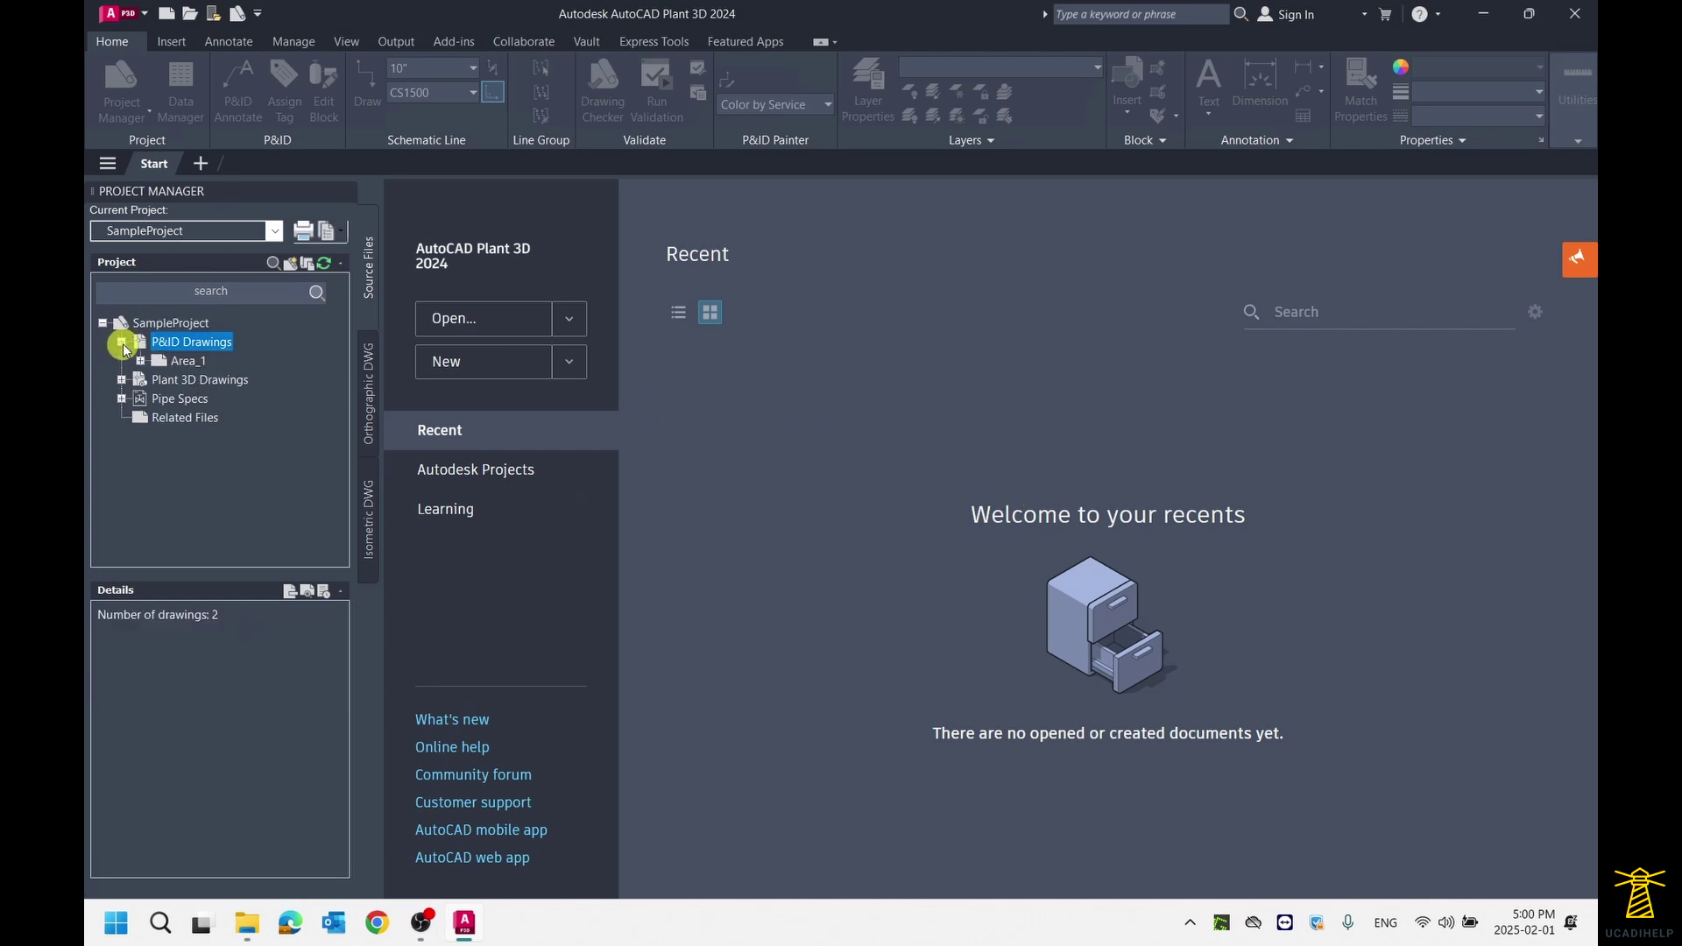
{"action": "left_click", "coordinate": [140, 362]}
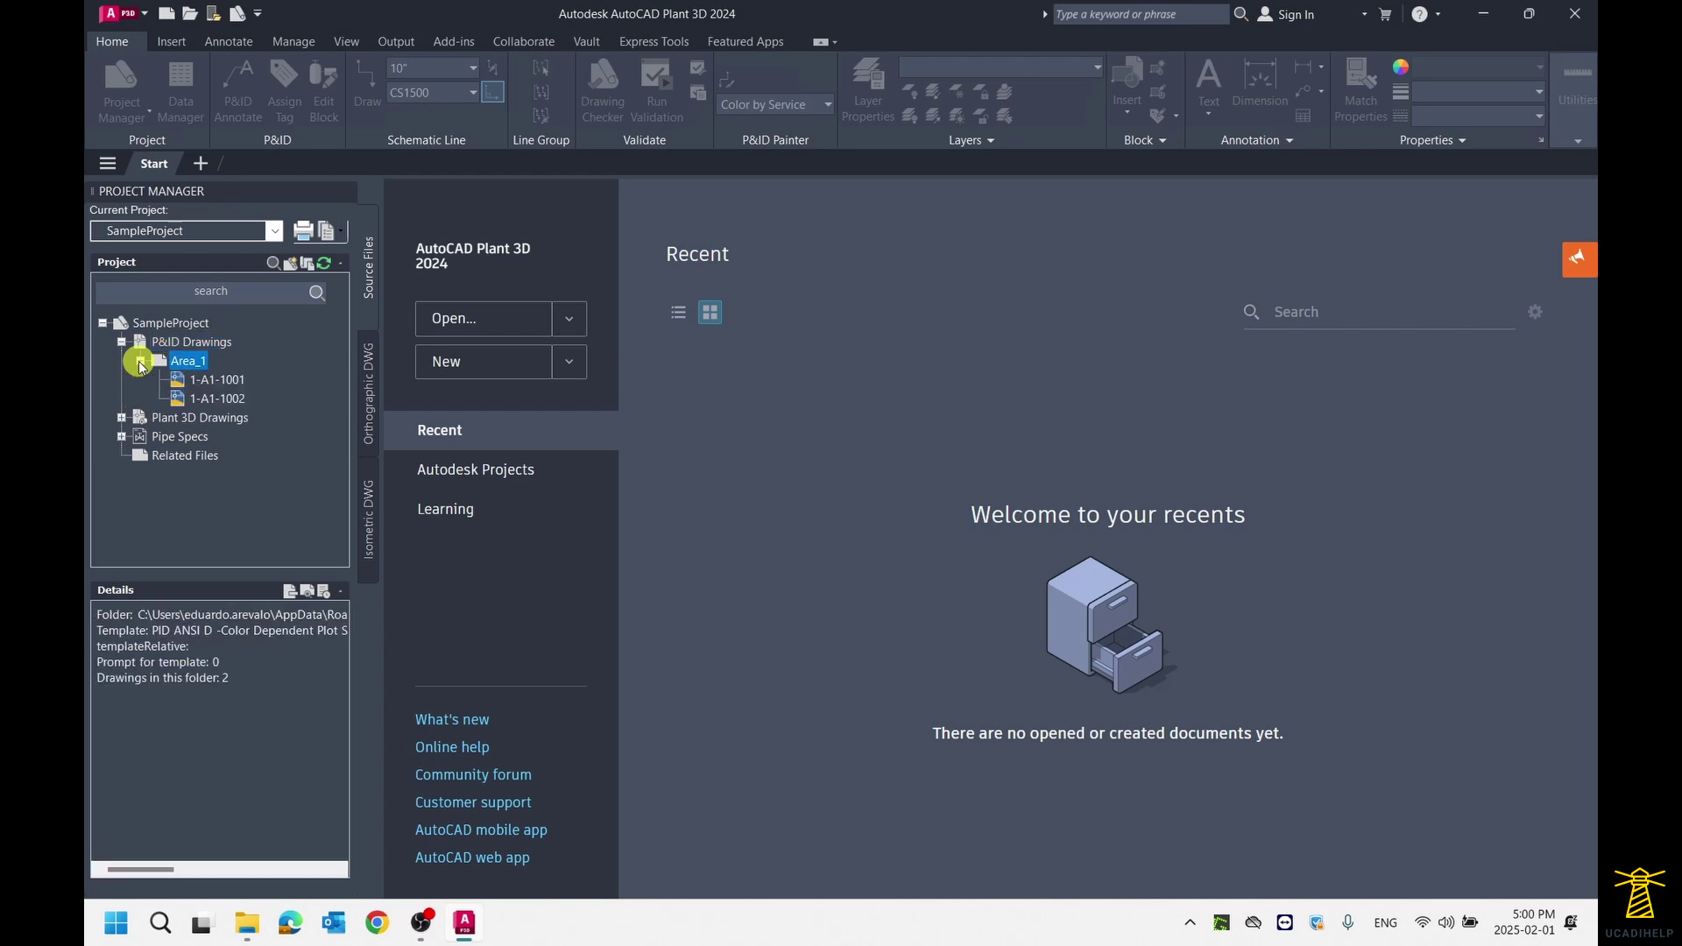
{"action": "left_click", "coordinate": [219, 381]}
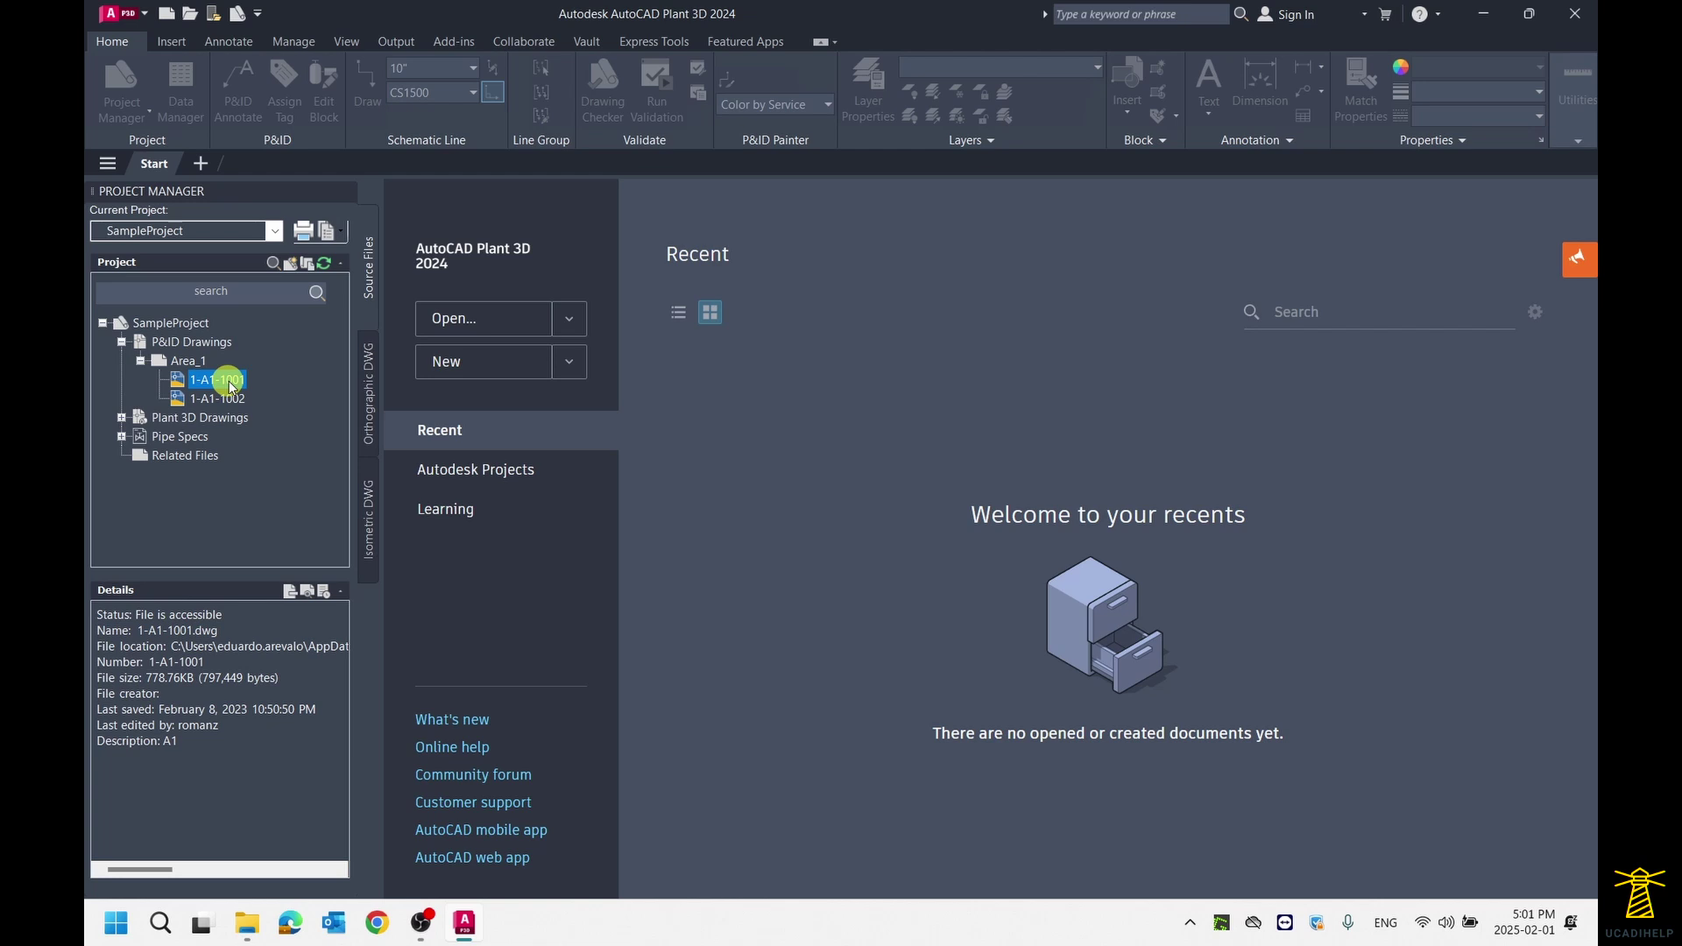
{"action": "right_click", "coordinate": [230, 384]}
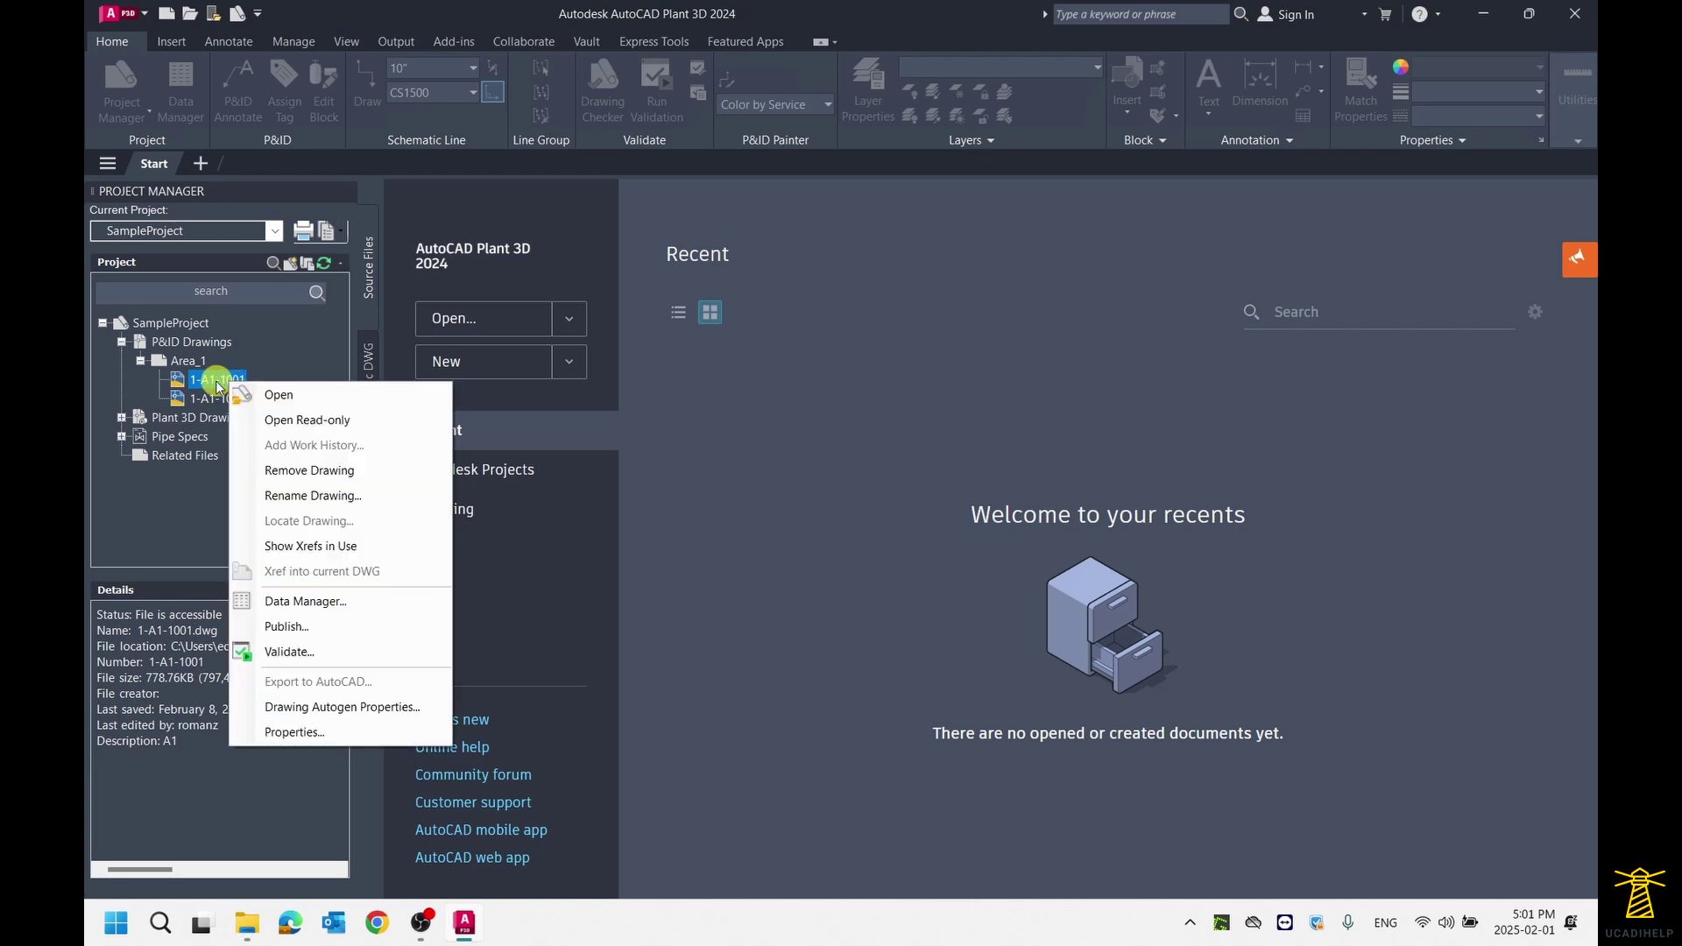
{"action": "left_click", "coordinate": [298, 369]}
{"action": "left_click", "coordinate": [307, 367]}
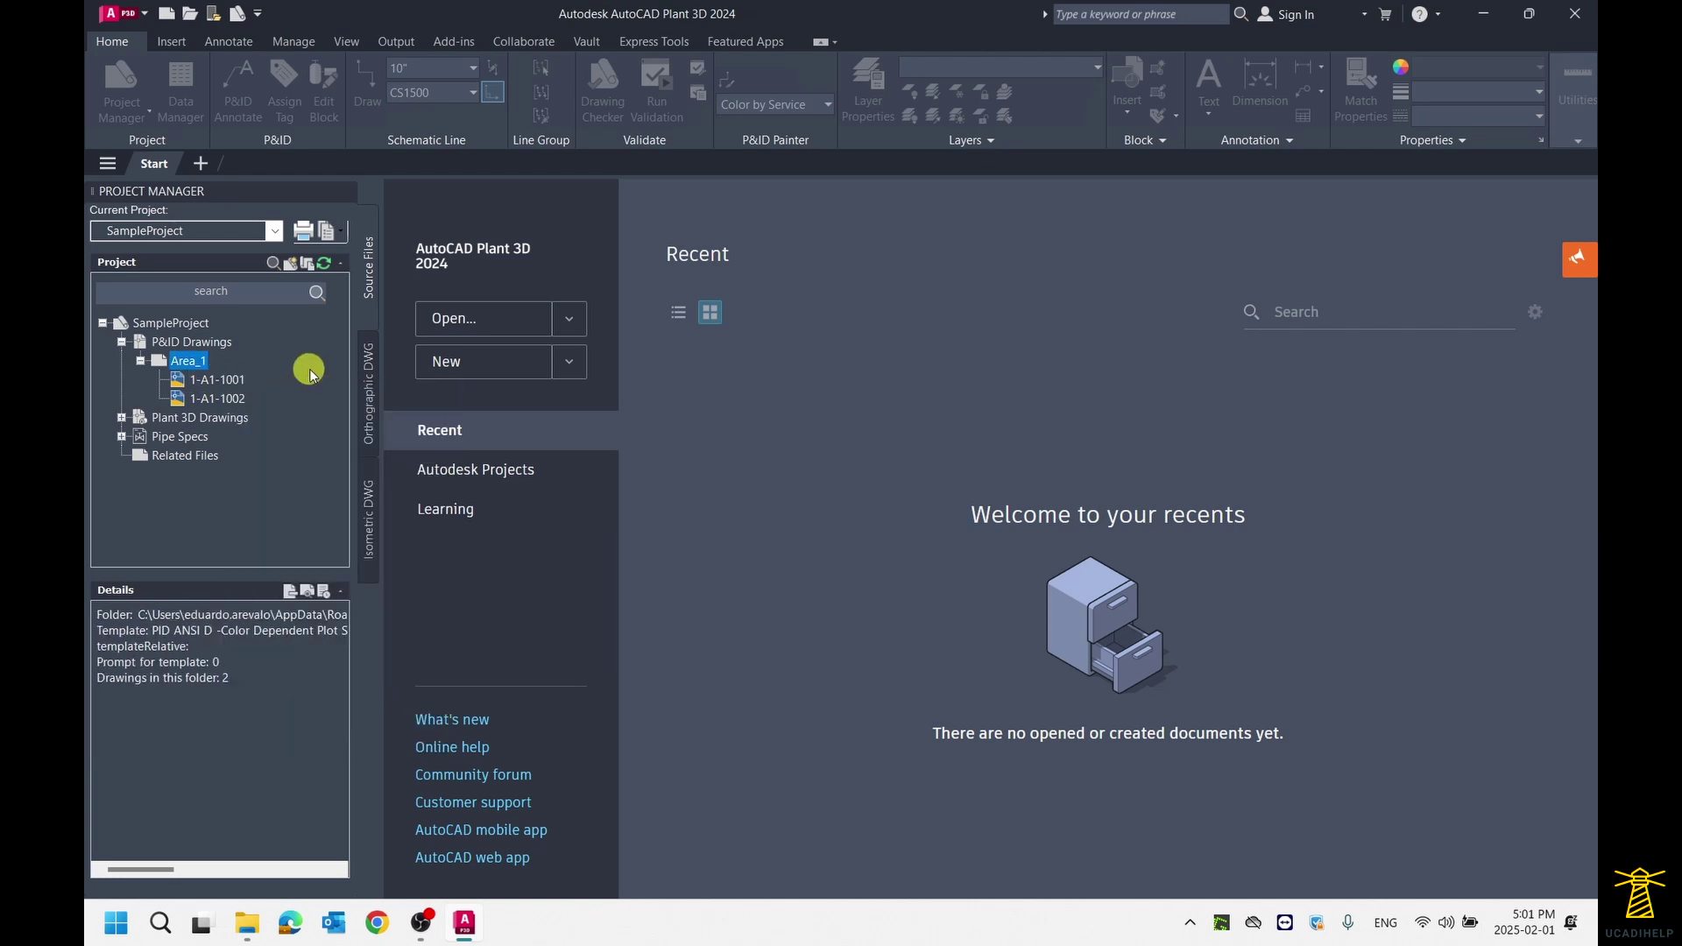
{"action": "left_click", "coordinate": [239, 384]}
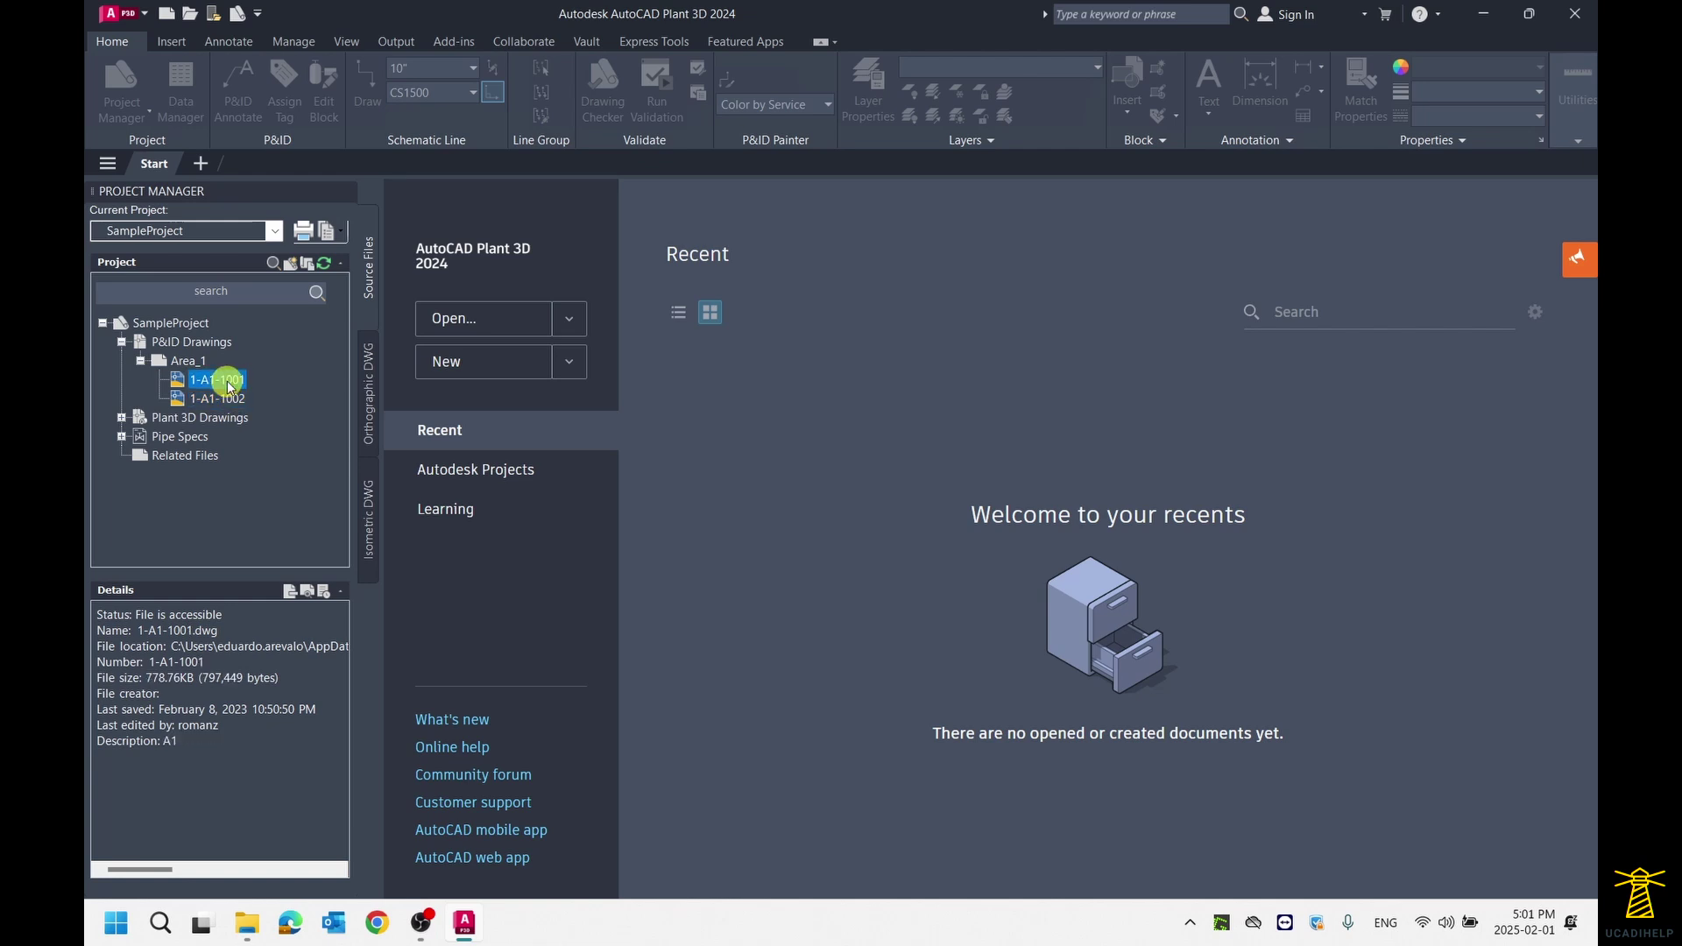
{"action": "right_click", "coordinate": [229, 387]}
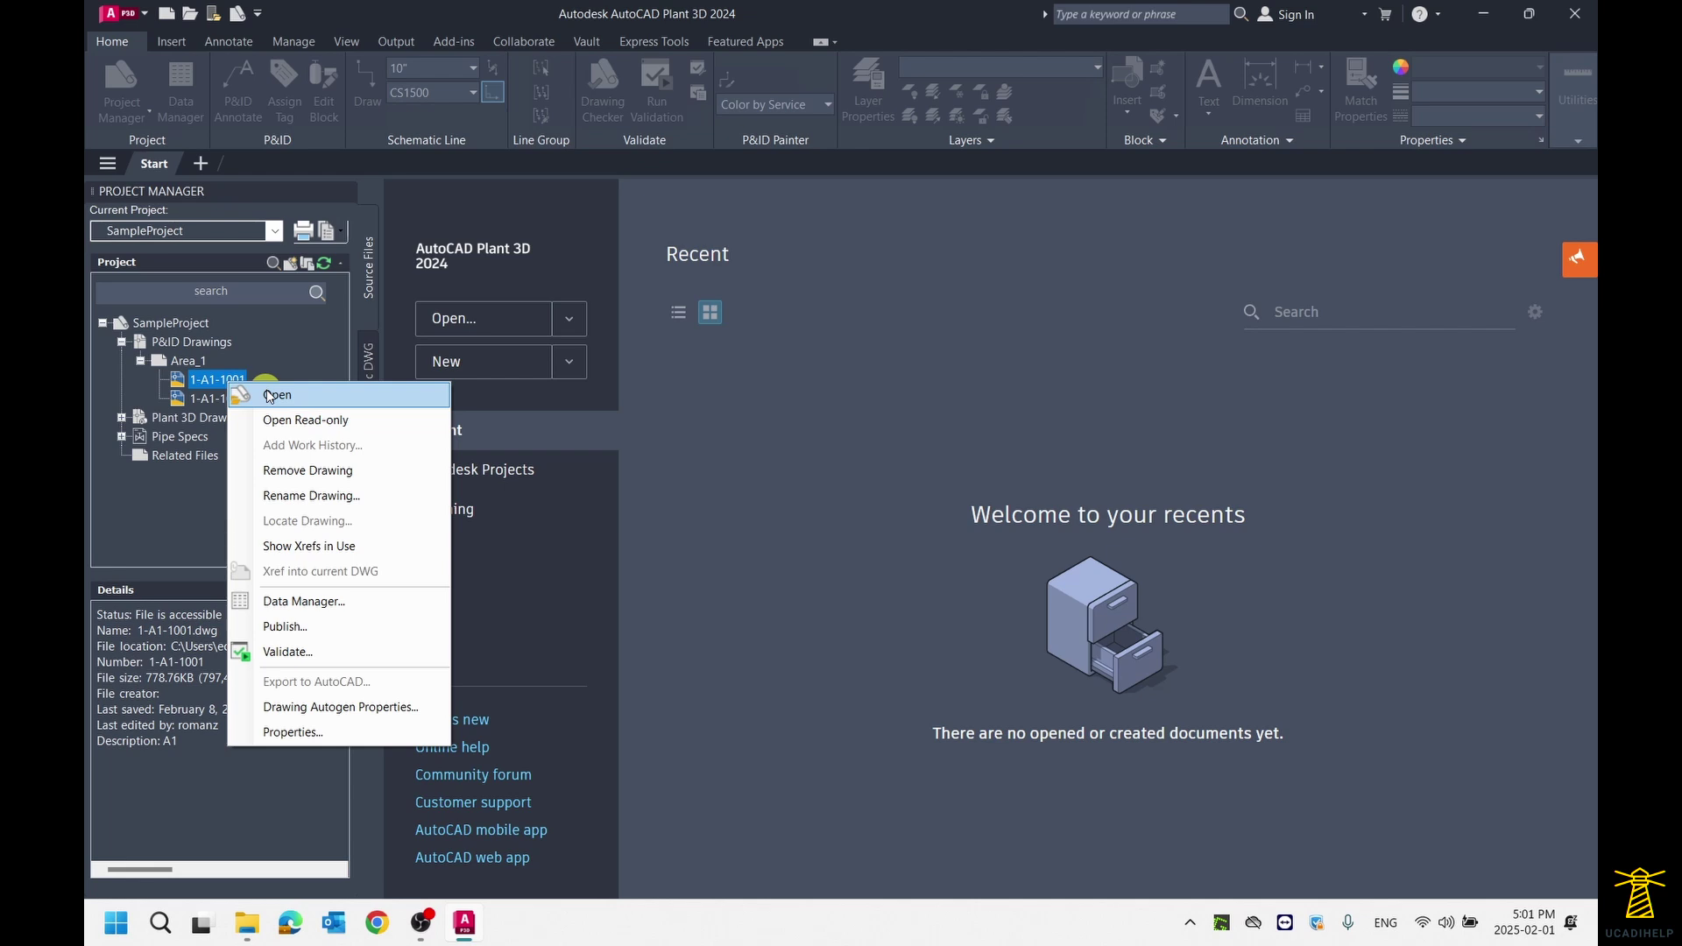
{"action": "left_click", "coordinate": [269, 395]}
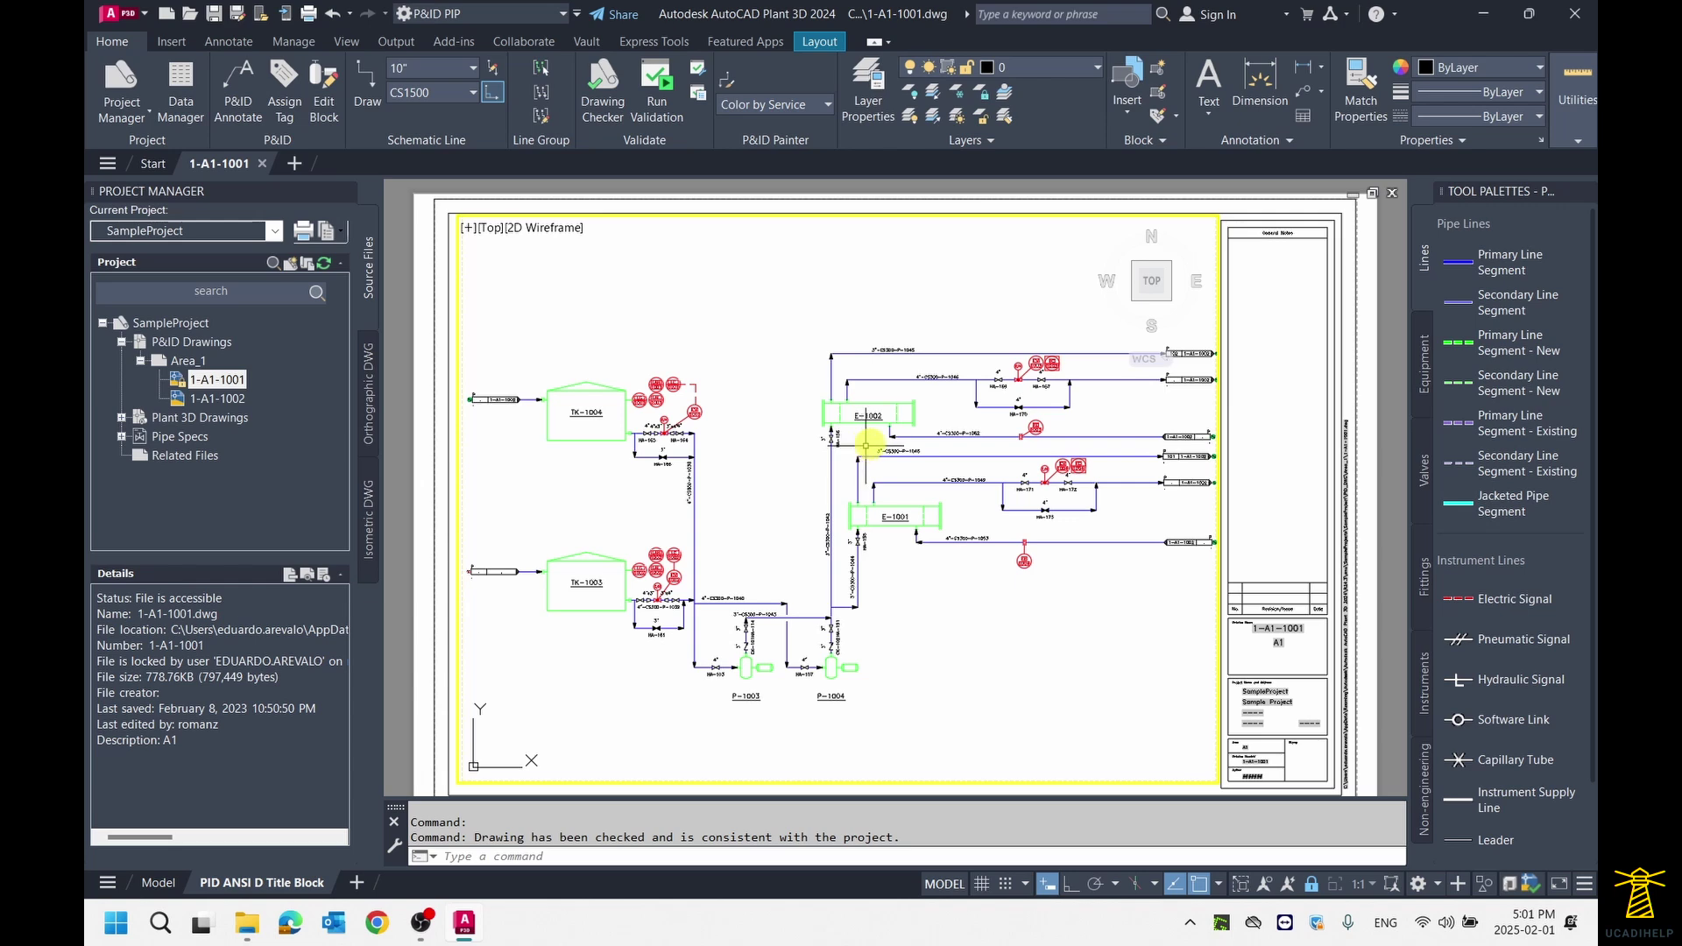
- Leave the layout viewport for paper space, and switch to model space with the whole P&ID fitted in view
{"action": "middle_click_drag", "start_coordinate": [769, 413], "coordinate": [776, 417]}
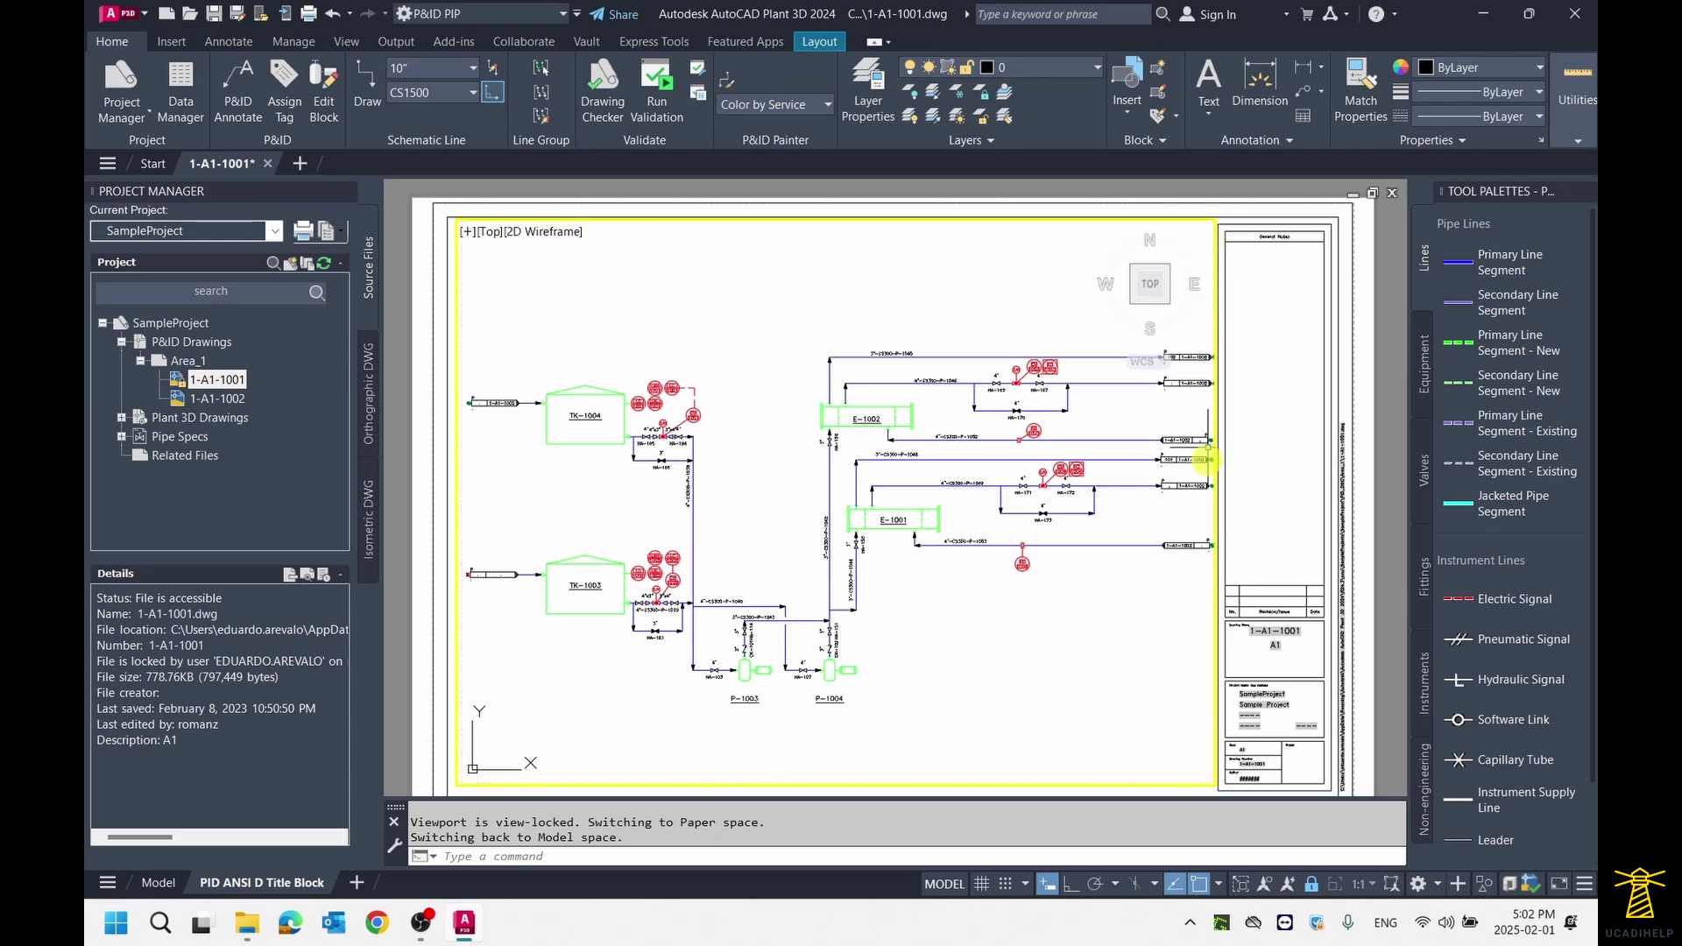
{"action": "double_click", "coordinate": [1299, 387]}
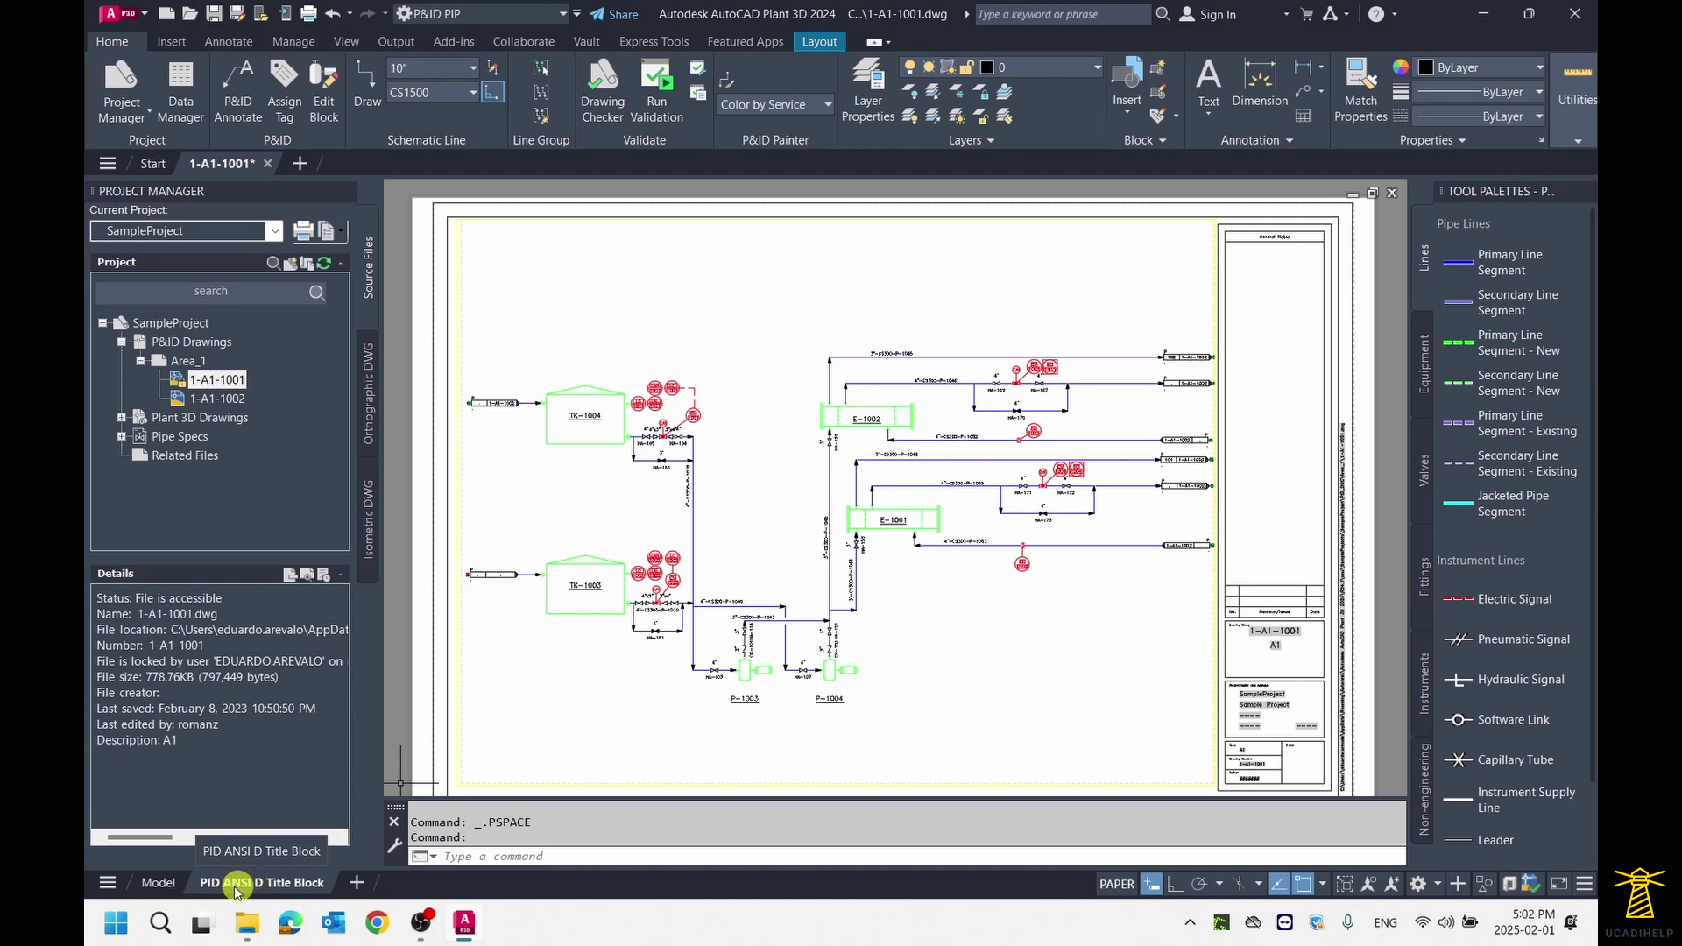
{"action": "mouse_move", "coordinate": [163, 883]}
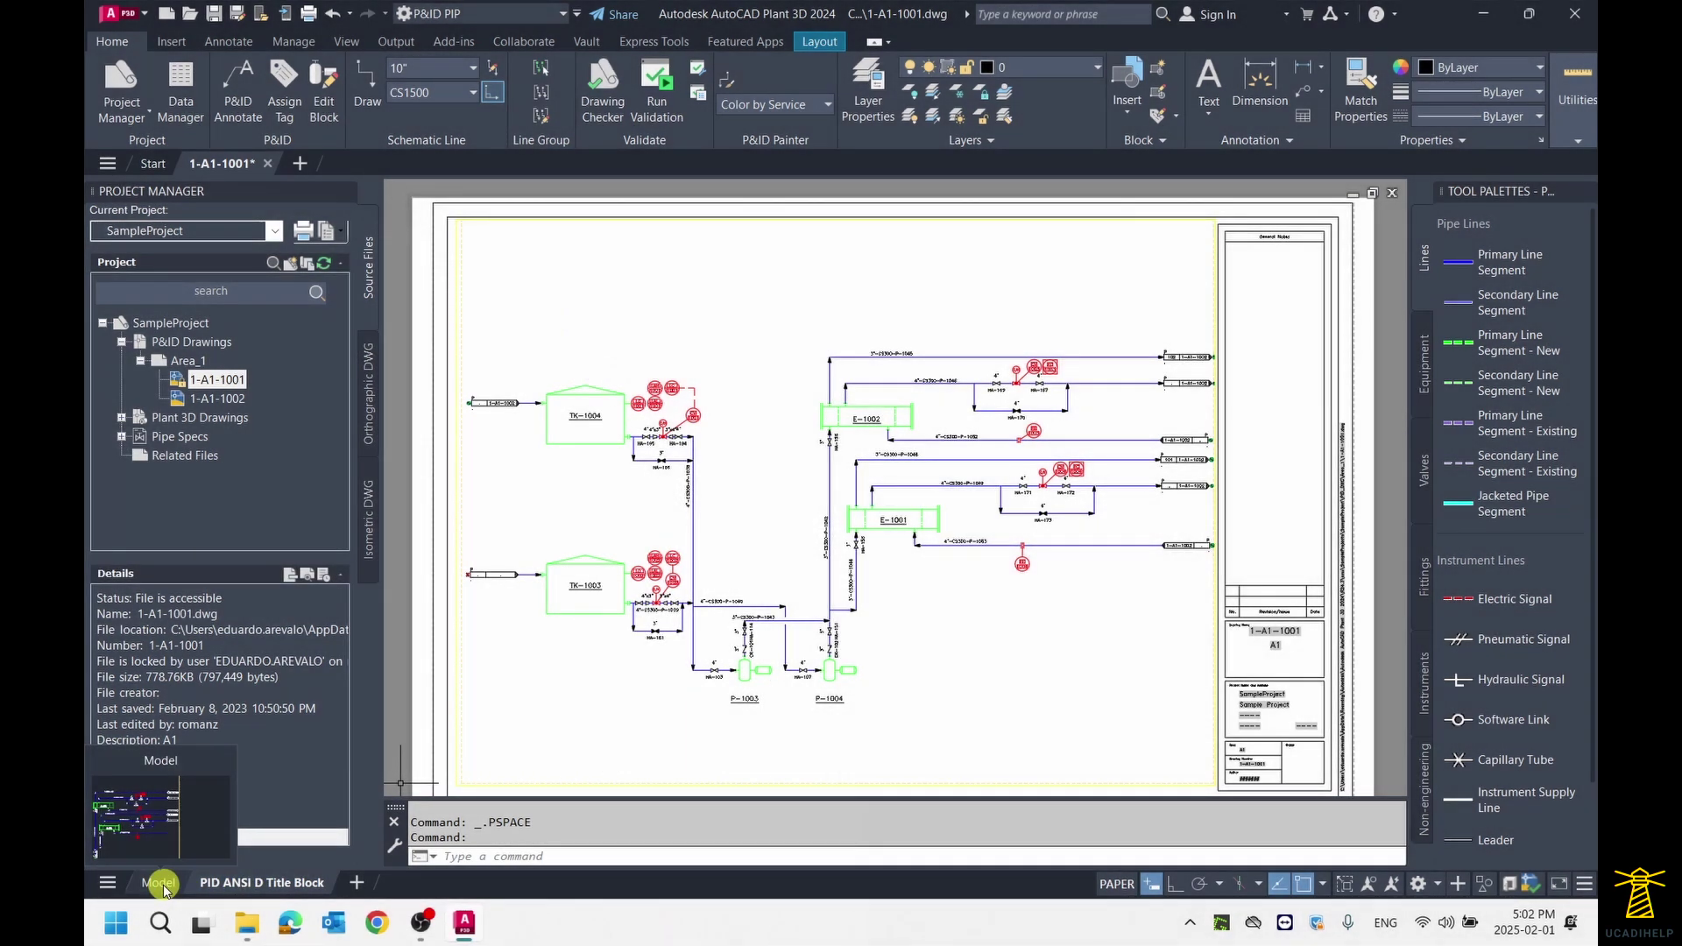
{"action": "left_click", "coordinate": [162, 883]}
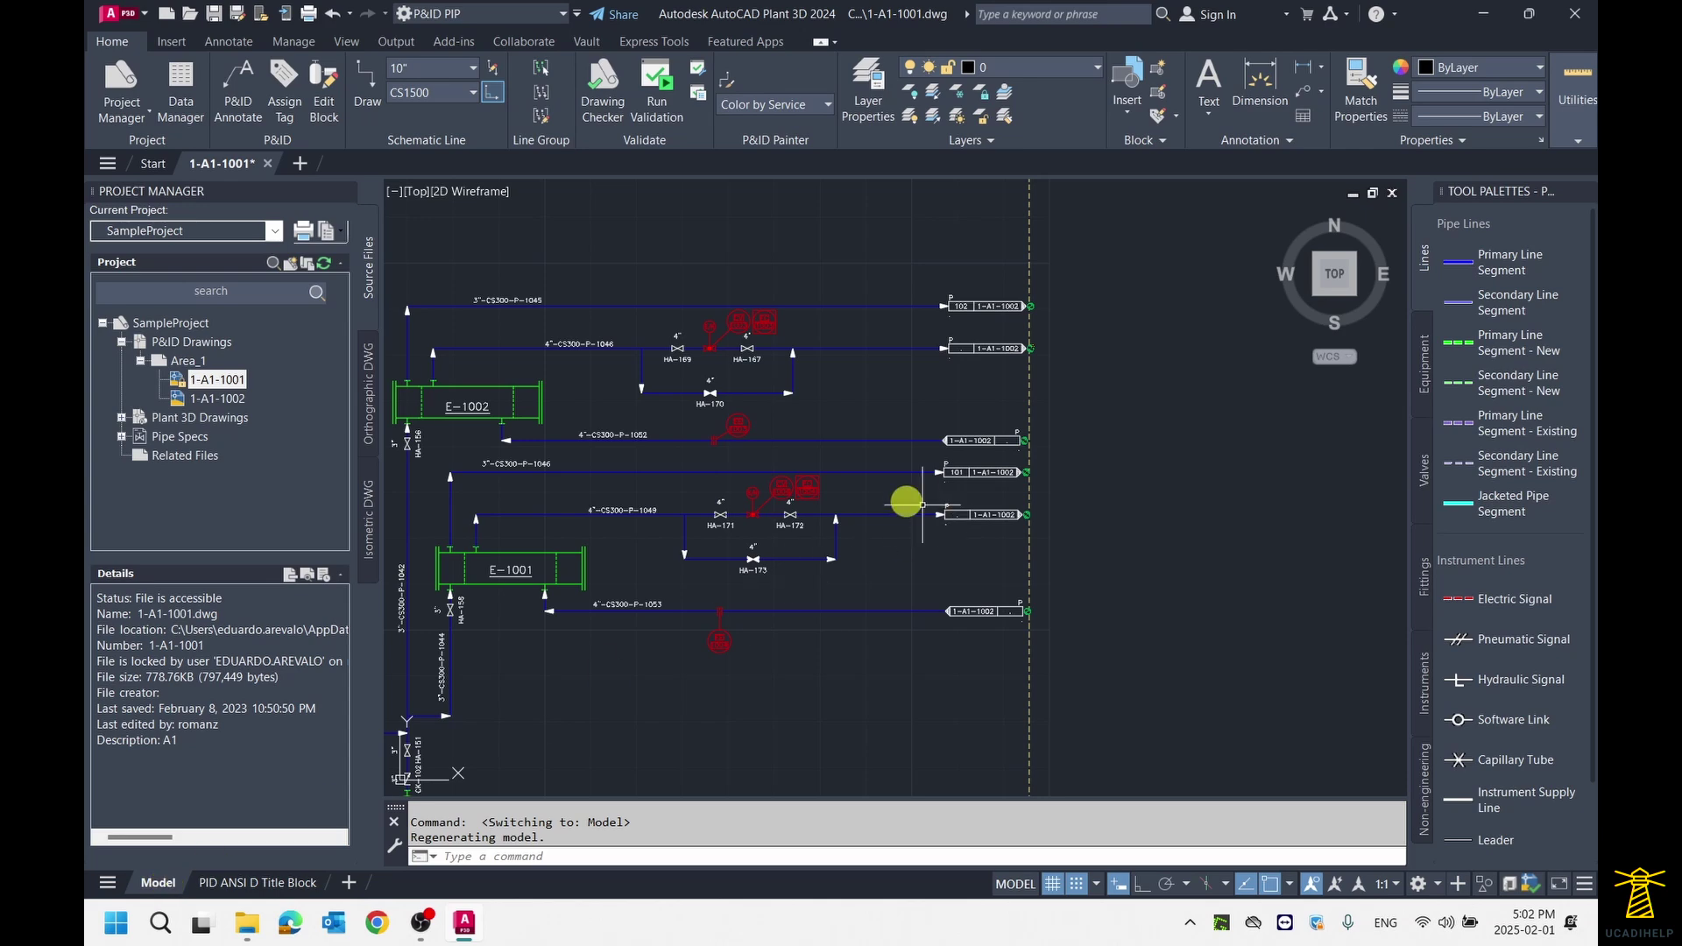
{"action": "mouse_move", "coordinate": [906, 498]}
{"action": "middle_mouse_down"}
{"action": "mouse_move", "coordinate": [765, 498]}
{"action": "mouse_move", "coordinate": [1047, 496]}
{"action": "middle_mouse_up"}
{"action": "middle_click", "coordinate": [946, 307]}
{"action": "middle_click", "coordinate": [947, 307]}
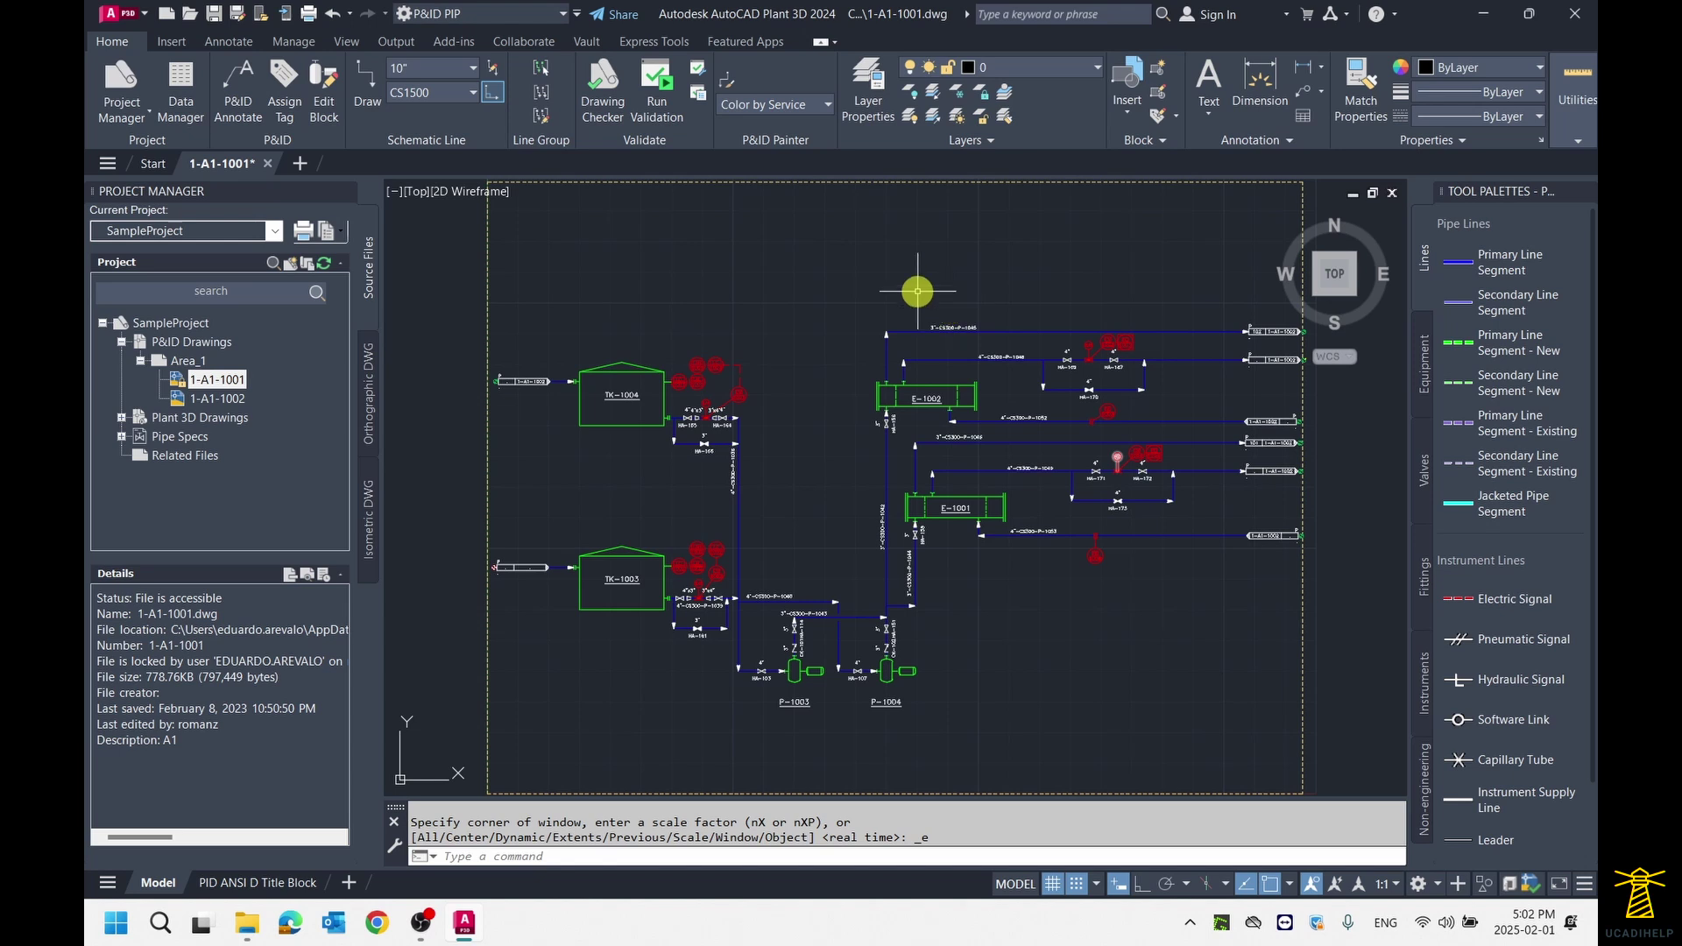
- Open the Data Manager for the current drawing data, keeping tanks TK-1003 and TK-1004 in view beside it
{"action": "left_click", "coordinate": [182, 95]}
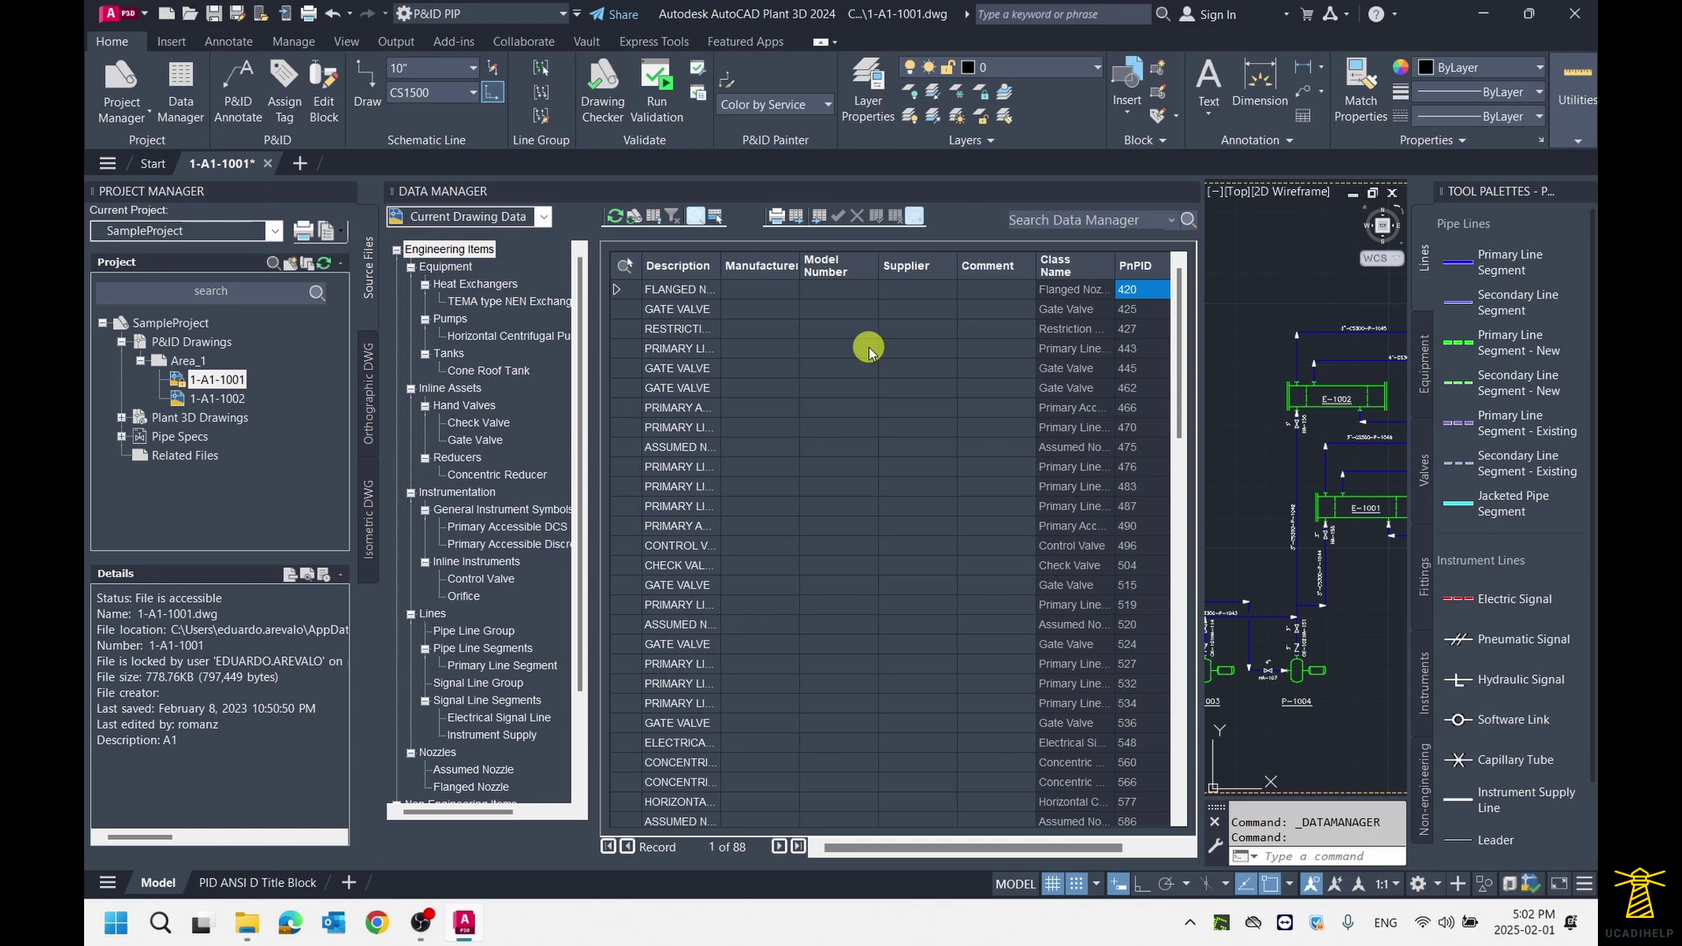
{"action": "scroll", "coordinate": [1246, 413], "scroll_direction": "down", "scroll_amount": 2}
{"action": "middle_click_drag", "start_coordinate": [1251, 434], "coordinate": [1314, 397]}
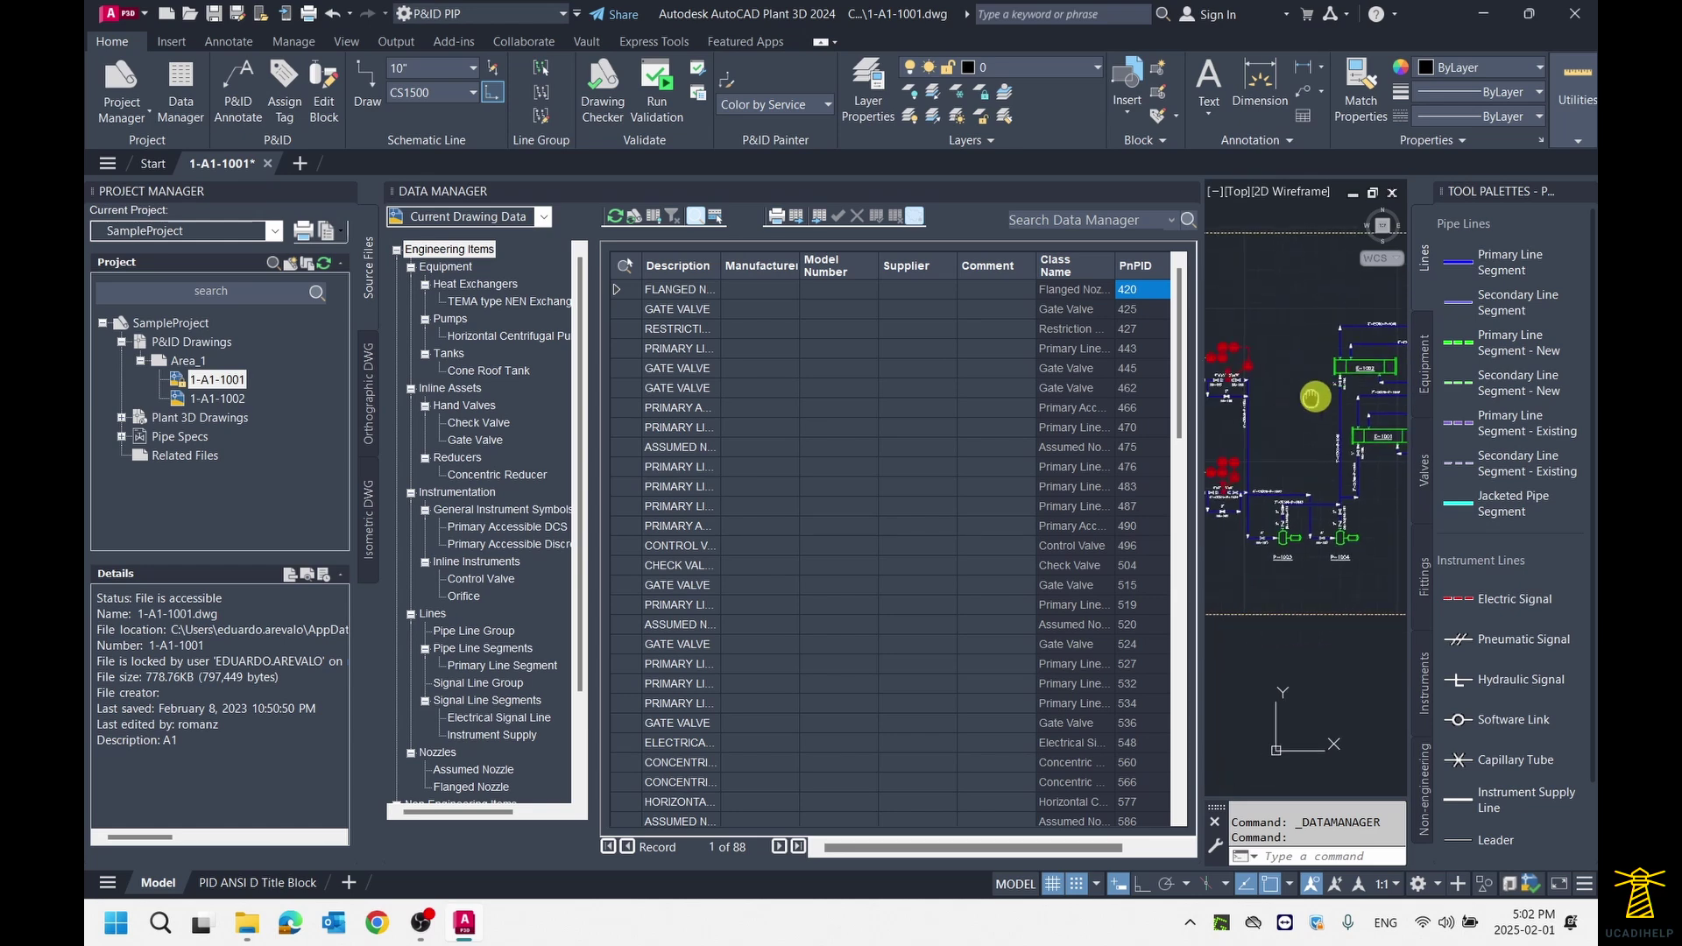
{"action": "scroll", "coordinate": [1314, 397], "scroll_direction": "up", "scroll_amount": 8}
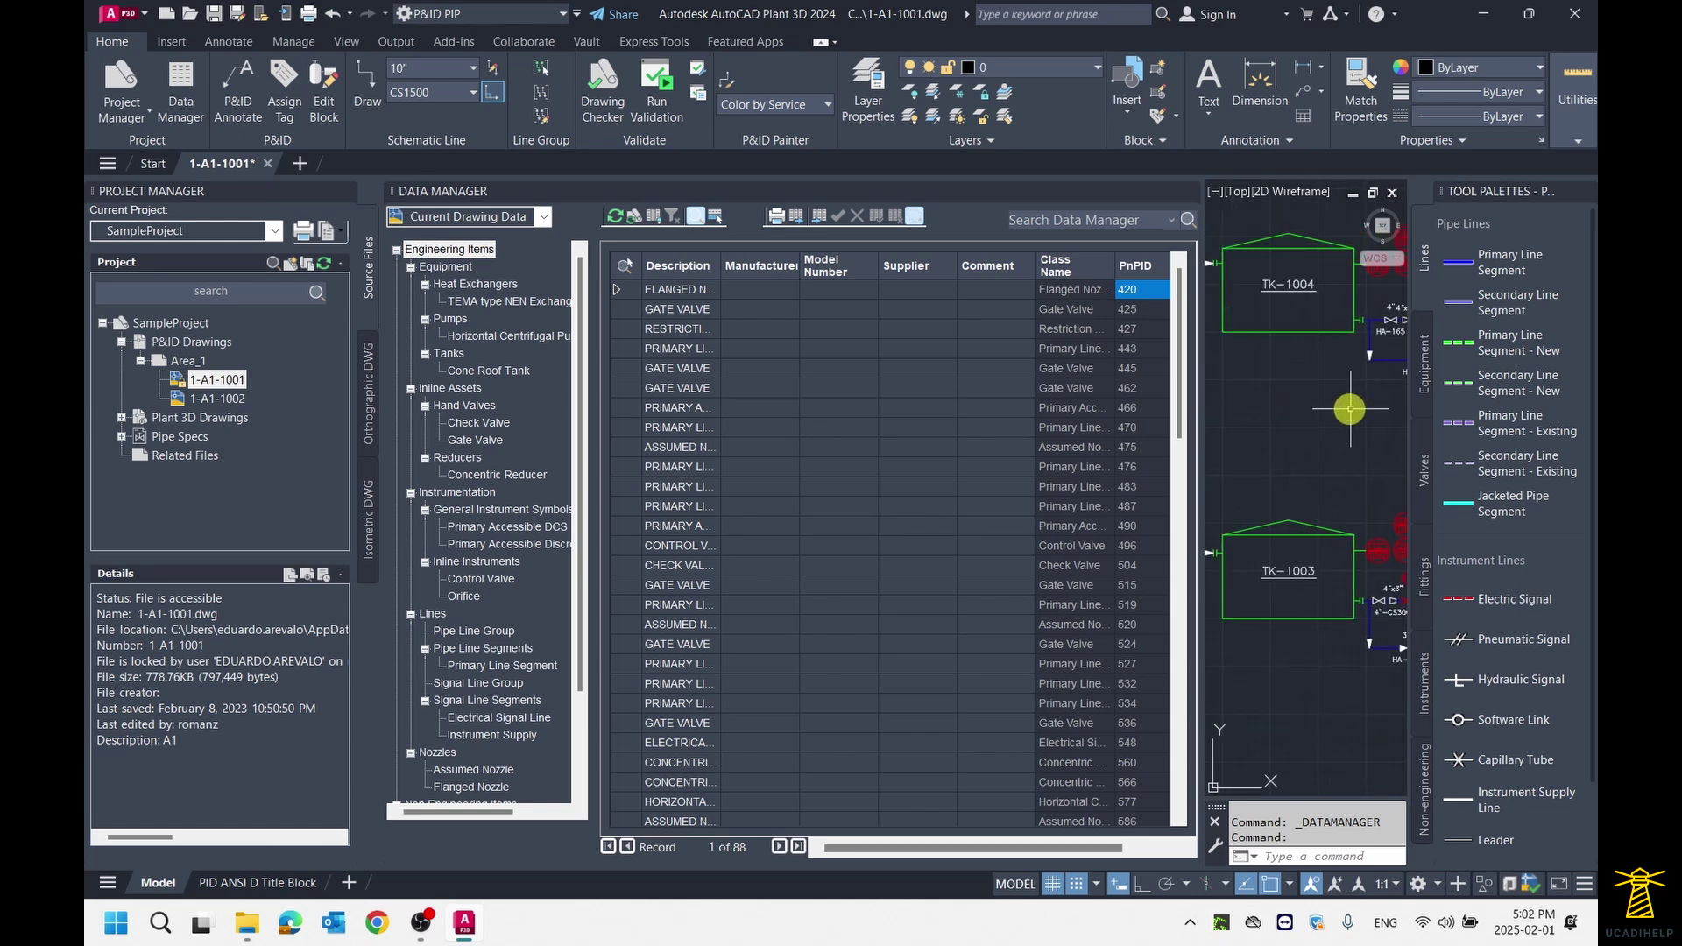
{"action": "scroll", "coordinate": [411, 271], "scroll_direction": "down", "scroll_amount": 1}
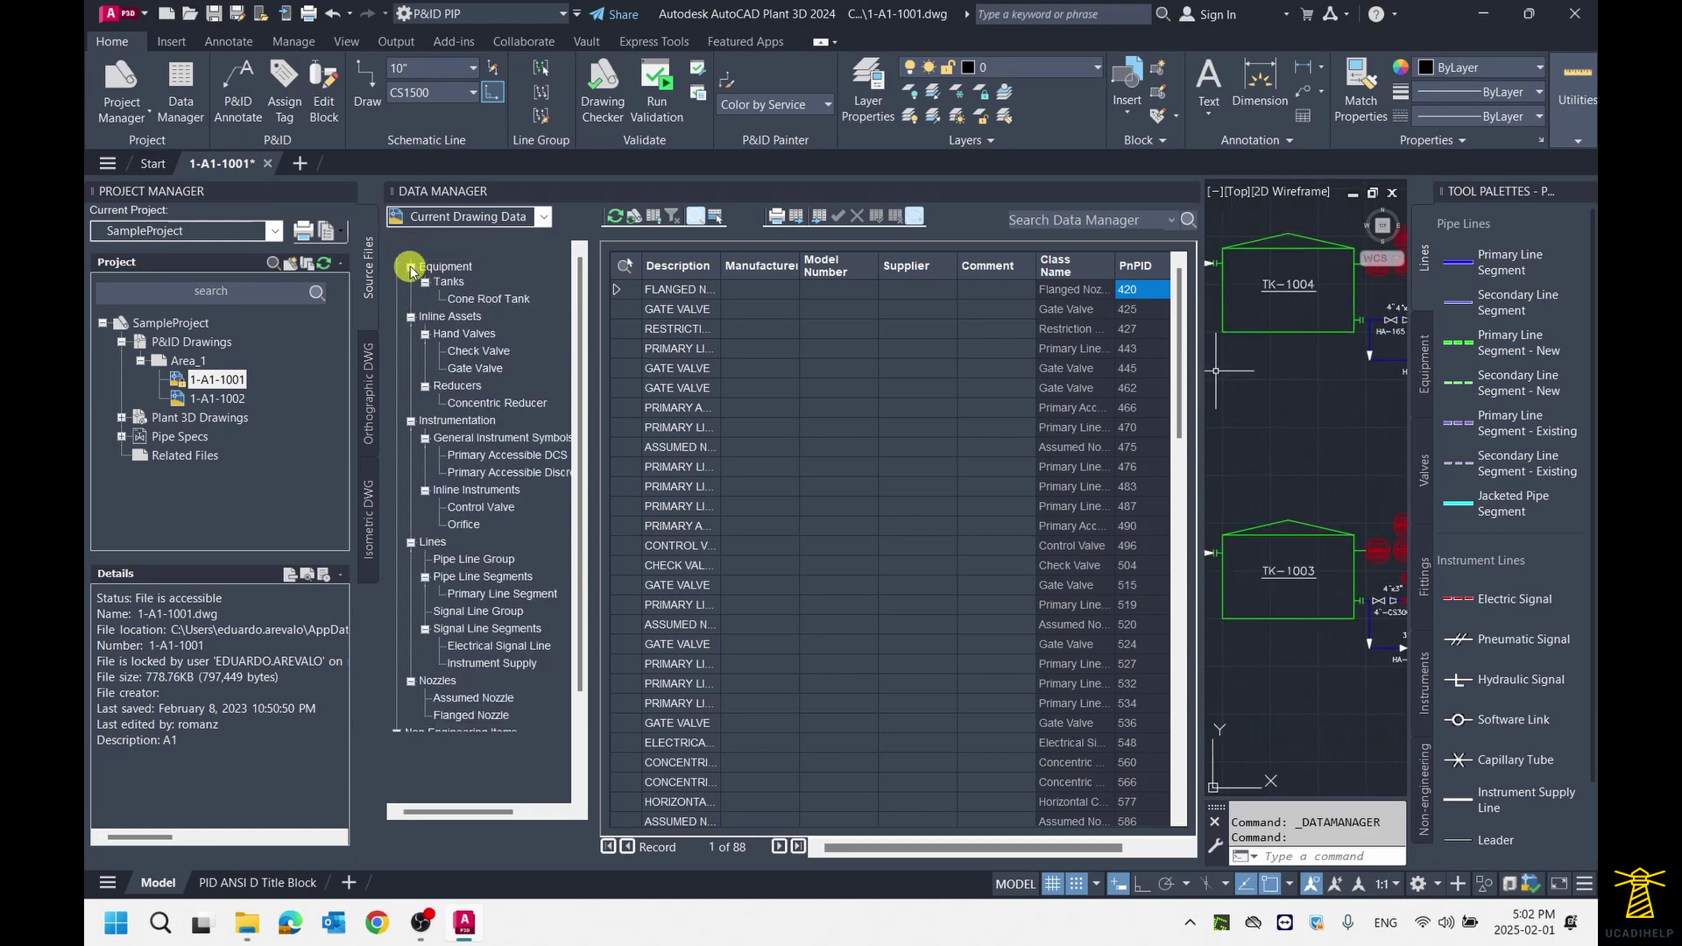
- Collapse the Equipment, Inline Assets, Instrumentation, Lines and Nozzles categories under Engineering Items
{"action": "left_click", "coordinate": [411, 268]}
{"action": "left_click", "coordinate": [411, 284]}
{"action": "left_click", "coordinate": [411, 302]}
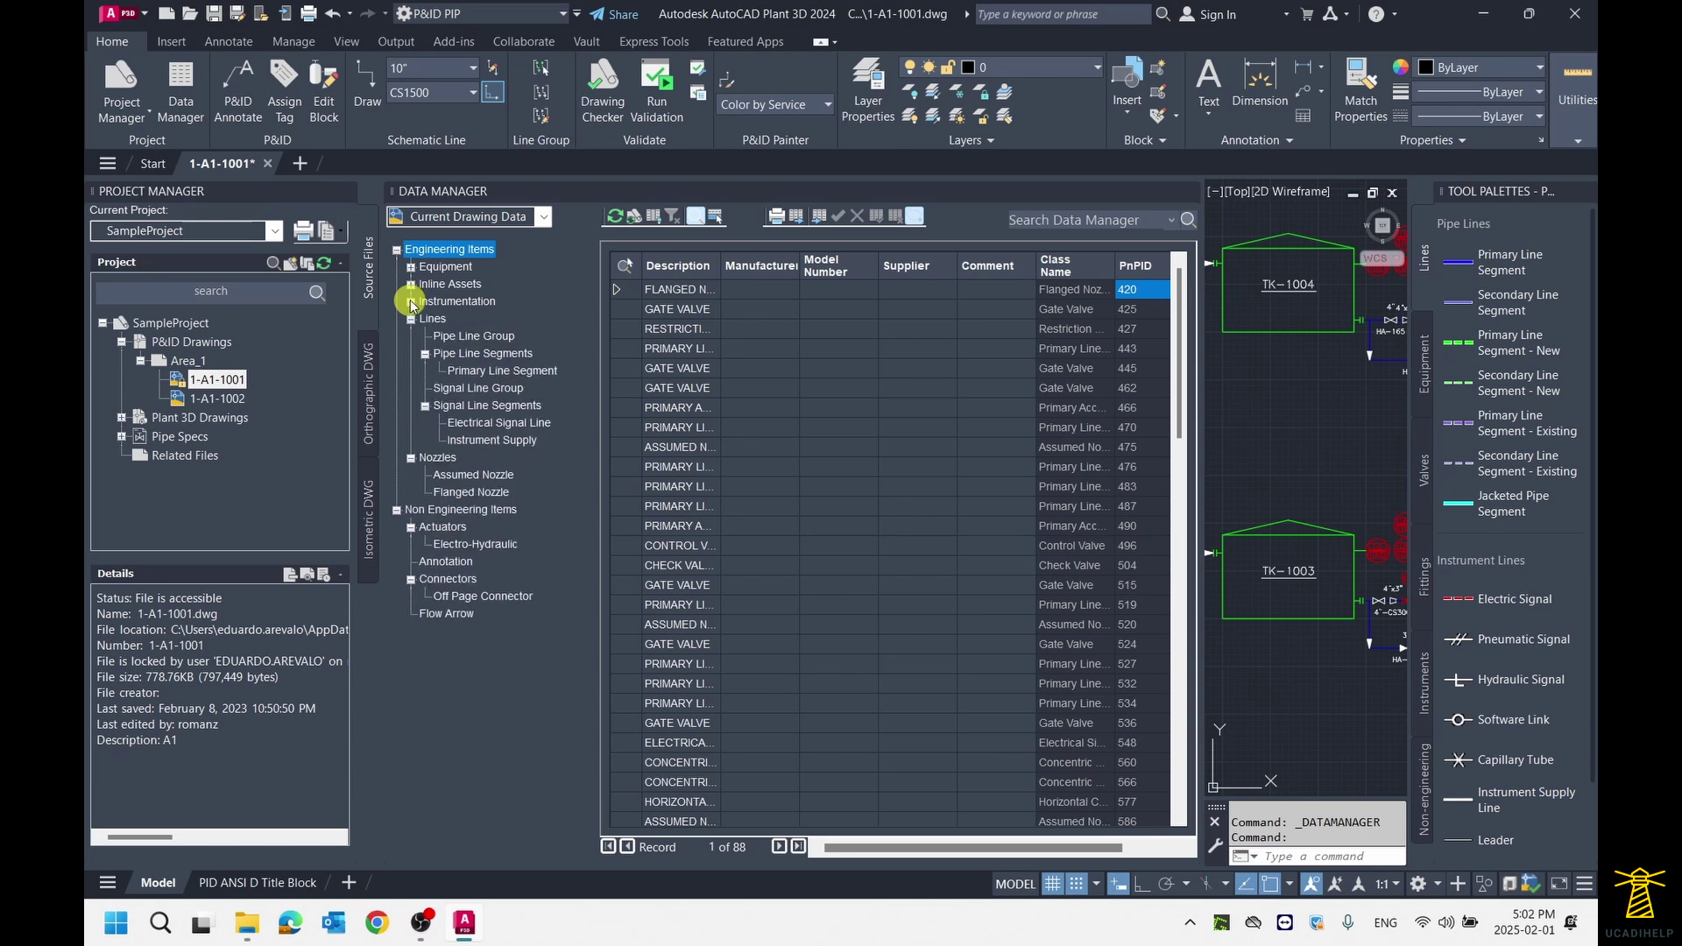
{"action": "left_click", "coordinate": [411, 319]}
{"action": "left_click", "coordinate": [410, 336]}
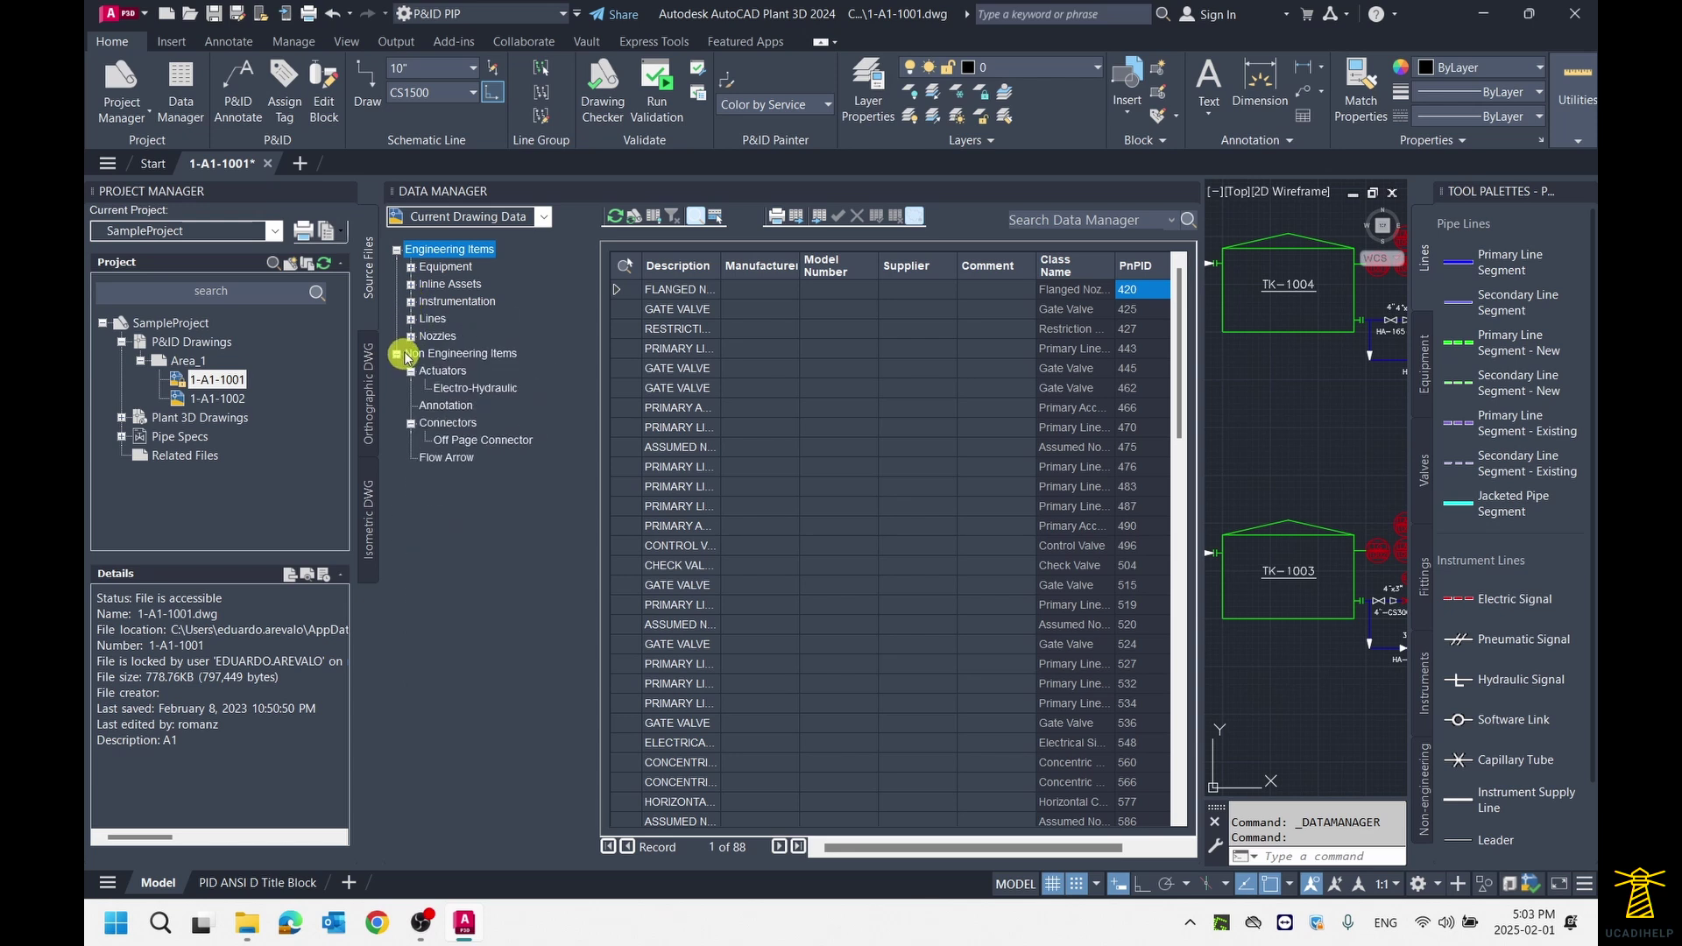
- Review the records for Equipment, Inline Assets, Instrumentation, Lines and Nozzles, and collapse Non Engineering Items
{"action": "left_click", "coordinate": [449, 267]}
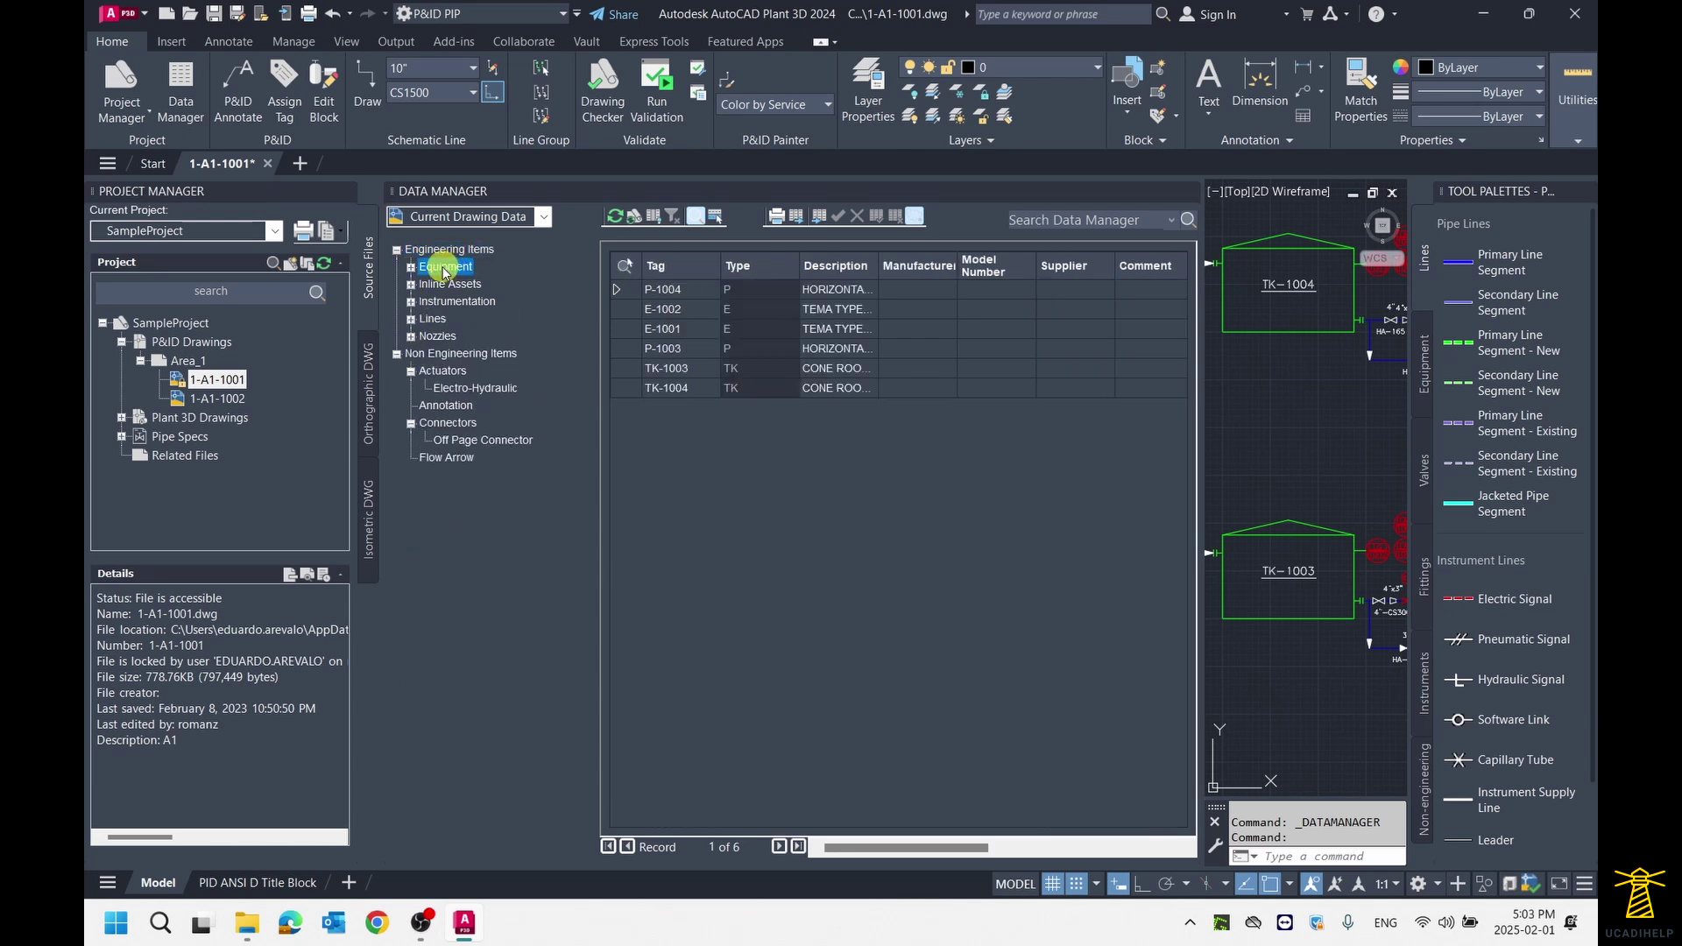
{"action": "left_click", "coordinate": [438, 285]}
{"action": "left_click", "coordinate": [456, 302]}
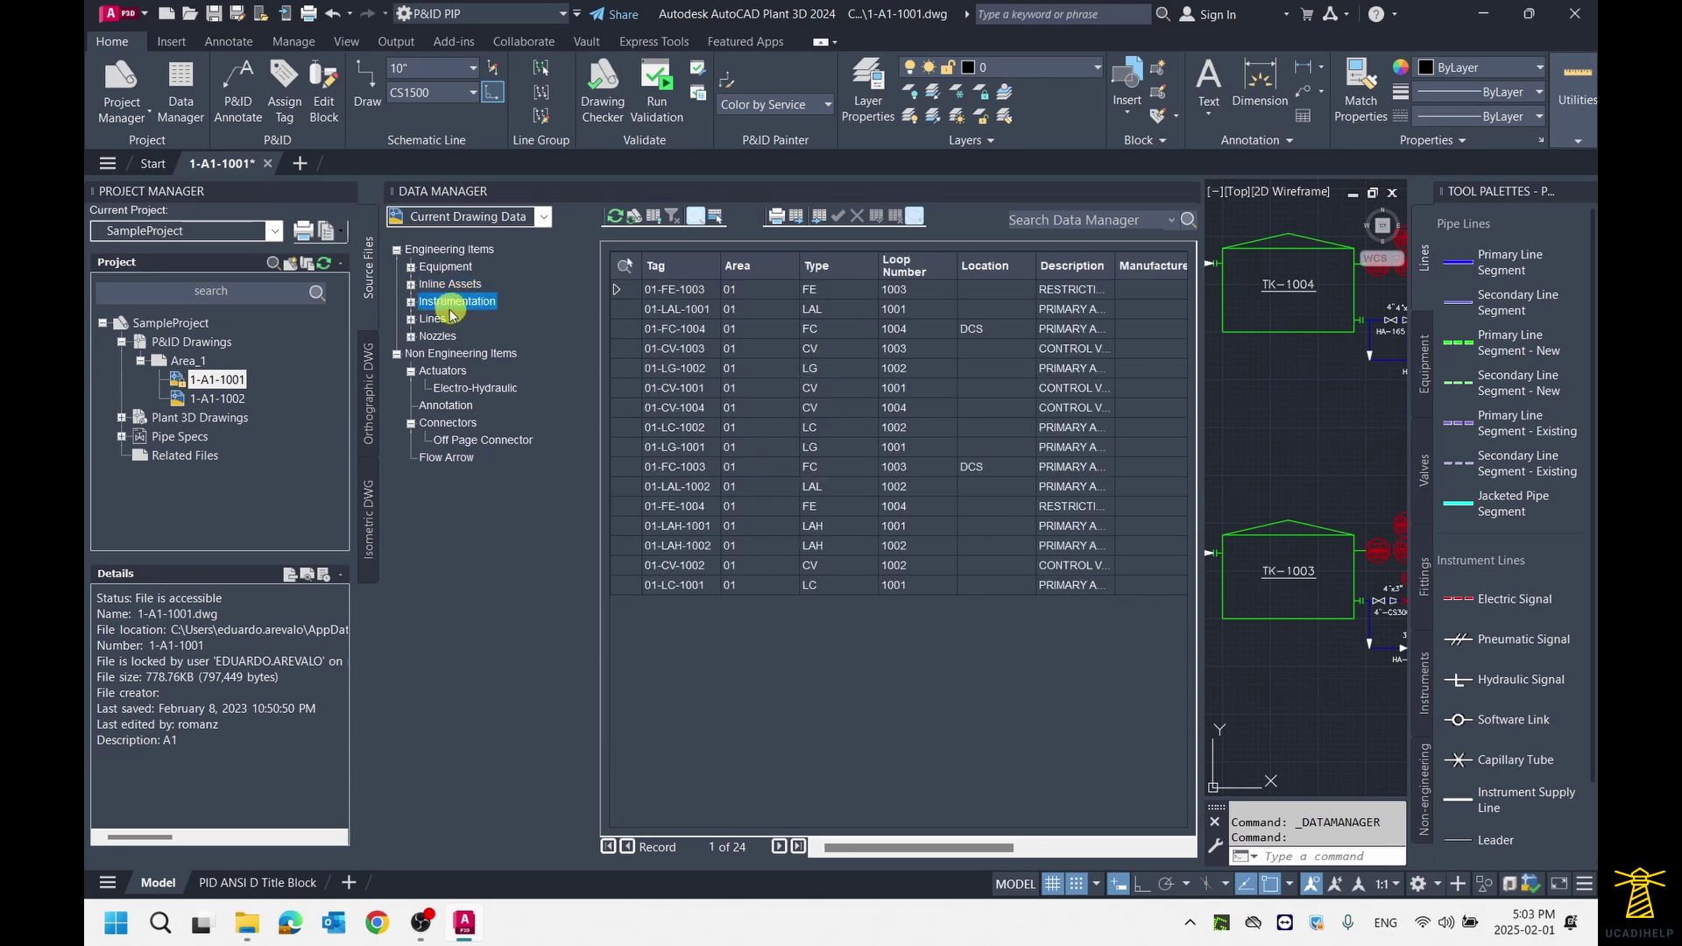
{"action": "left_click", "coordinate": [432, 319]}
{"action": "left_click", "coordinate": [438, 336]}
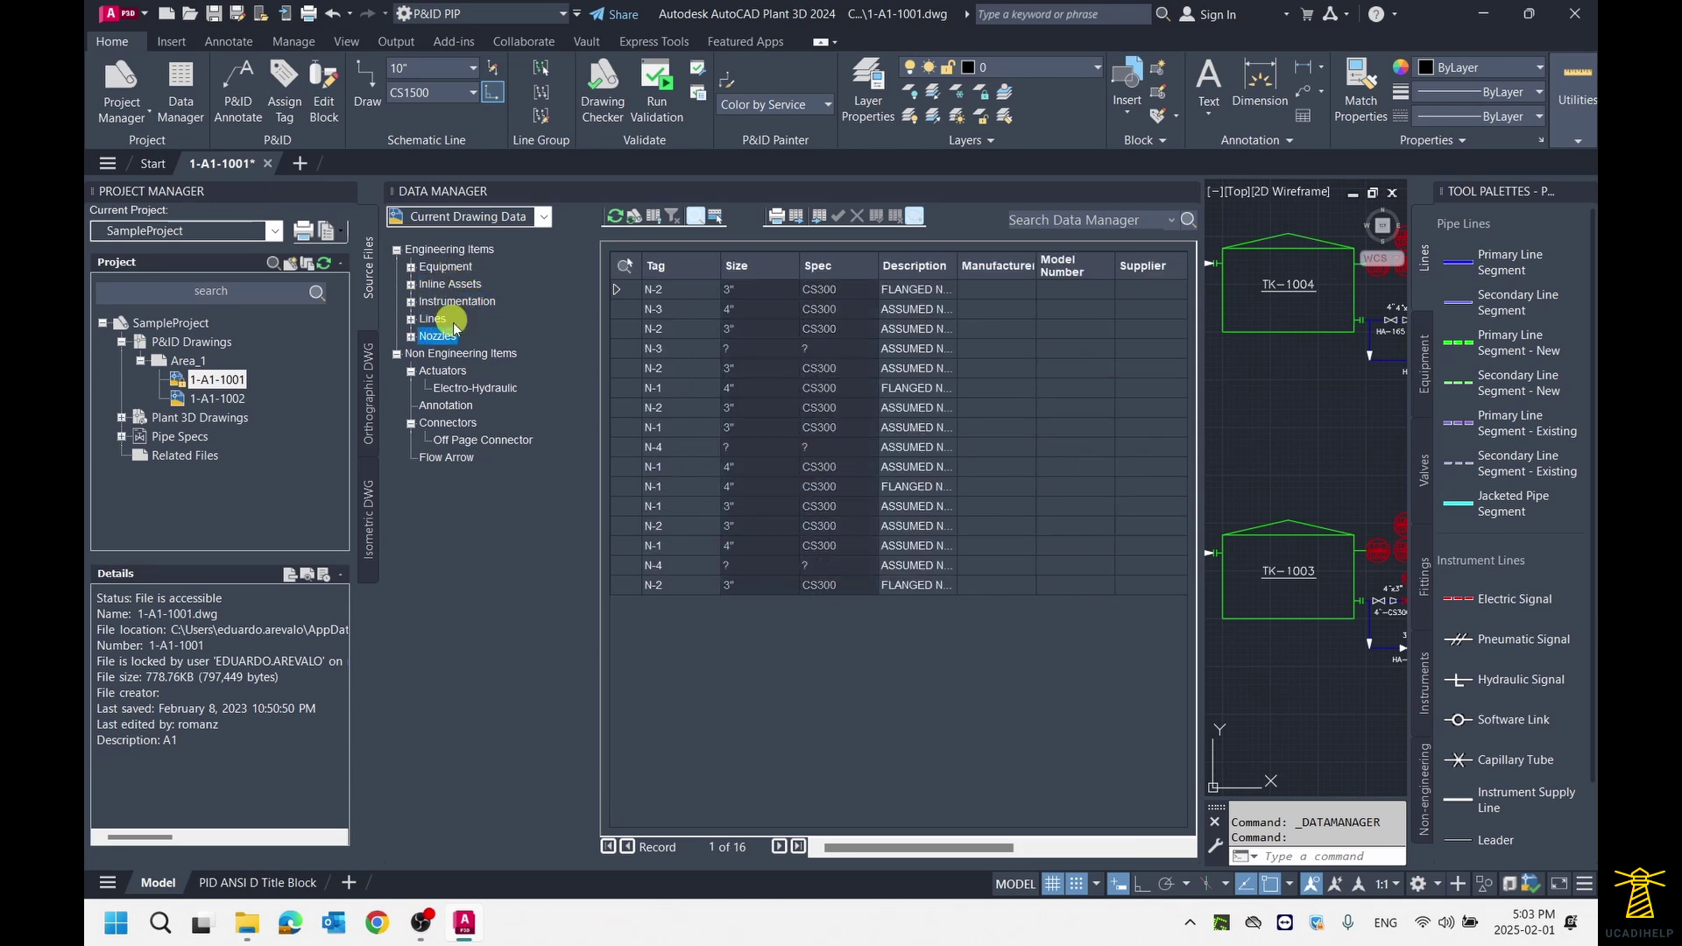
{"action": "left_click", "coordinate": [398, 354]}
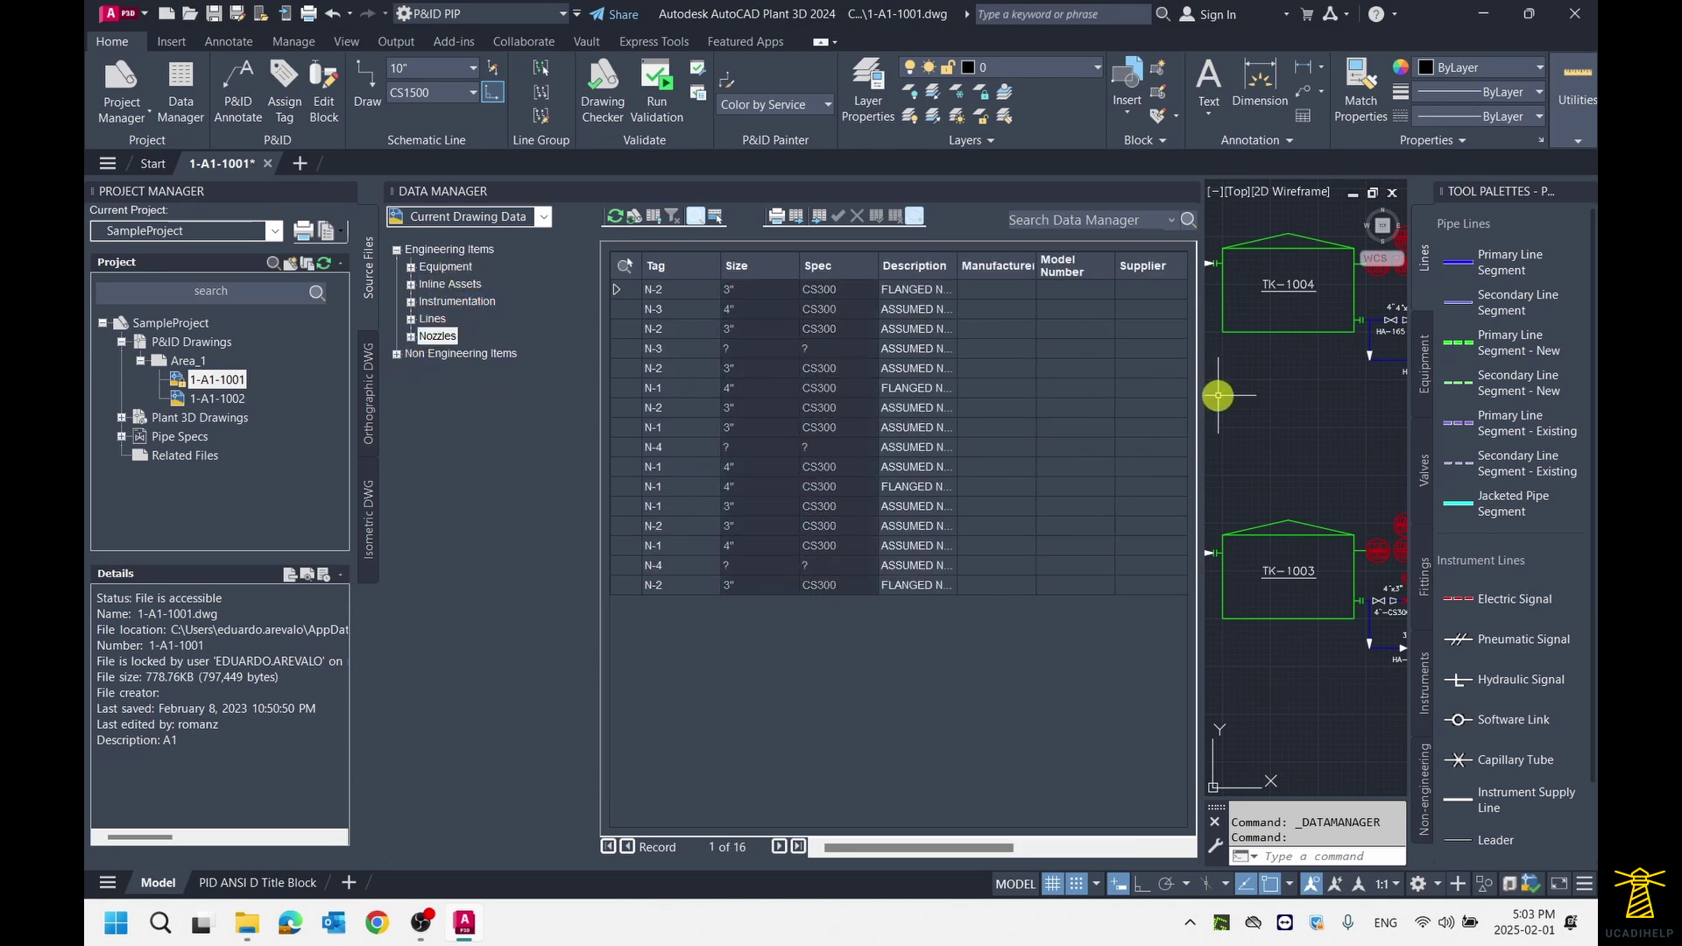
- Expand Inline Assets and list the Gate Valve records under Hand Valves in the Data Manager
{"action": "scroll", "coordinate": [1268, 397], "scroll_direction": "down", "scroll_amount": 2}
{"action": "scroll", "coordinate": [1268, 397], "scroll_direction": "down", "scroll_amount": 2}
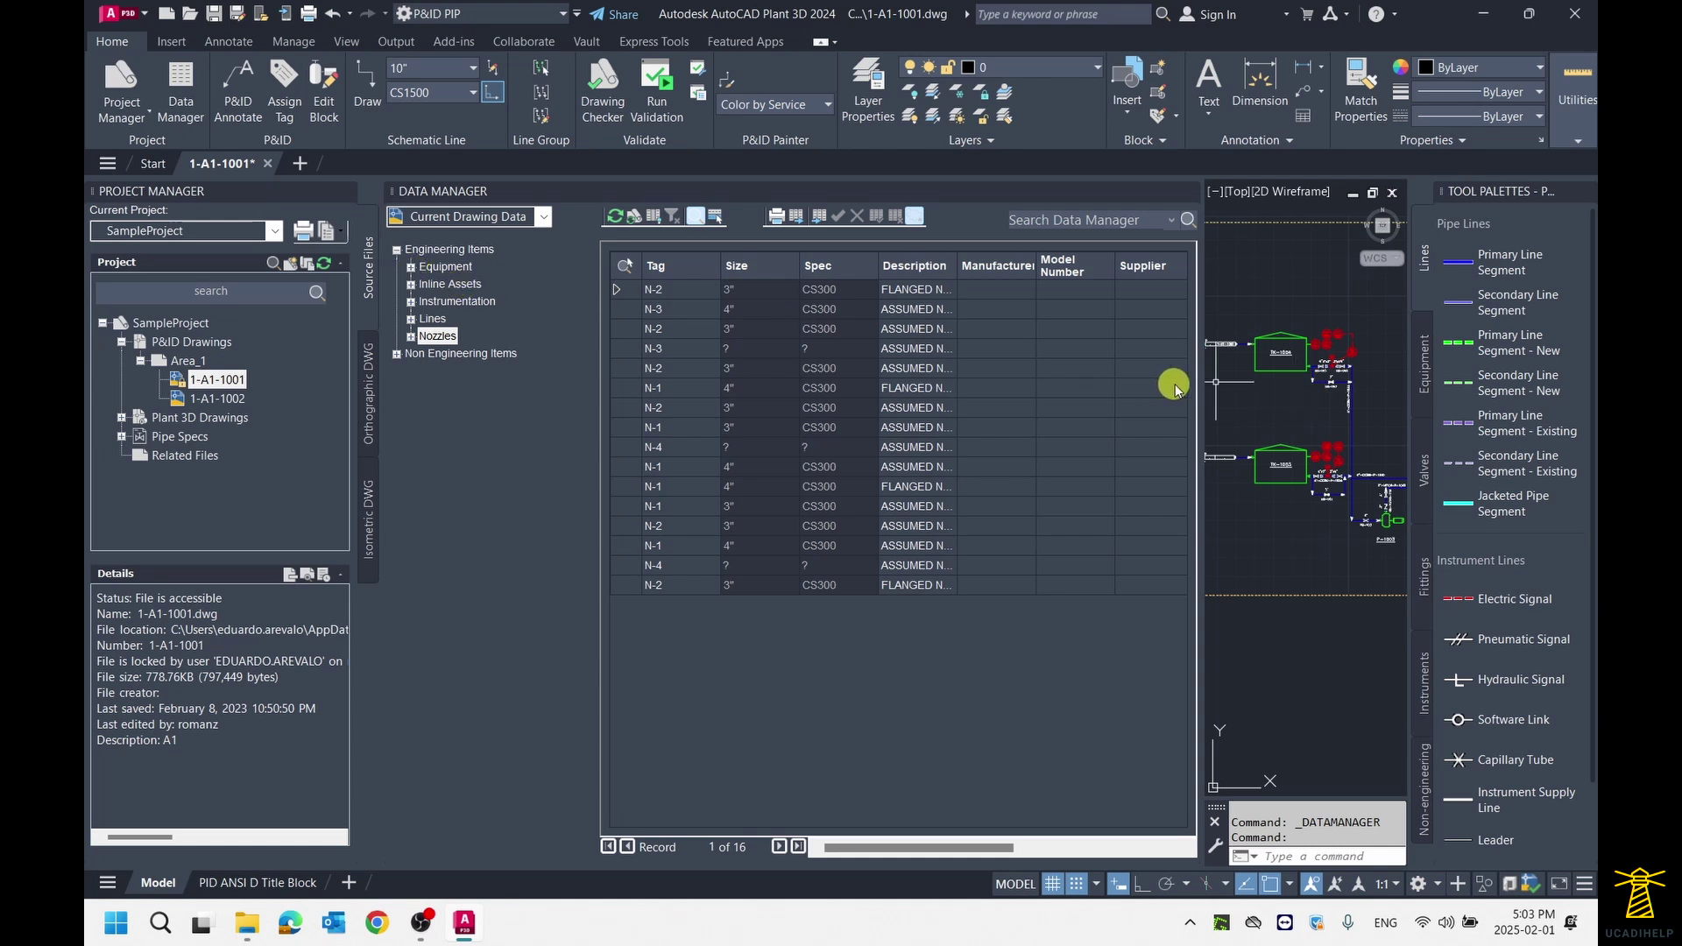
{"action": "left_click", "coordinate": [410, 285]}
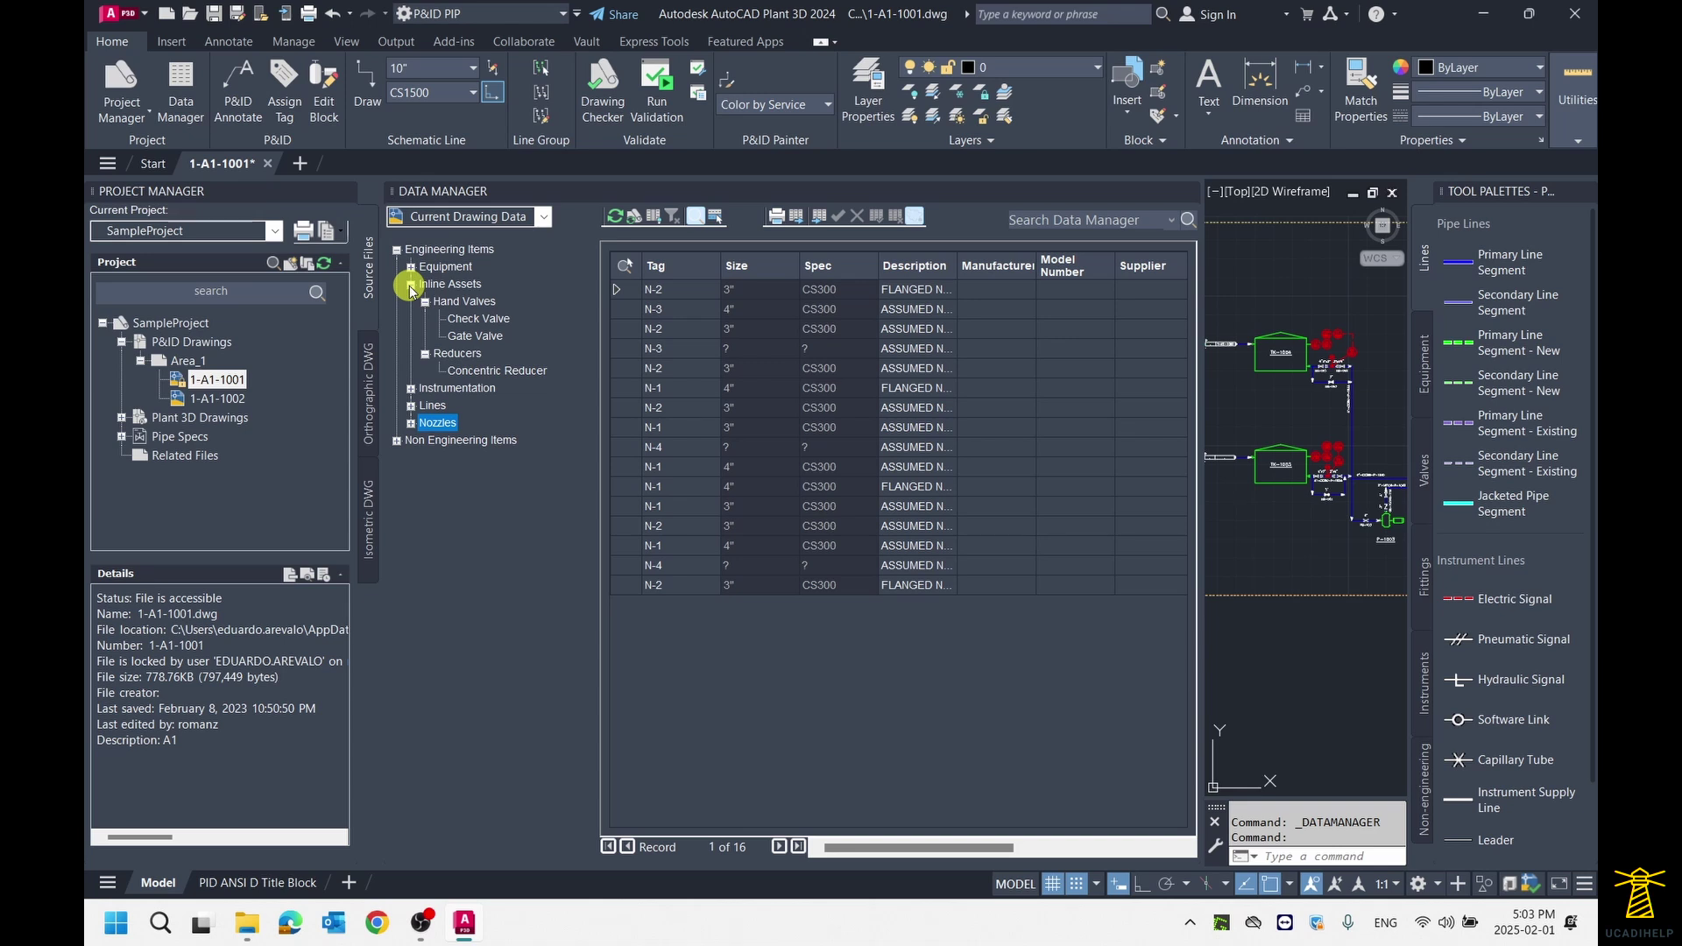
{"action": "left_click", "coordinate": [473, 336]}
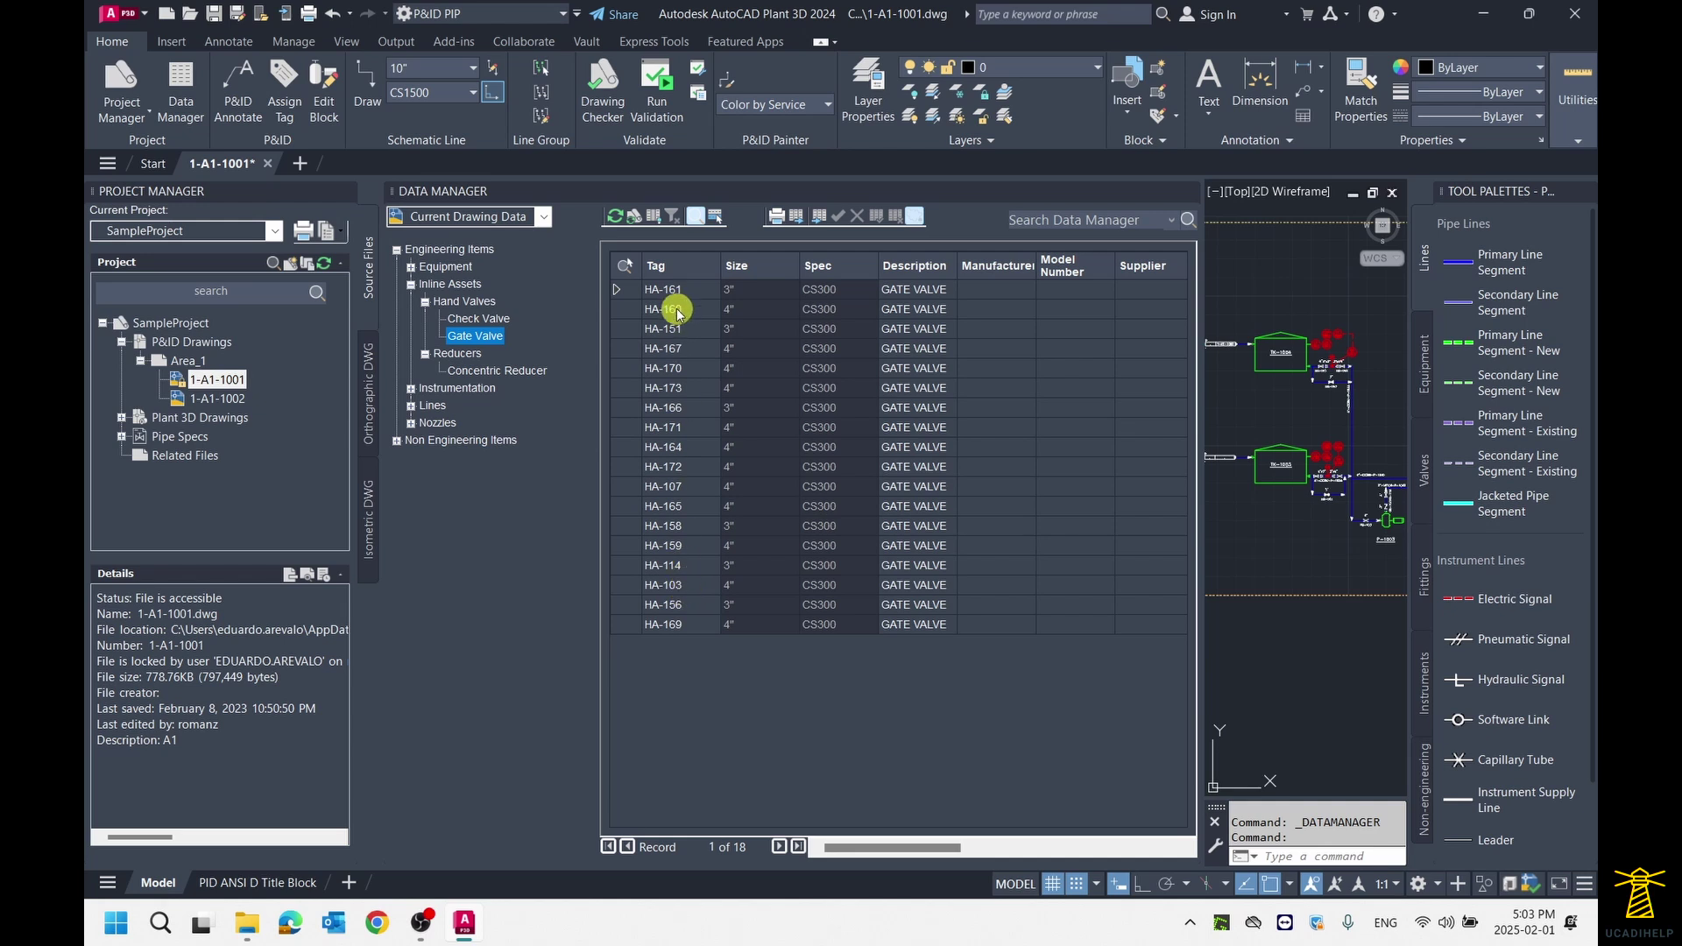
- Sort the Gate Valve records by tag, and re-sort them by size in ascending order
{"action": "left_click", "coordinate": [669, 267]}
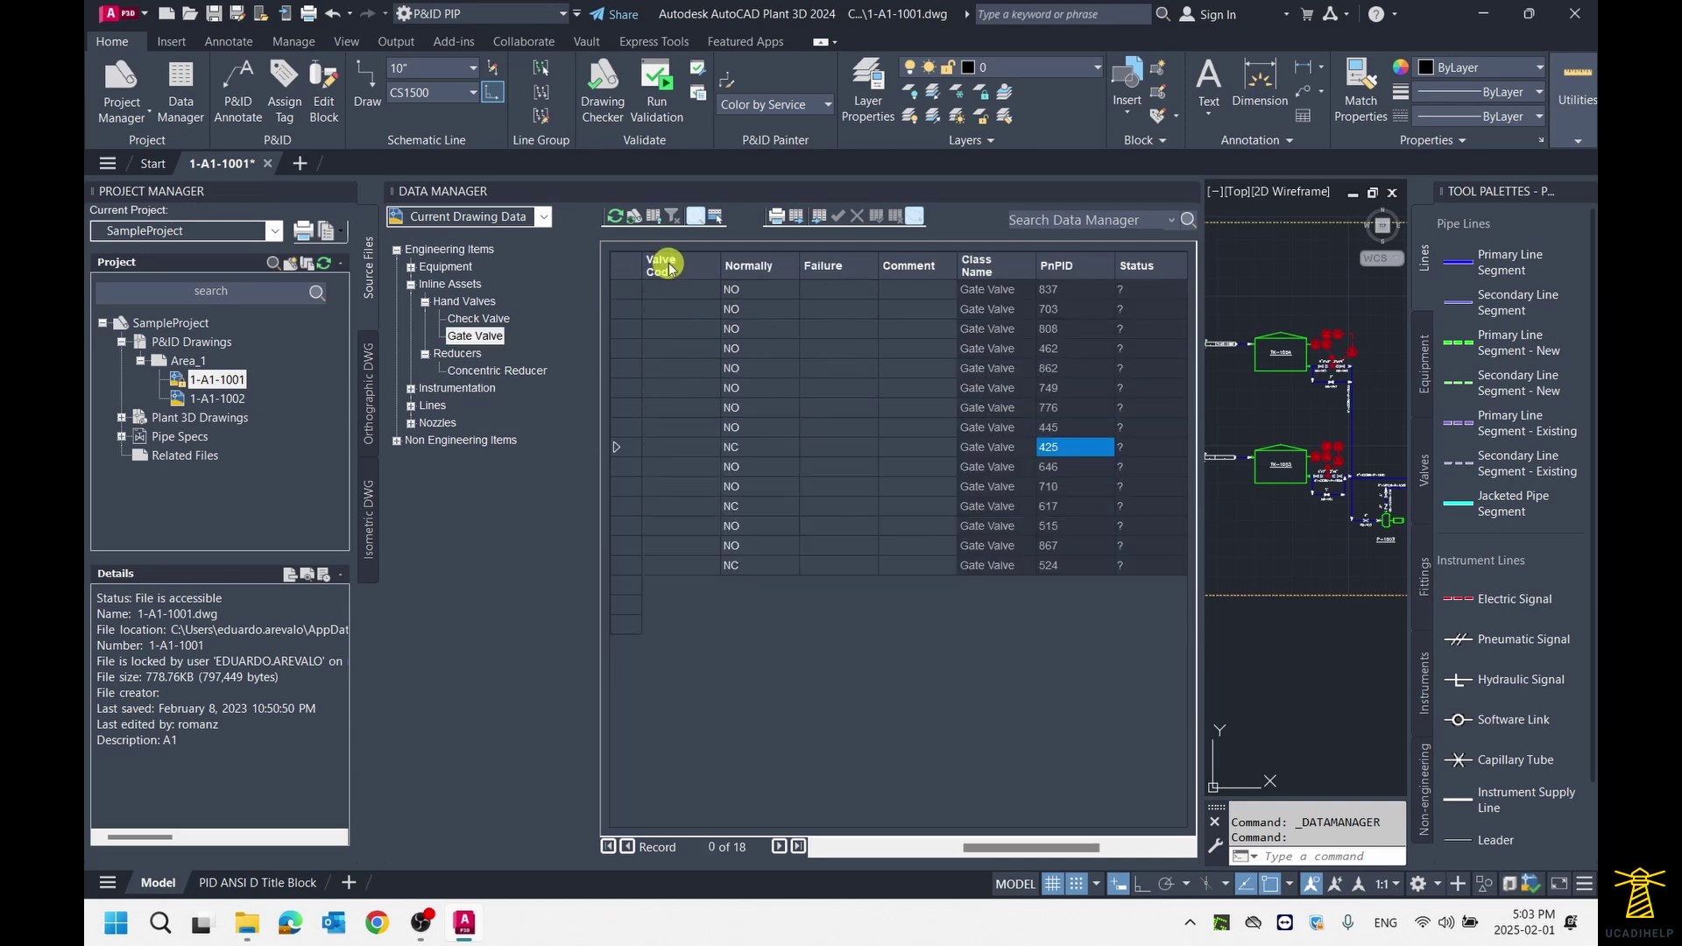
{"action": "left_click_drag", "start_coordinate": [1010, 857], "coordinate": [807, 852]}
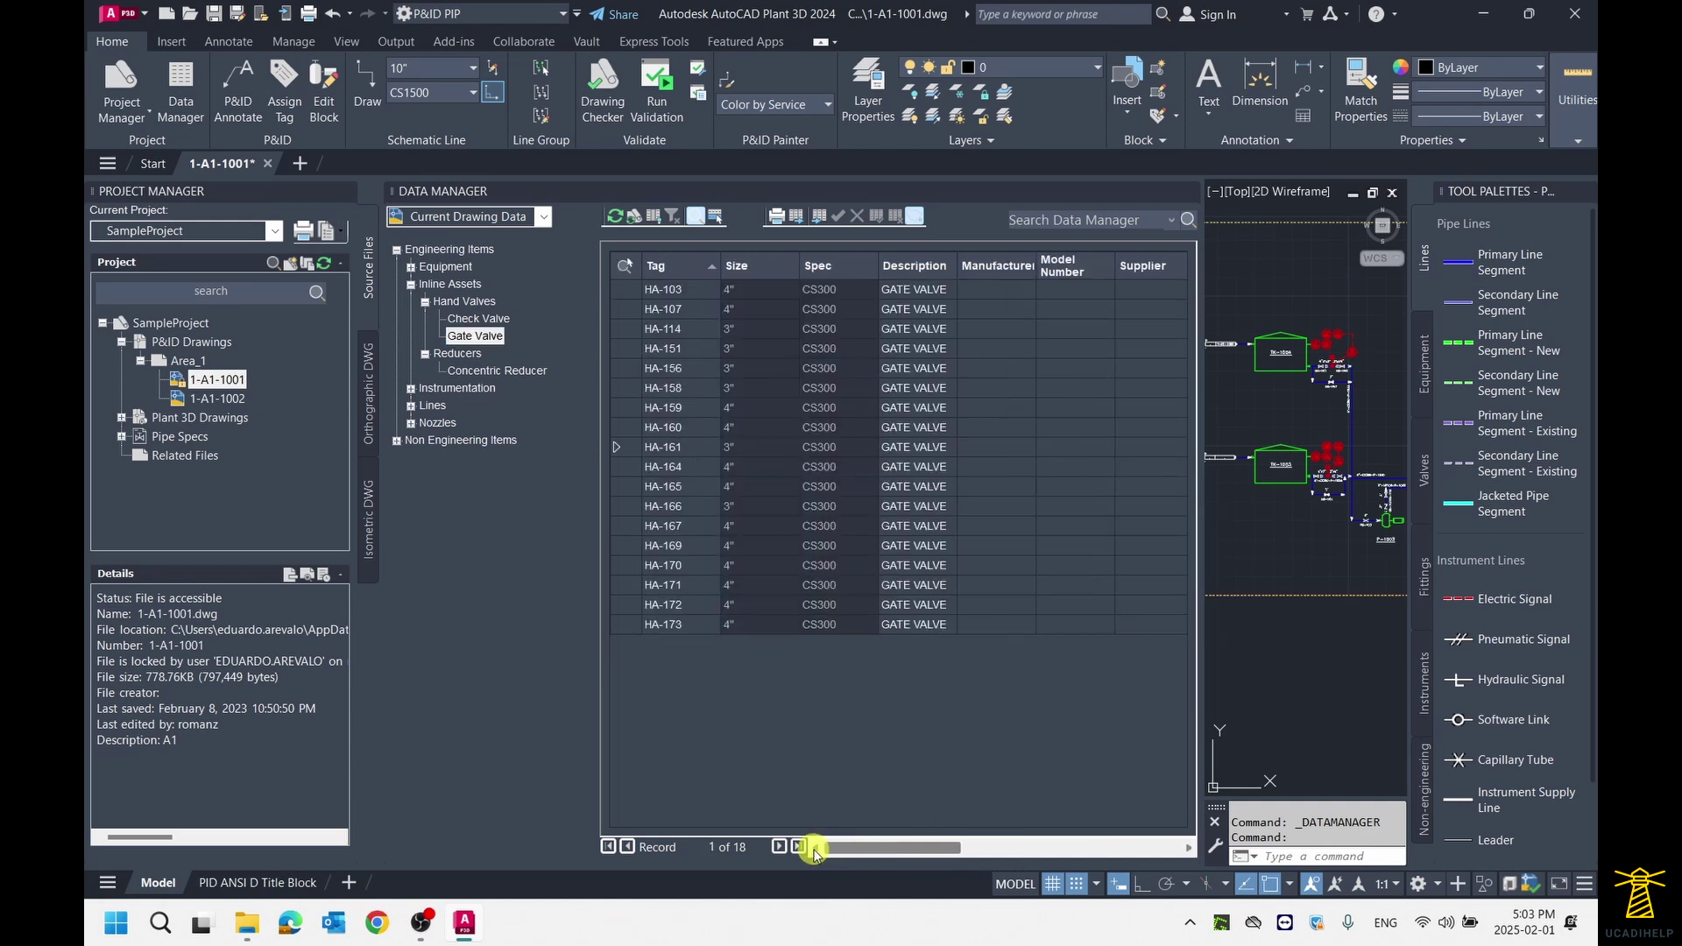
{"action": "left_click", "coordinate": [744, 268]}
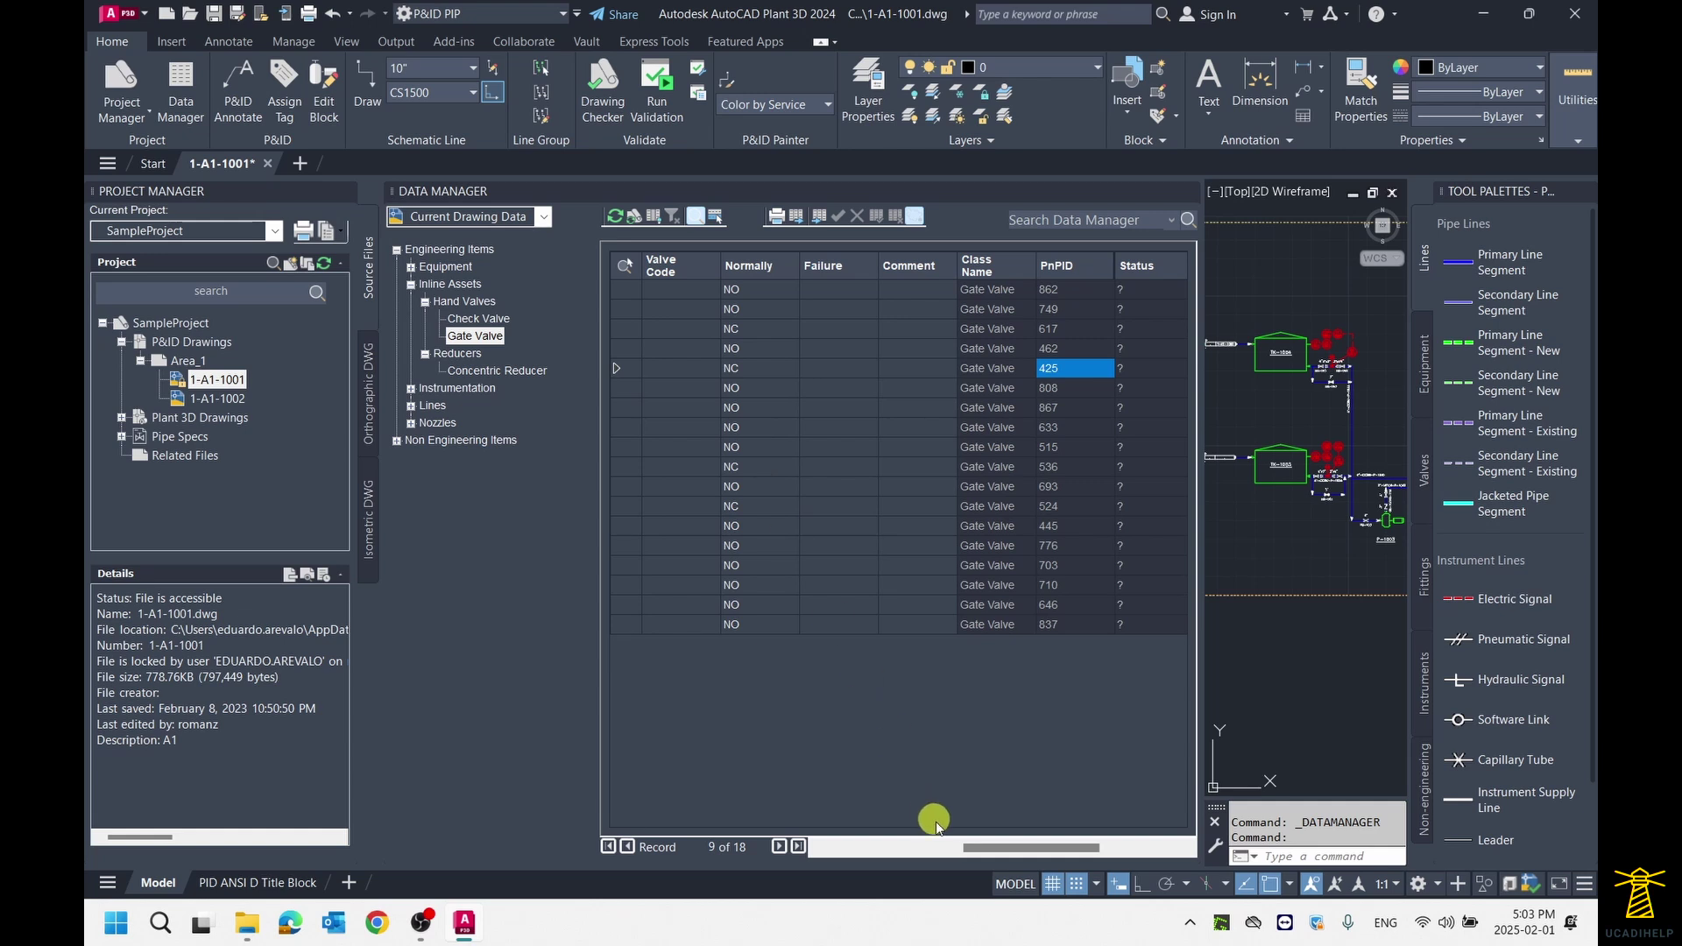
{"action": "left_click_drag", "start_coordinate": [989, 848], "coordinate": [818, 849]}
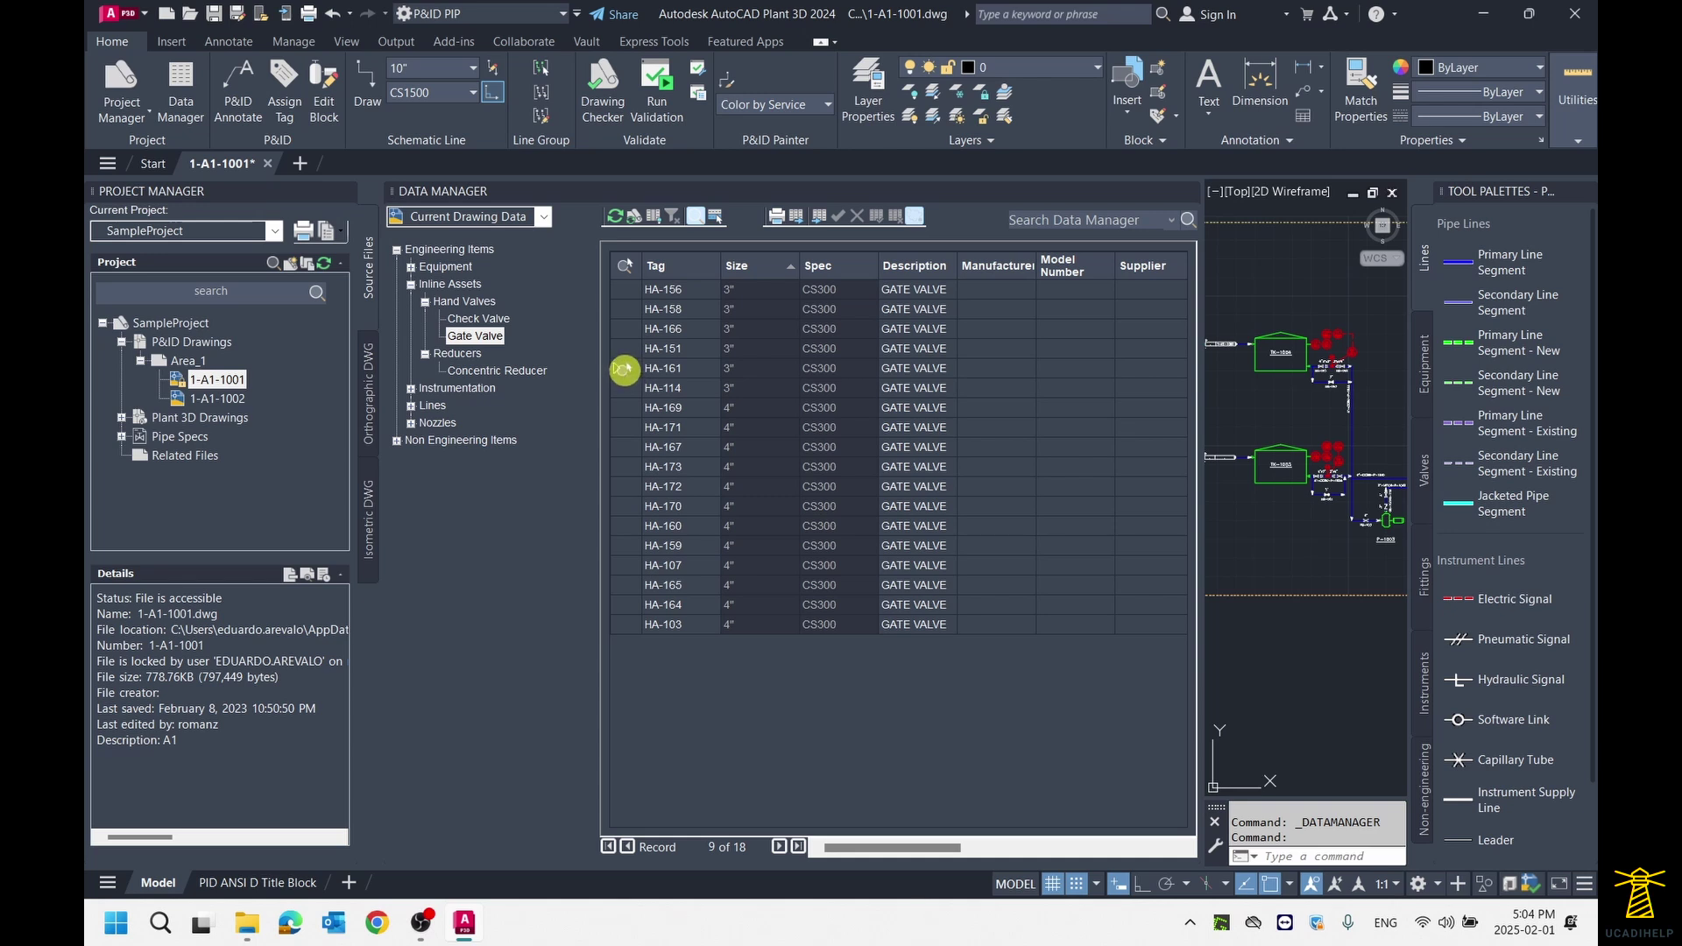
- Locate gate valve HA-161 in the drawing from its record, and narrow the Data Manager to enlarge the drawing area
{"action": "left_click", "coordinate": [624, 369]}
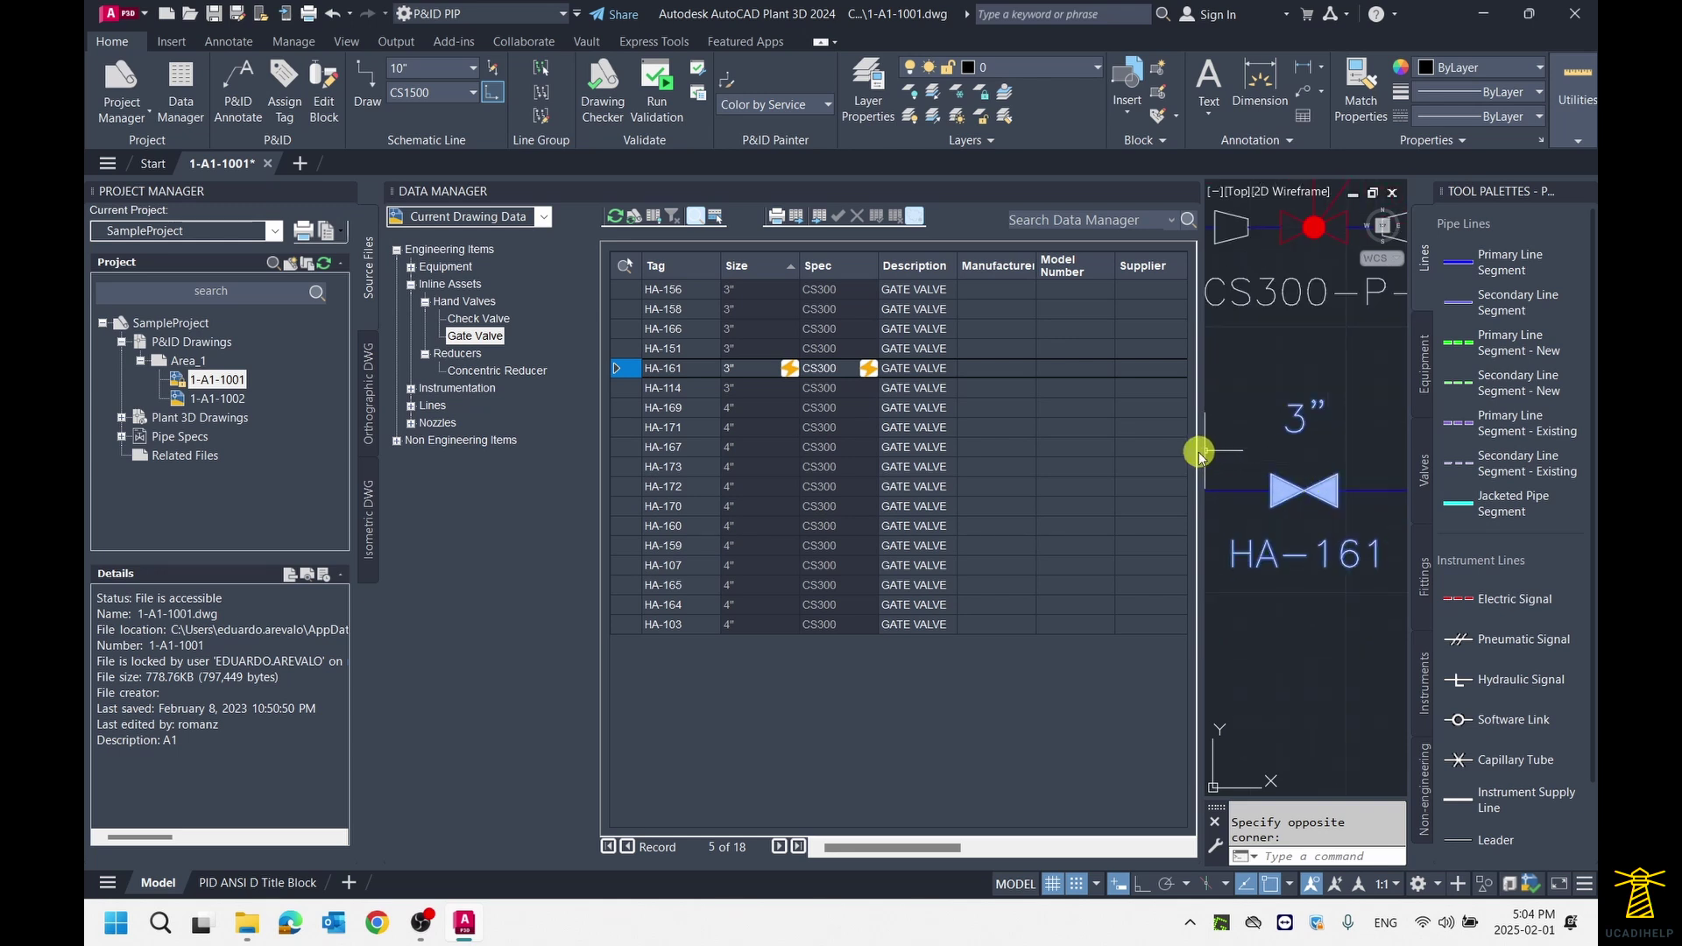
{"action": "left_click_drag", "start_coordinate": [1196, 451], "coordinate": [982, 445]}
{"action": "left_click_drag", "start_coordinate": [601, 396], "coordinate": [550, 394]}
{"action": "scroll", "coordinate": [1112, 438], "scroll_direction": "down", "scroll_amount": 2}
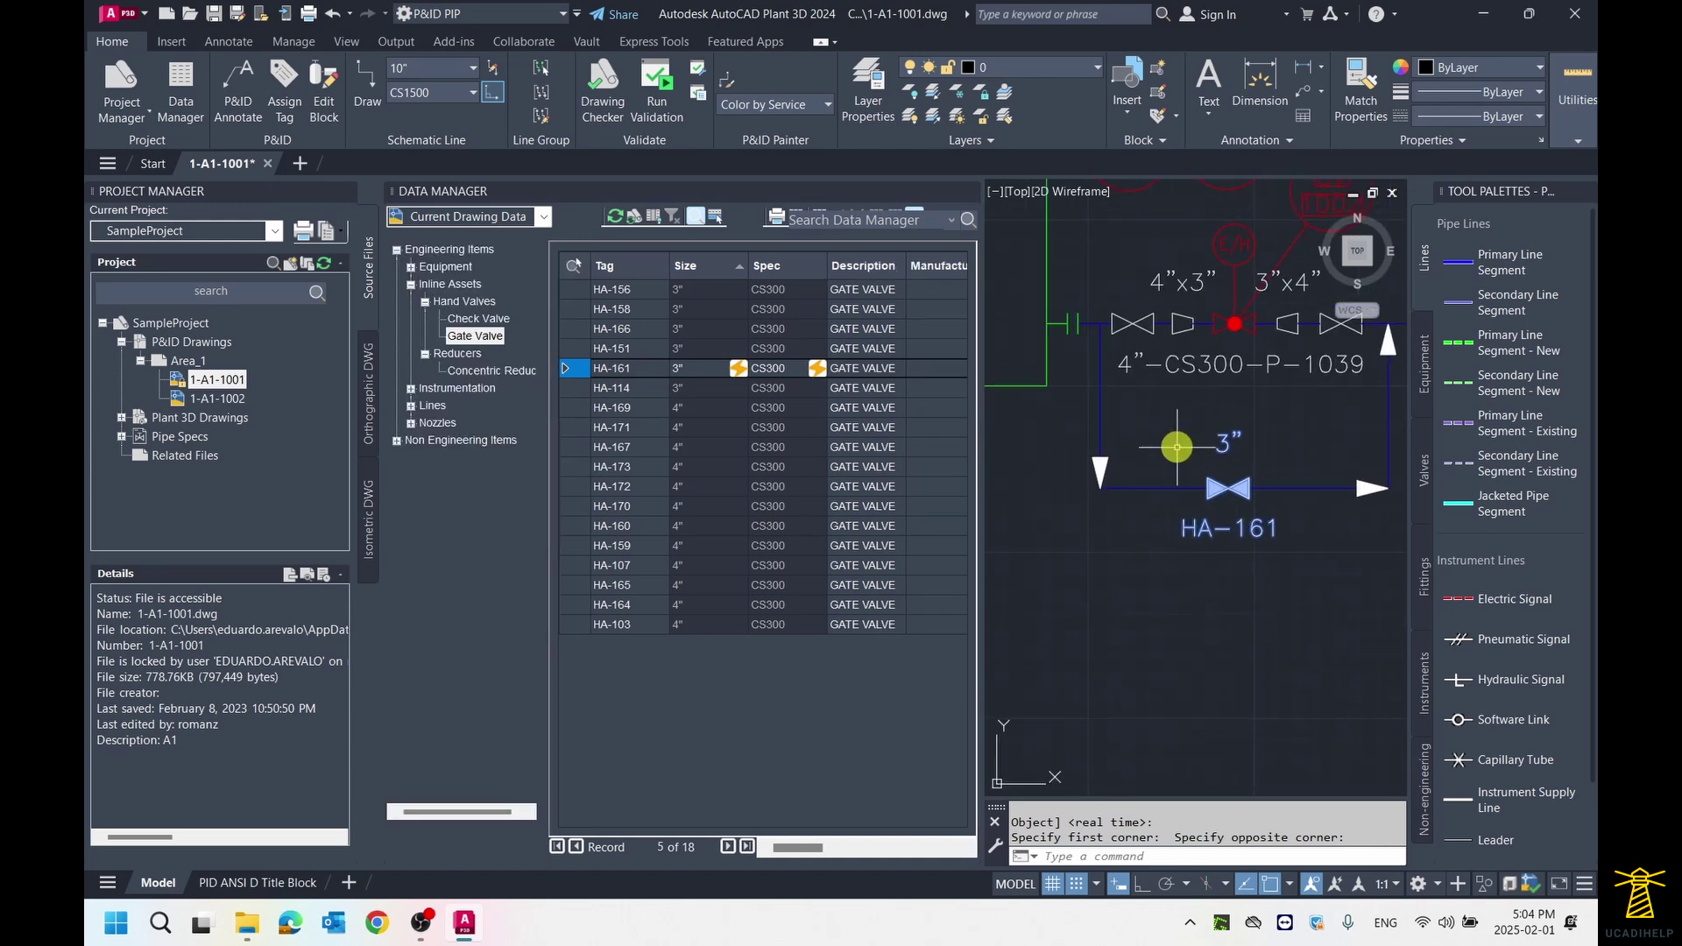
{"action": "mouse_move", "coordinate": [802, 848]}
{"action": "left_mouse_down"}
{"action": "mouse_move", "coordinate": [830, 854]}
{"action": "mouse_move", "coordinate": [760, 850]}
{"action": "left_mouse_up"}
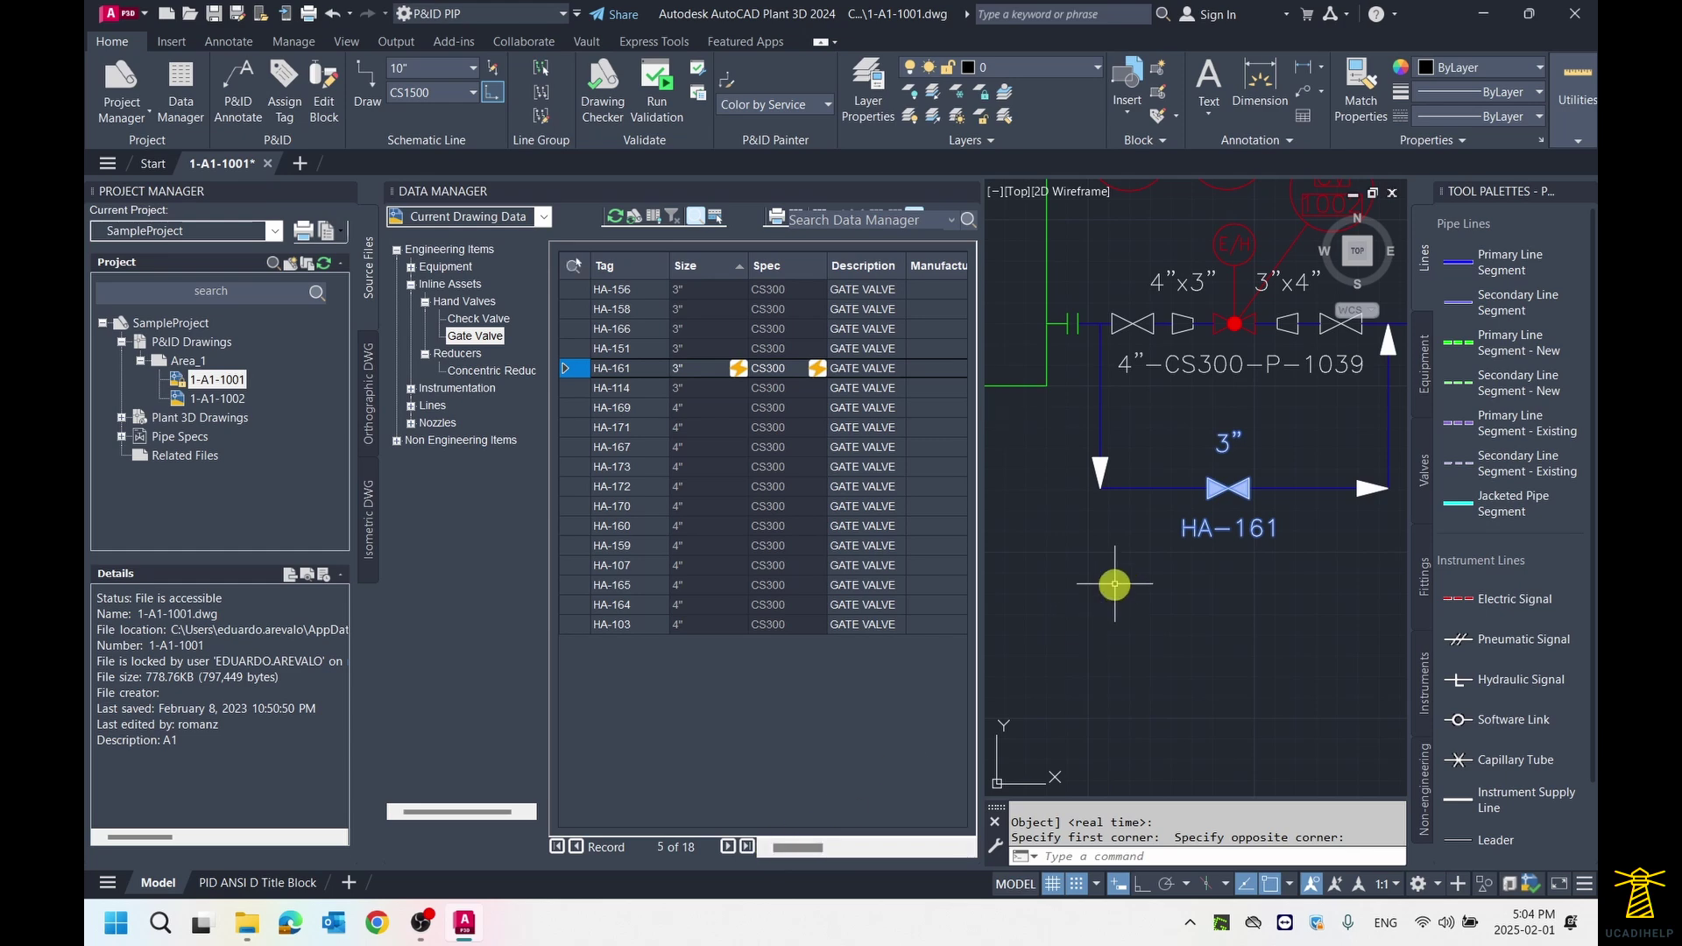
- Turn off the Data Manager's zoom toggle, show only selected items, and select gate valve HA-103 beside pump P-1003 in the drawing
{"action": "scroll", "coordinate": [1114, 583], "scroll_direction": "down", "scroll_amount": 5}
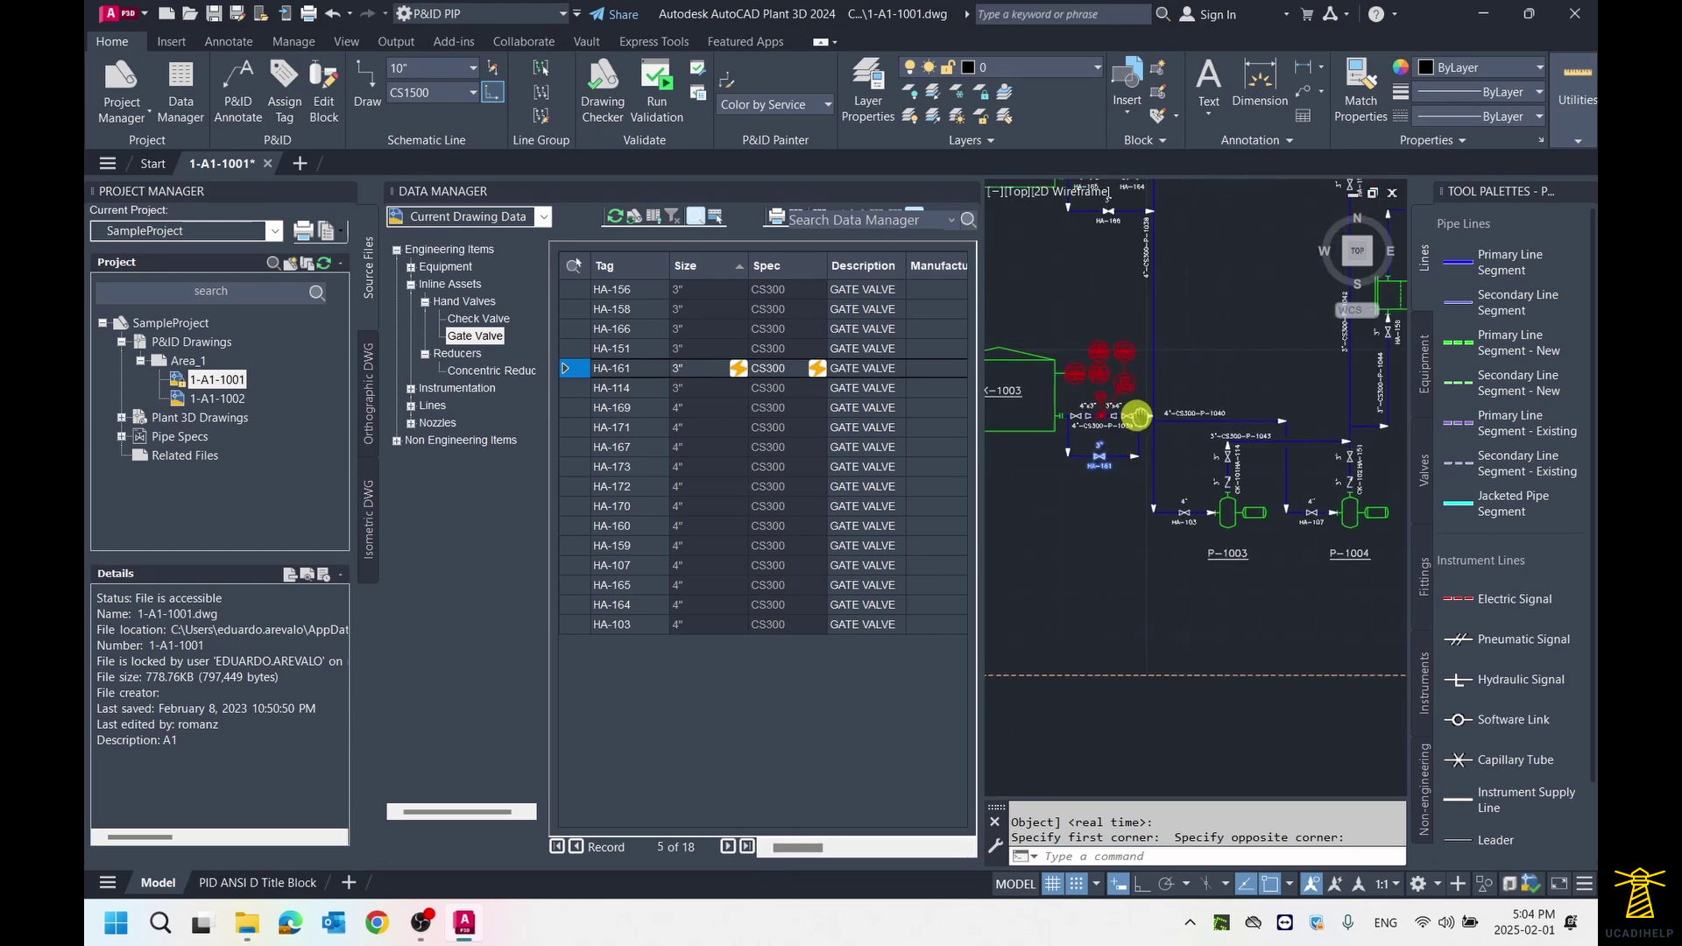
{"action": "middle_click_drag", "start_coordinate": [1138, 416], "coordinate": [1140, 421]}
{"action": "middle_click_drag", "start_coordinate": [1233, 496], "coordinate": [1127, 534]}
{"action": "scroll", "coordinate": [1117, 556], "scroll_direction": "up", "scroll_amount": 8}
{"action": "scroll", "coordinate": [1104, 544], "scroll_direction": "up", "scroll_amount": 3}
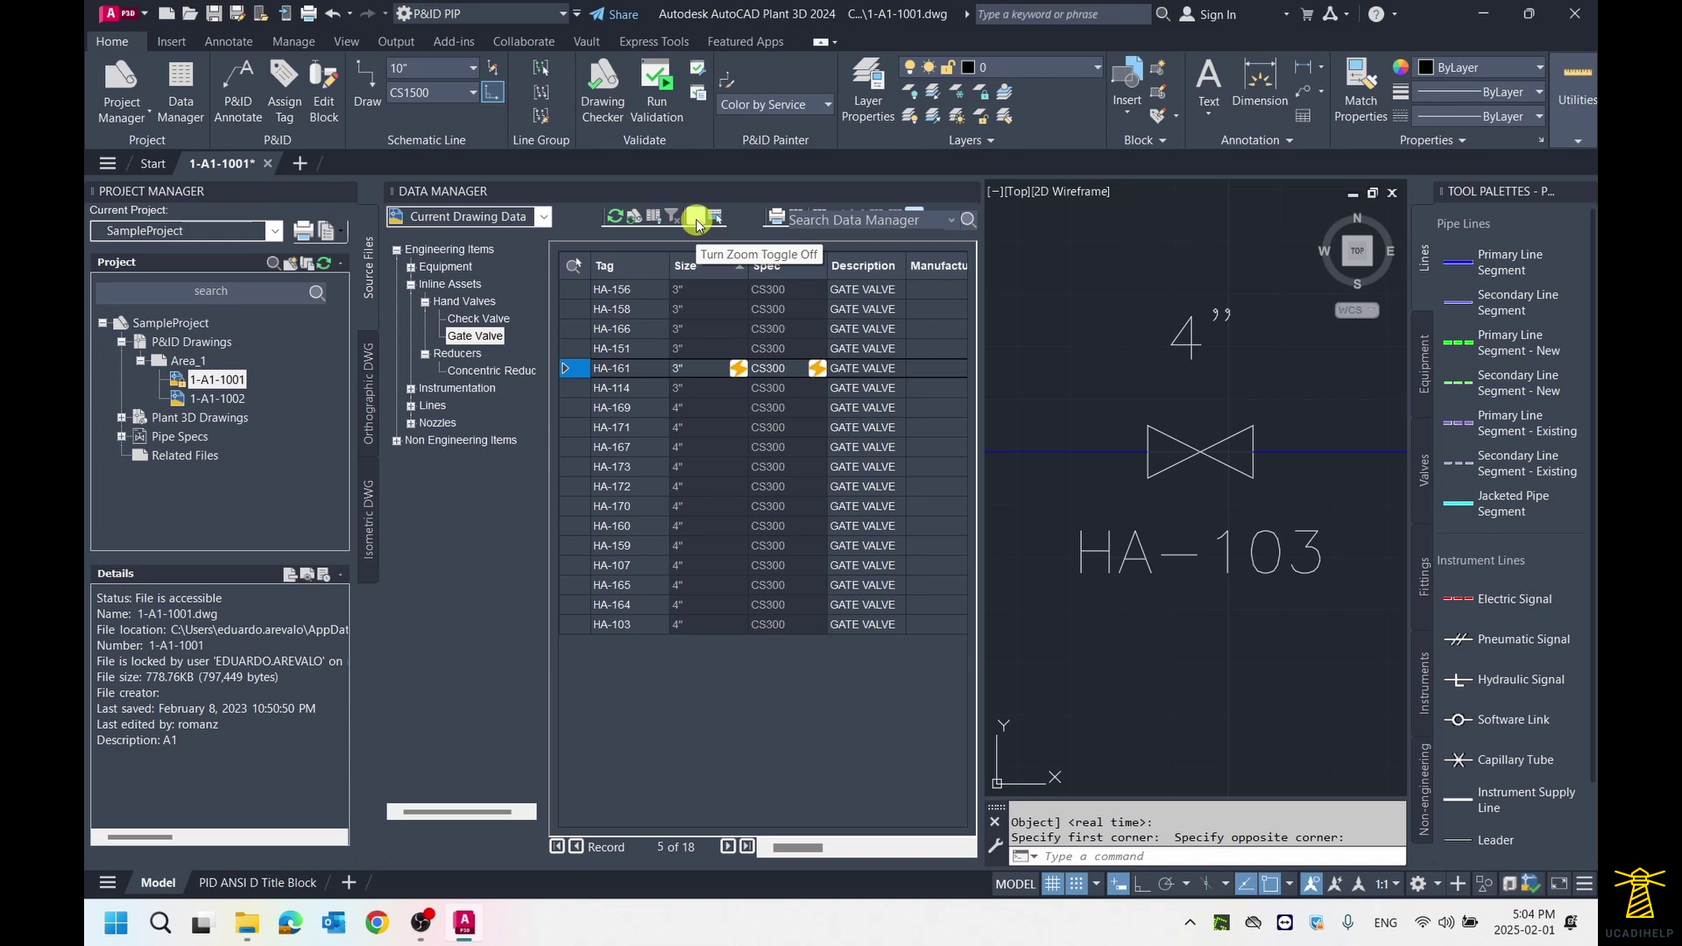
{"action": "left_click", "coordinate": [697, 219]}
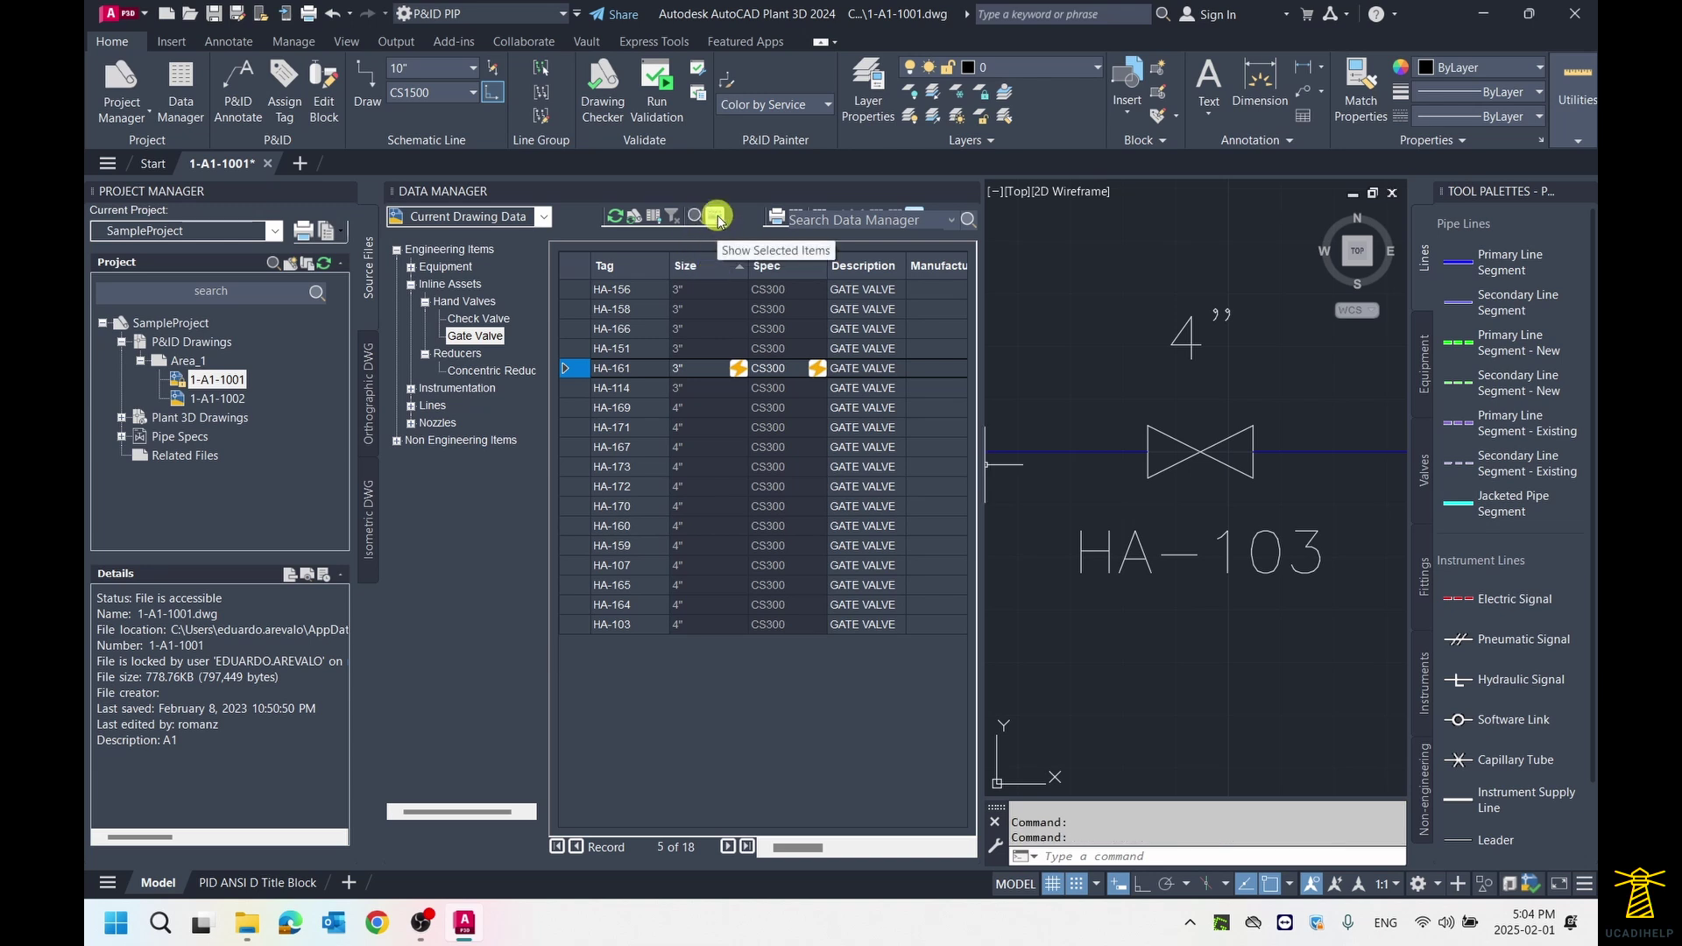
{"action": "left_click", "coordinate": [716, 217]}
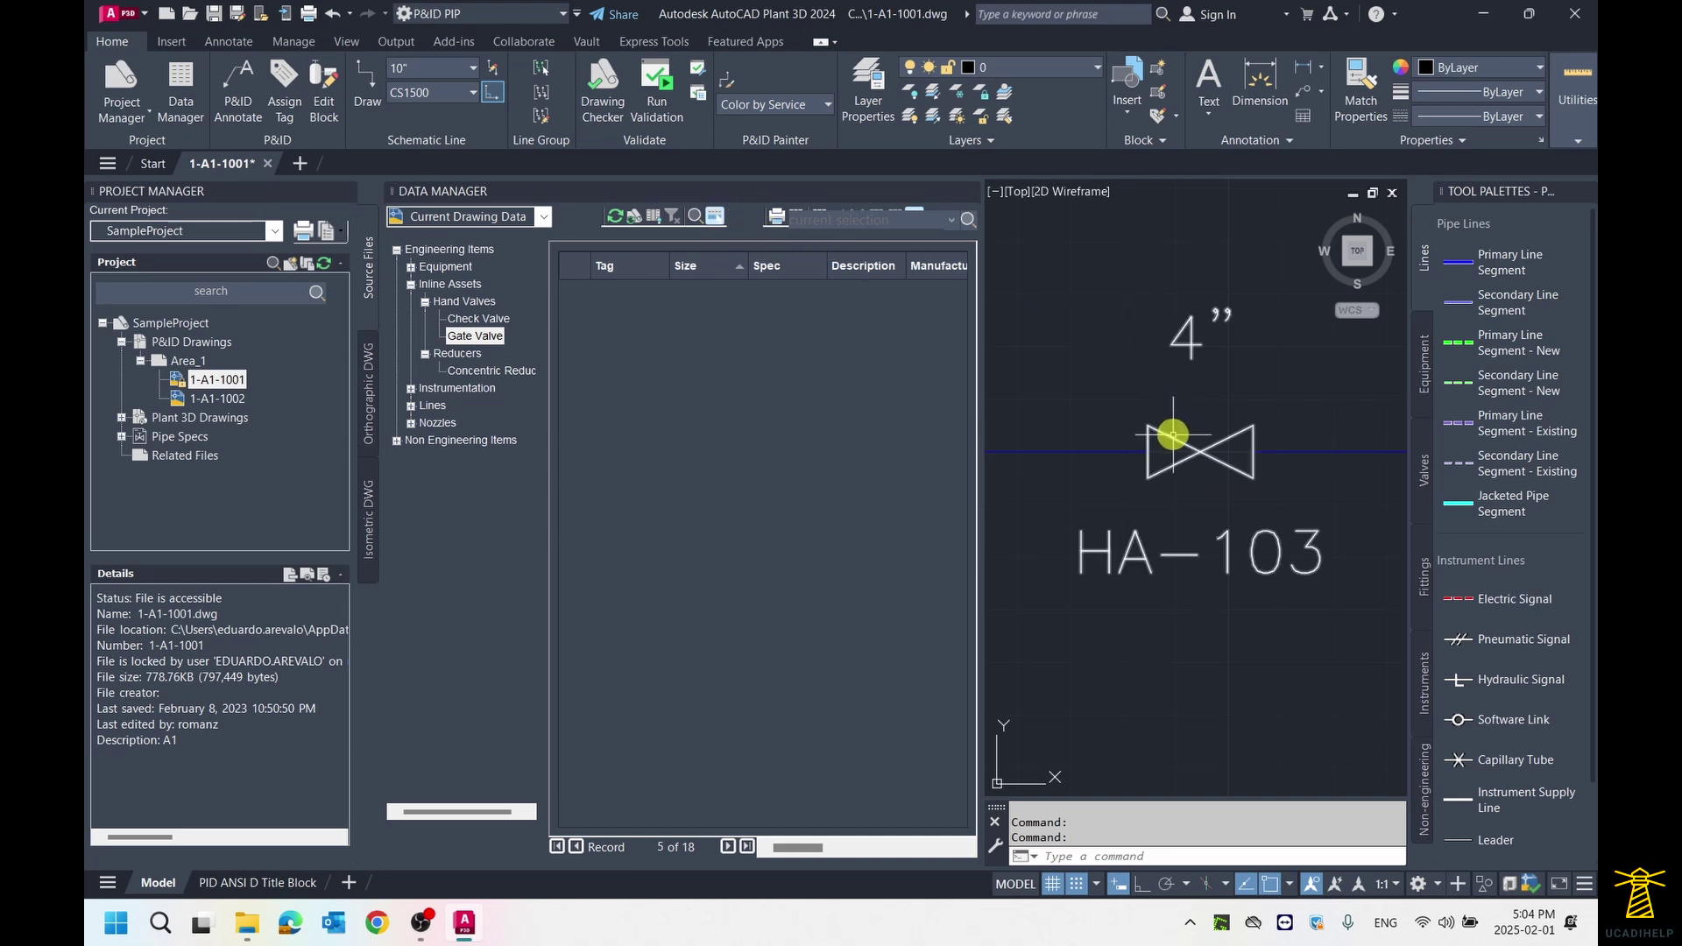
{"action": "left_click", "coordinate": [1172, 434]}
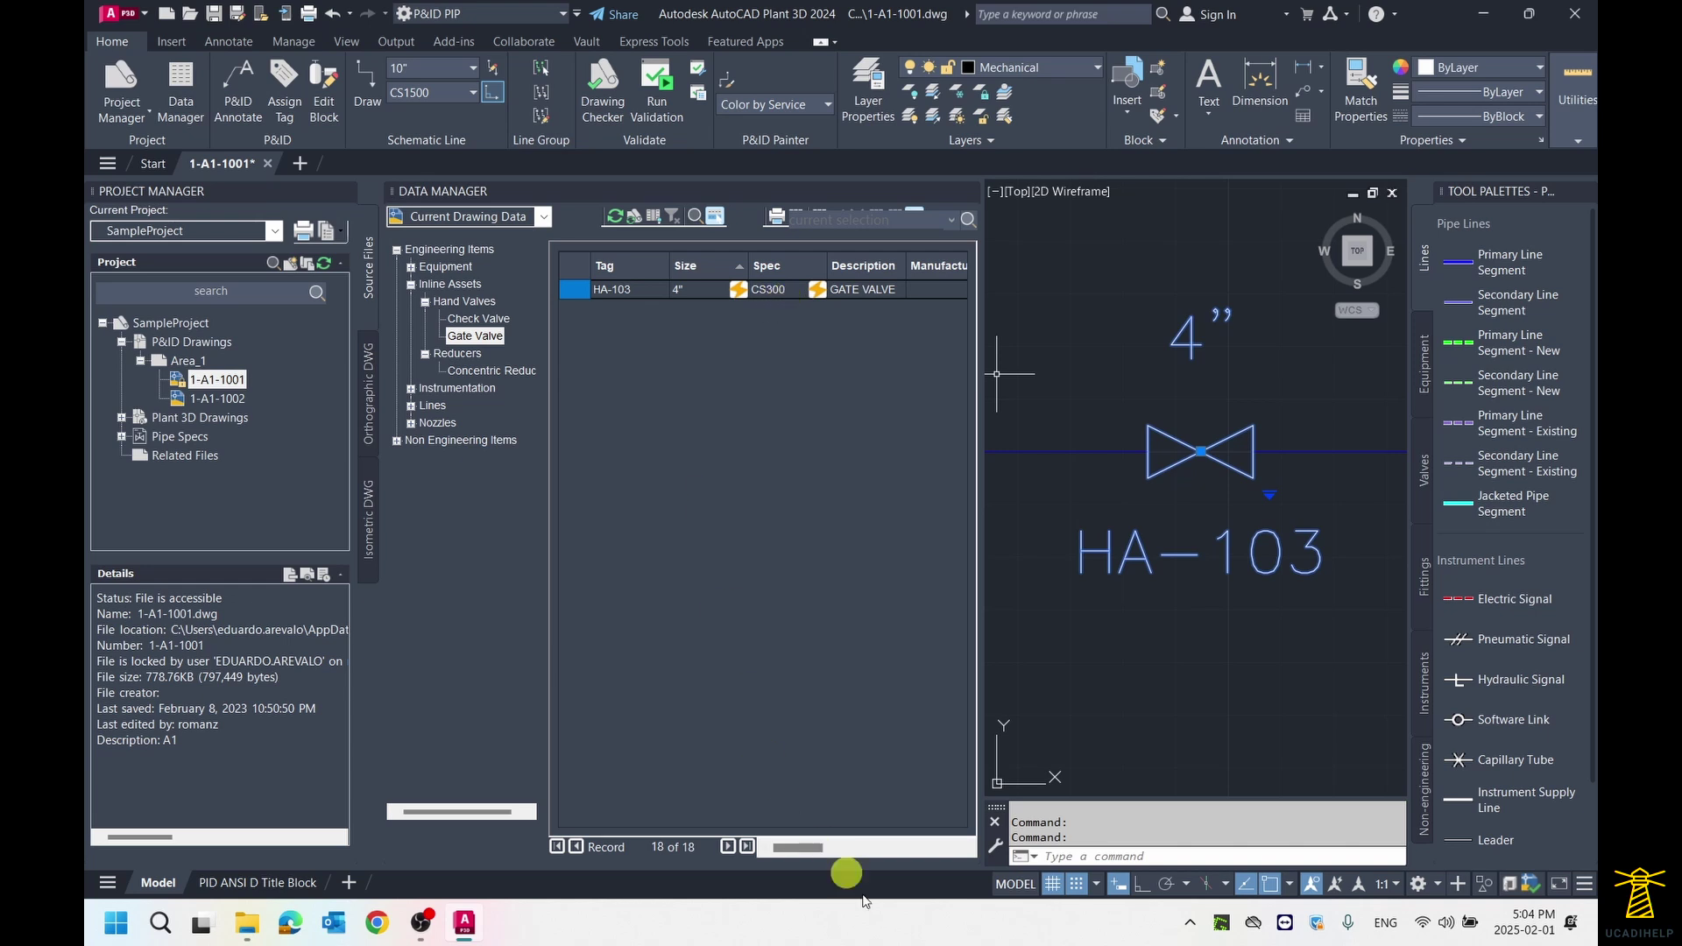
{"action": "mouse_move", "coordinate": [797, 848]}
{"action": "left_mouse_down"}
{"action": "mouse_move", "coordinate": [920, 861]}
{"action": "mouse_move", "coordinate": [797, 846]}
{"action": "left_mouse_up"}
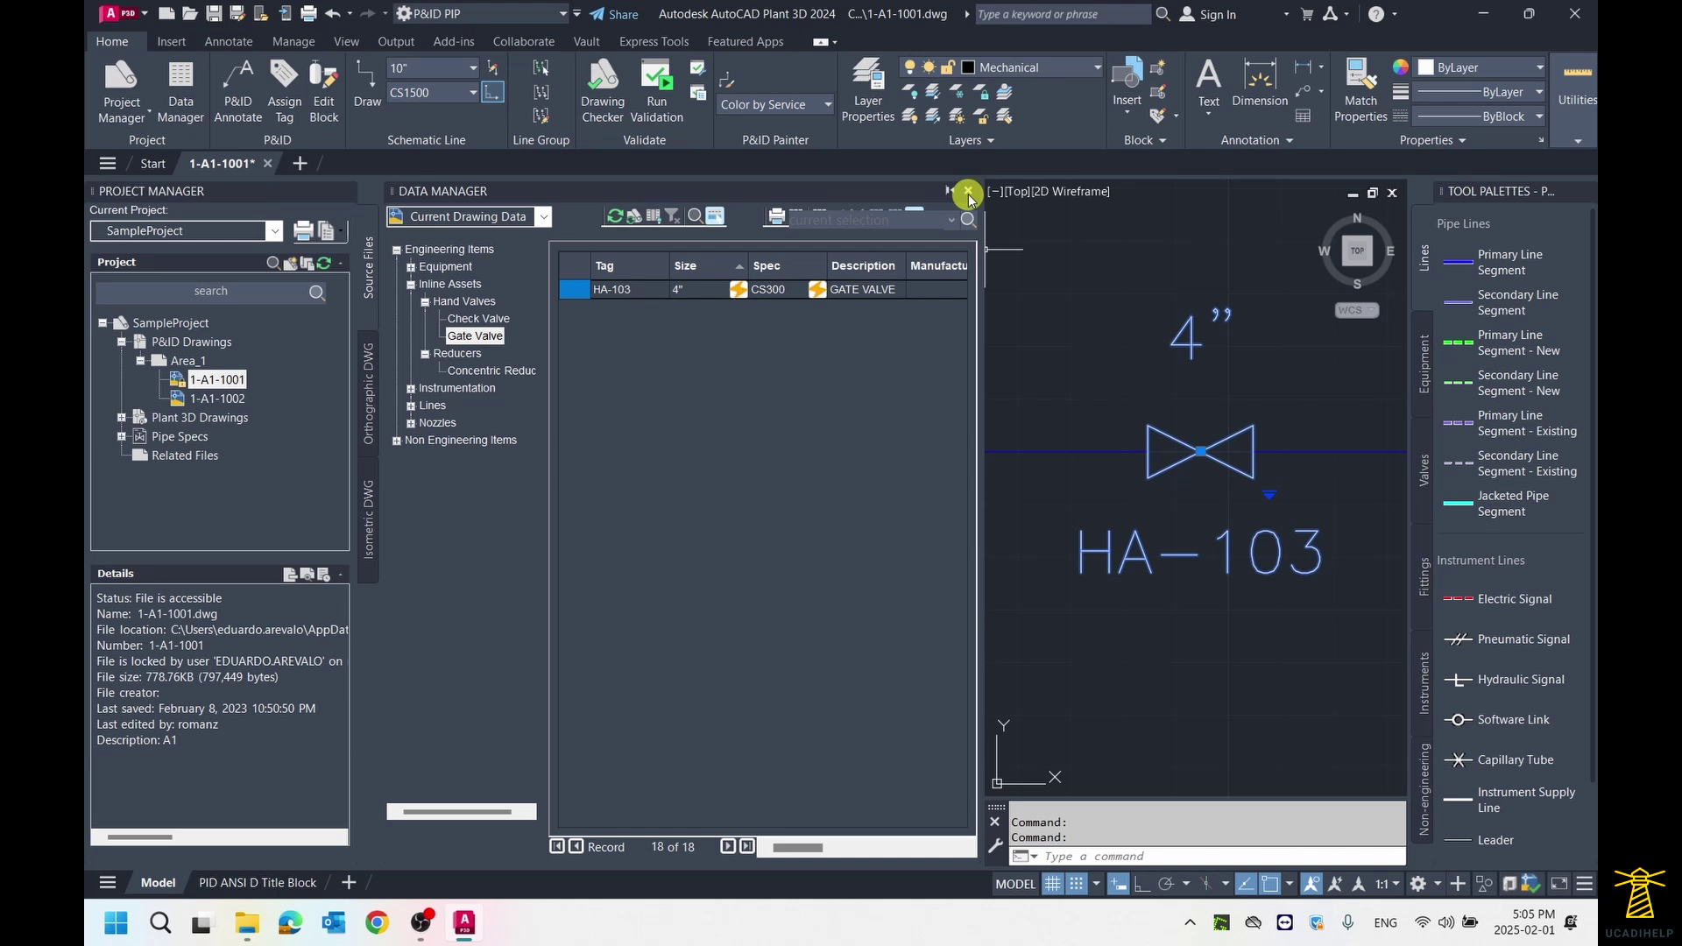
- Close the Data Manager and open the P&ID object block of gate valve HA-103 for editing
{"action": "left_click", "coordinate": [968, 194]}
{"action": "scroll", "coordinate": [933, 322], "scroll_direction": "down", "scroll_amount": 3}
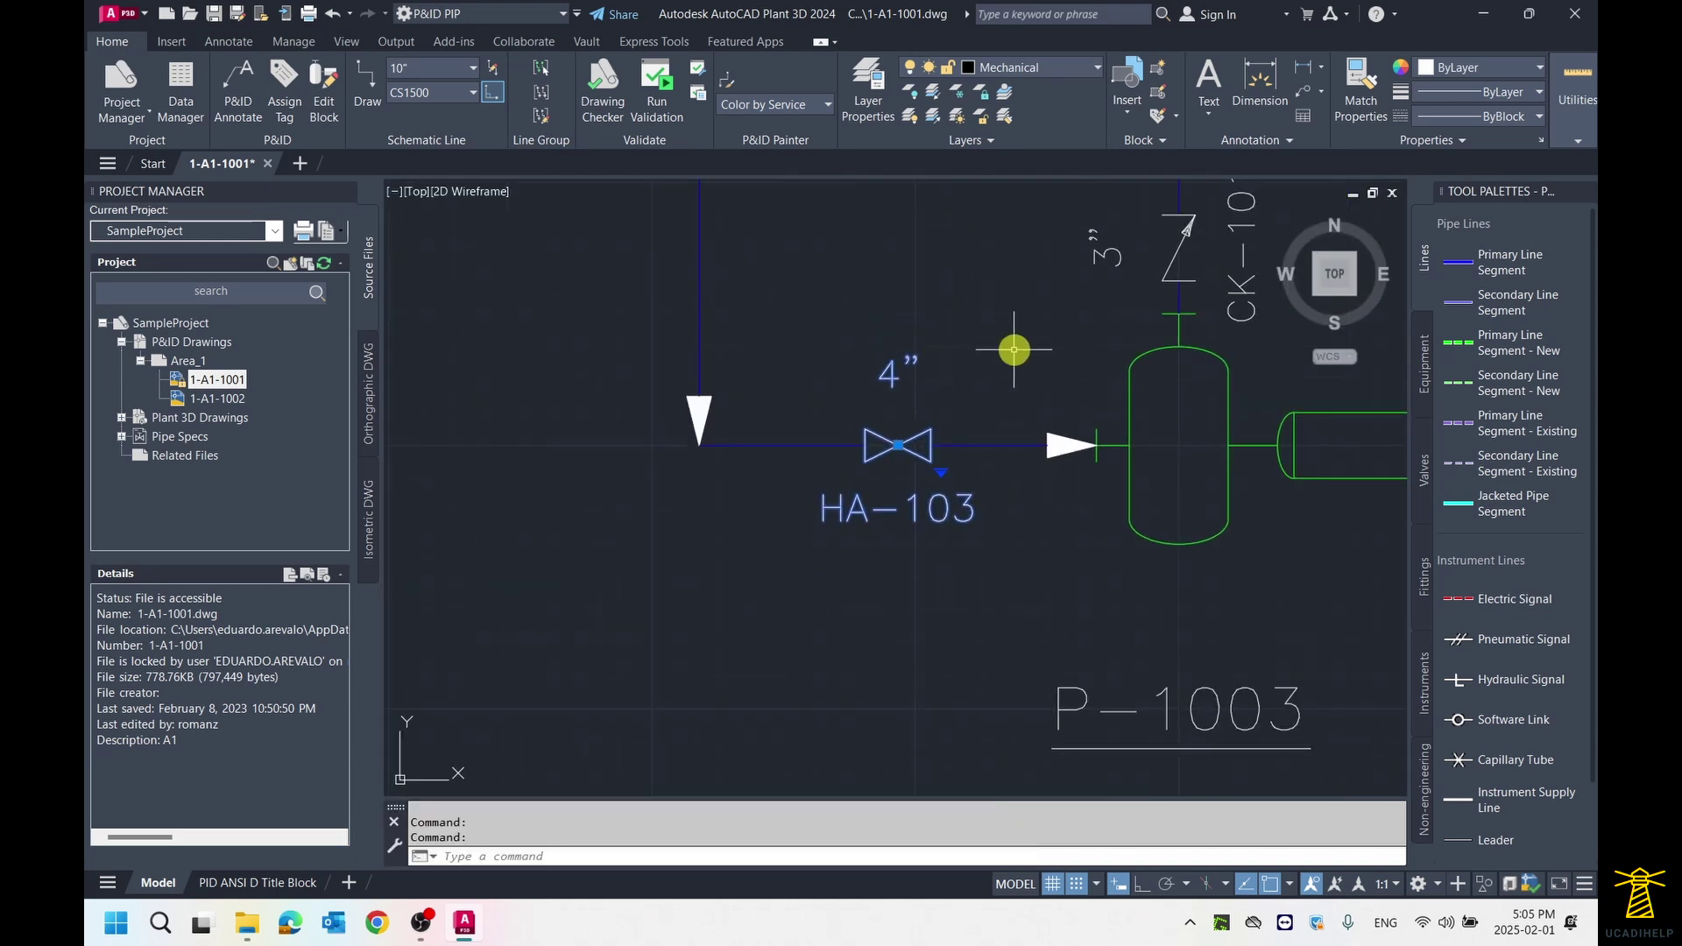
{"action": "scroll", "coordinate": [911, 352], "scroll_direction": "up", "scroll_amount": 3}
{"action": "scroll", "coordinate": [912, 361], "scroll_direction": "down", "scroll_amount": 1}
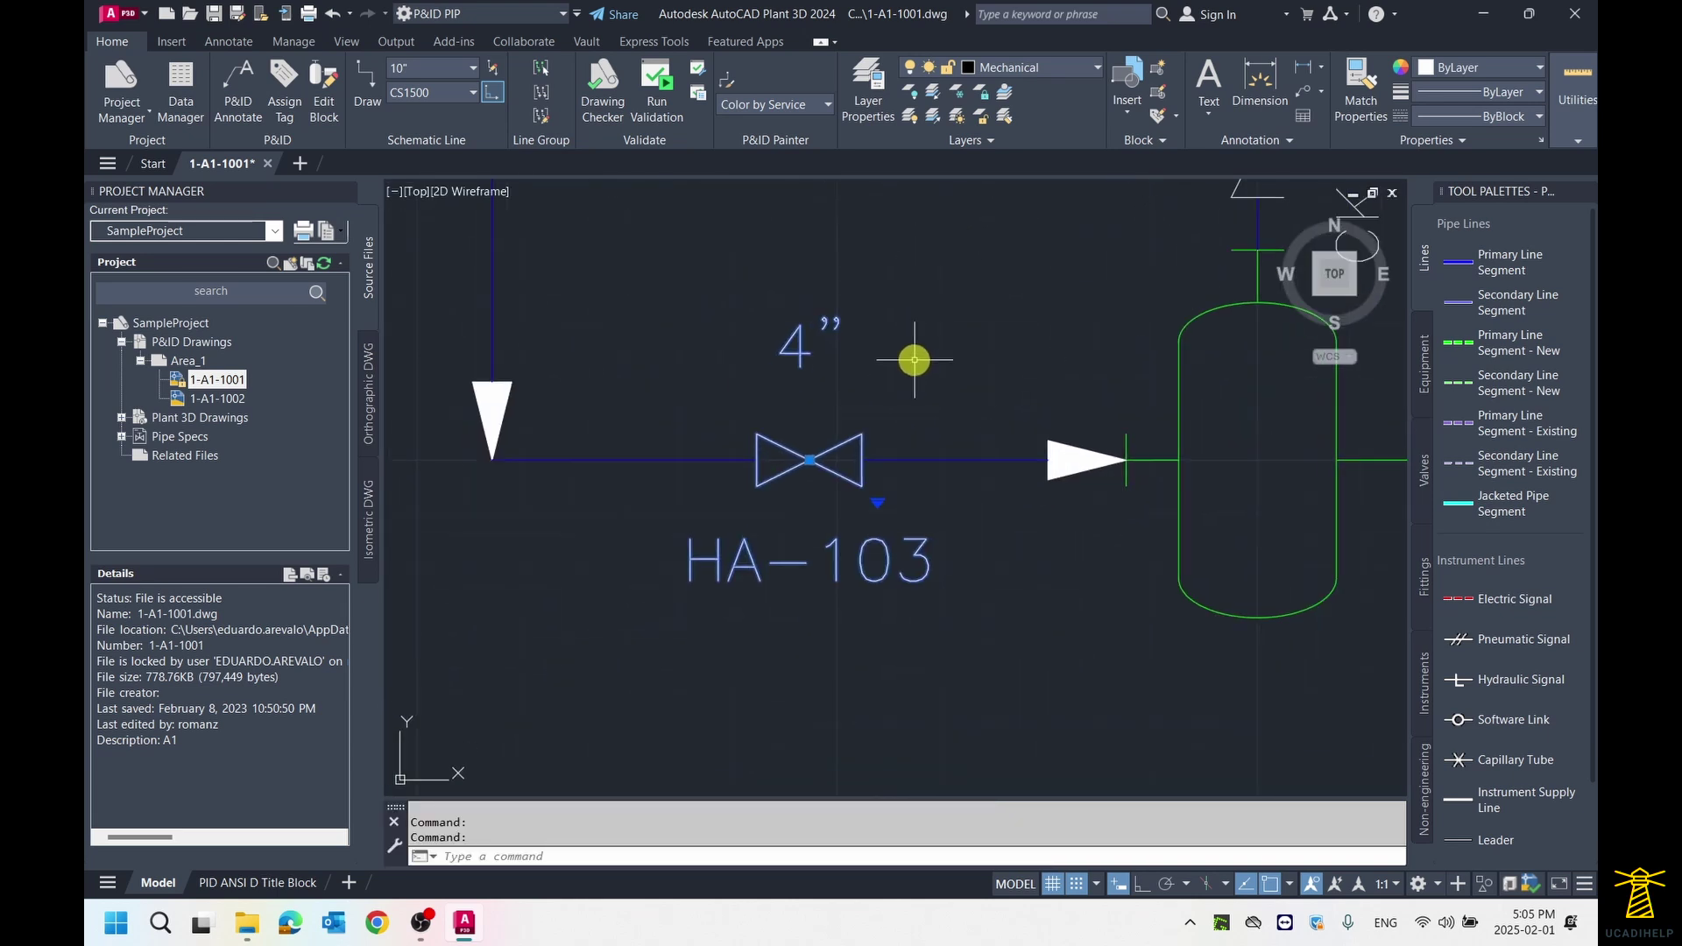
{"action": "middle_click_drag", "start_coordinate": [867, 378], "coordinate": [923, 359]}
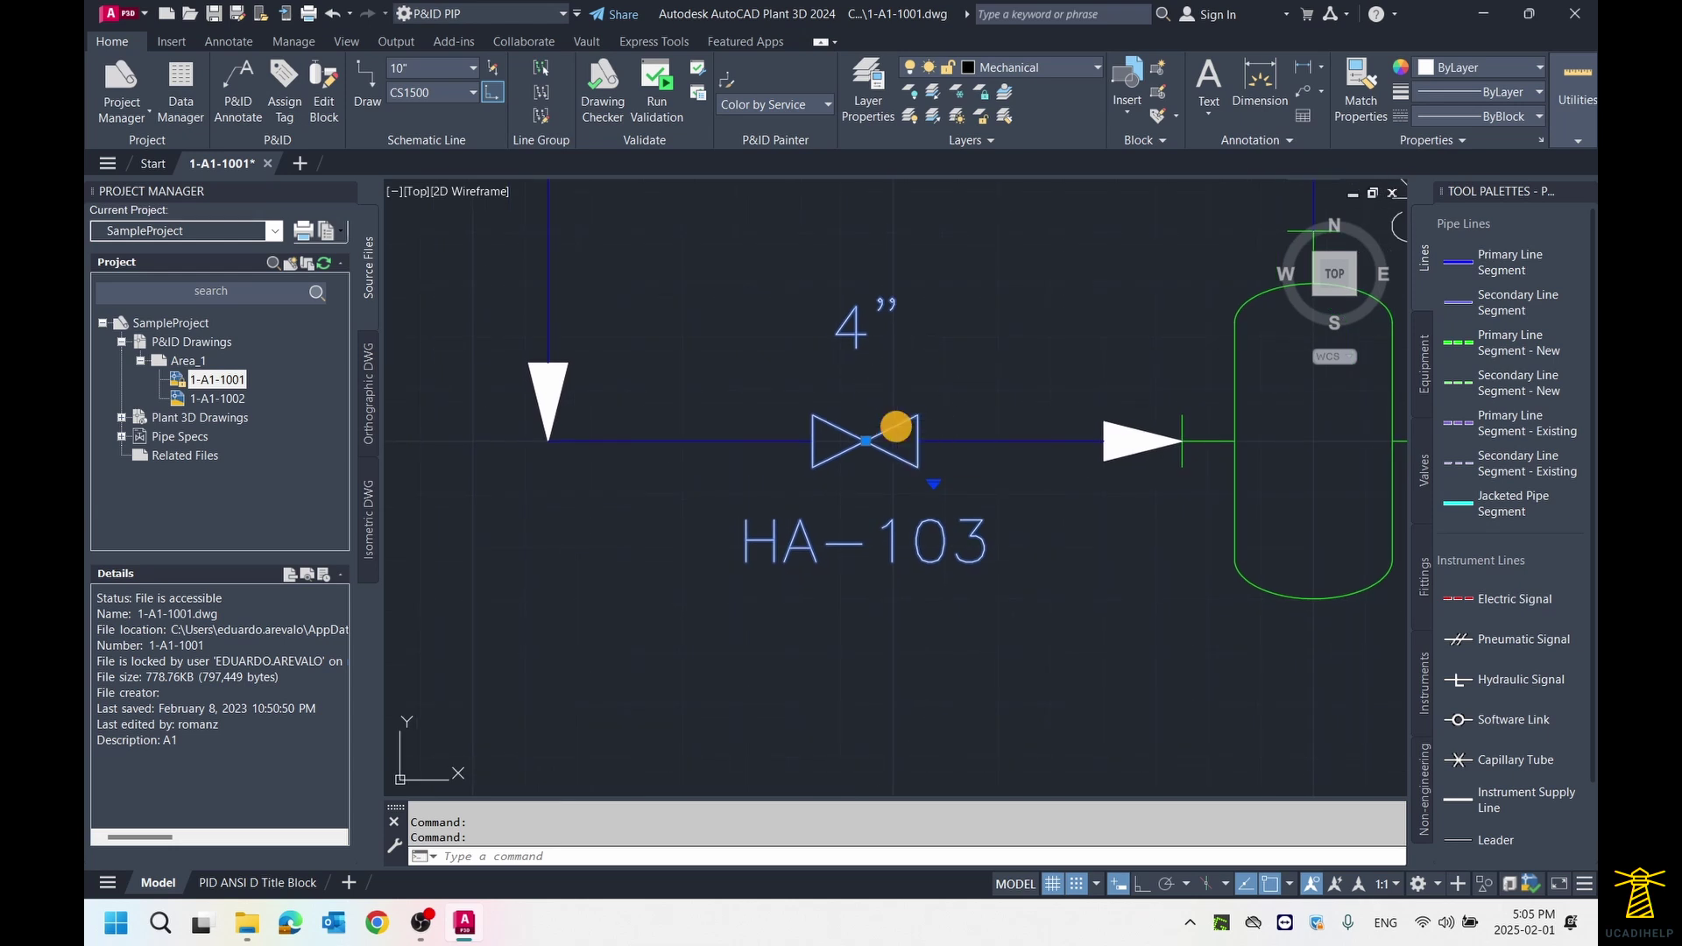
{"action": "right_click", "coordinate": [896, 426]}
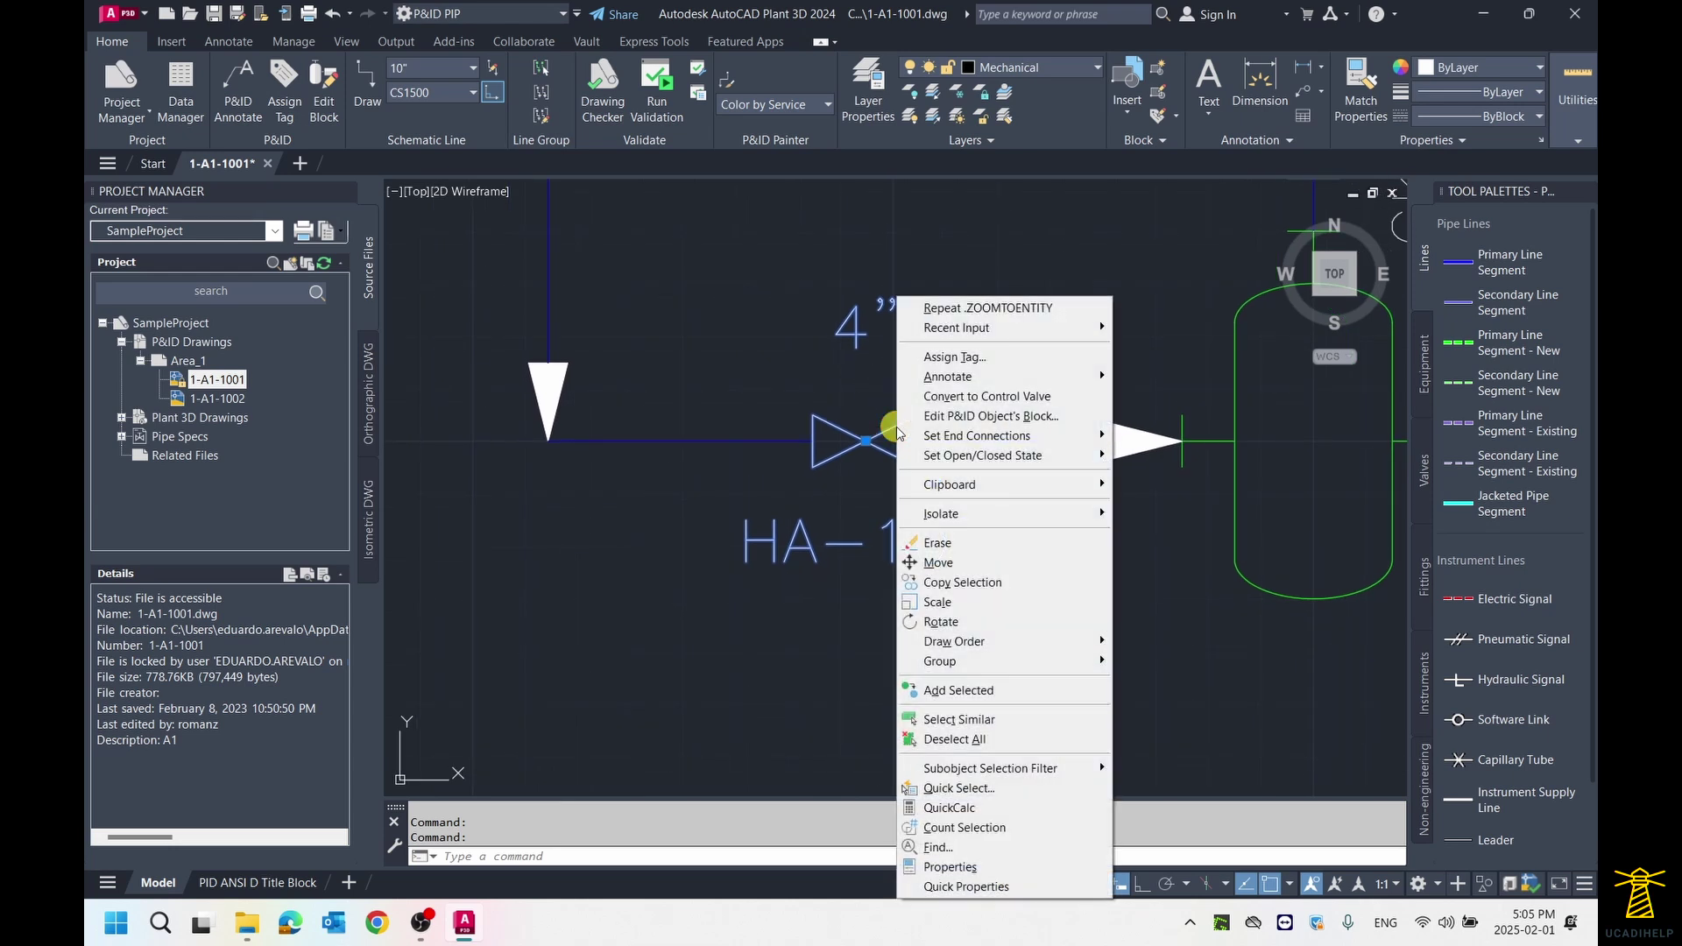
{"action": "left_click", "coordinate": [949, 424]}
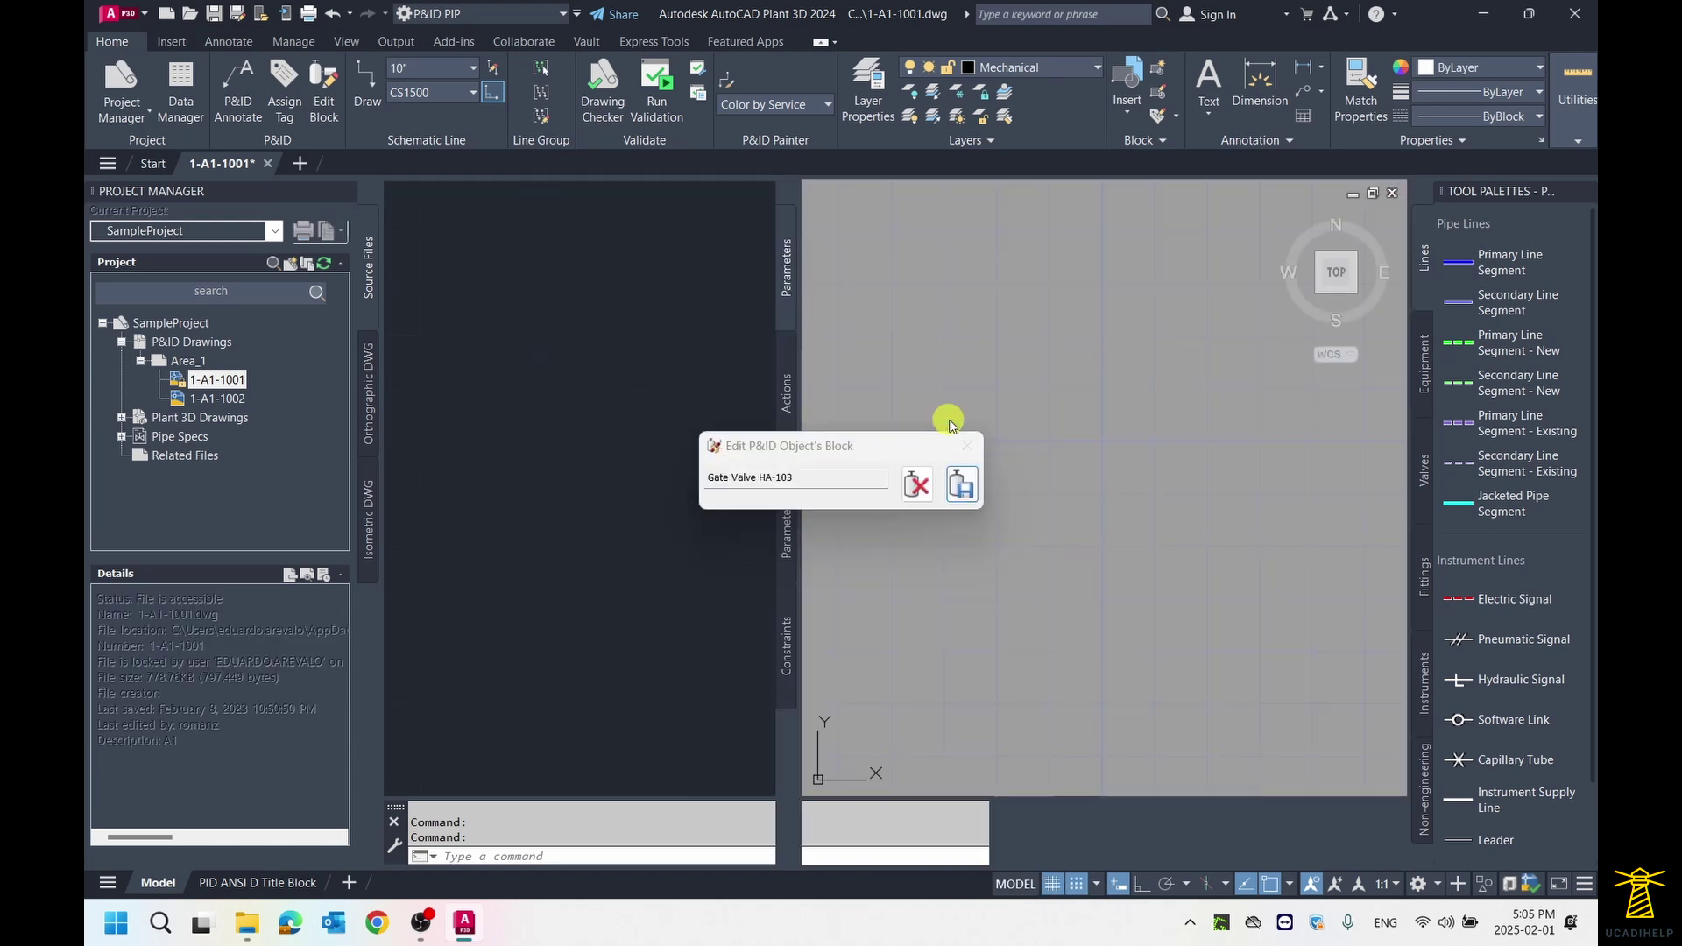
- Examine the gate valve block's geometry and both attachment points, and exit block editing, discarding changes
{"action": "middle_click_drag", "start_coordinate": [1148, 370], "coordinate": [1171, 325]}
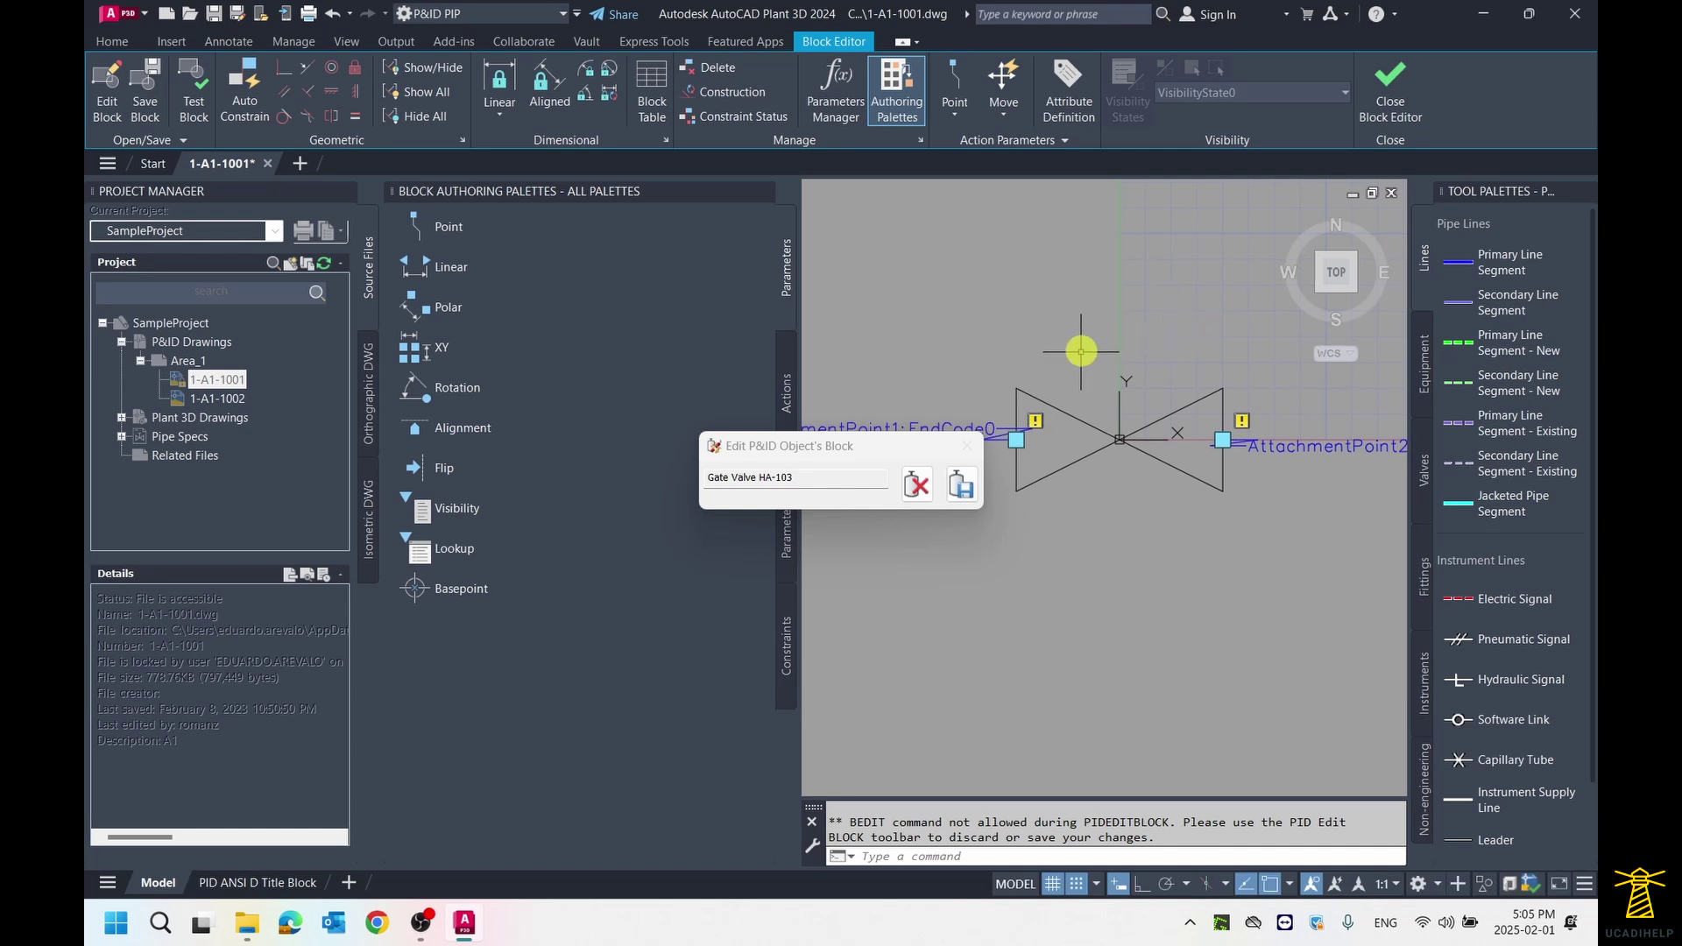
{"action": "scroll", "coordinate": [1207, 431], "scroll_direction": "up", "scroll_amount": 2}
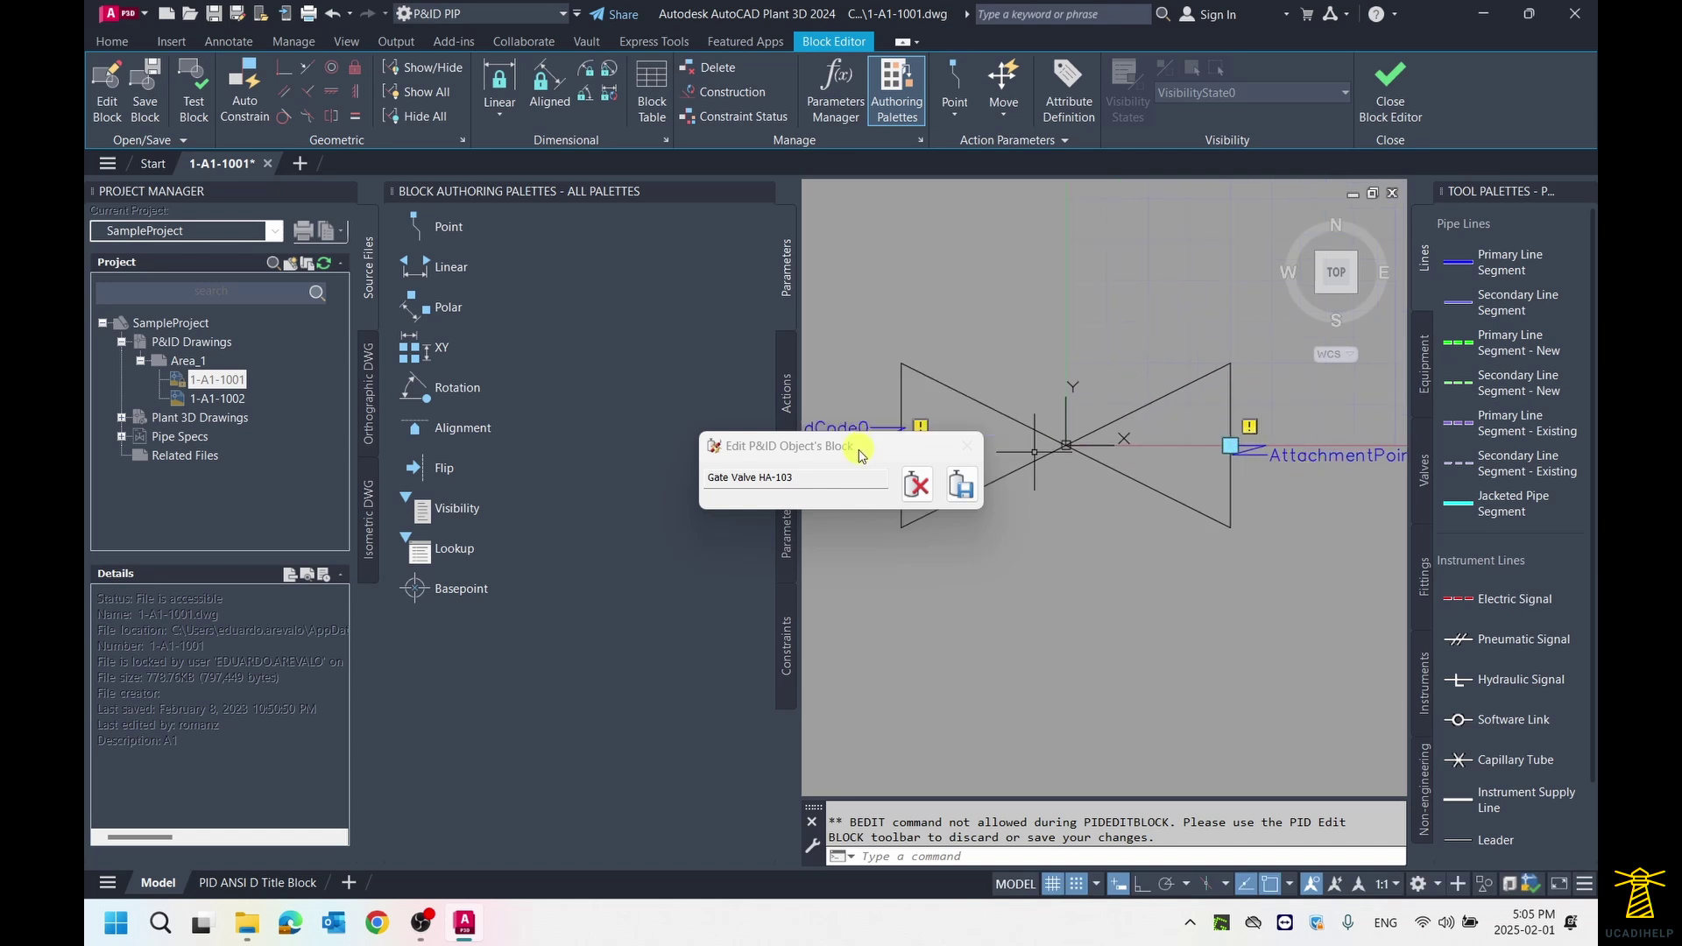
{"action": "left_click_drag", "start_coordinate": [860, 443], "coordinate": [660, 424]}
{"action": "scroll", "coordinate": [1337, 496], "scroll_direction": "up", "scroll_amount": 2}
{"action": "middle_click_drag", "start_coordinate": [1314, 494], "coordinate": [1174, 491]}
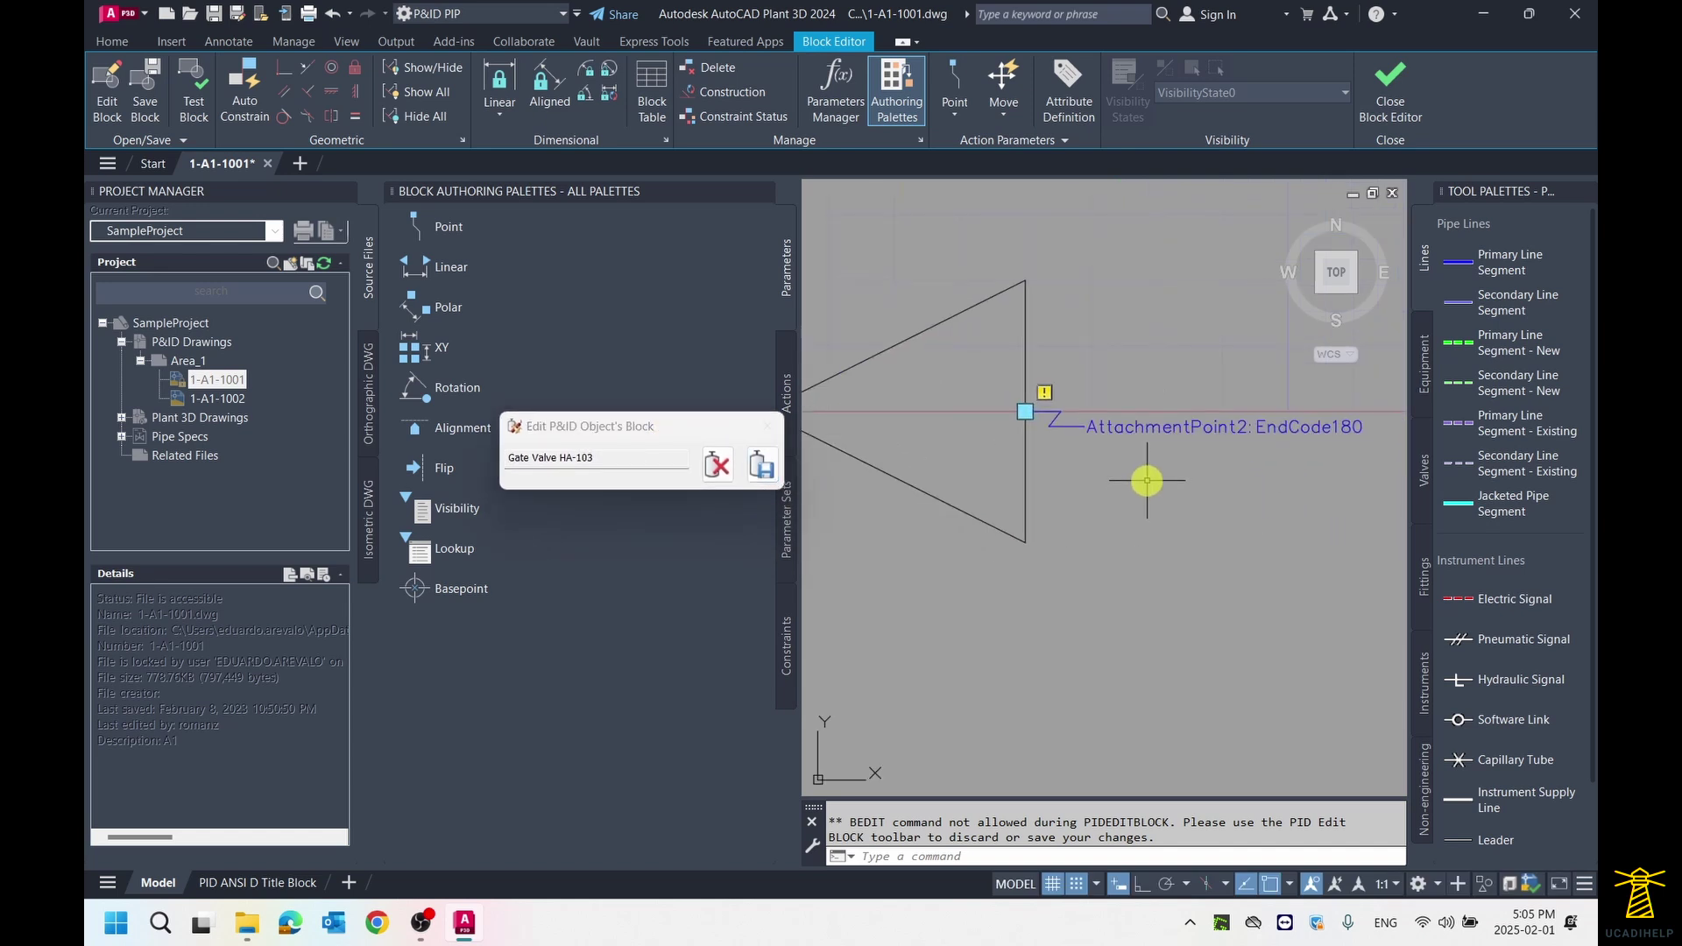
{"action": "scroll", "coordinate": [1145, 481], "scroll_direction": "down", "scroll_amount": 2}
{"action": "middle_click_drag", "start_coordinate": [1007, 478], "coordinate": [1175, 474]}
{"action": "scroll", "coordinate": [923, 454], "scroll_direction": "up", "scroll_amount": 2}
{"action": "scroll", "coordinate": [945, 422], "scroll_direction": "down", "scroll_amount": 2}
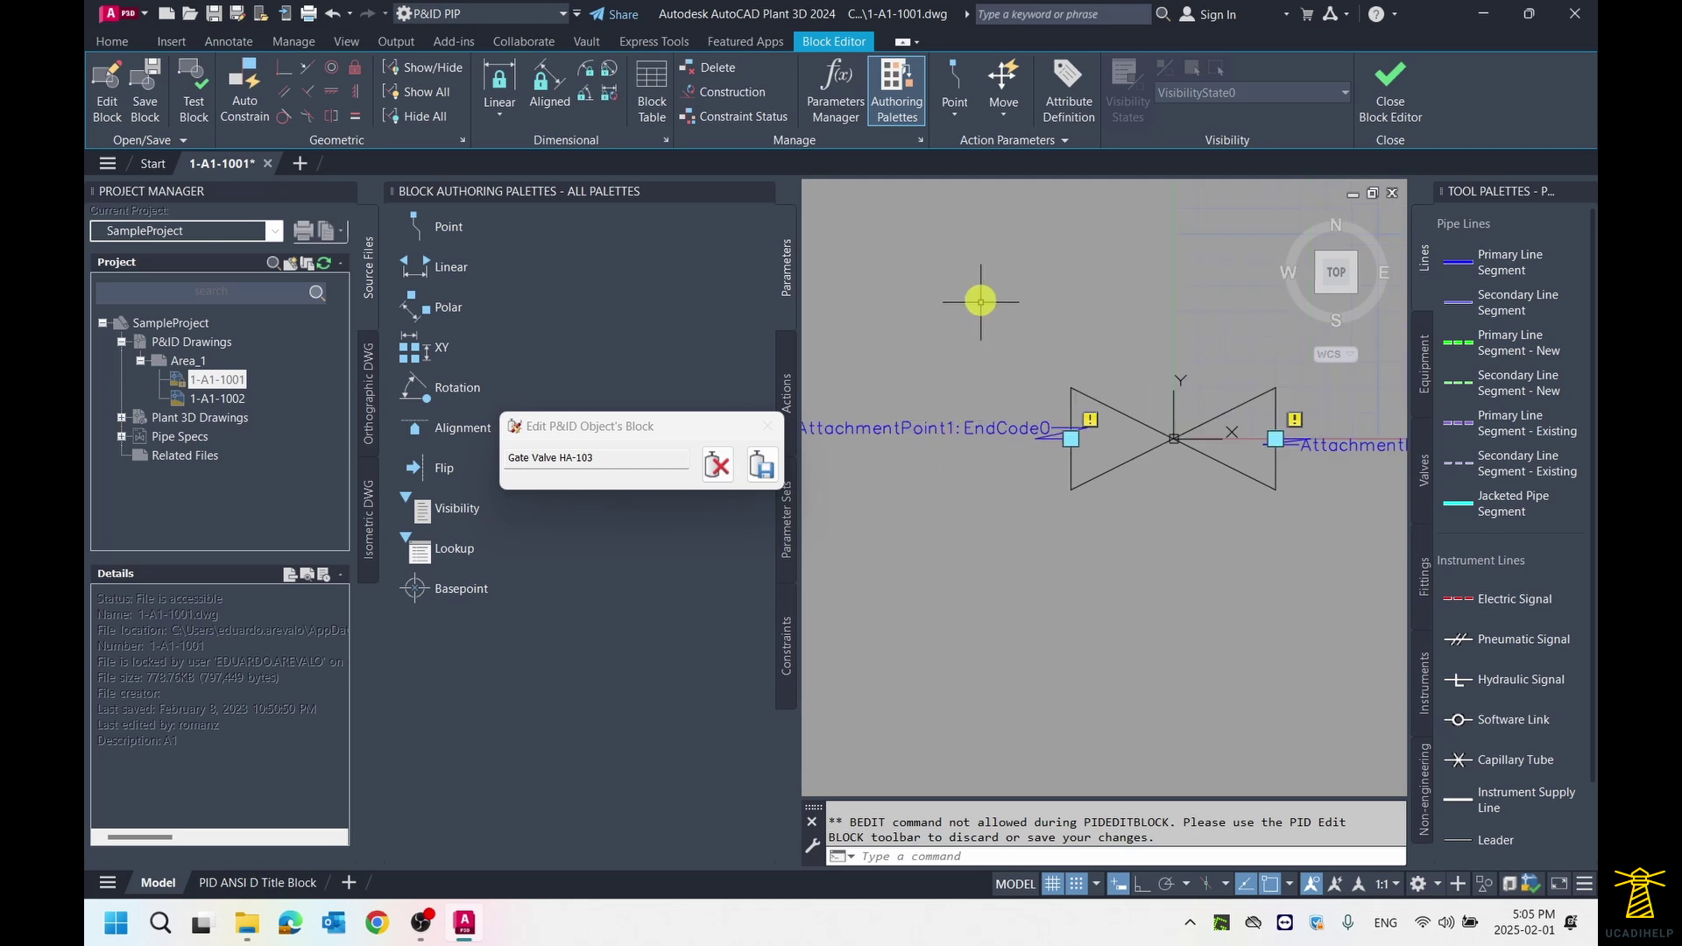
{"action": "middle_click_drag", "start_coordinate": [978, 318], "coordinate": [974, 334]}
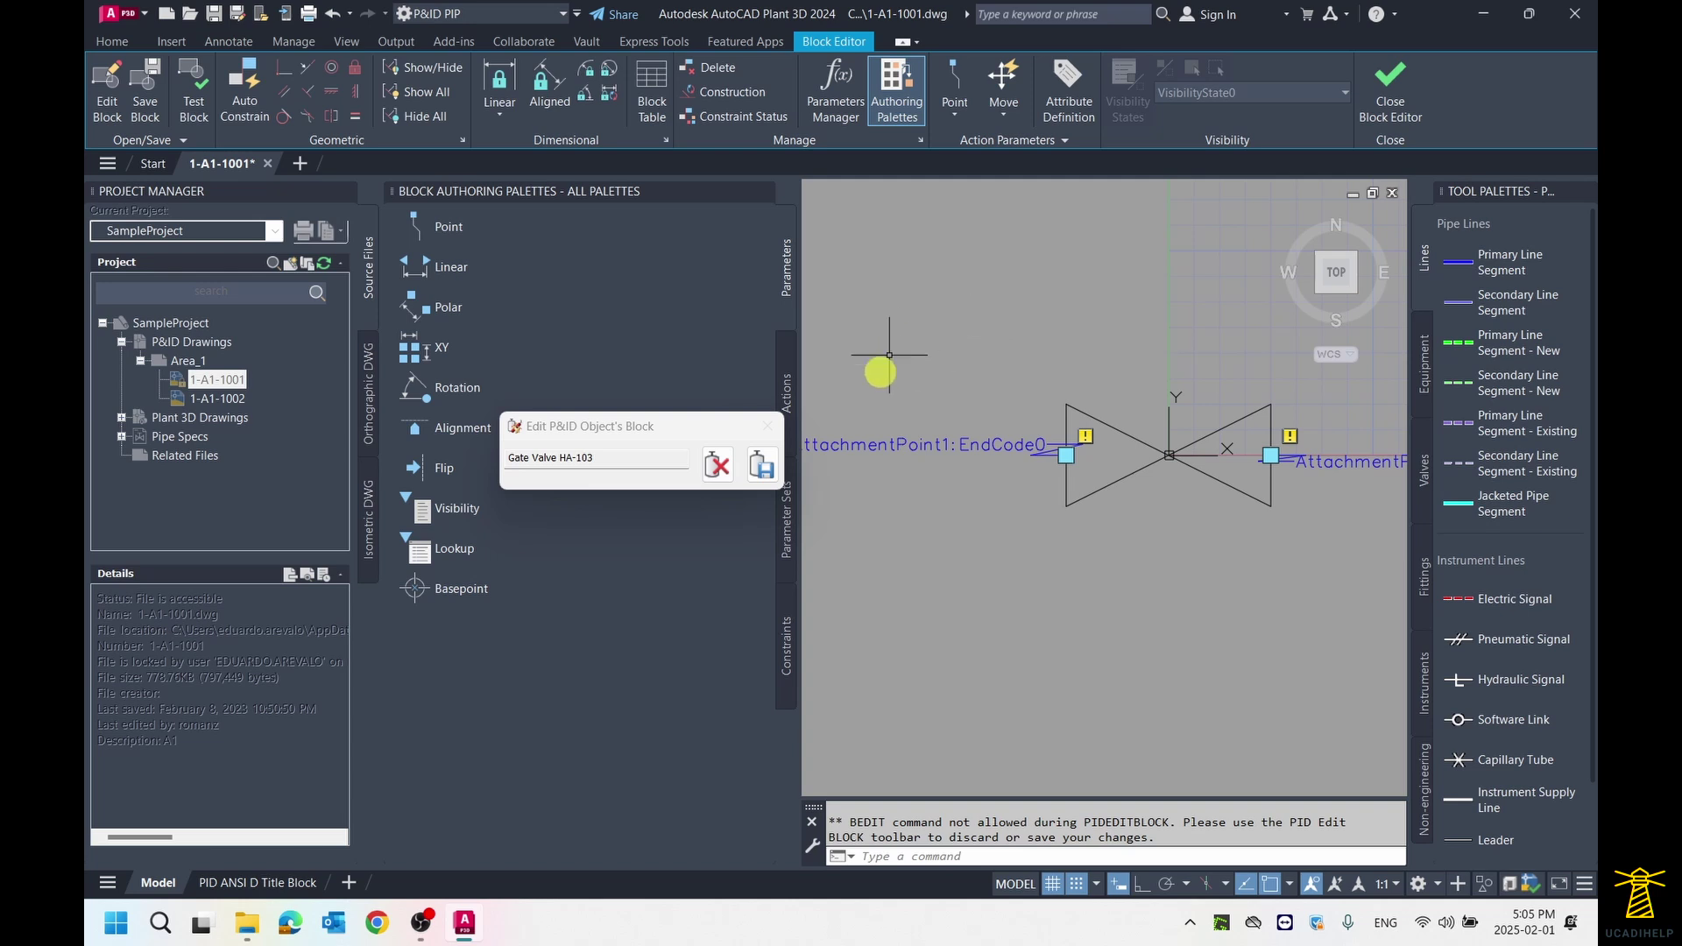
{"action": "left_click", "coordinate": [717, 468]}
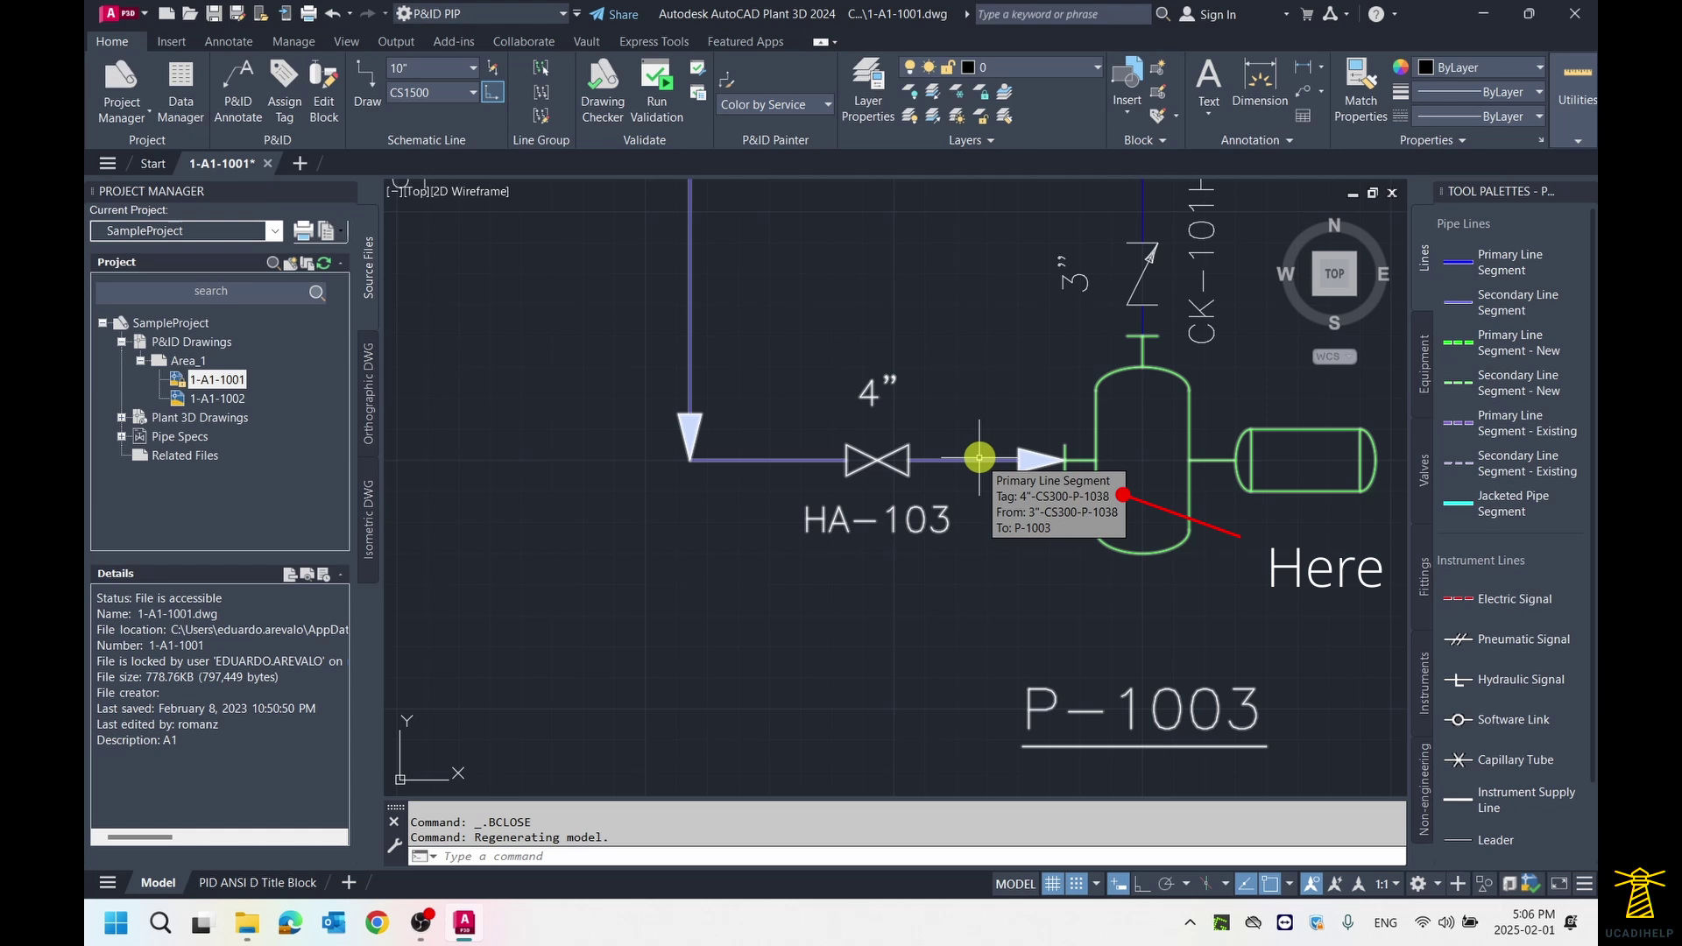
- Insert a Gate Valve on the vertical 4" line upstream of valve HA-103
{"action": "scroll", "coordinate": [909, 391], "scroll_direction": "down", "scroll_amount": 2}
{"action": "middle_click_drag", "start_coordinate": [915, 299], "coordinate": [902, 428]}
{"action": "scroll", "coordinate": [800, 391], "scroll_direction": "up", "scroll_amount": 2}
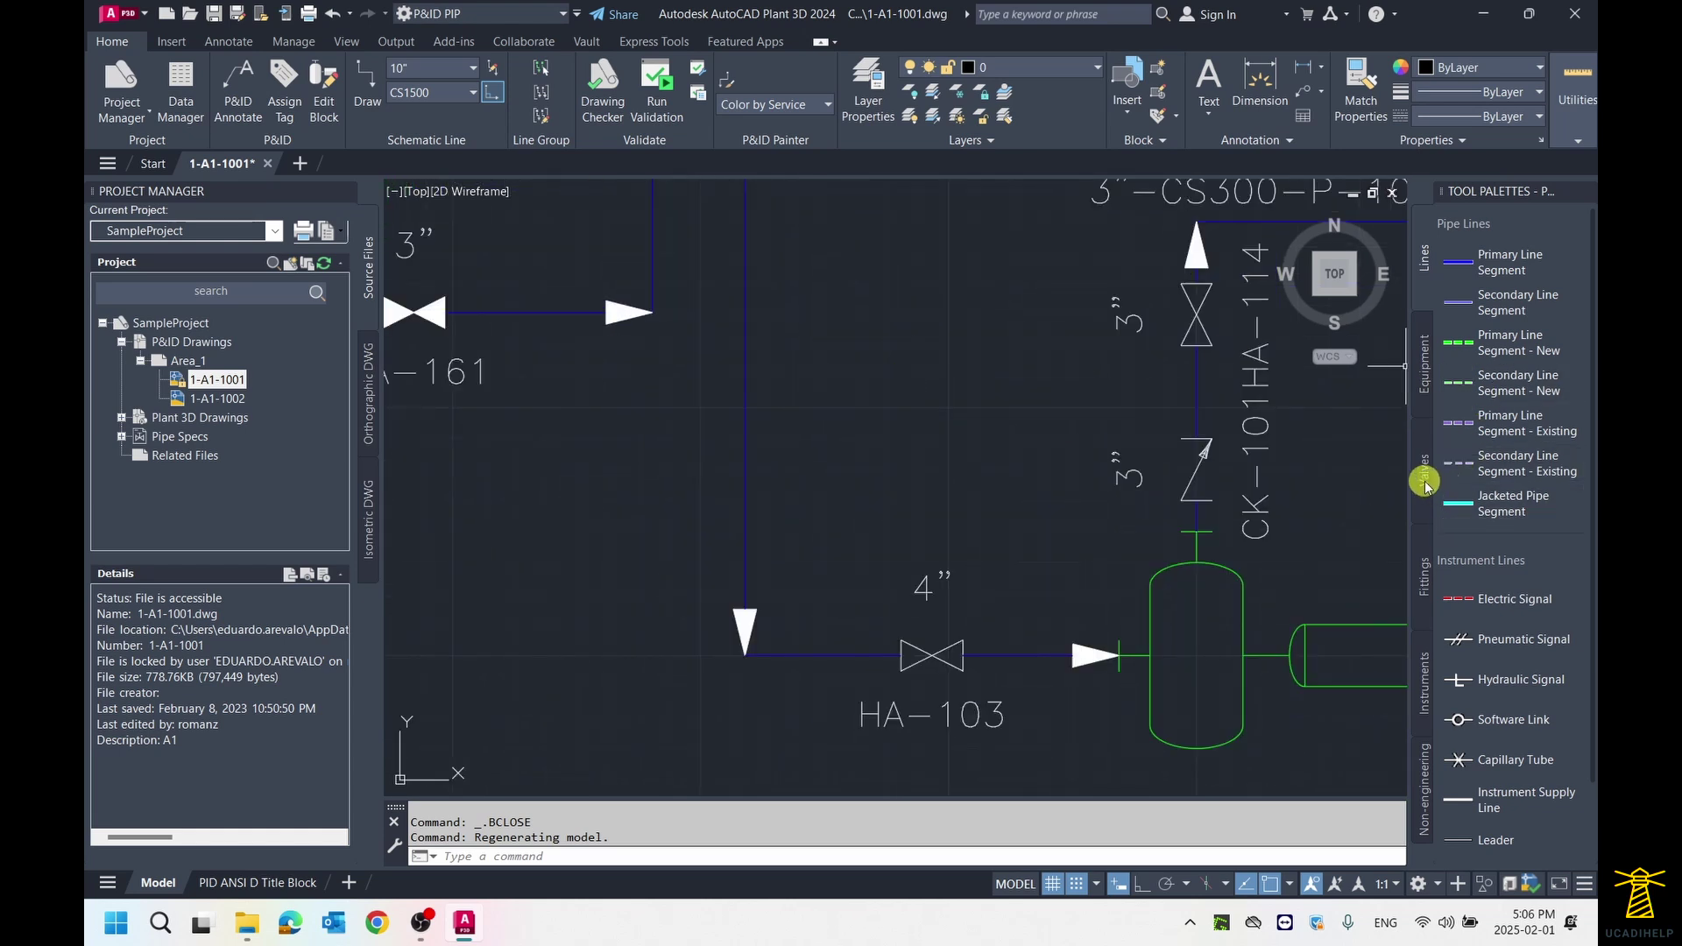
{"action": "left_click", "coordinate": [1424, 478]}
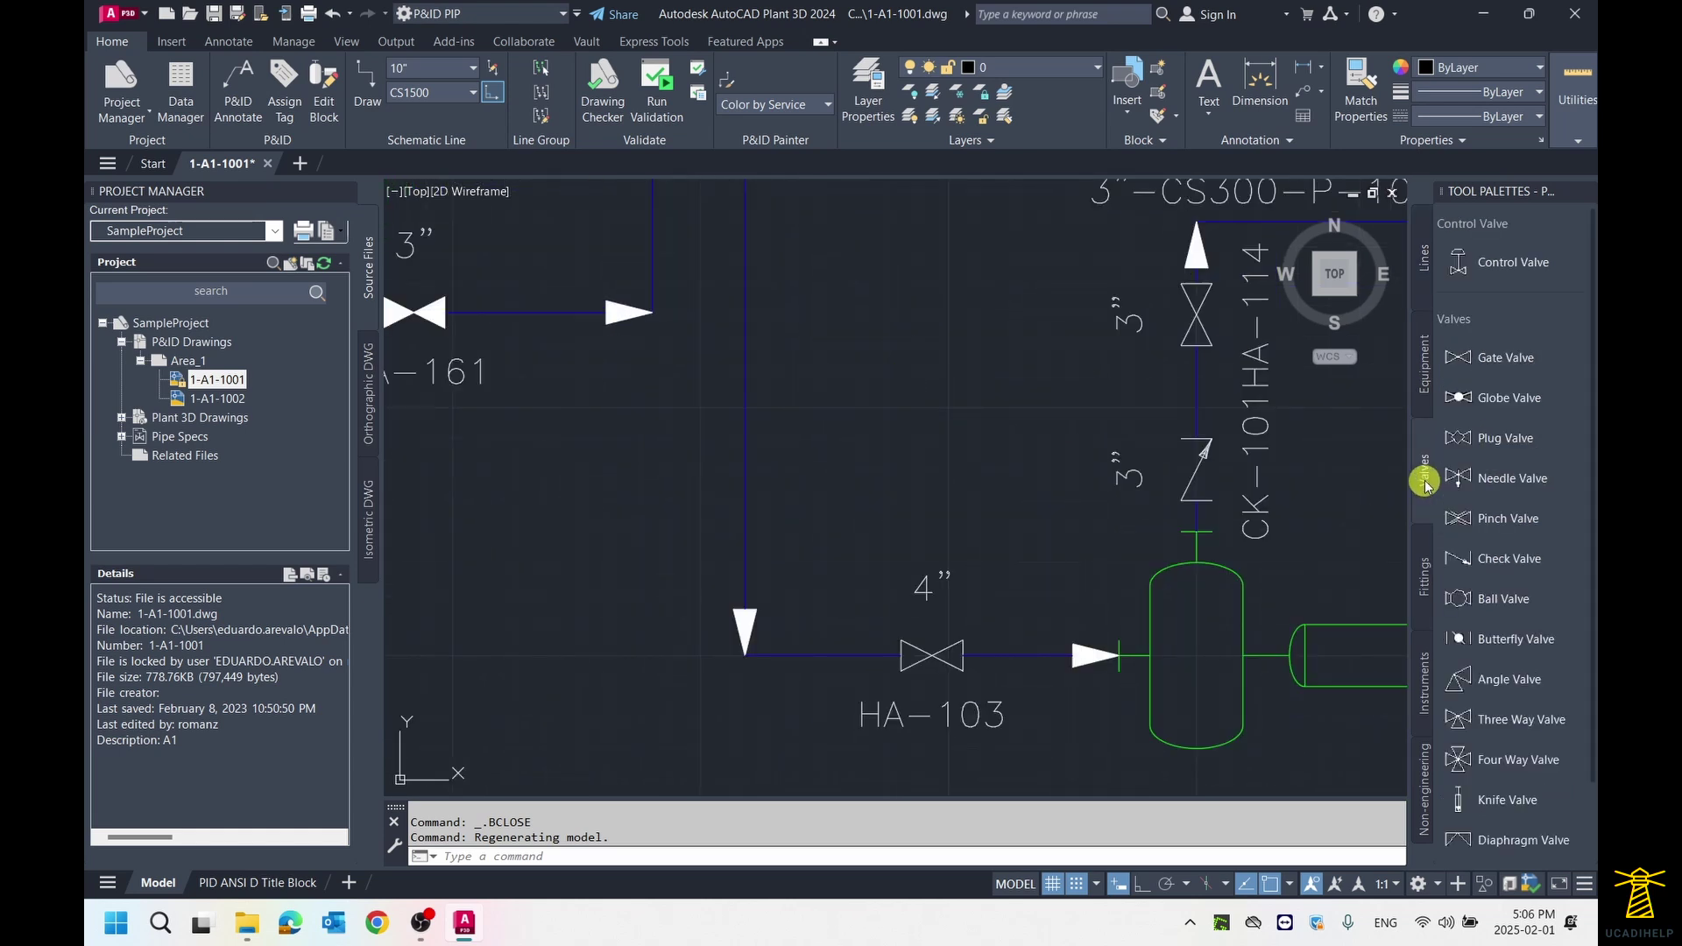
{"action": "left_click", "coordinate": [1484, 359]}
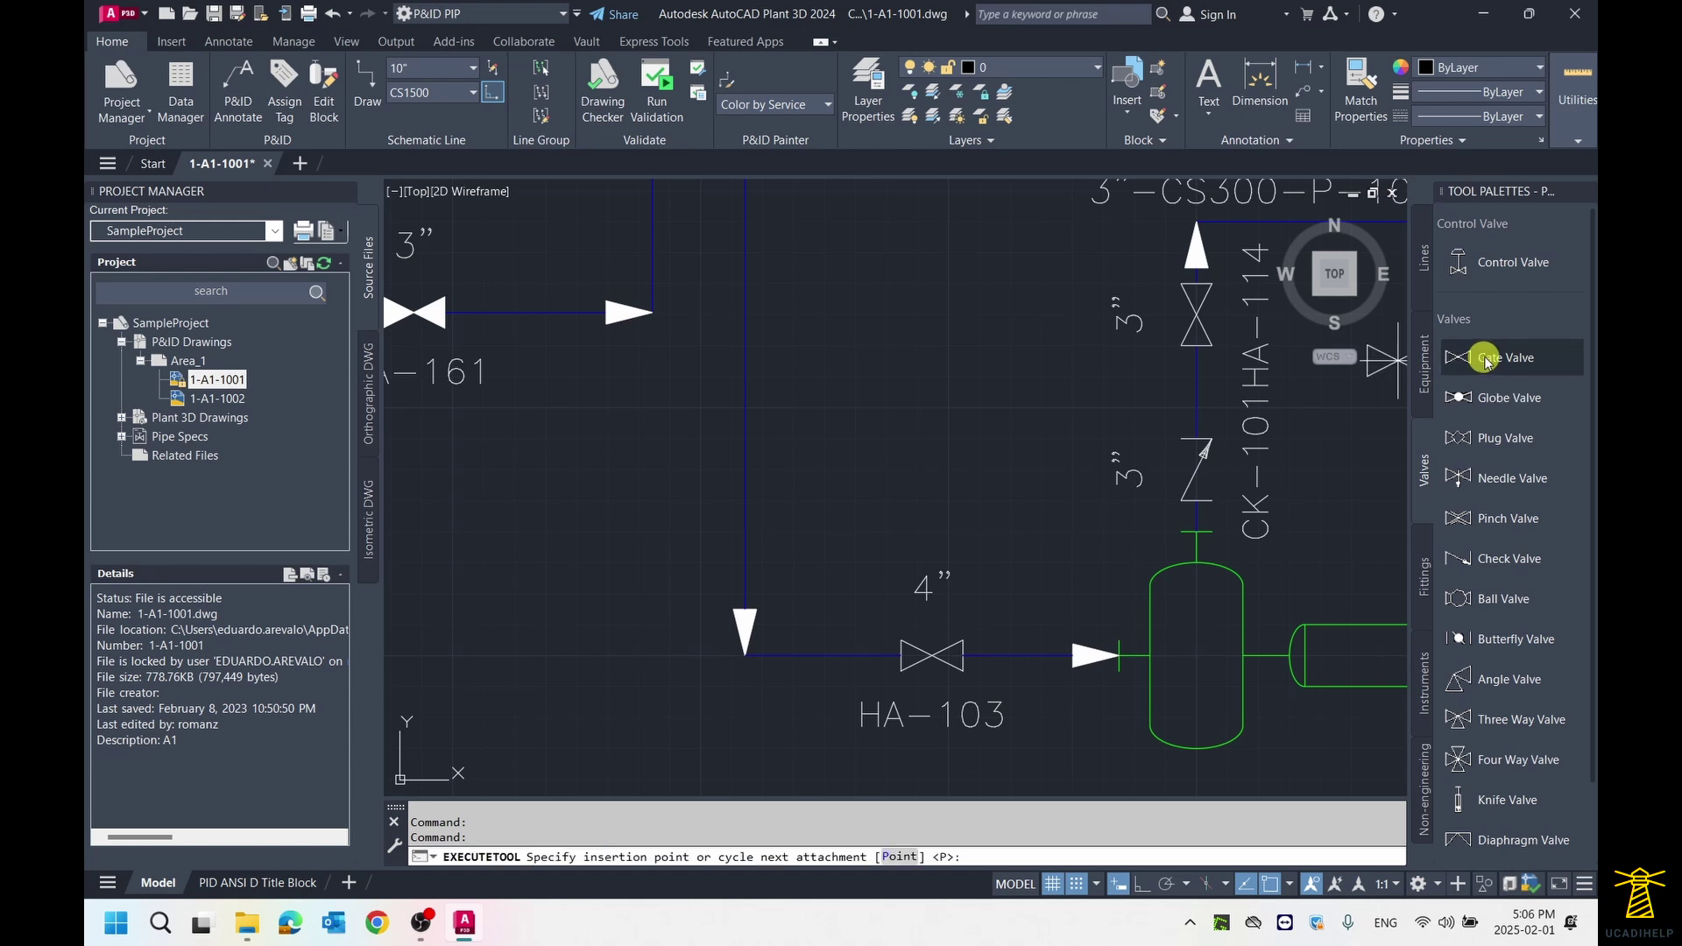
{"action": "left_click", "coordinate": [746, 423]}
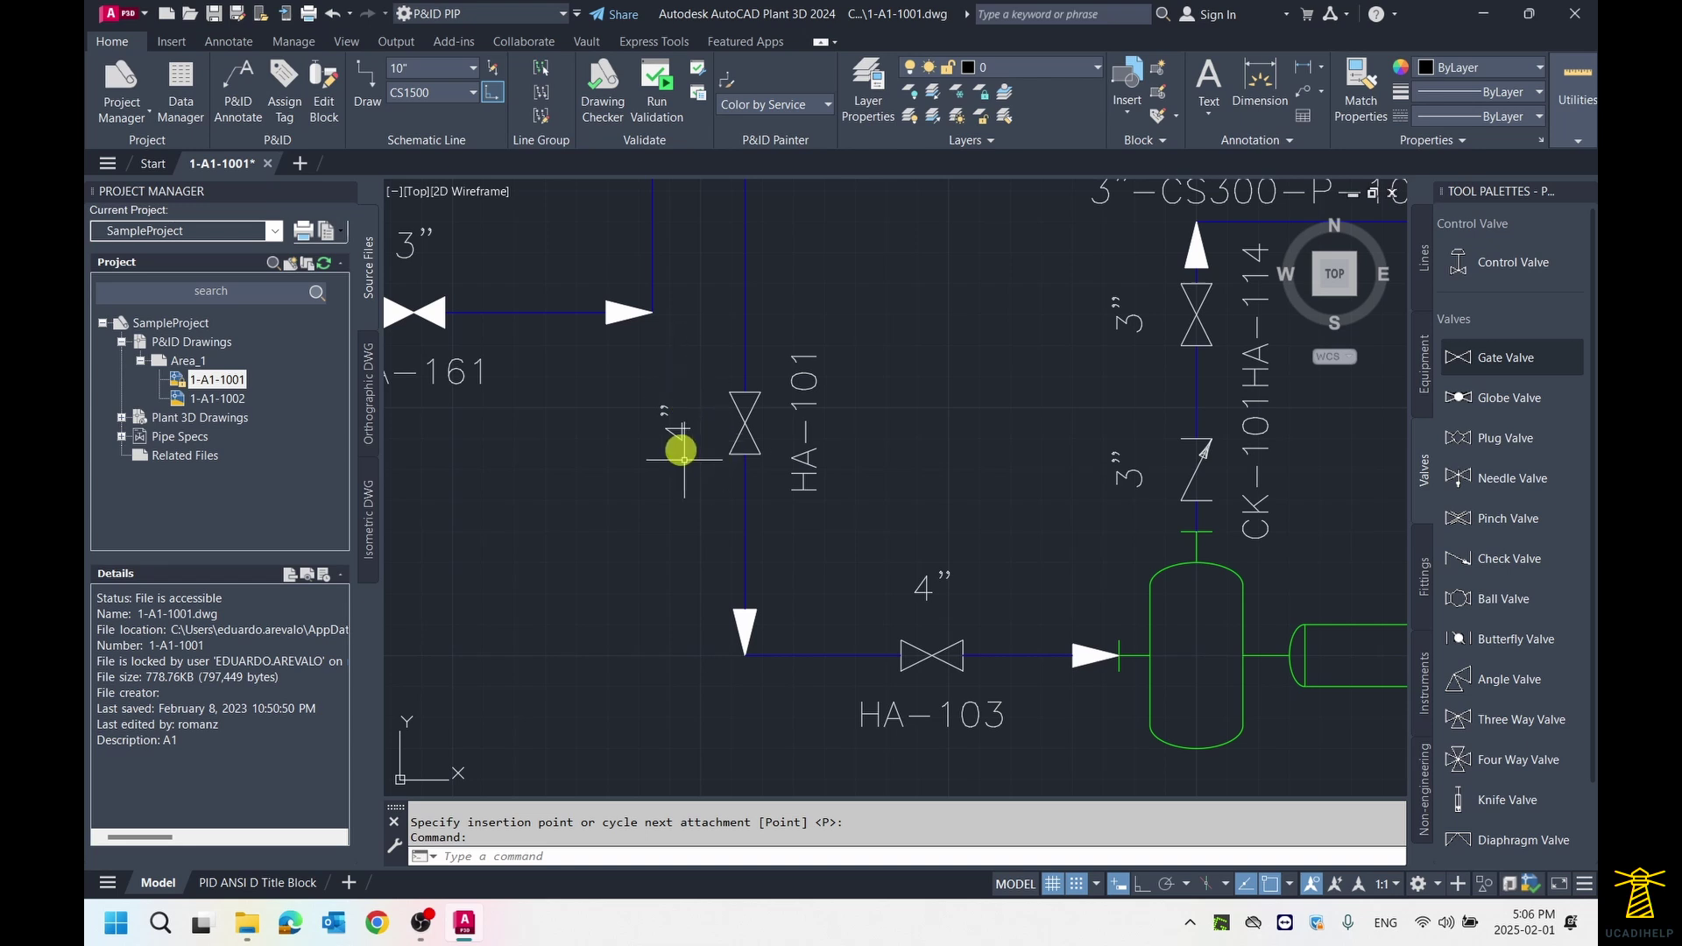
- Erase the newly inserted gate valve from the vertical line upstream of HA-103
{"action": "middle_click_drag", "start_coordinate": [851, 327], "coordinate": [850, 341]}
{"action": "left_click", "coordinate": [747, 433]}
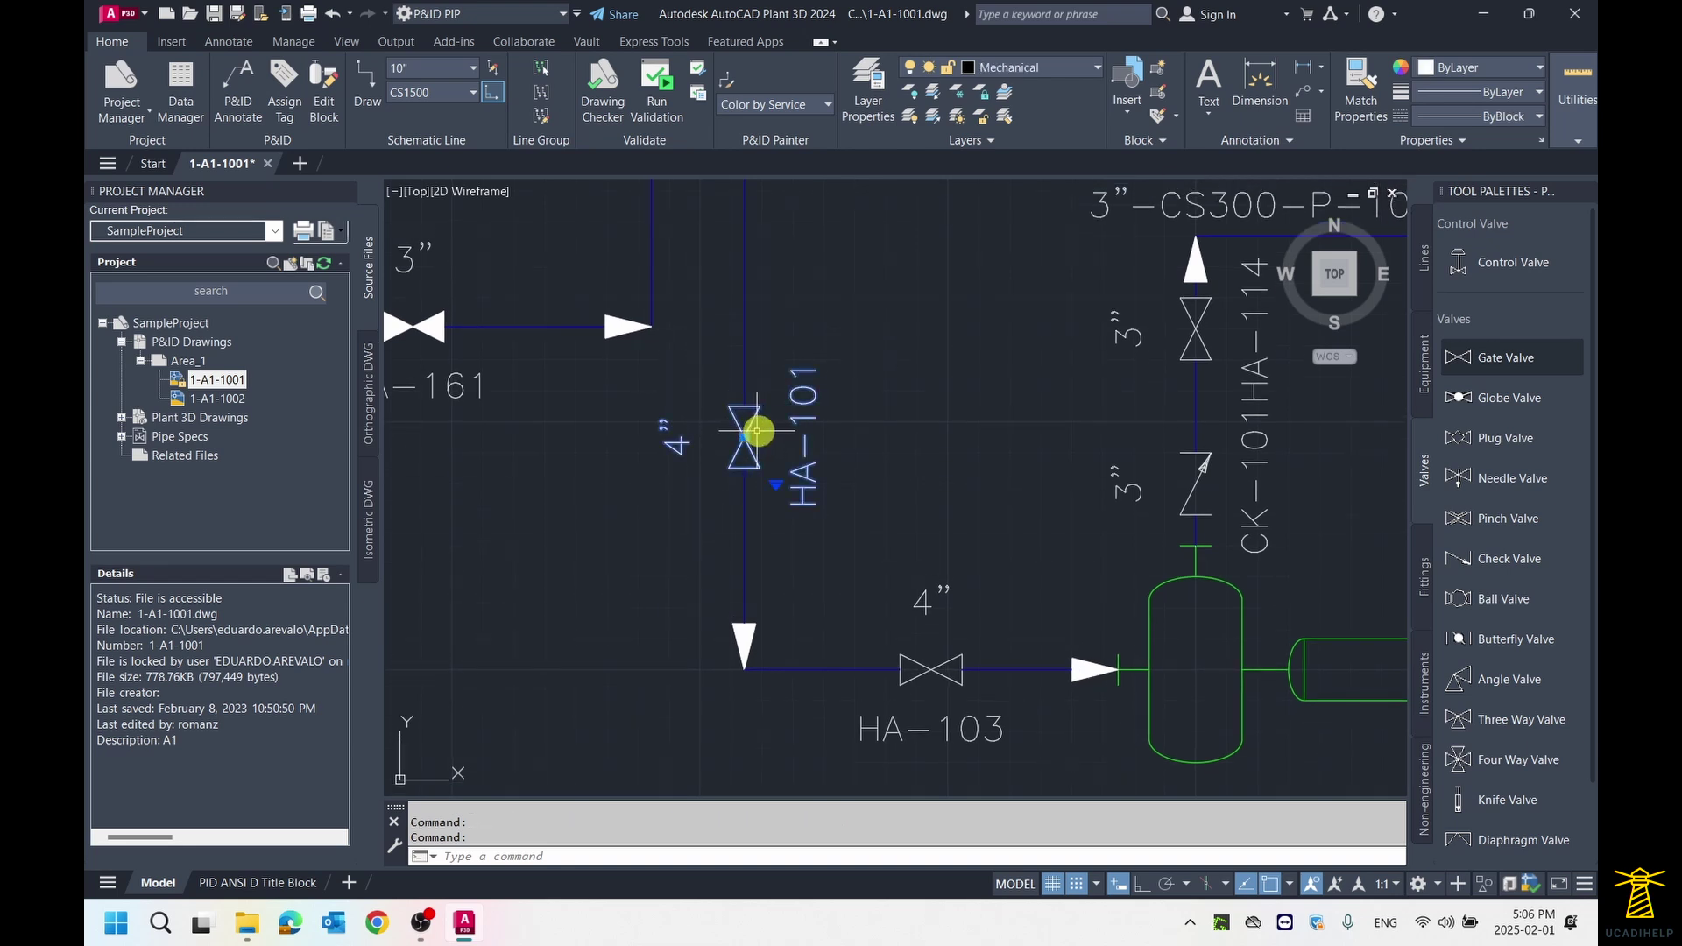
{"action": "scroll", "coordinate": [893, 412], "scroll_direction": "down", "scroll_amount": 2}
{"action": "middle_click_drag", "start_coordinate": [920, 412], "coordinate": [920, 411]}
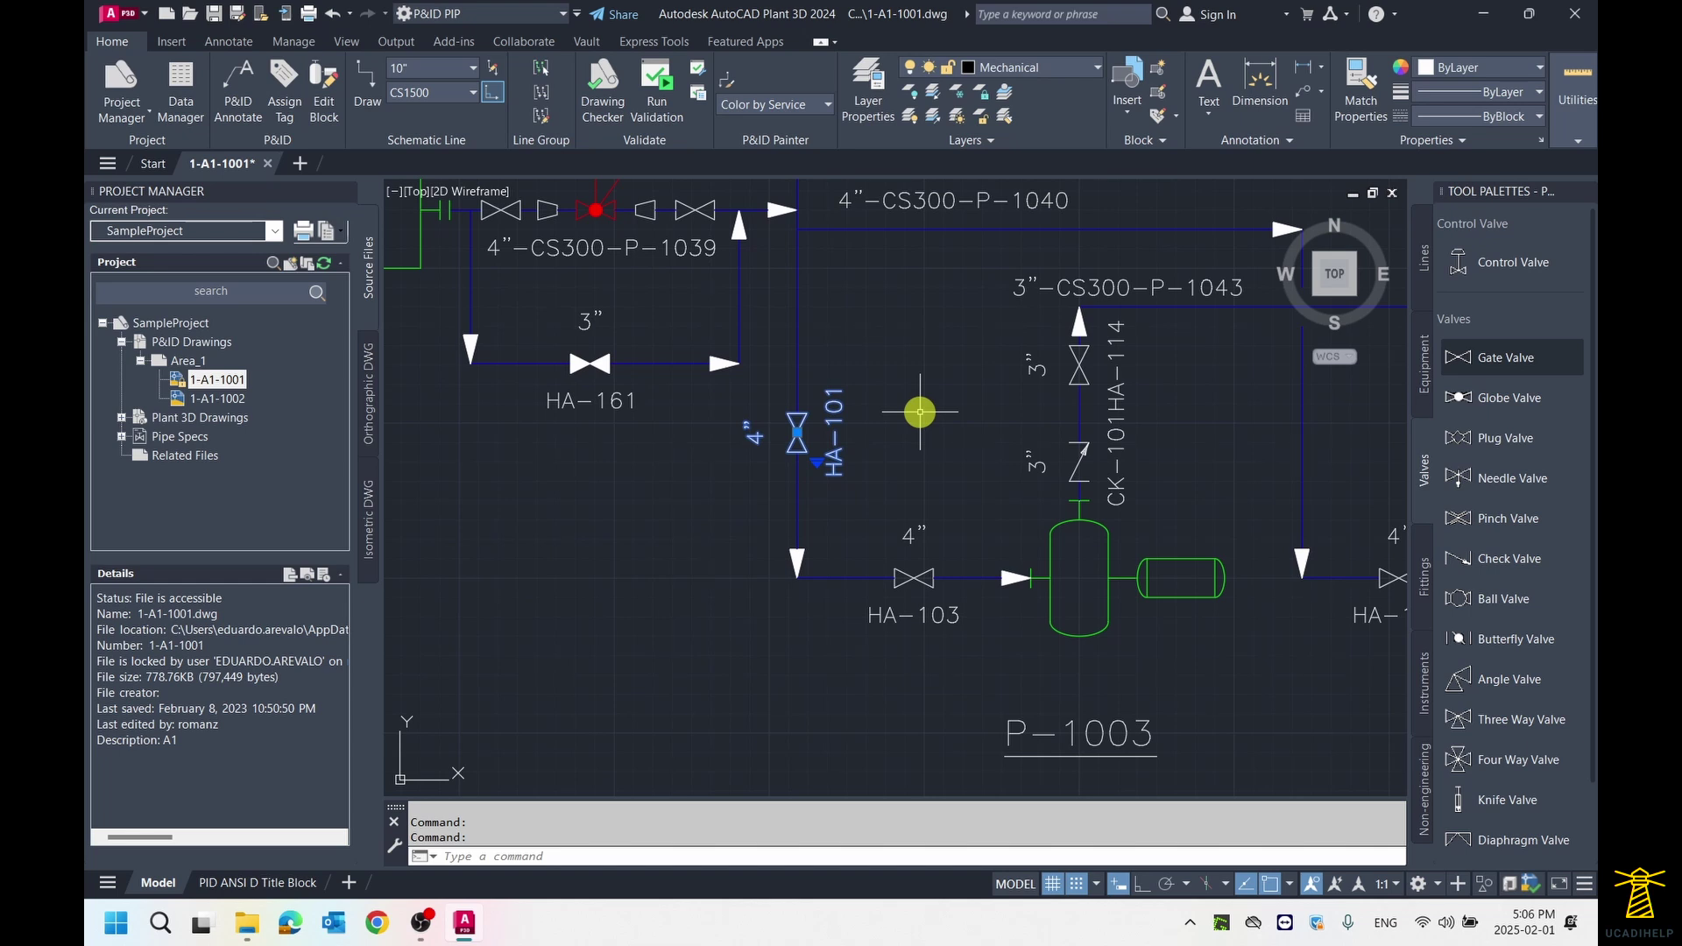
{"action": "key", "text": "Delete"}
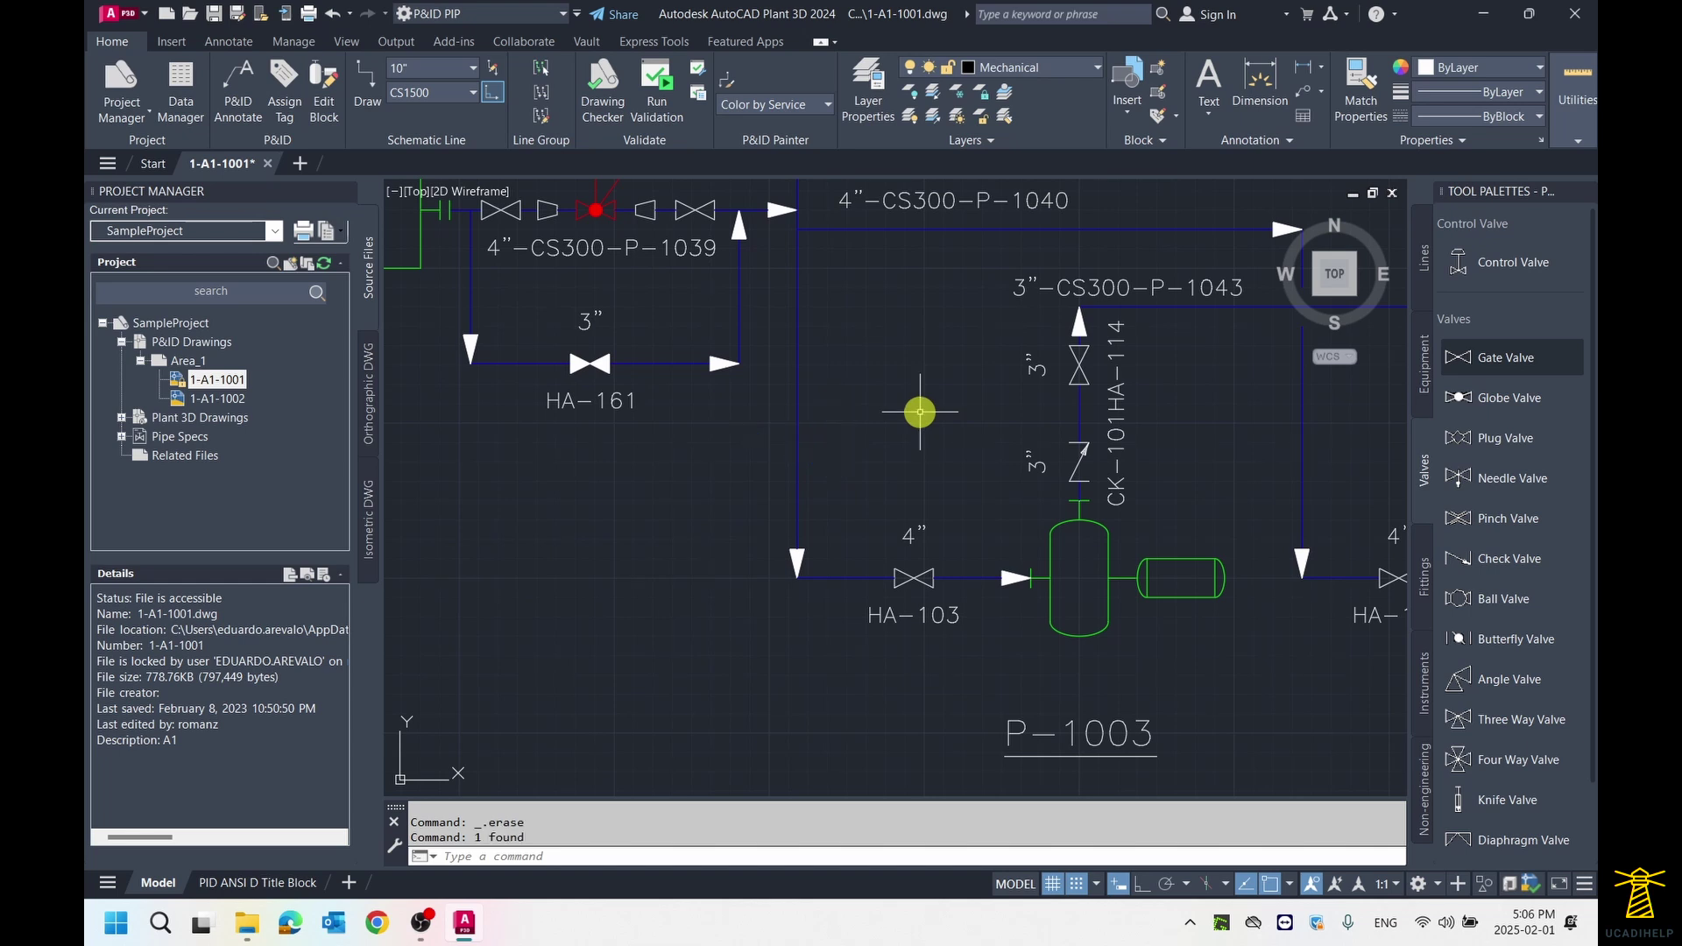
- Inspect the piping around pumps P-1003 and P-1004, and zoom out to the extents of the whole P&ID
{"action": "scroll", "coordinate": [972, 394], "scroll_direction": "down", "scroll_amount": 3}
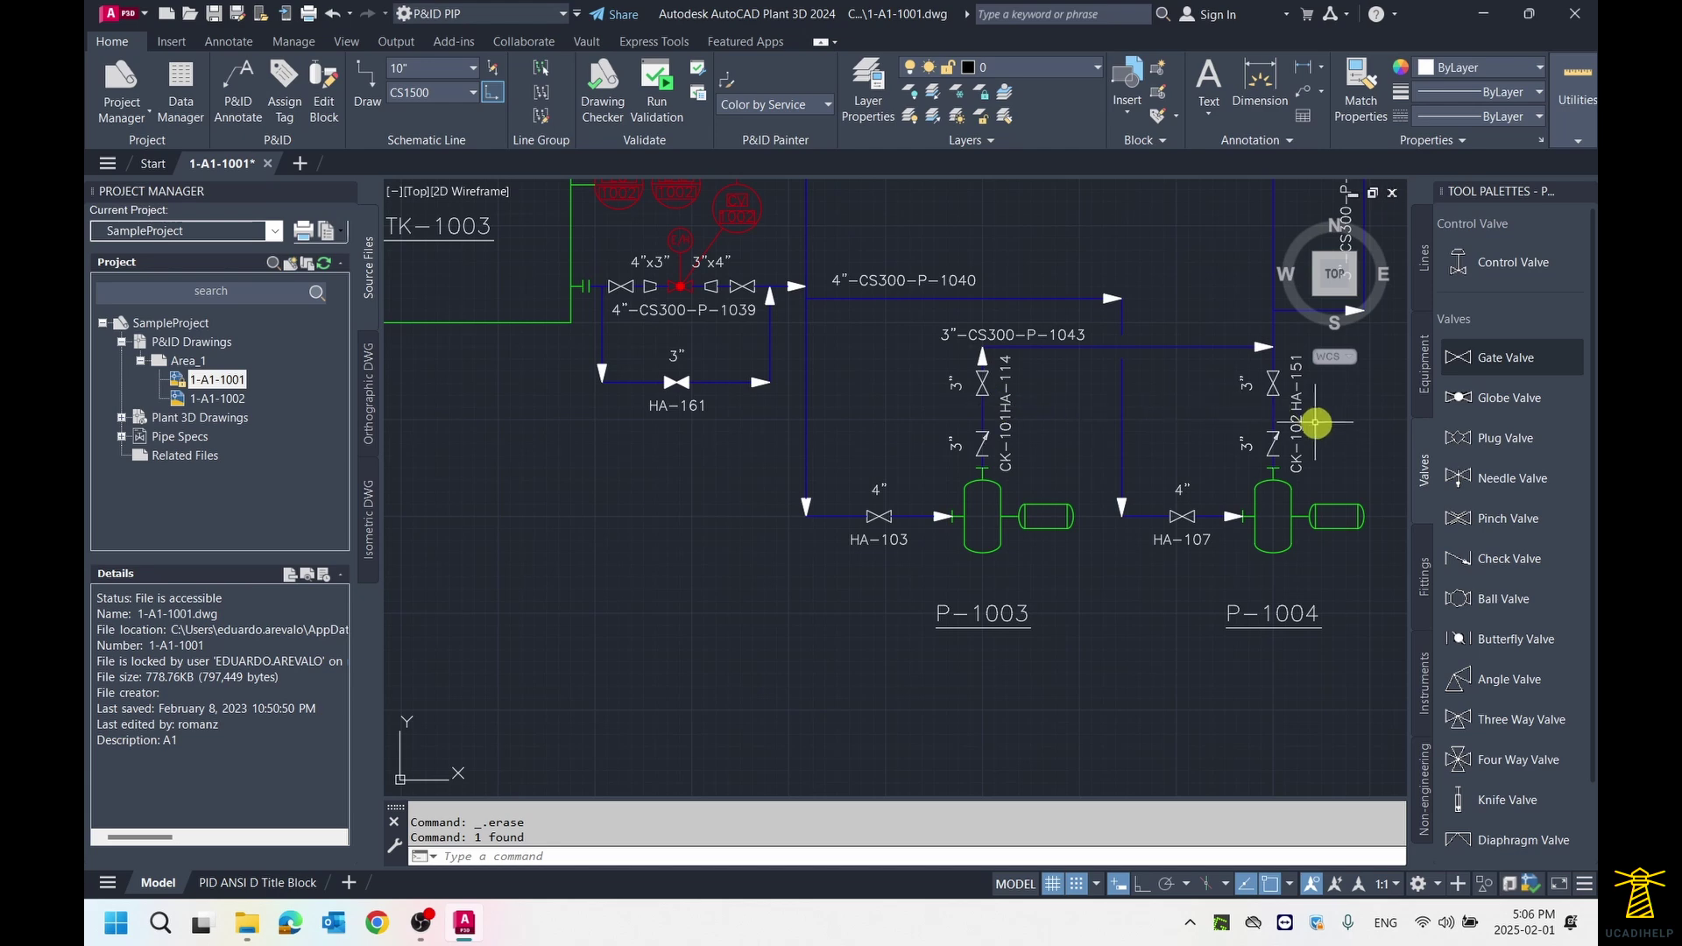
{"action": "middle_click_drag", "start_coordinate": [1163, 438], "coordinate": [1078, 431]}
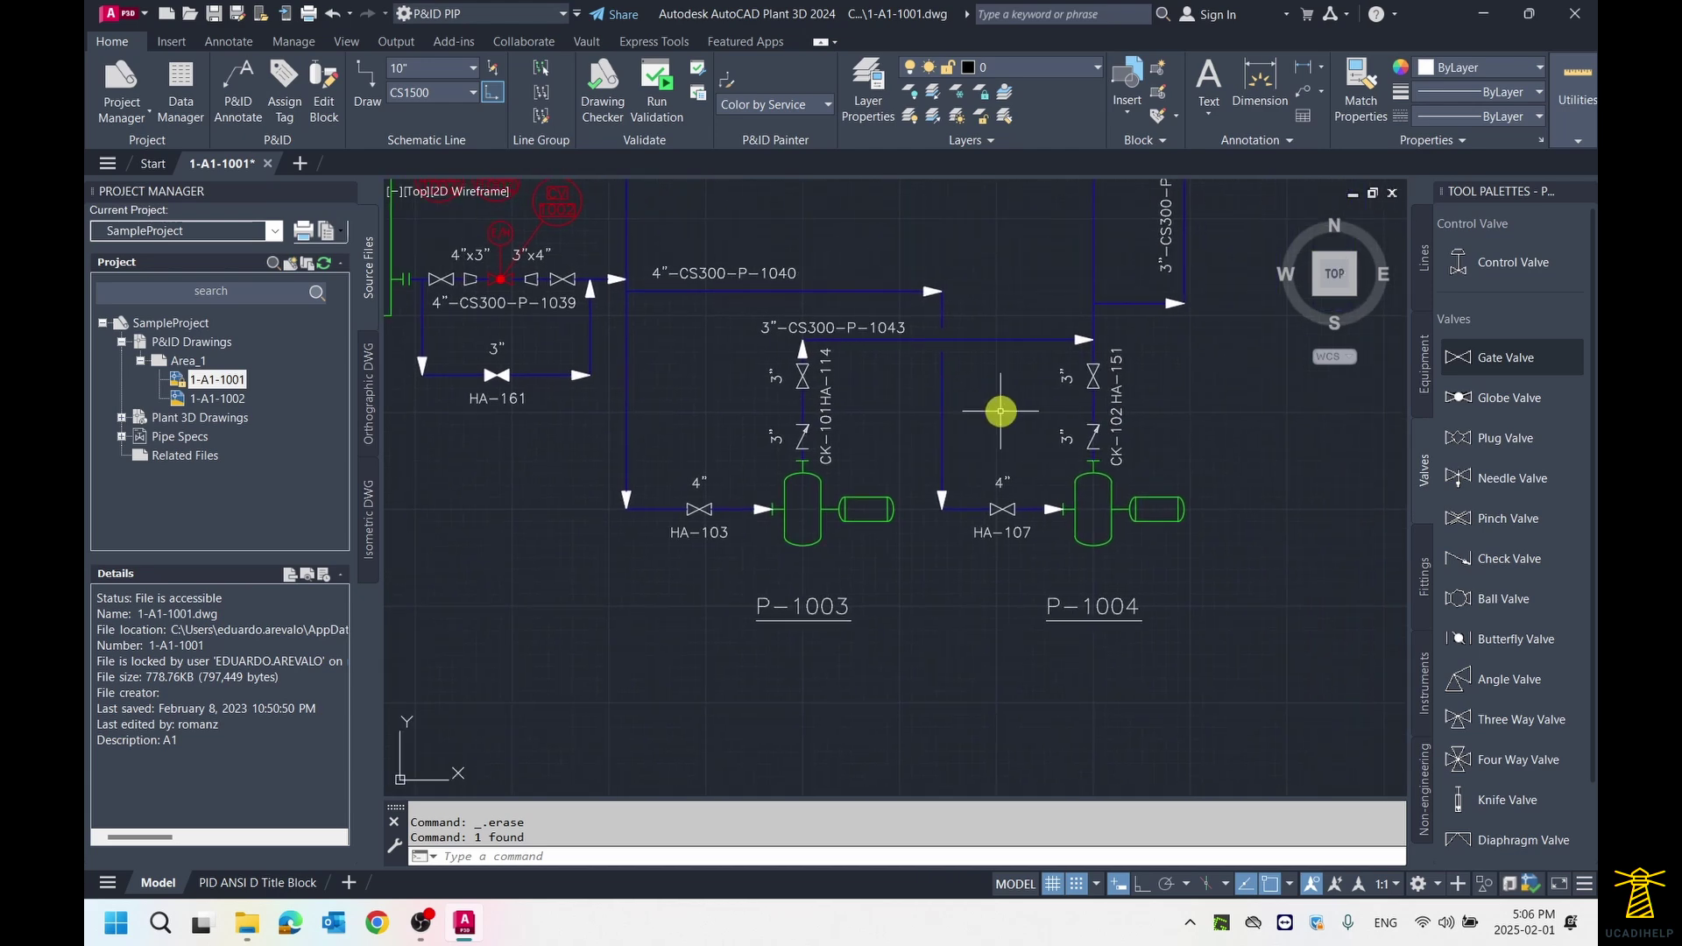
{"action": "scroll", "coordinate": [957, 410], "scroll_direction": "down", "scroll_amount": 2}
{"action": "middle_click_drag", "start_coordinate": [934, 324], "coordinate": [953, 394]}
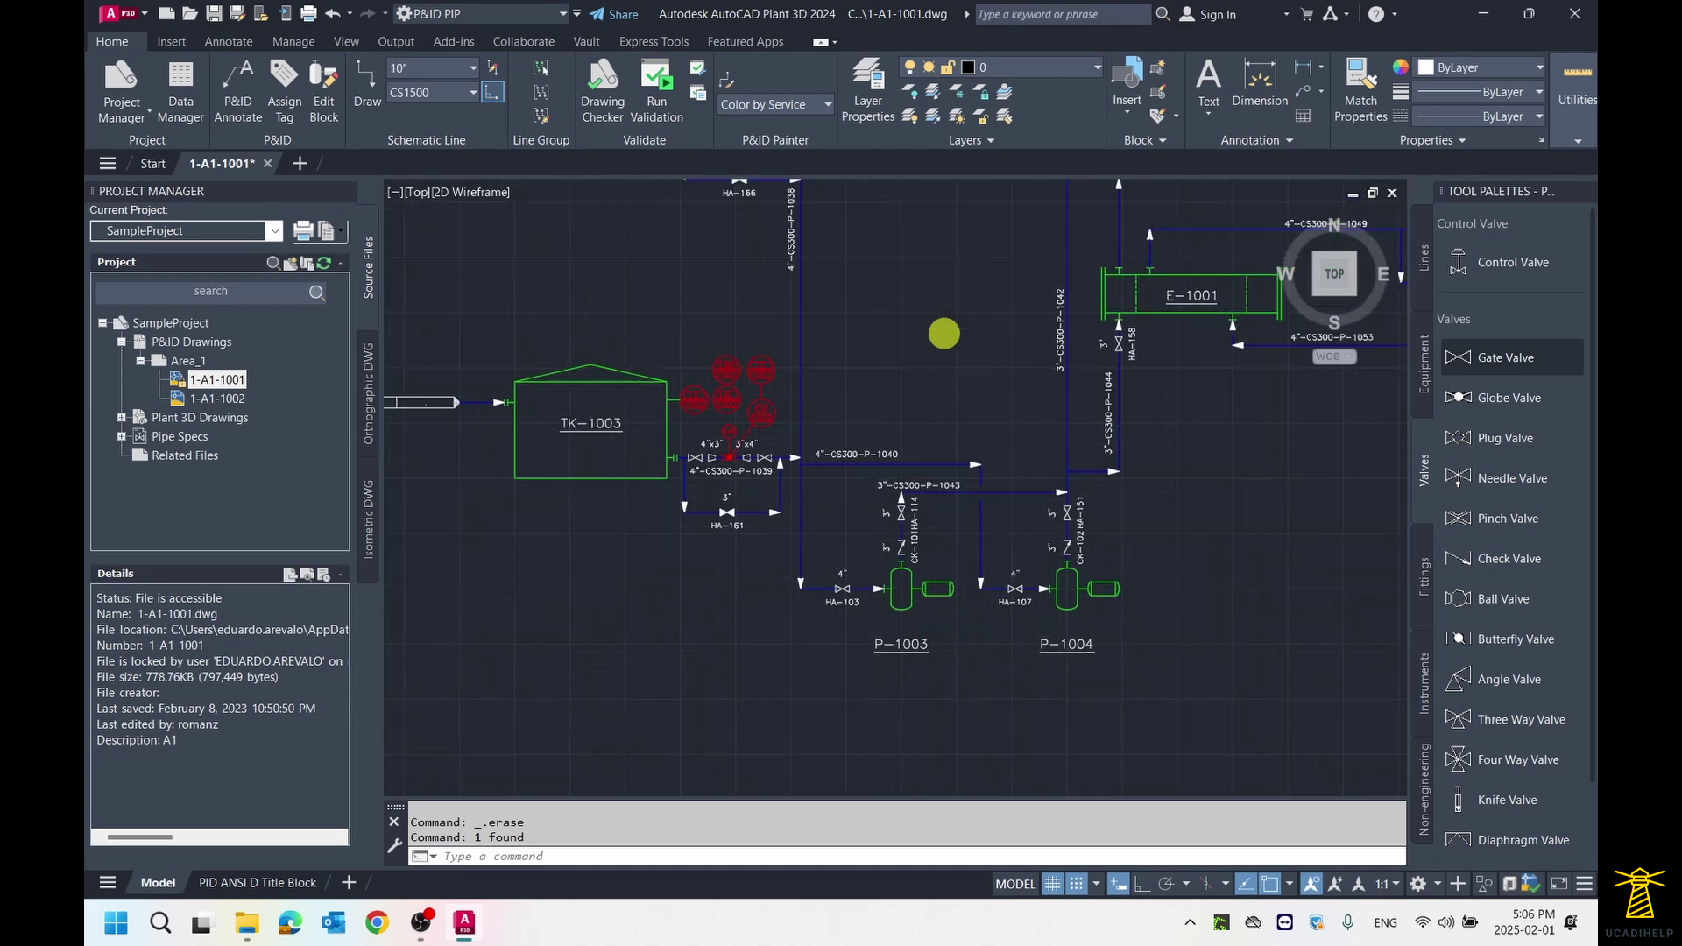
{"action": "middle_click", "coordinate": [944, 332]}
{"action": "middle_click", "coordinate": [944, 332]}
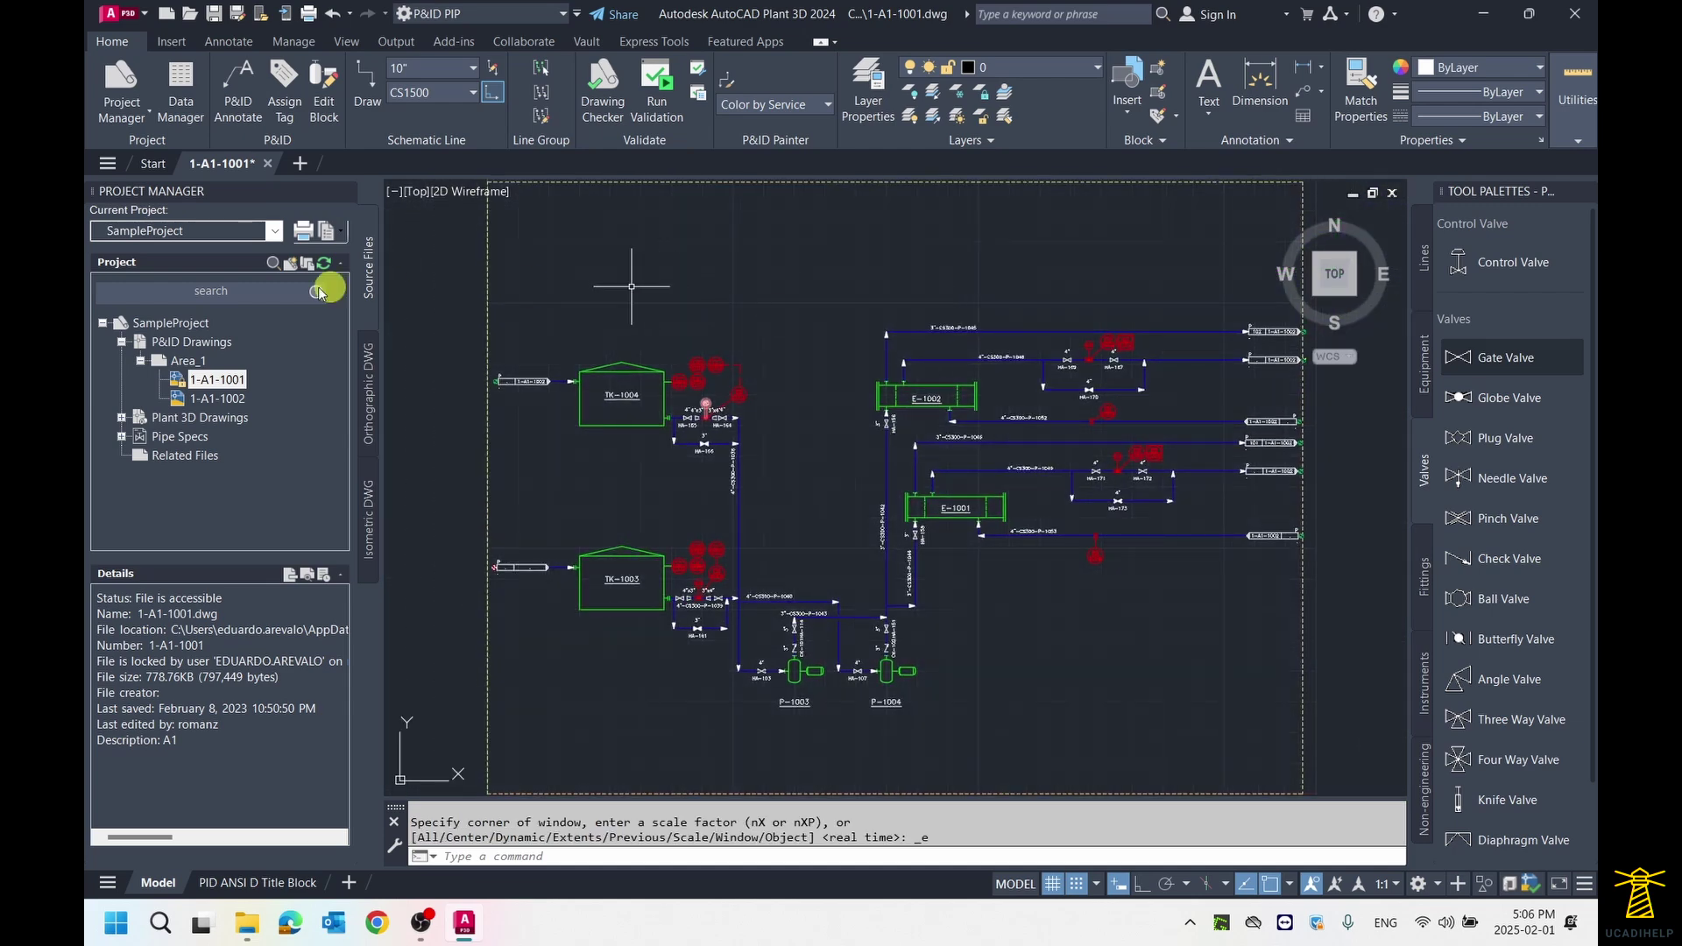
- Open the Project Setup for SampleProject
{"action": "left_click", "coordinate": [171, 323]}
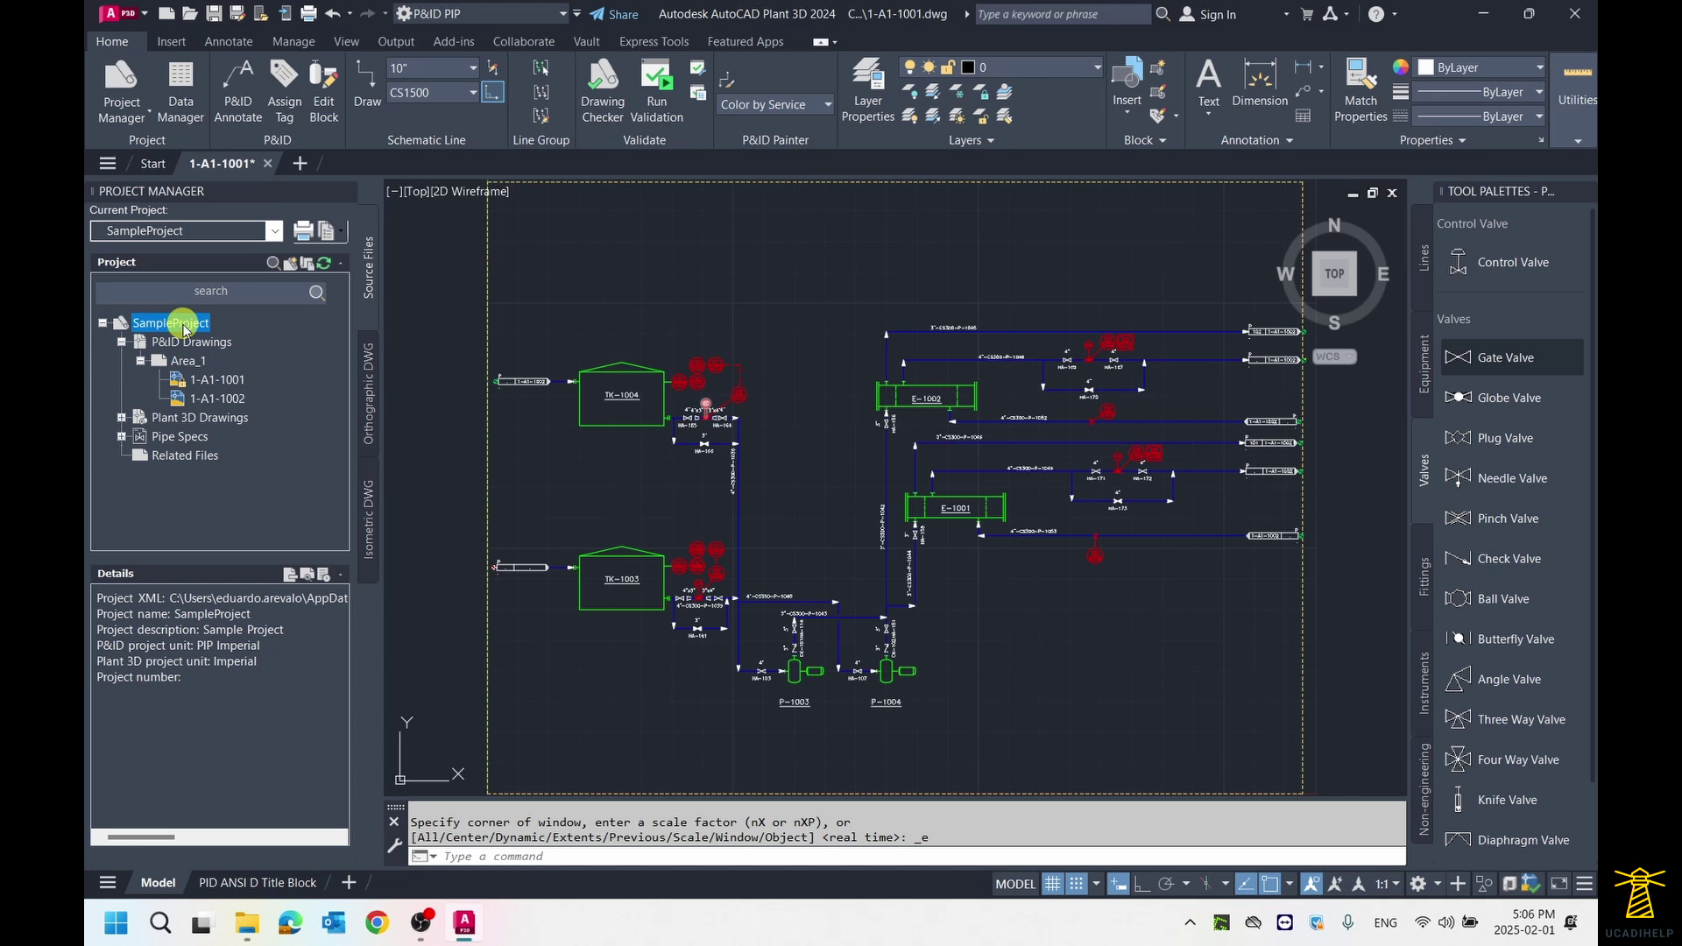
{"action": "right_click", "coordinate": [184, 329]}
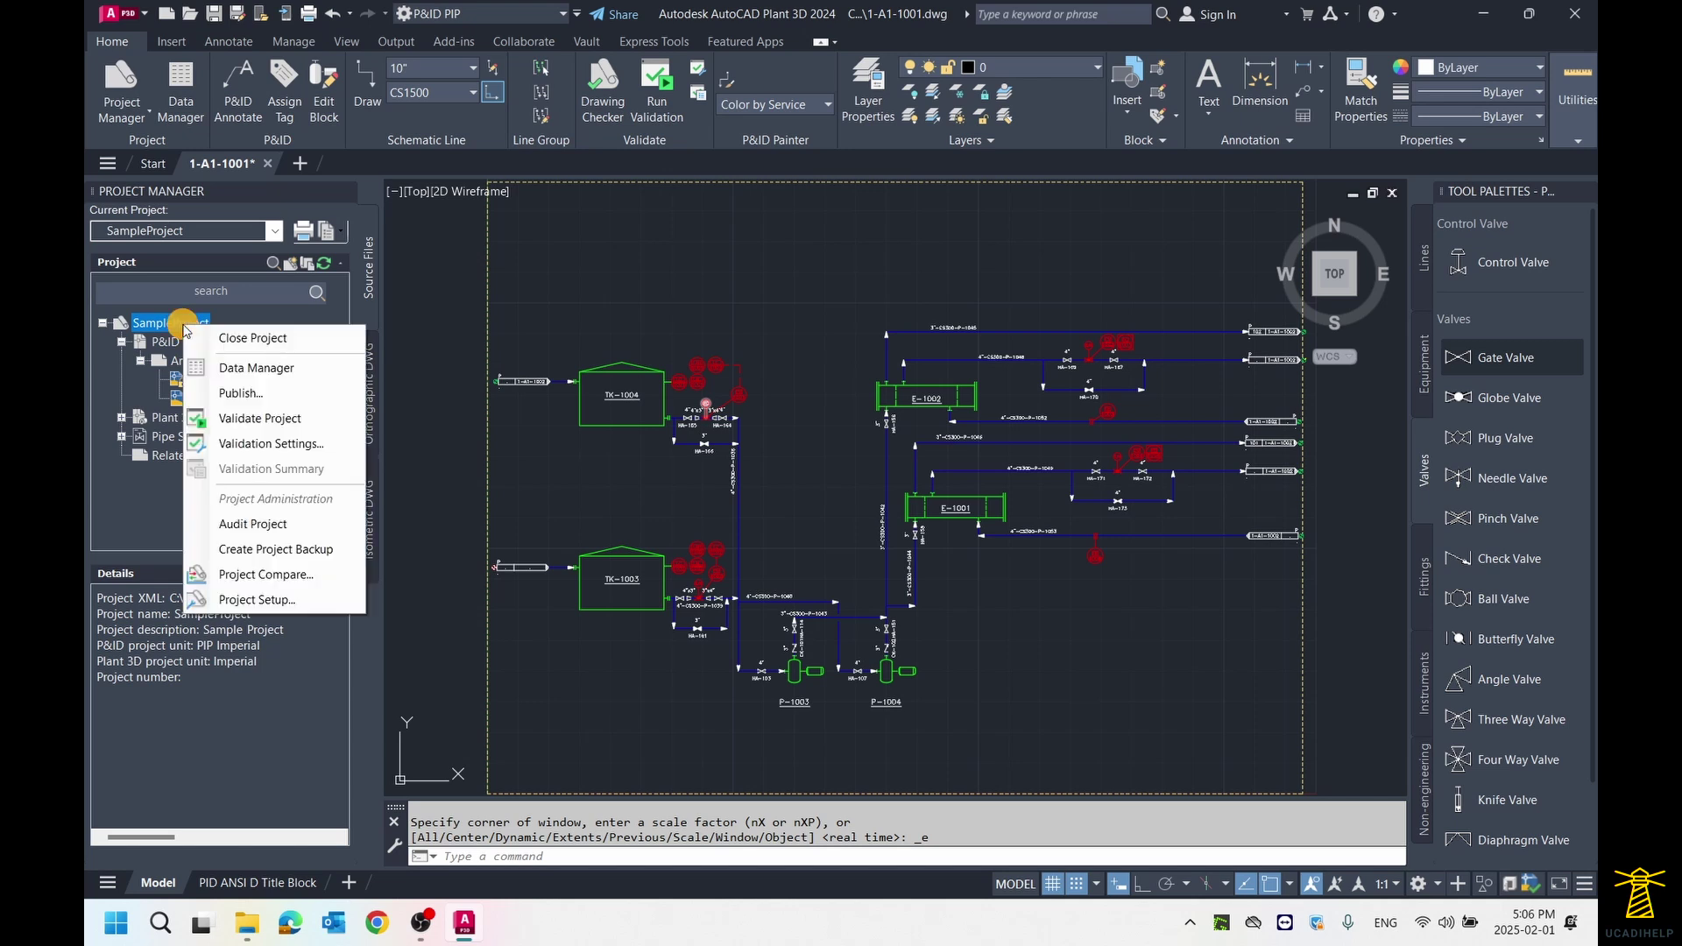
{"action": "left_click", "coordinate": [263, 600]}
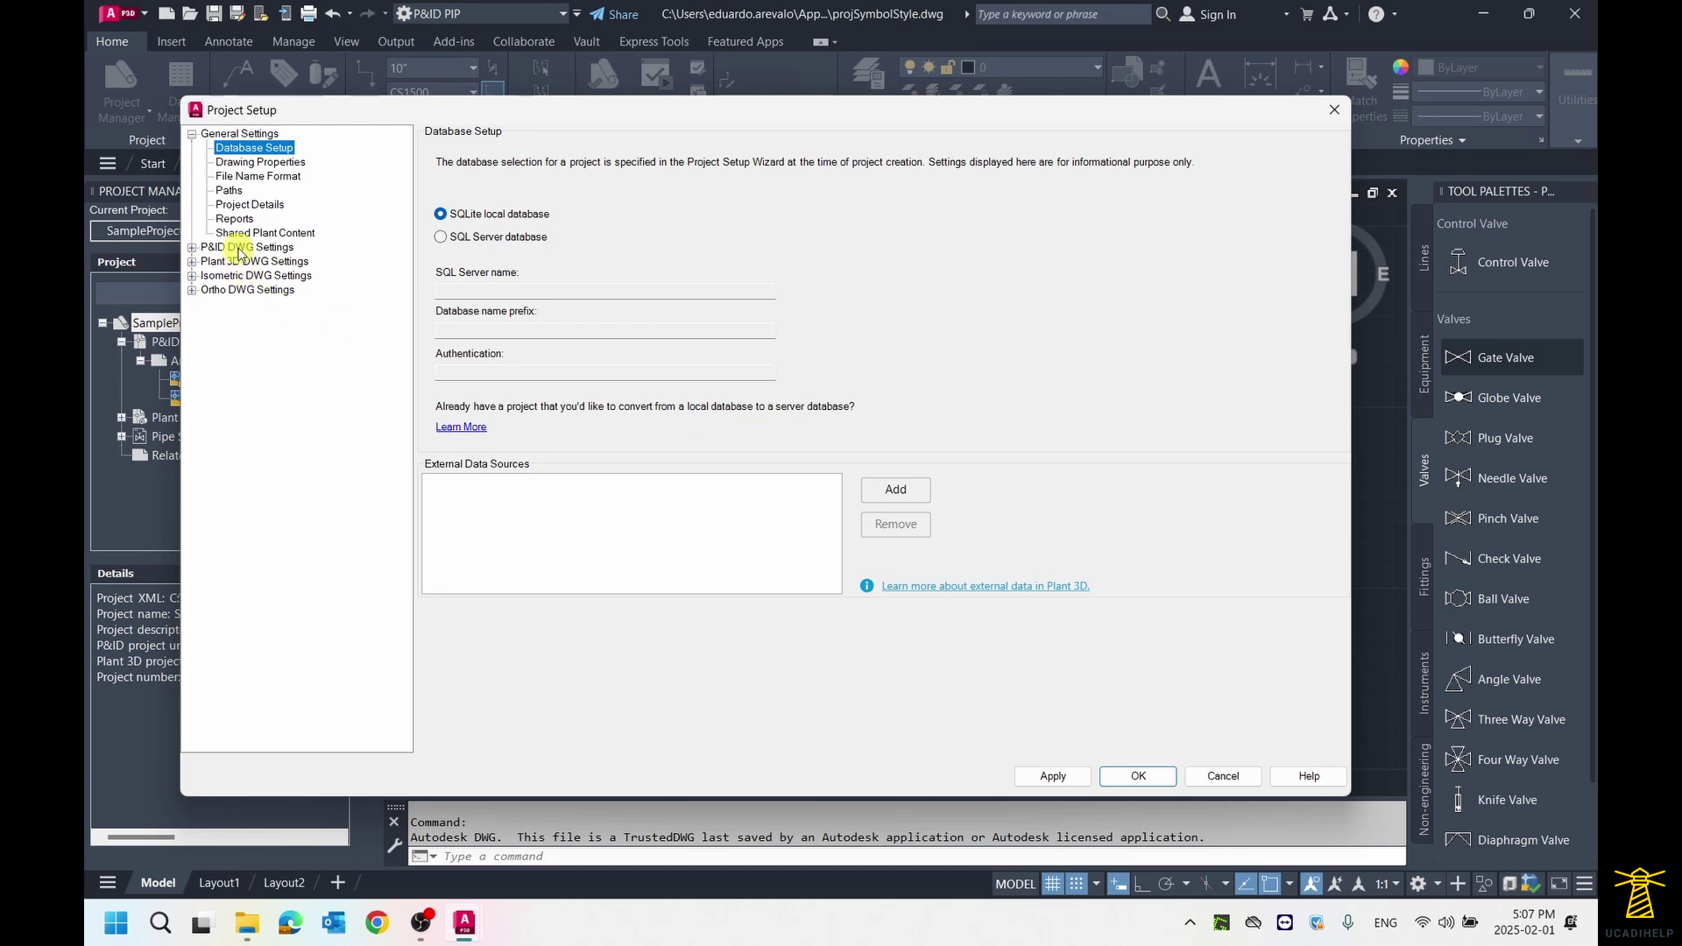
- Display the Gate Valve class settings in the P&ID Class Definitions, under Engineering Items, Inline Assets, Hand Valves
{"action": "left_click", "coordinate": [239, 249]}
{"action": "left_click", "coordinate": [192, 248]}
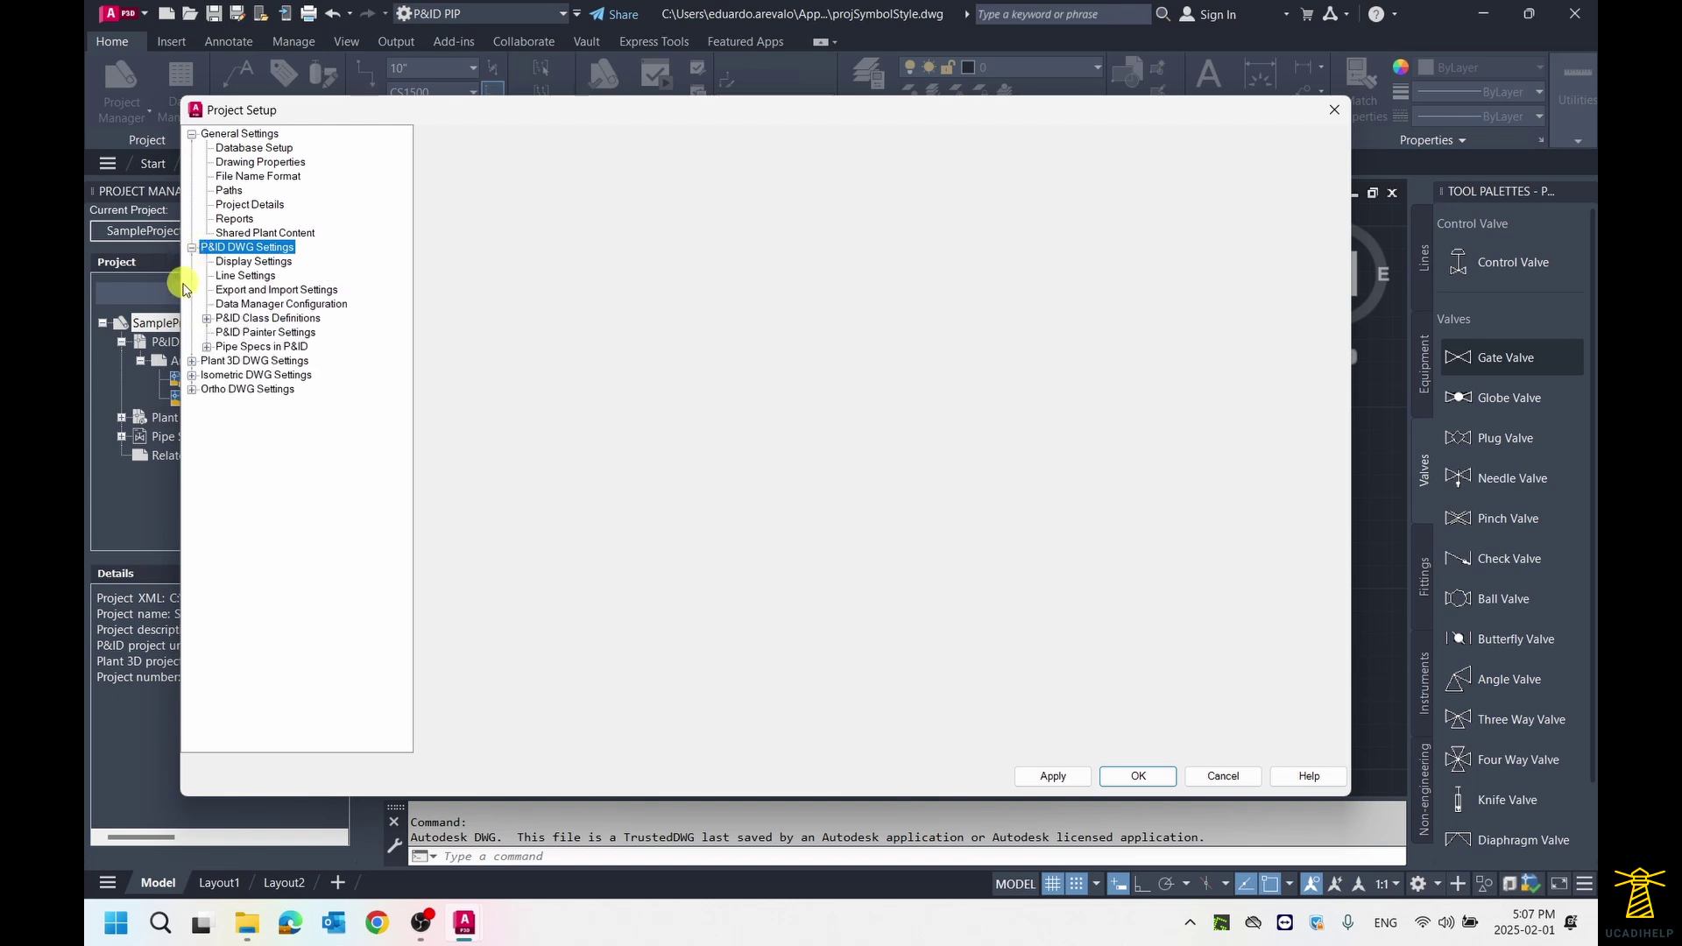
{"action": "left_click", "coordinate": [236, 319]}
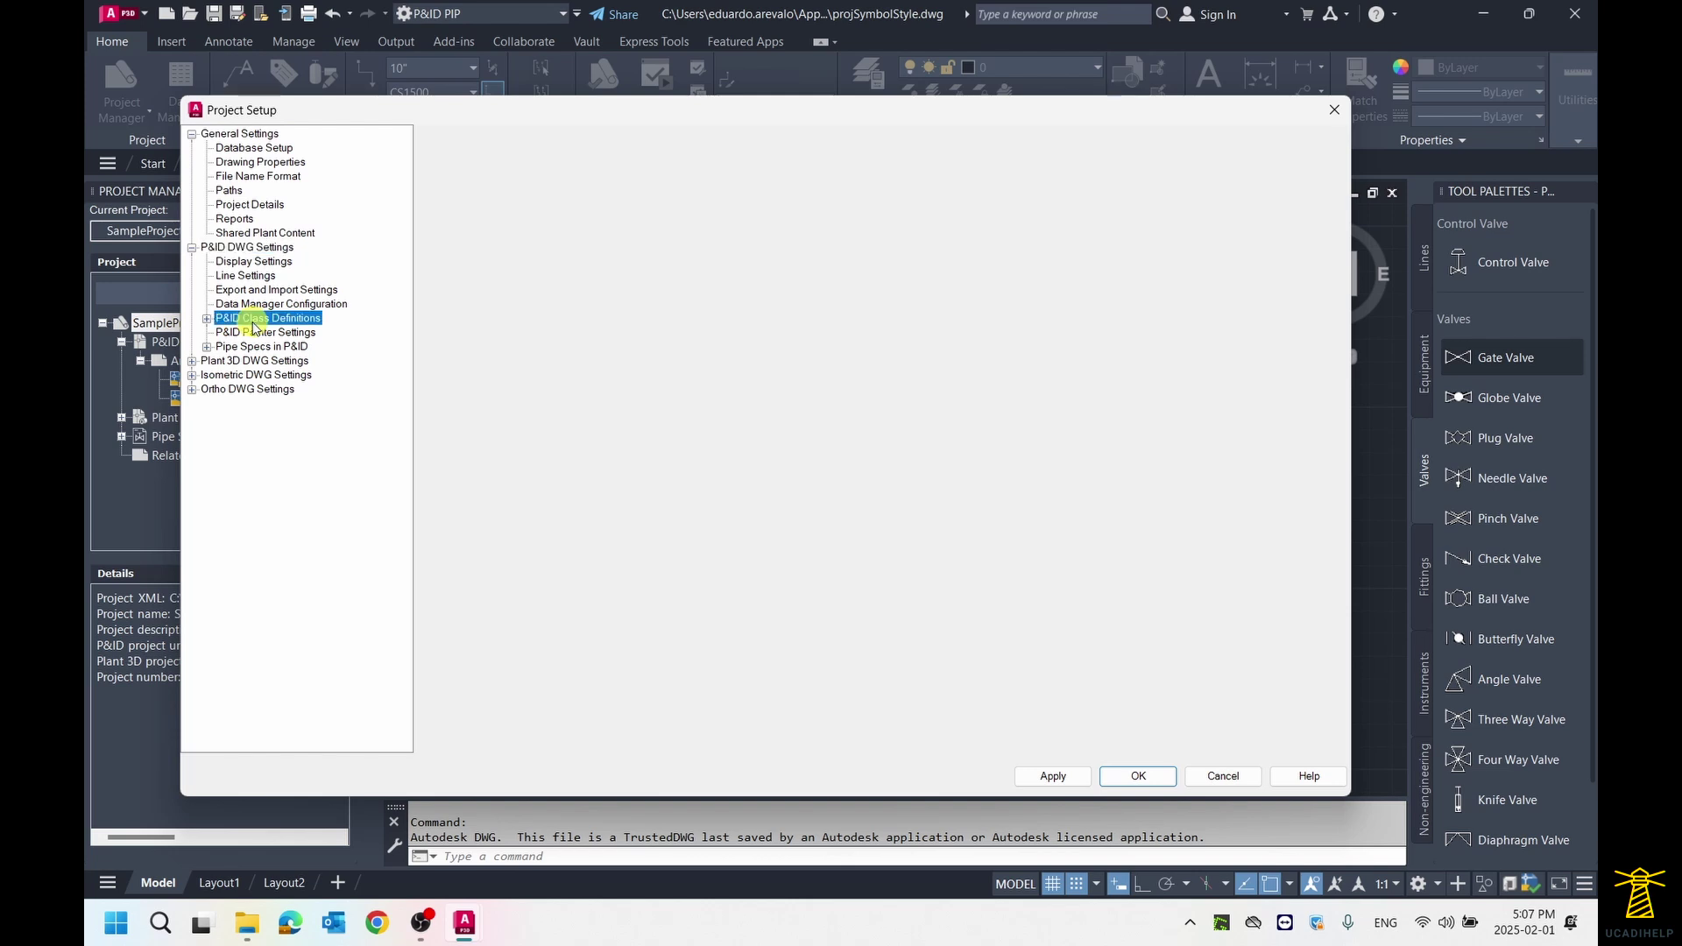
{"action": "left_click", "coordinate": [207, 318]}
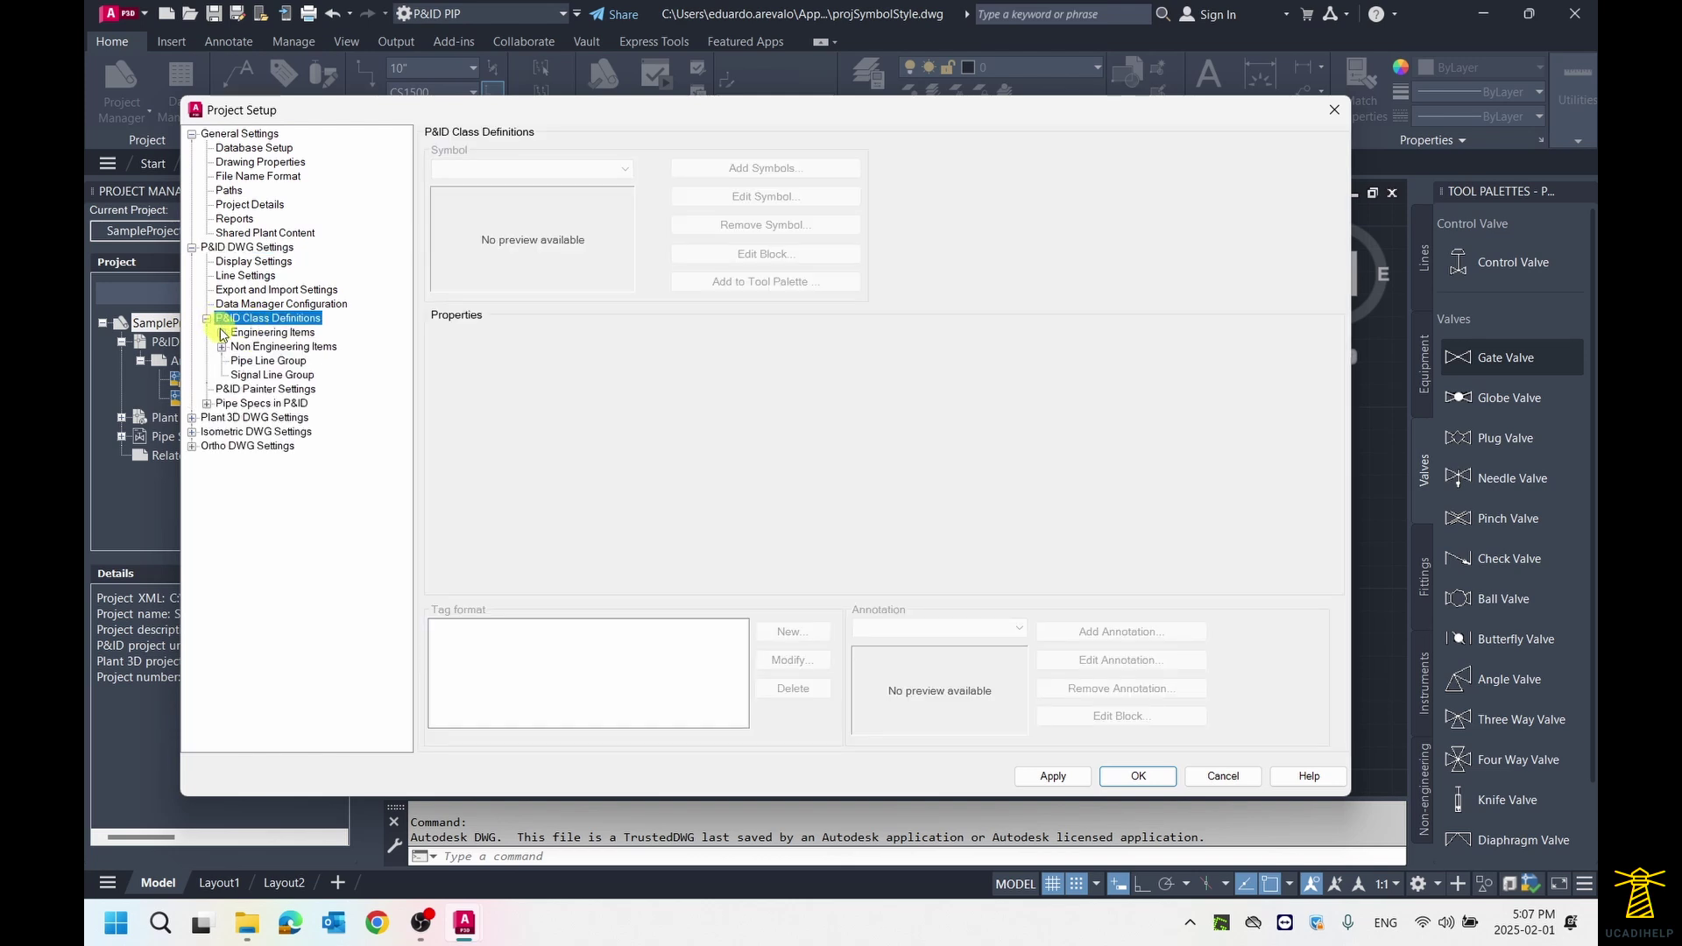
{"action": "left_click", "coordinate": [222, 334]}
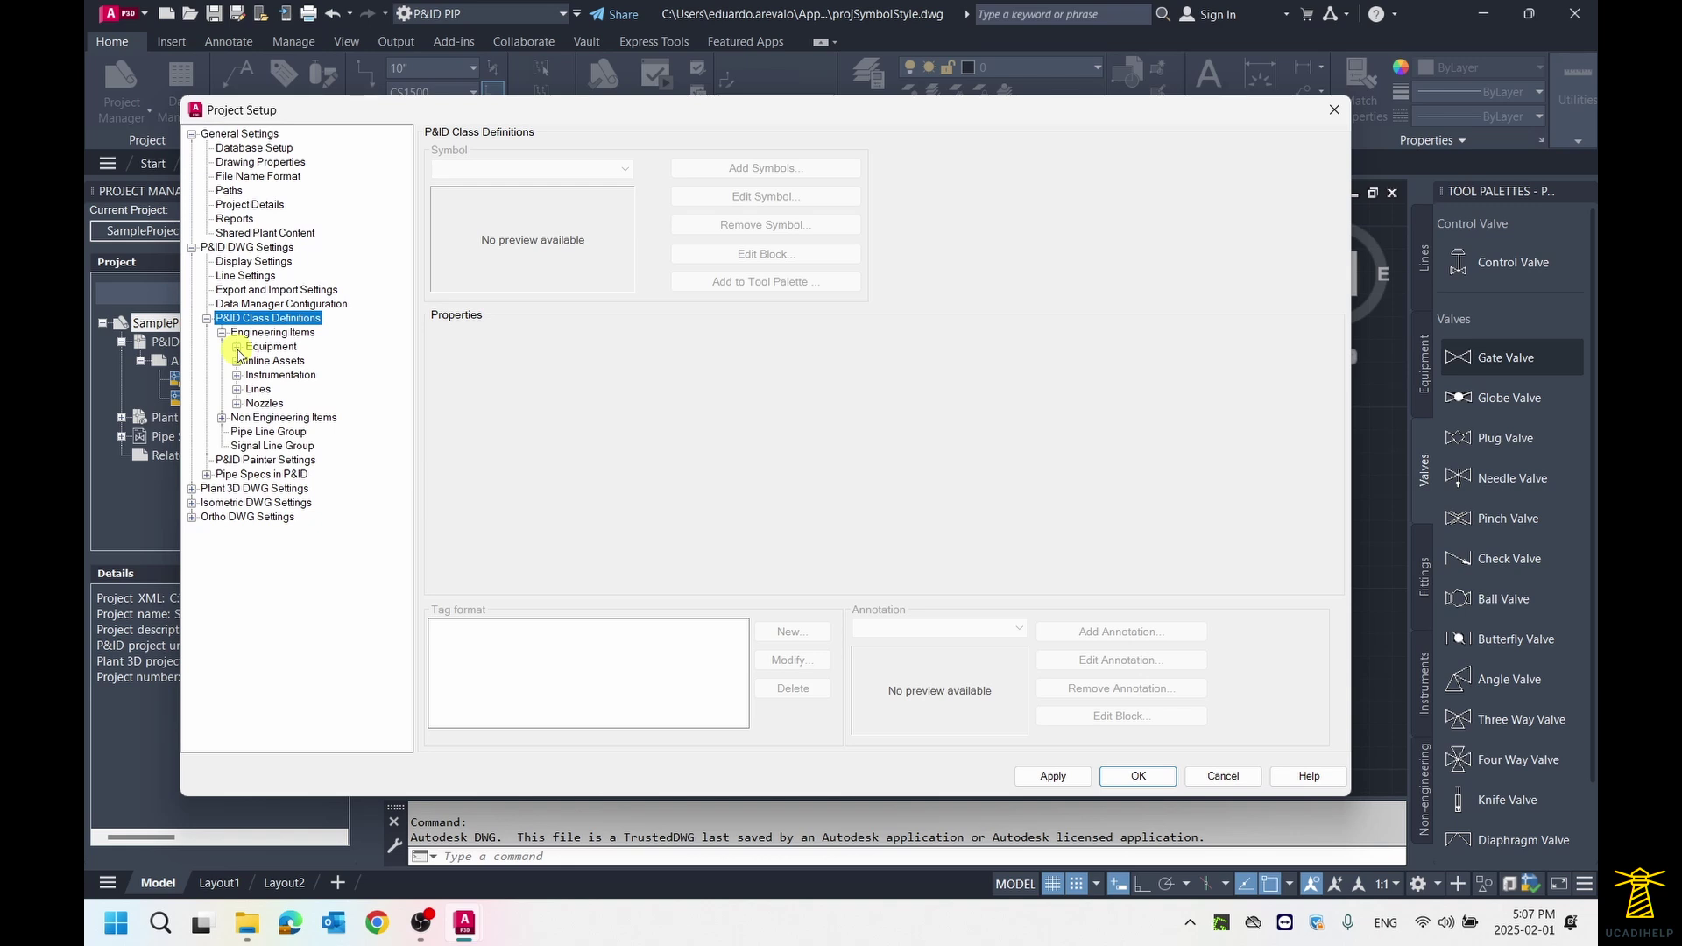
{"action": "left_click", "coordinate": [236, 361]}
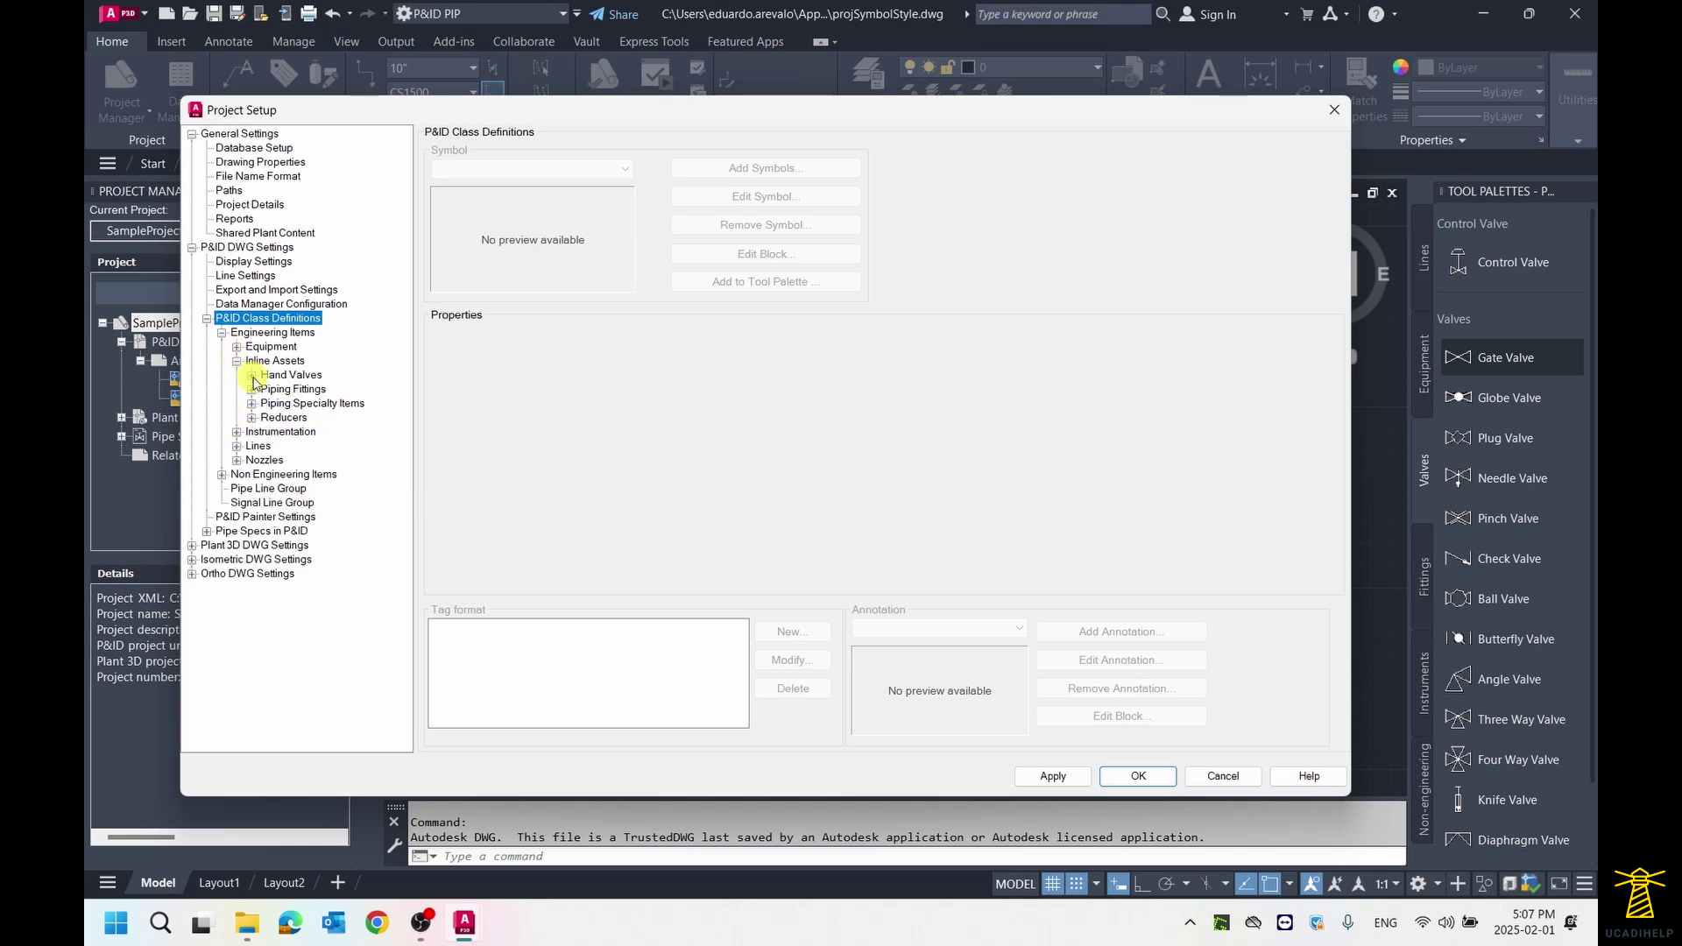
{"action": "left_click", "coordinate": [252, 376]}
{"action": "scroll", "coordinate": [350, 320], "scroll_direction": "up", "scroll_amount": 1}
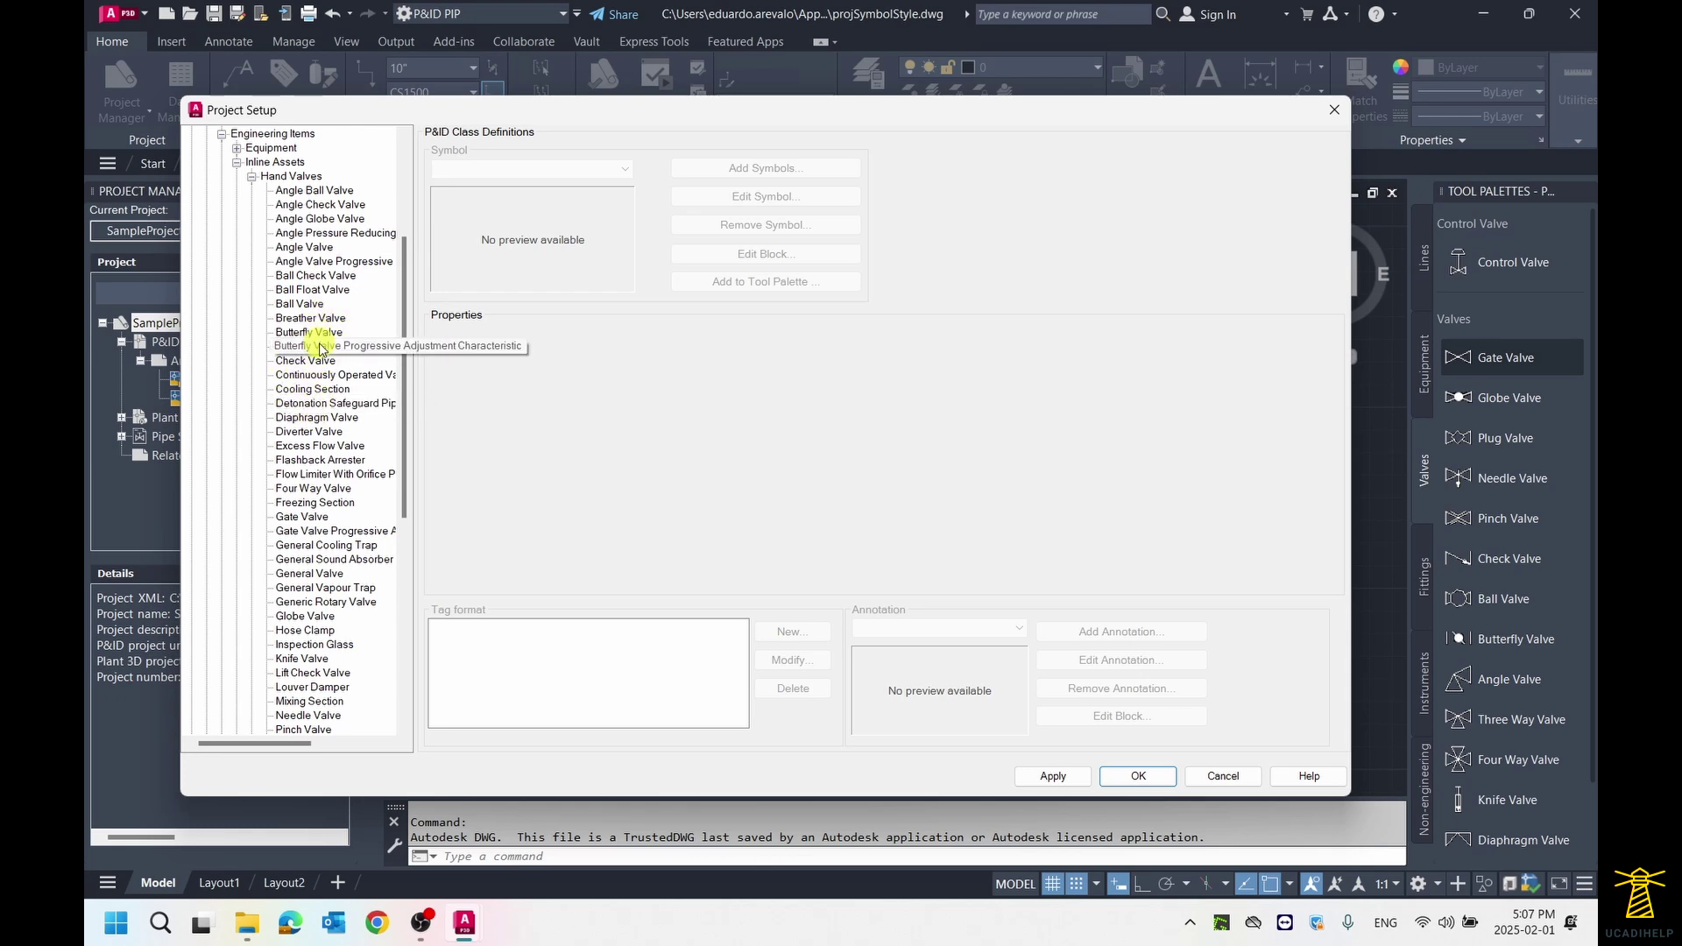
{"action": "left_click", "coordinate": [338, 516]}
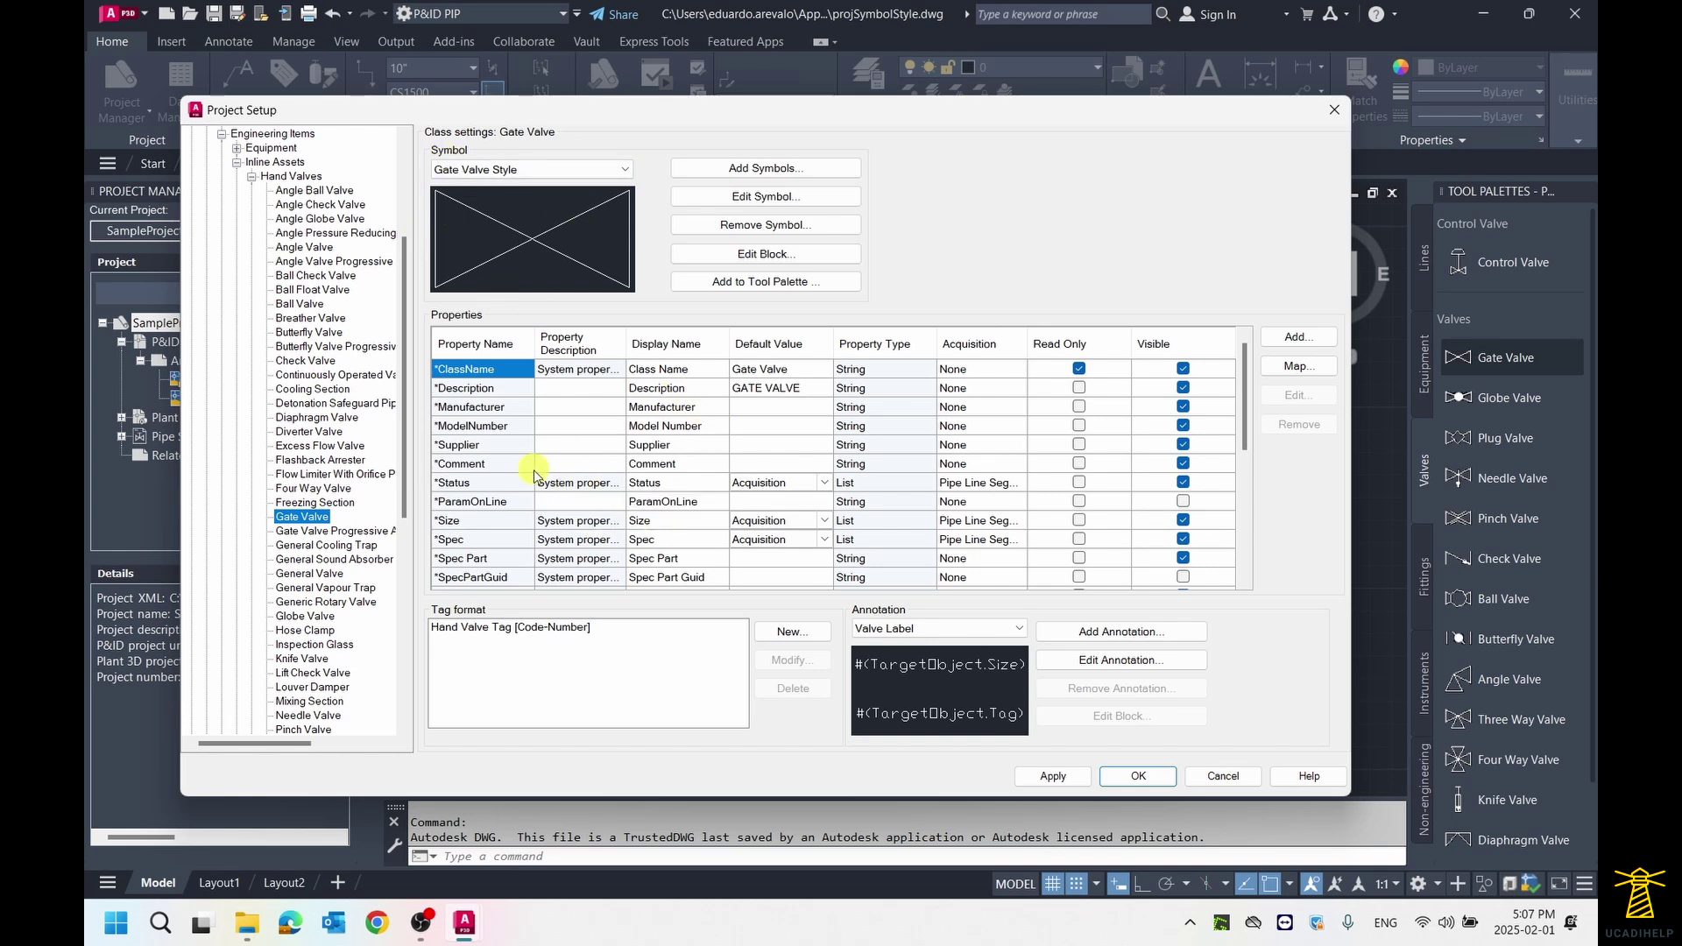
- Review the Gate Valve class properties and select the Size property
{"action": "scroll", "coordinate": [519, 480], "scroll_direction": "down", "scroll_amount": 6}
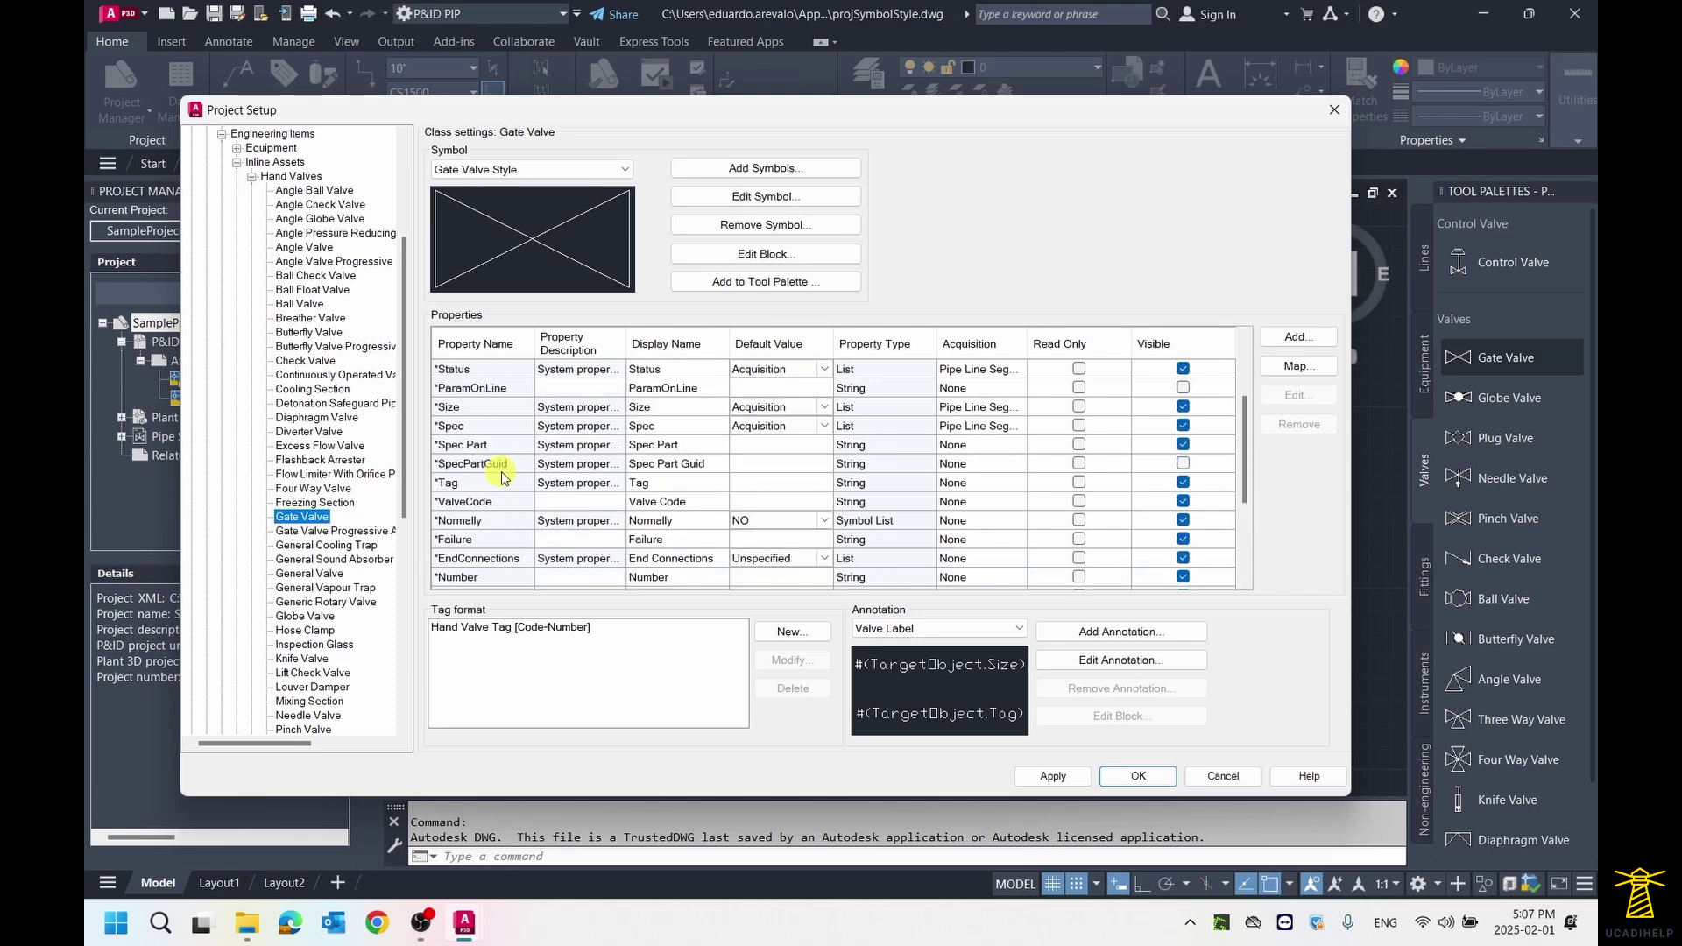
{"action": "scroll", "coordinate": [505, 473], "scroll_direction": "up", "scroll_amount": 4}
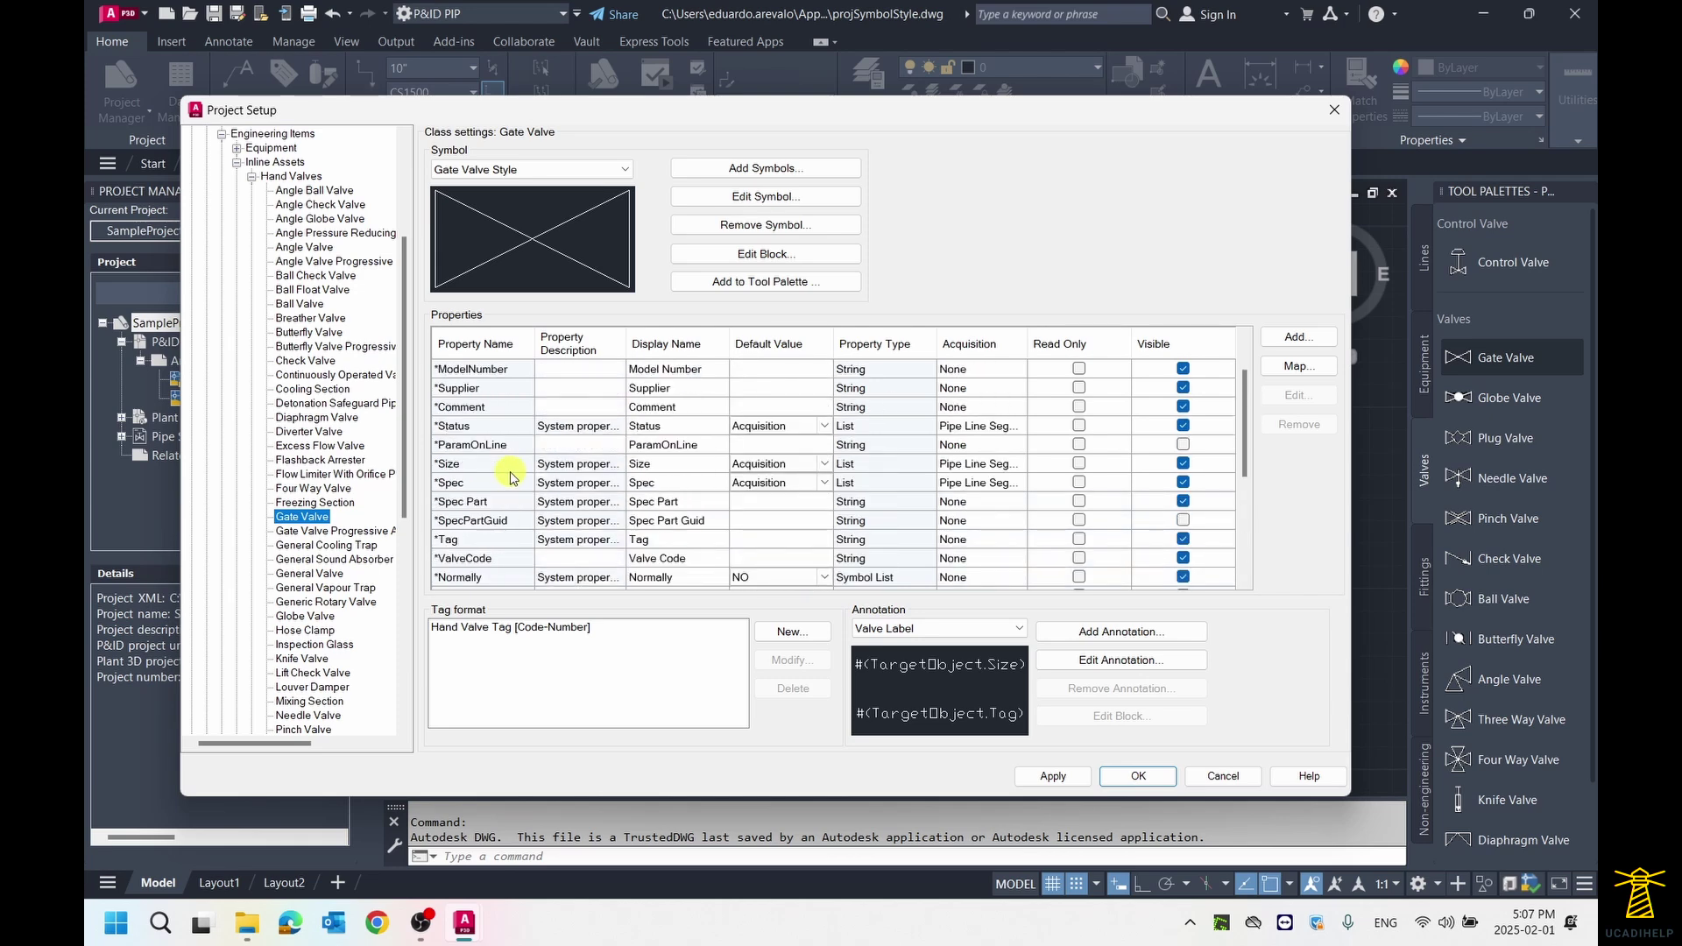
{"action": "left_click", "coordinate": [442, 466]}
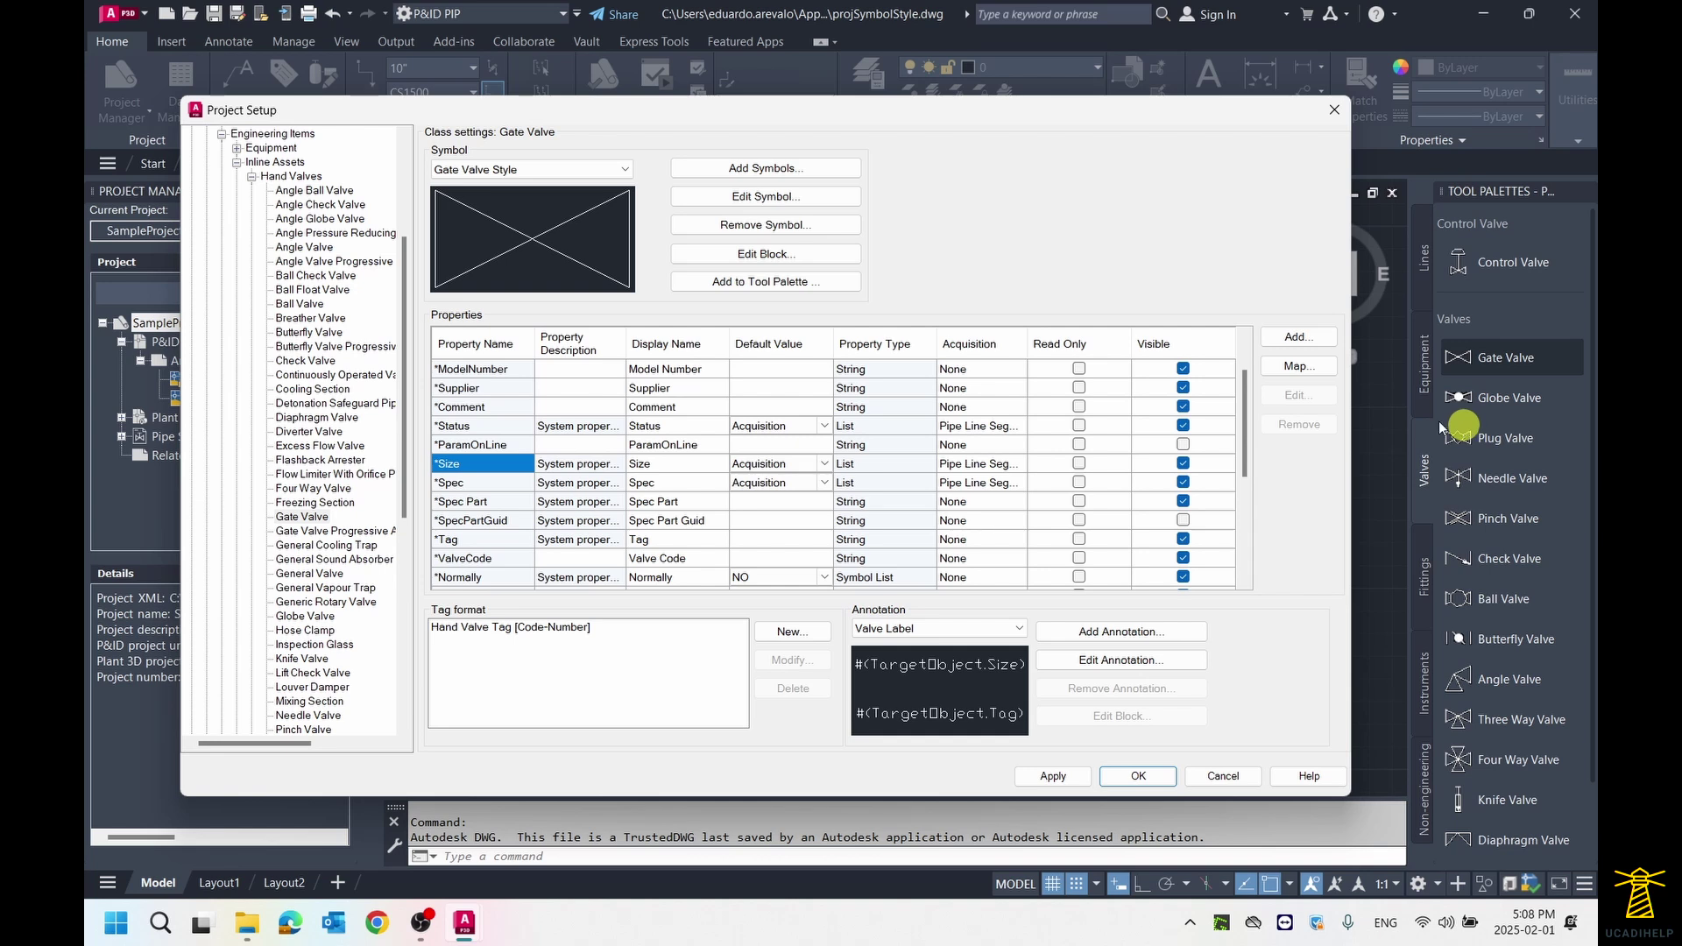
- Review the P&ID Display, Line, Export and Import, and Data Manager settings, and close Project Setup without changes
{"action": "scroll", "coordinate": [400, 197], "scroll_direction": "up", "scroll_amount": 5}
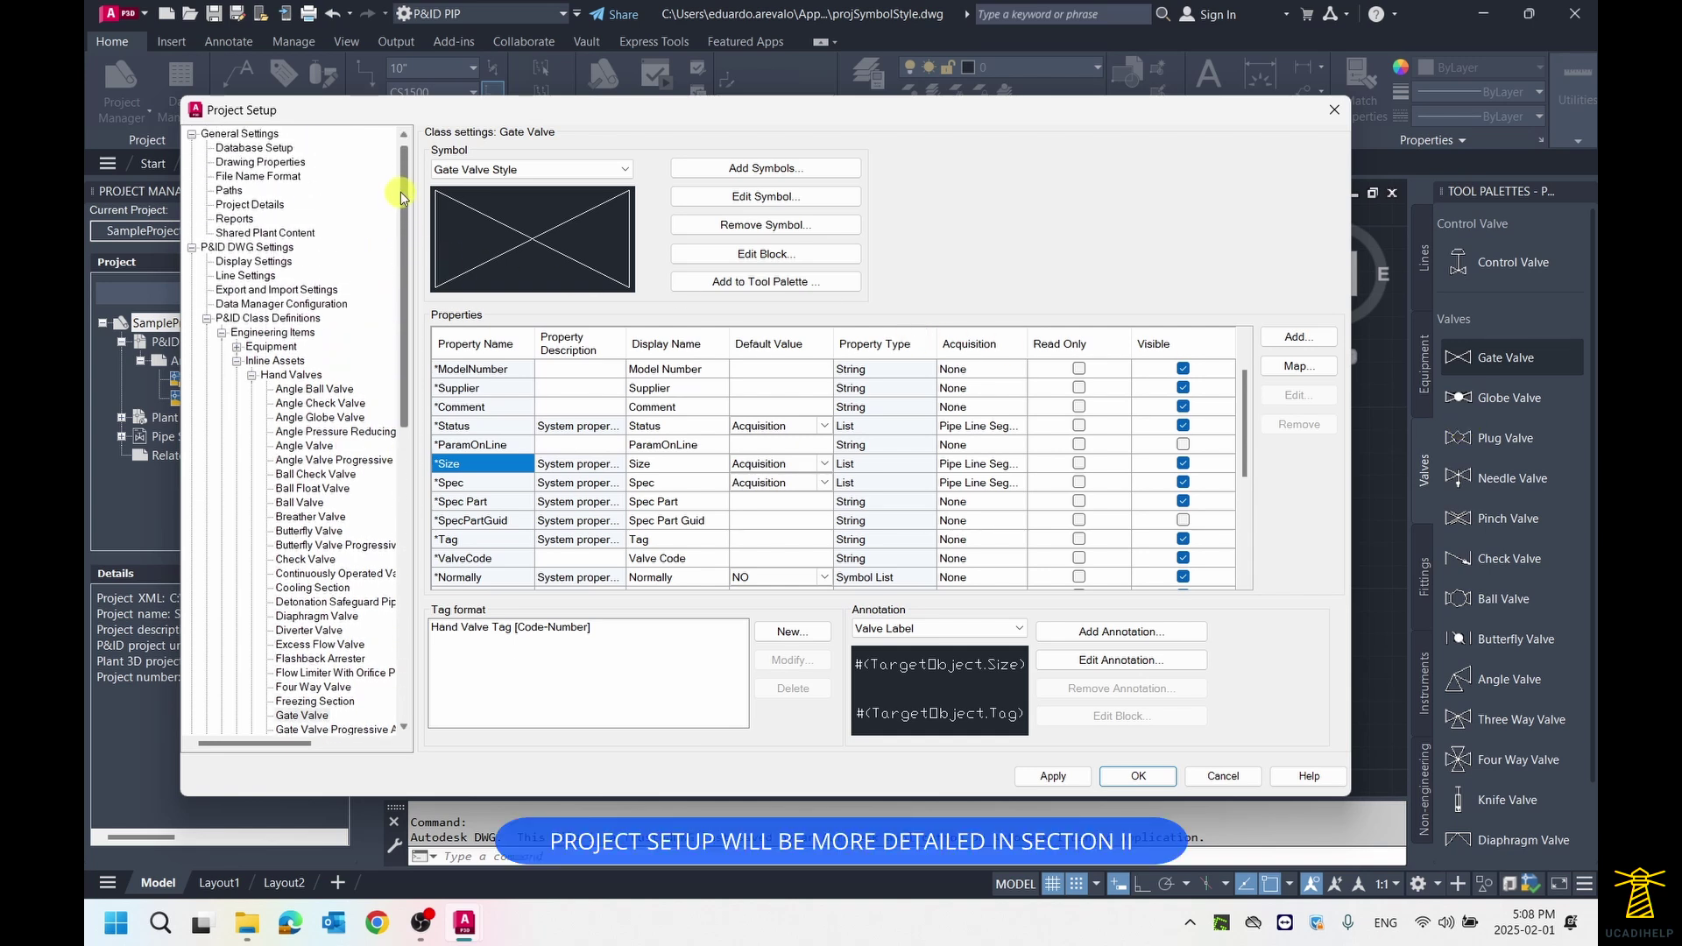
{"action": "left_click", "coordinate": [254, 263]}
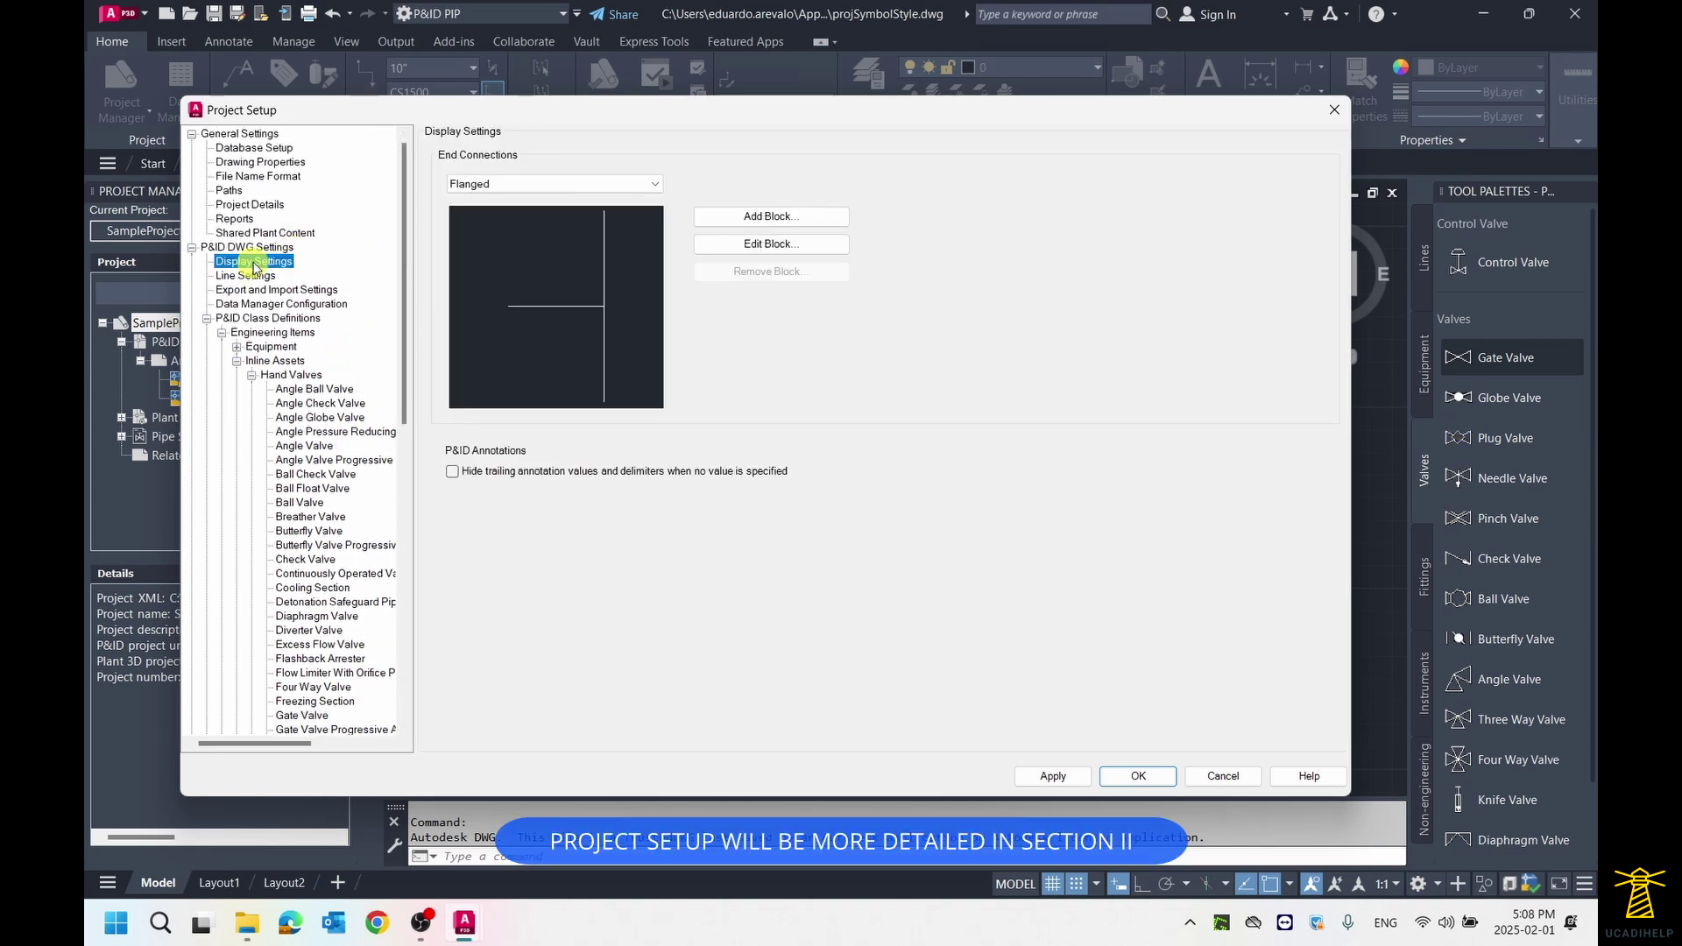
{"action": "left_click", "coordinate": [248, 275]}
{"action": "left_click", "coordinate": [223, 332]}
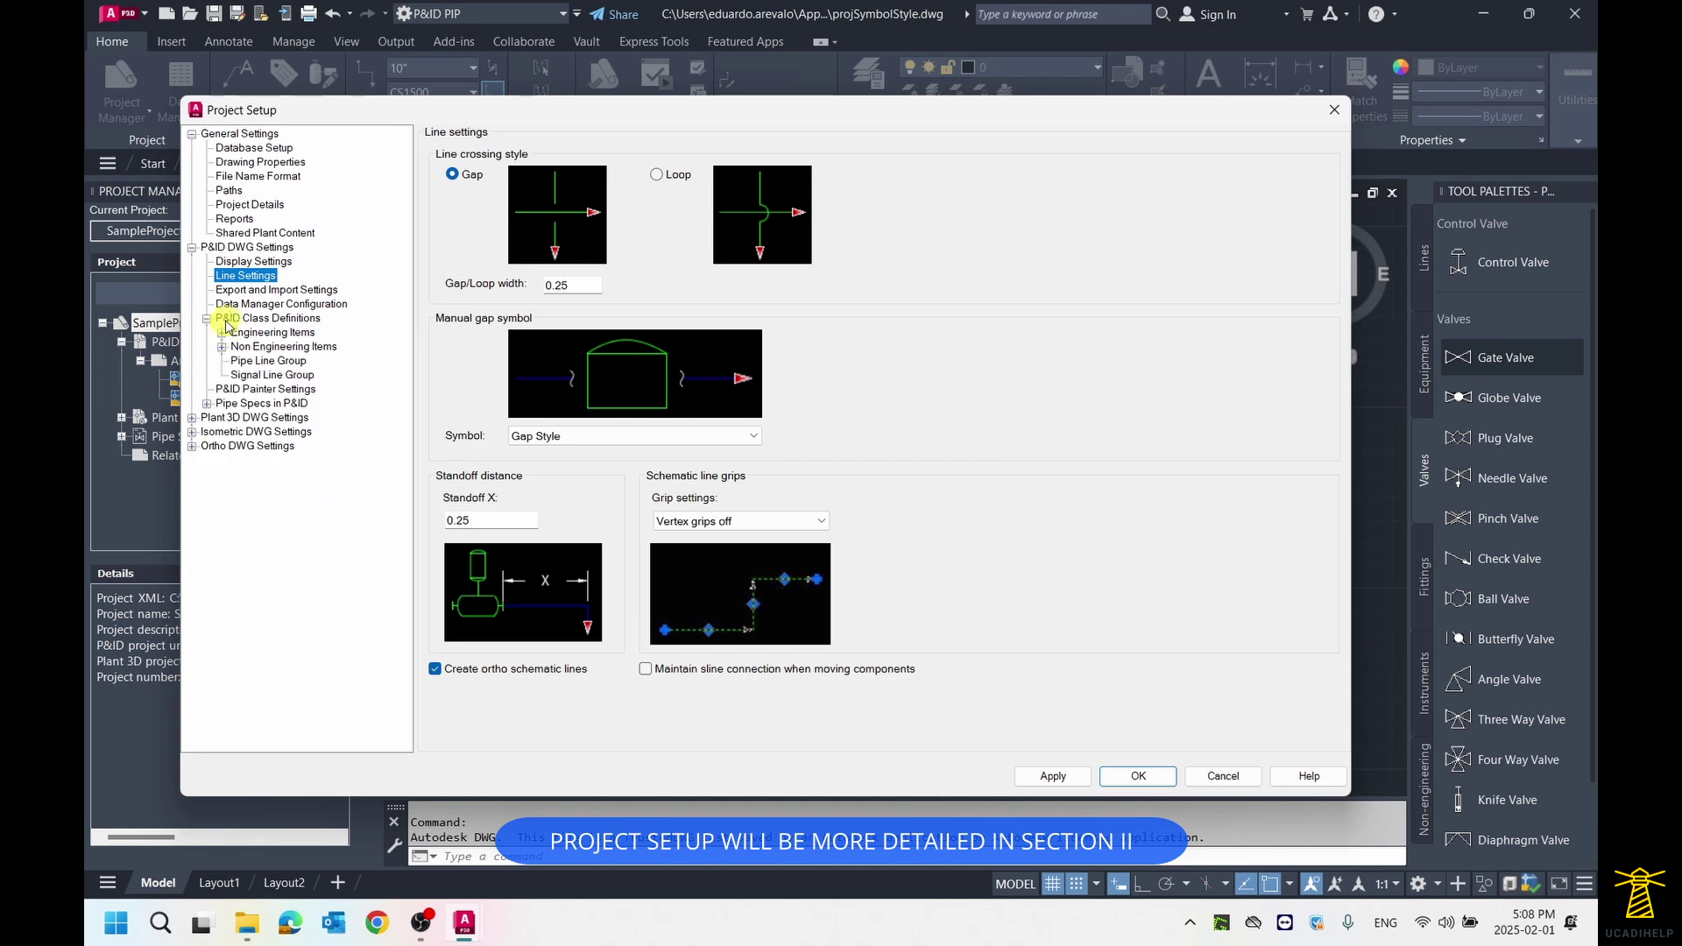
{"action": "left_click", "coordinate": [237, 291]}
{"action": "left_click", "coordinate": [240, 305]}
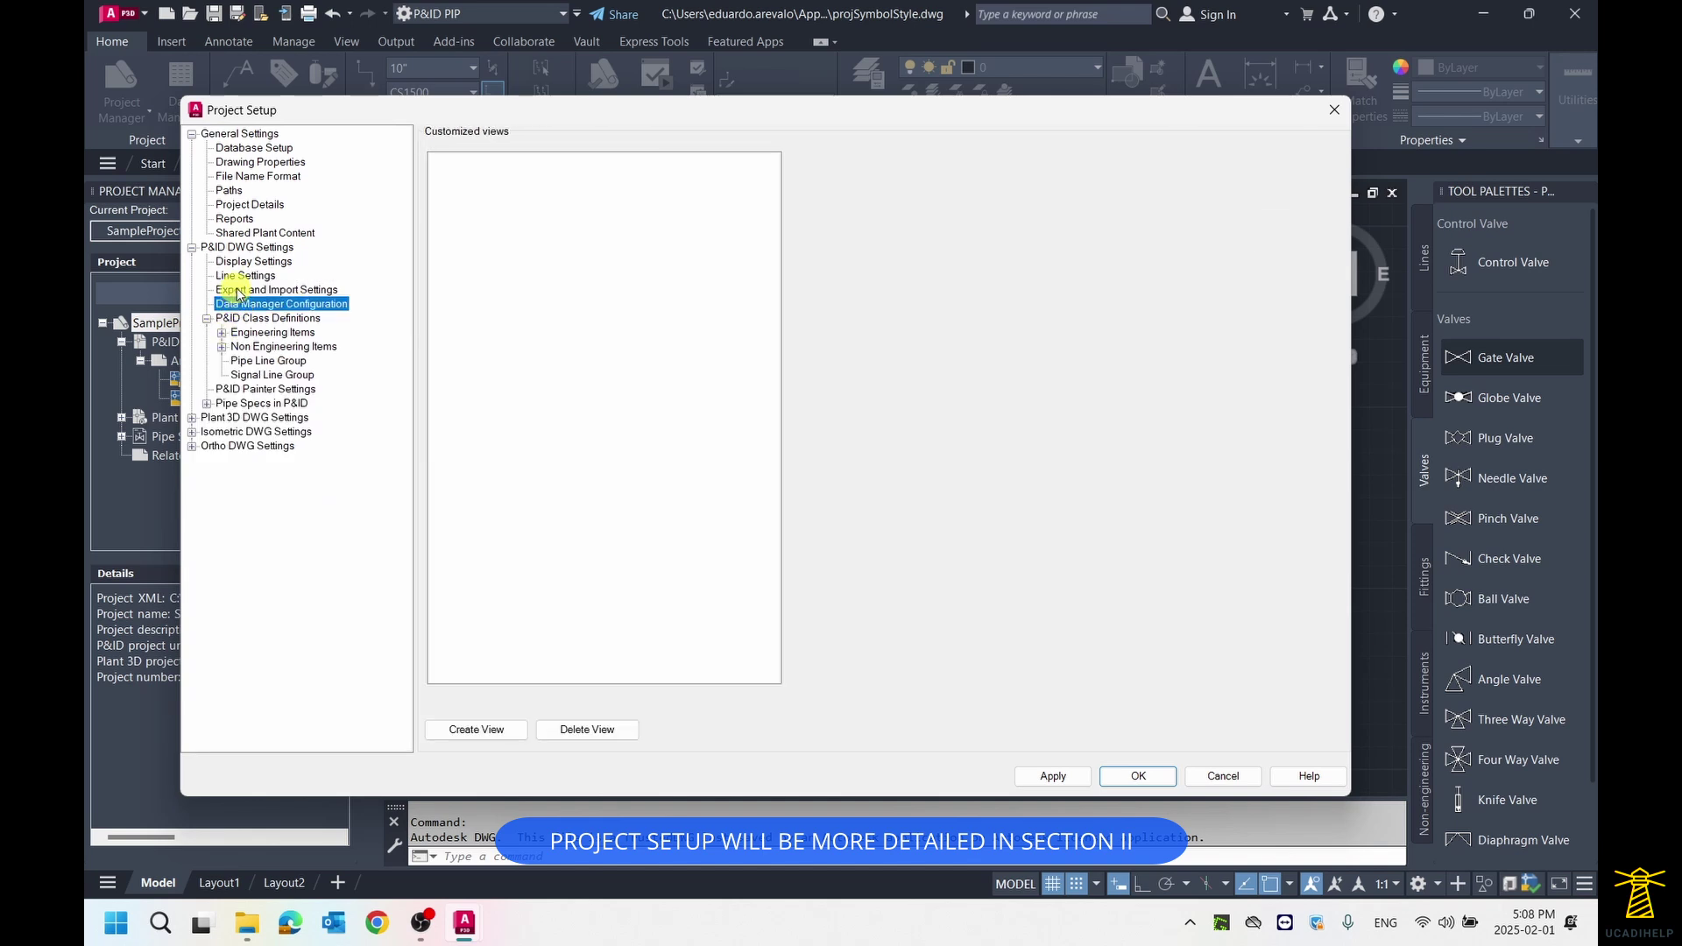
{"action": "left_click", "coordinate": [239, 290]}
{"action": "left_click", "coordinate": [246, 274]}
{"action": "left_click", "coordinate": [248, 261]}
{"action": "left_click", "coordinate": [246, 275]}
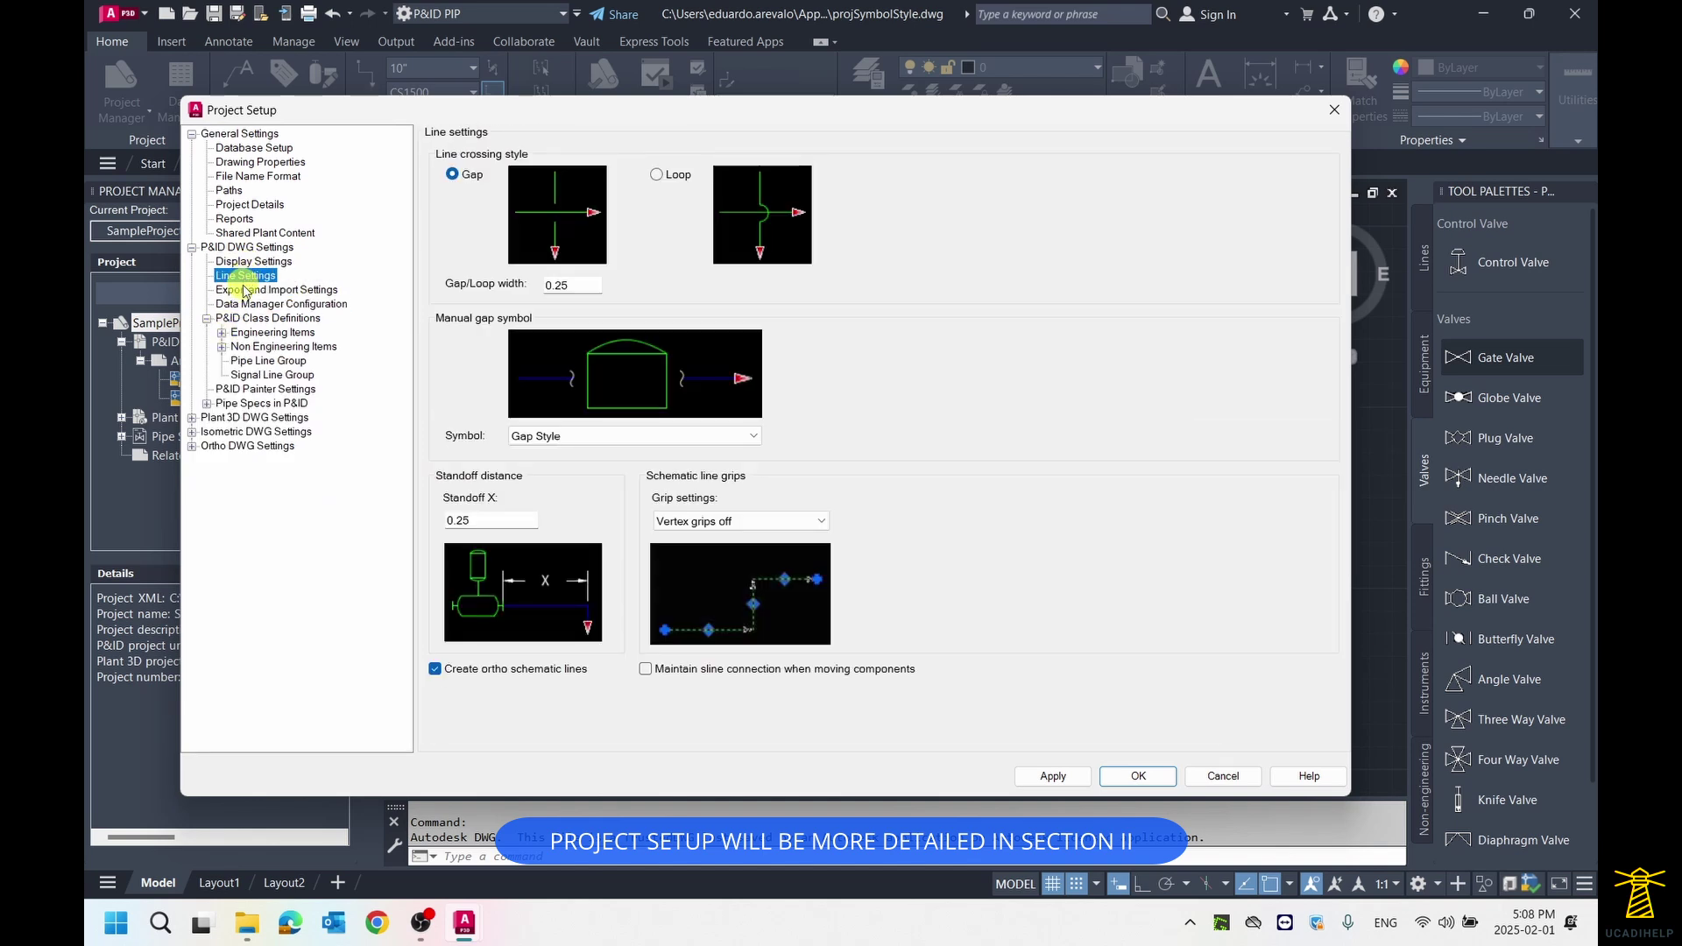
{"action": "left_click", "coordinate": [240, 290]}
{"action": "left_click", "coordinate": [238, 275]}
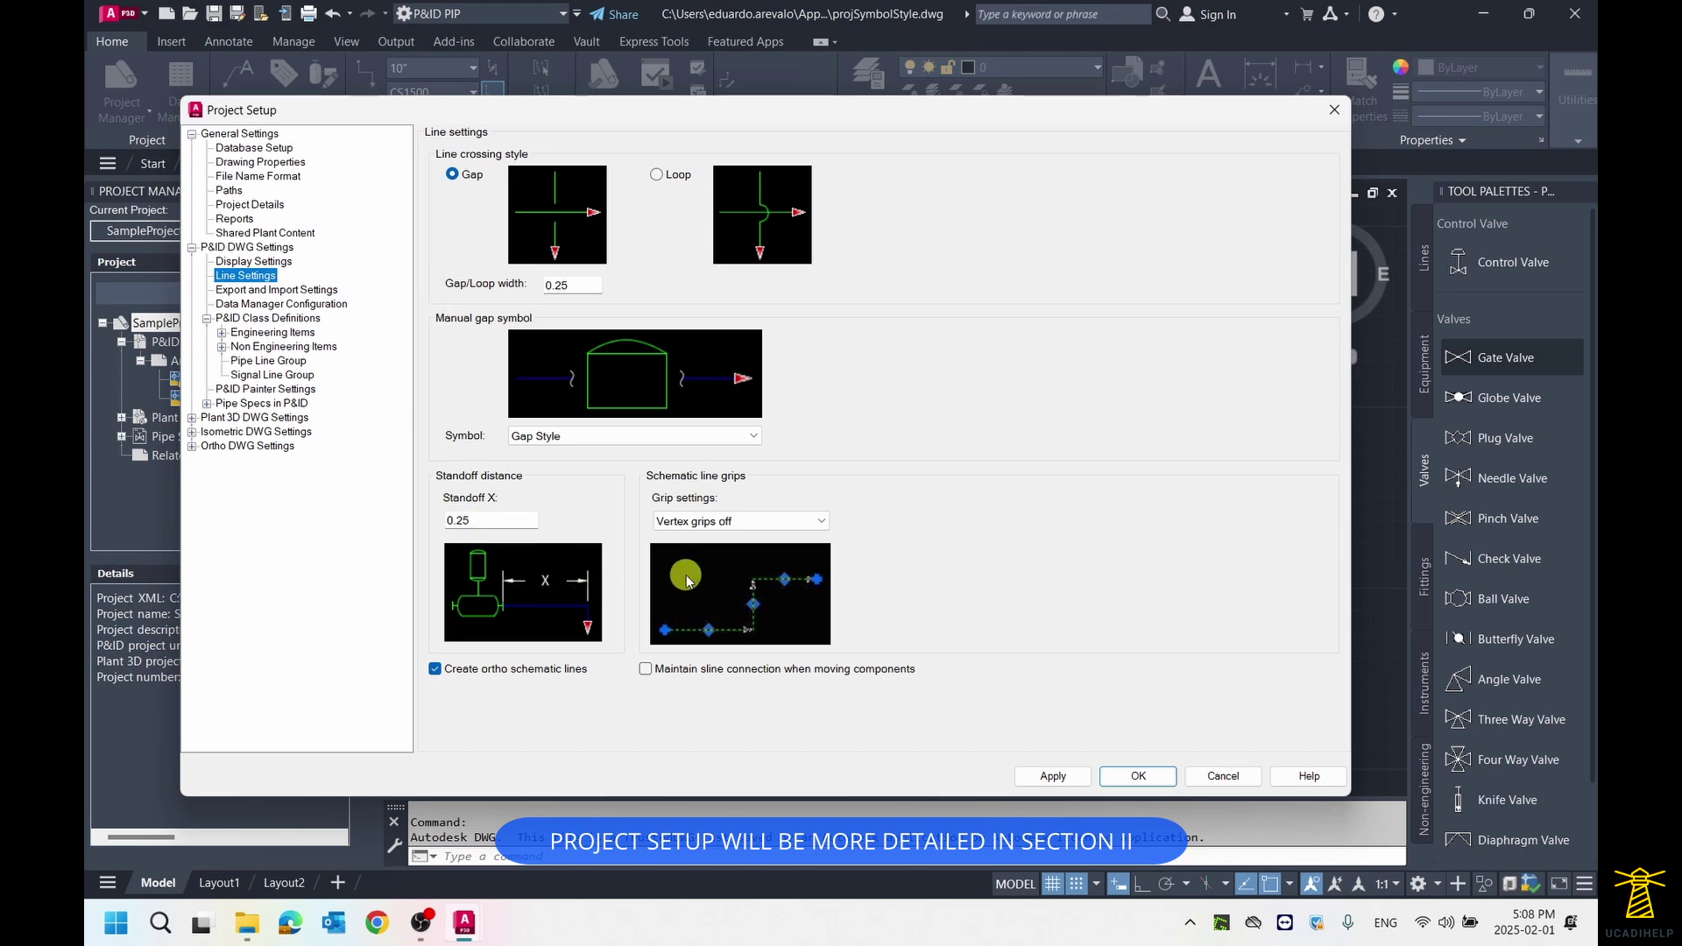
{"action": "left_click_drag", "start_coordinate": [1319, 111], "coordinate": [1285, 105]}
{"action": "left_click", "coordinate": [1300, 106]}
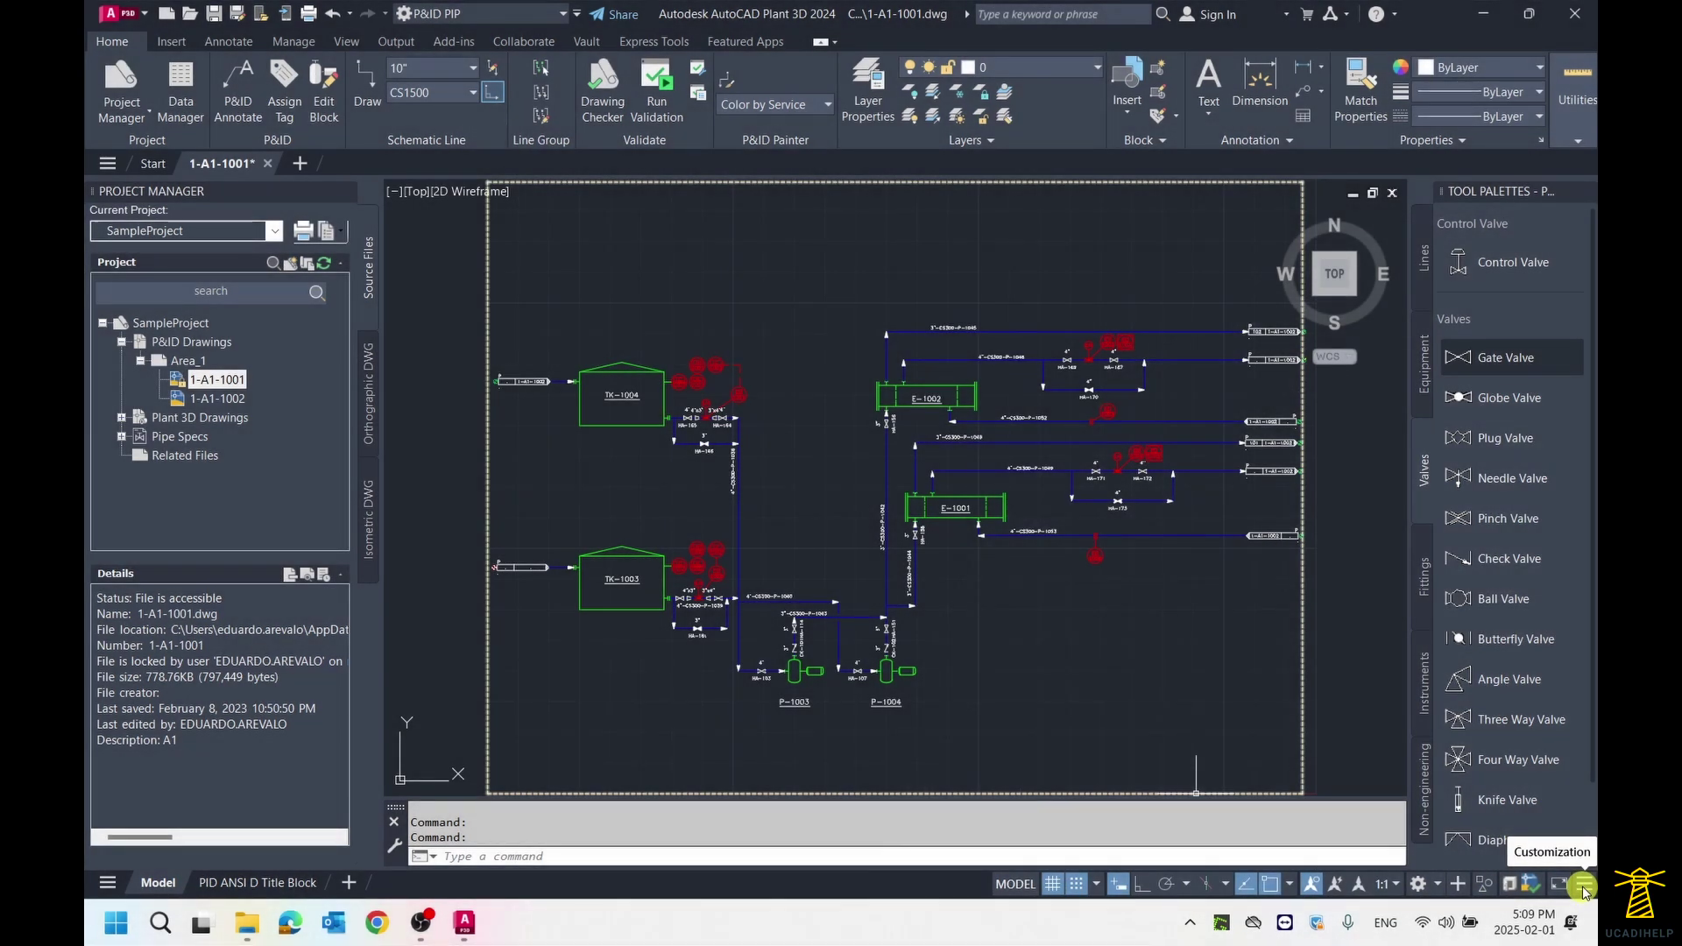
- Examine the status bar customization options, including Dynamic Input, and check the selection prompt at the cursor in the drawing
{"action": "left_click", "coordinate": [1582, 886]}
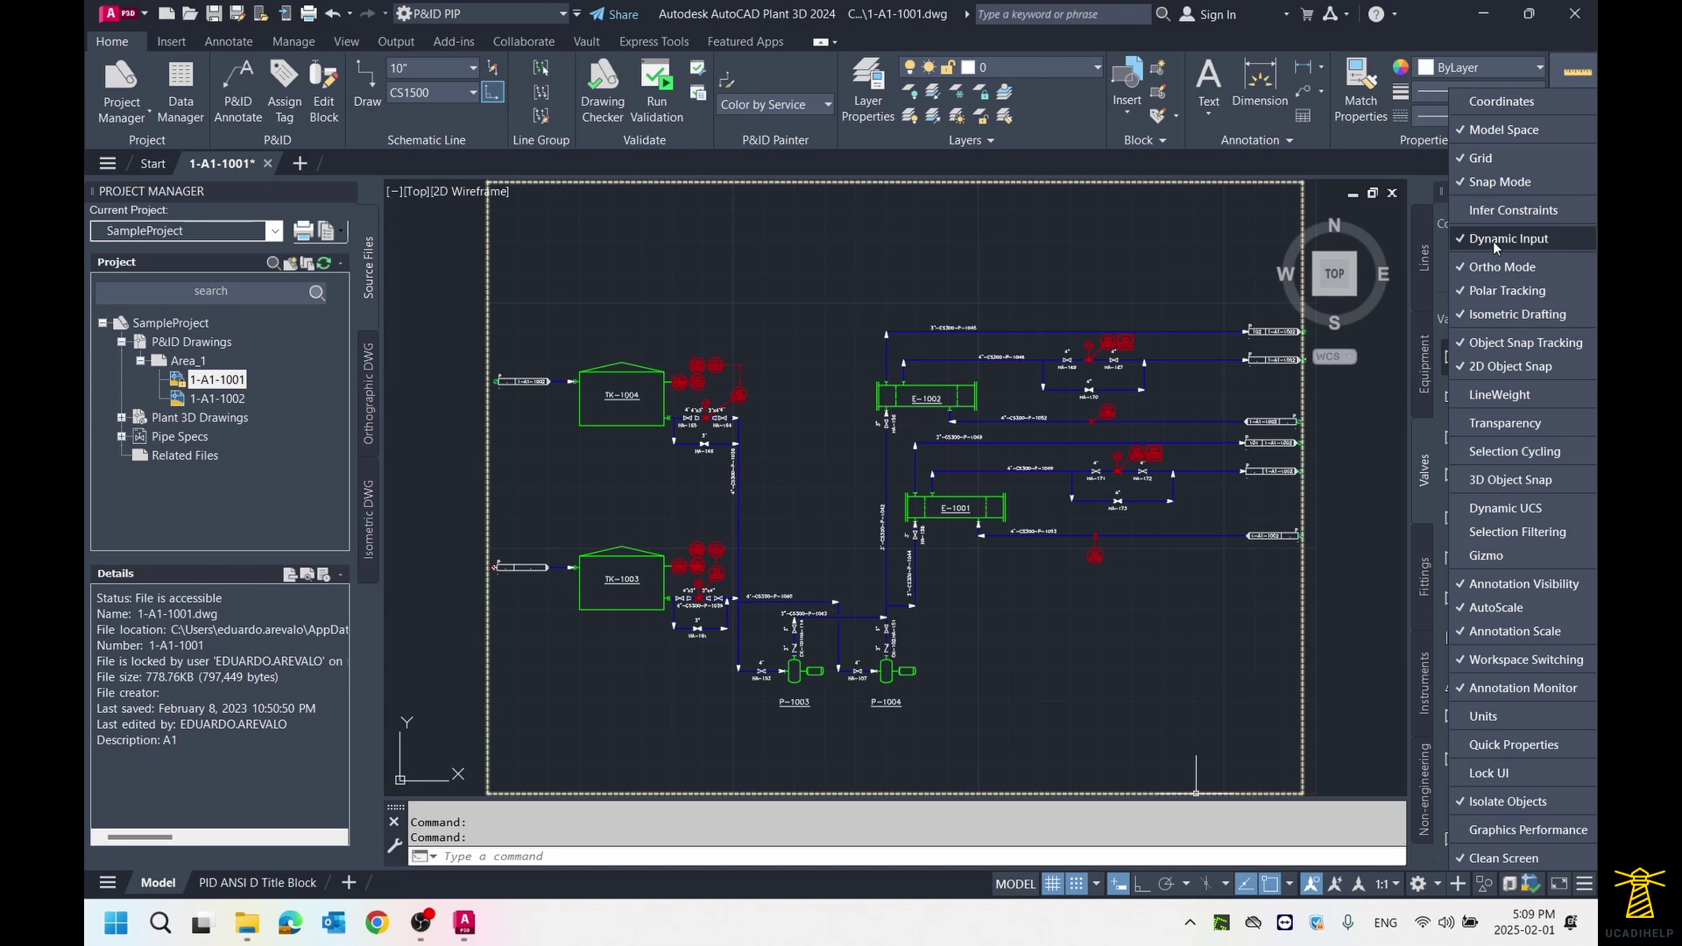
{"action": "left_click", "coordinate": [1138, 720]}
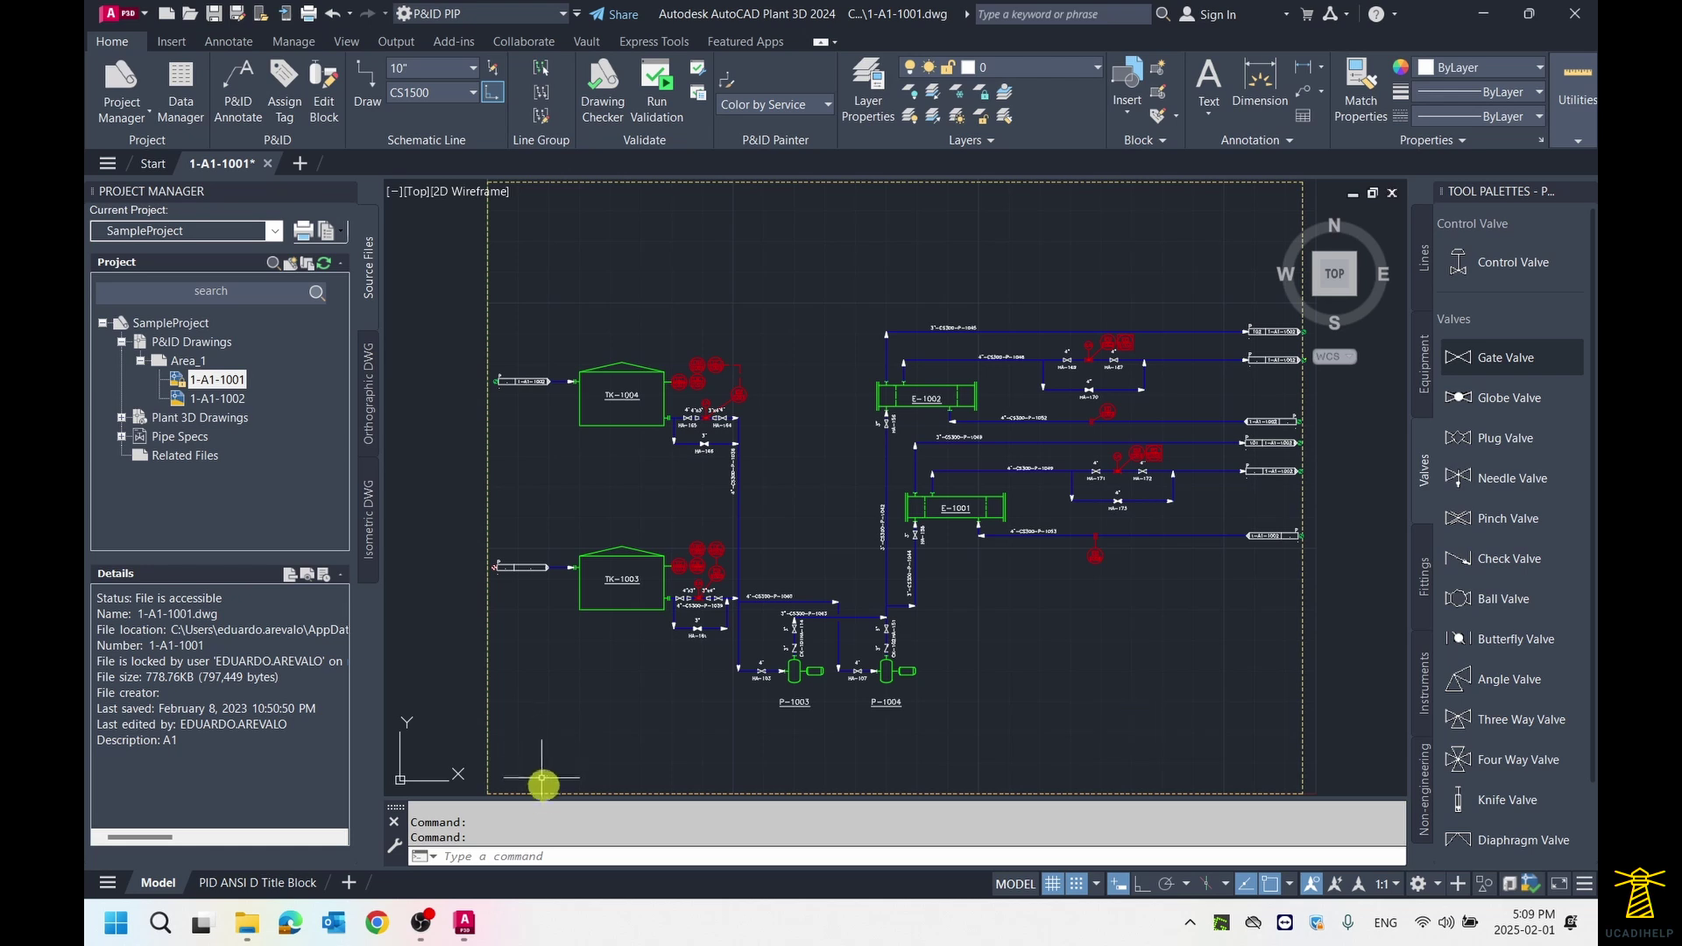
{"action": "left_click", "coordinate": [478, 854]}
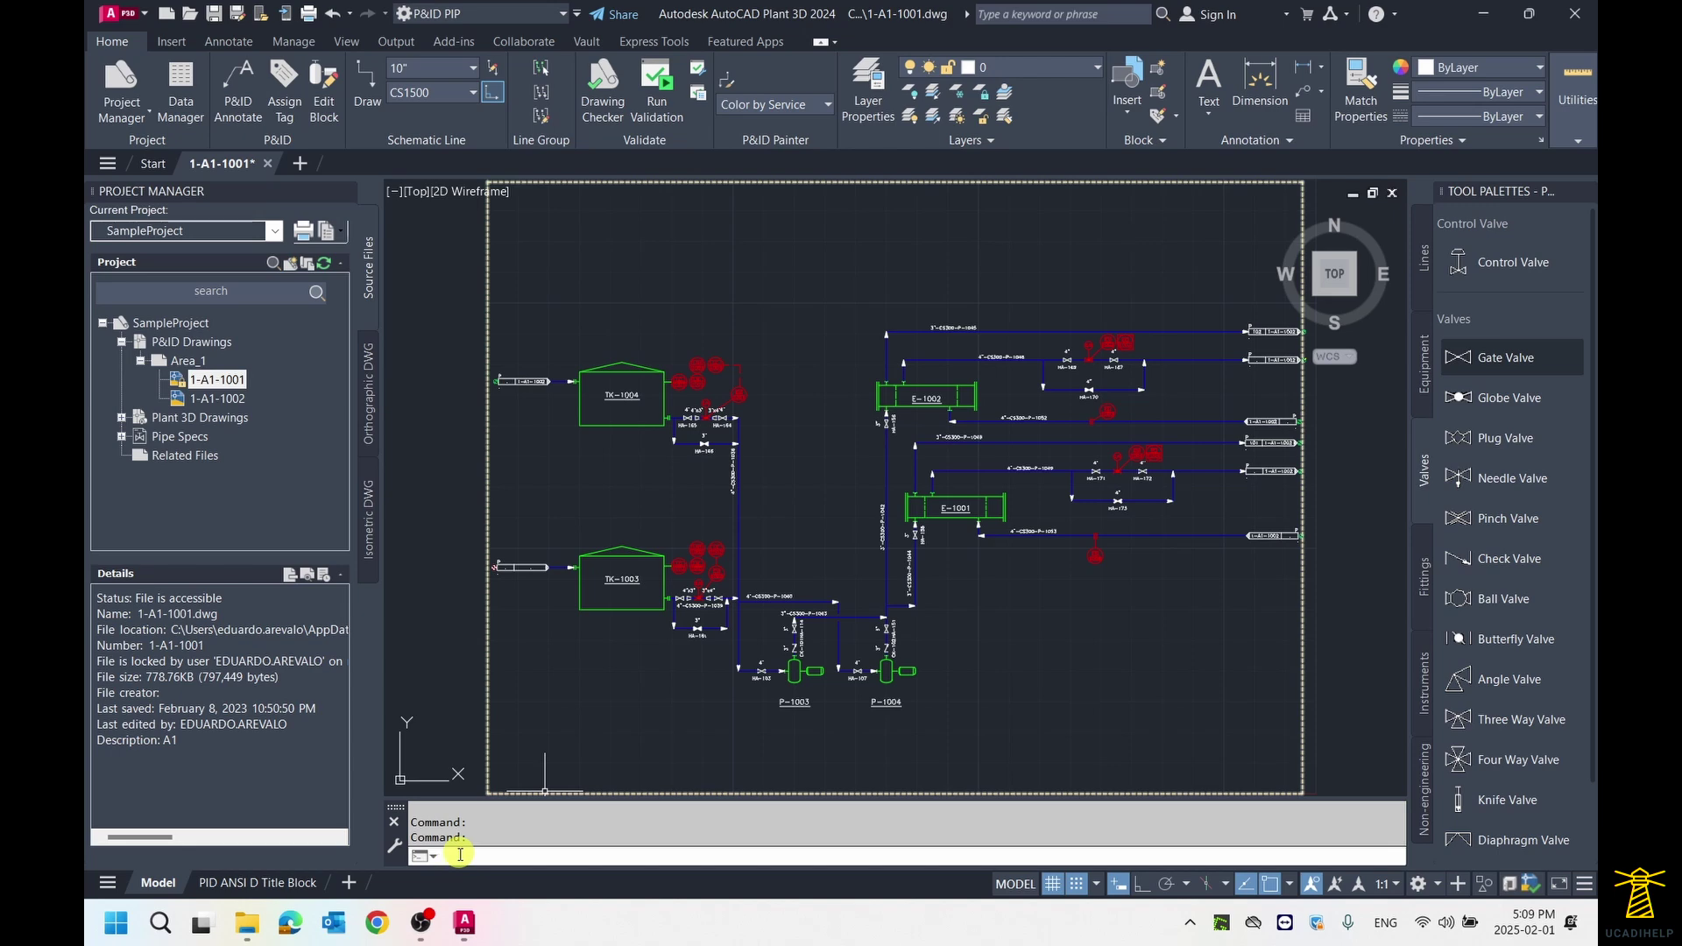
{"action": "left_click", "coordinate": [1033, 671]}
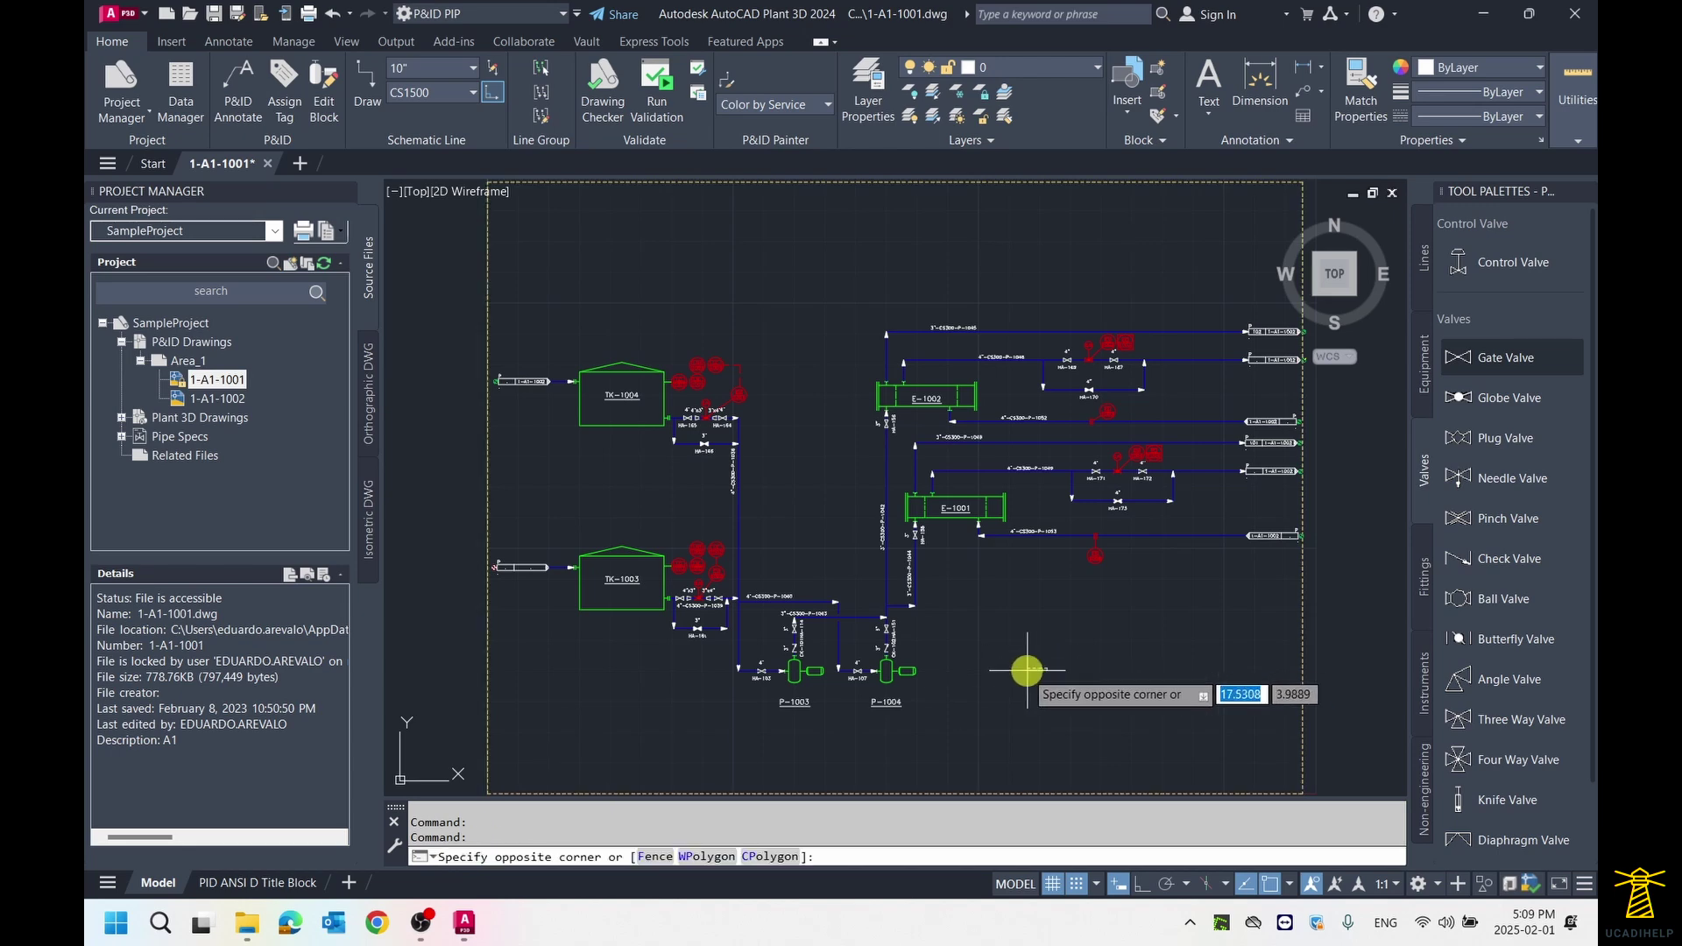
- Enter COPY at the cursor near pump P-1004, cancel the entry, and turn off Dynamic Input
{"action": "scroll", "coordinate": [911, 685], "scroll_direction": "up", "scroll_amount": 5}
{"action": "middle_click_drag", "start_coordinate": [828, 673], "coordinate": [947, 579]}
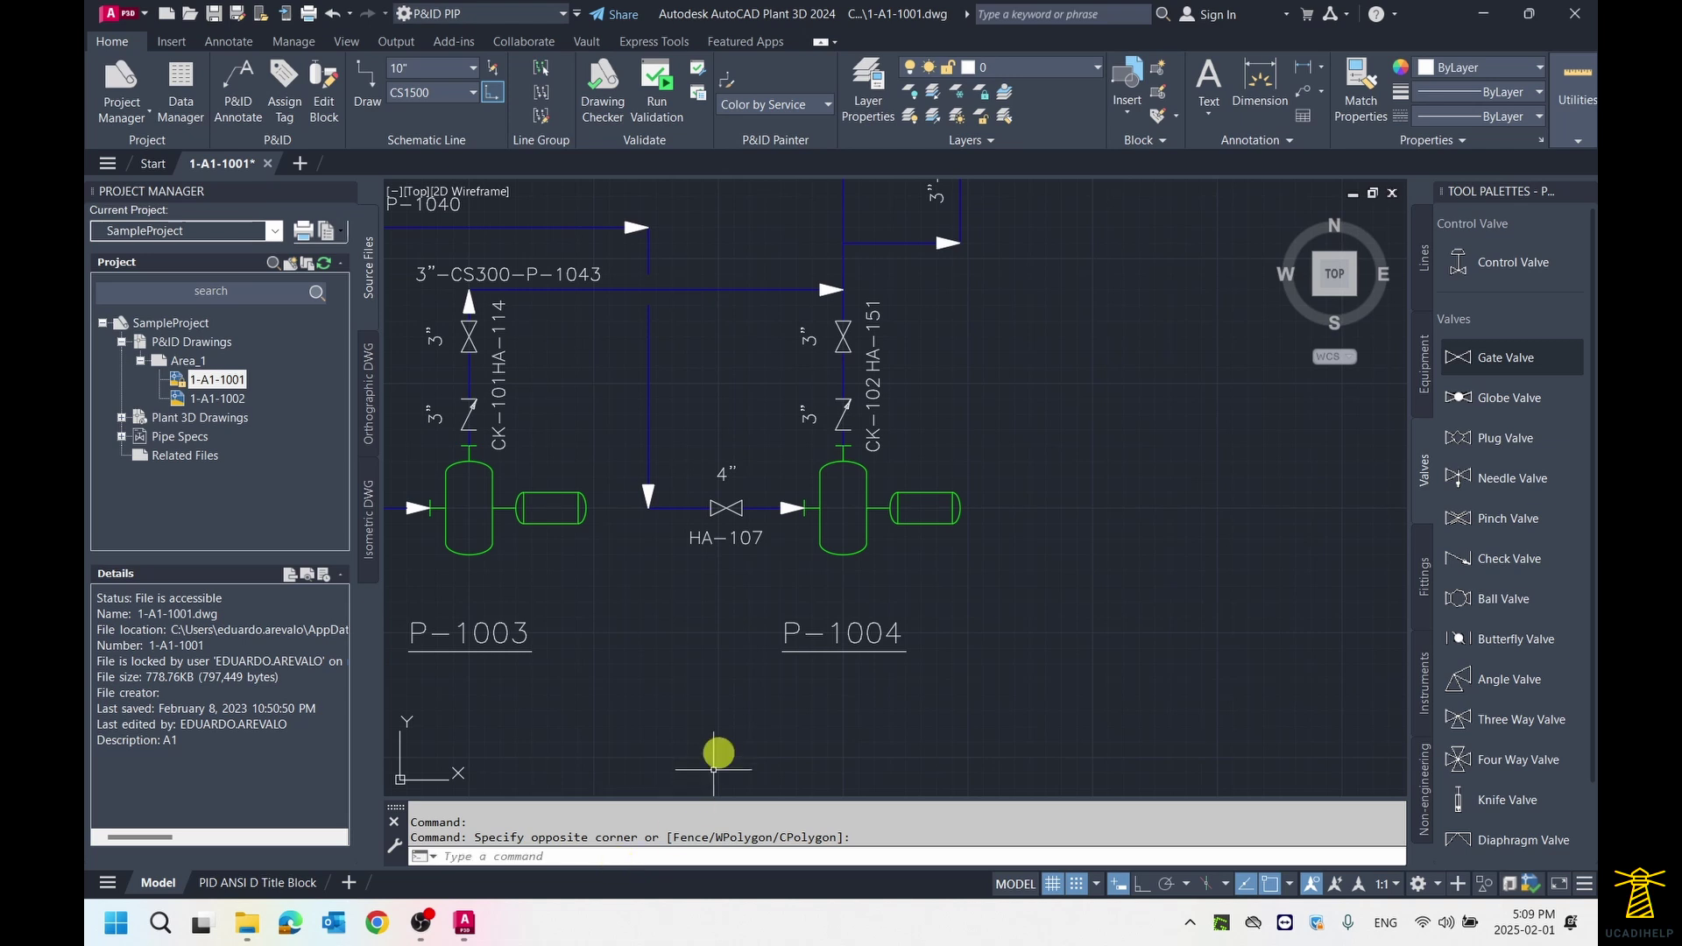
{"action": "double_click", "coordinate": [776, 615]}
{"action": "type", "text": "c"}
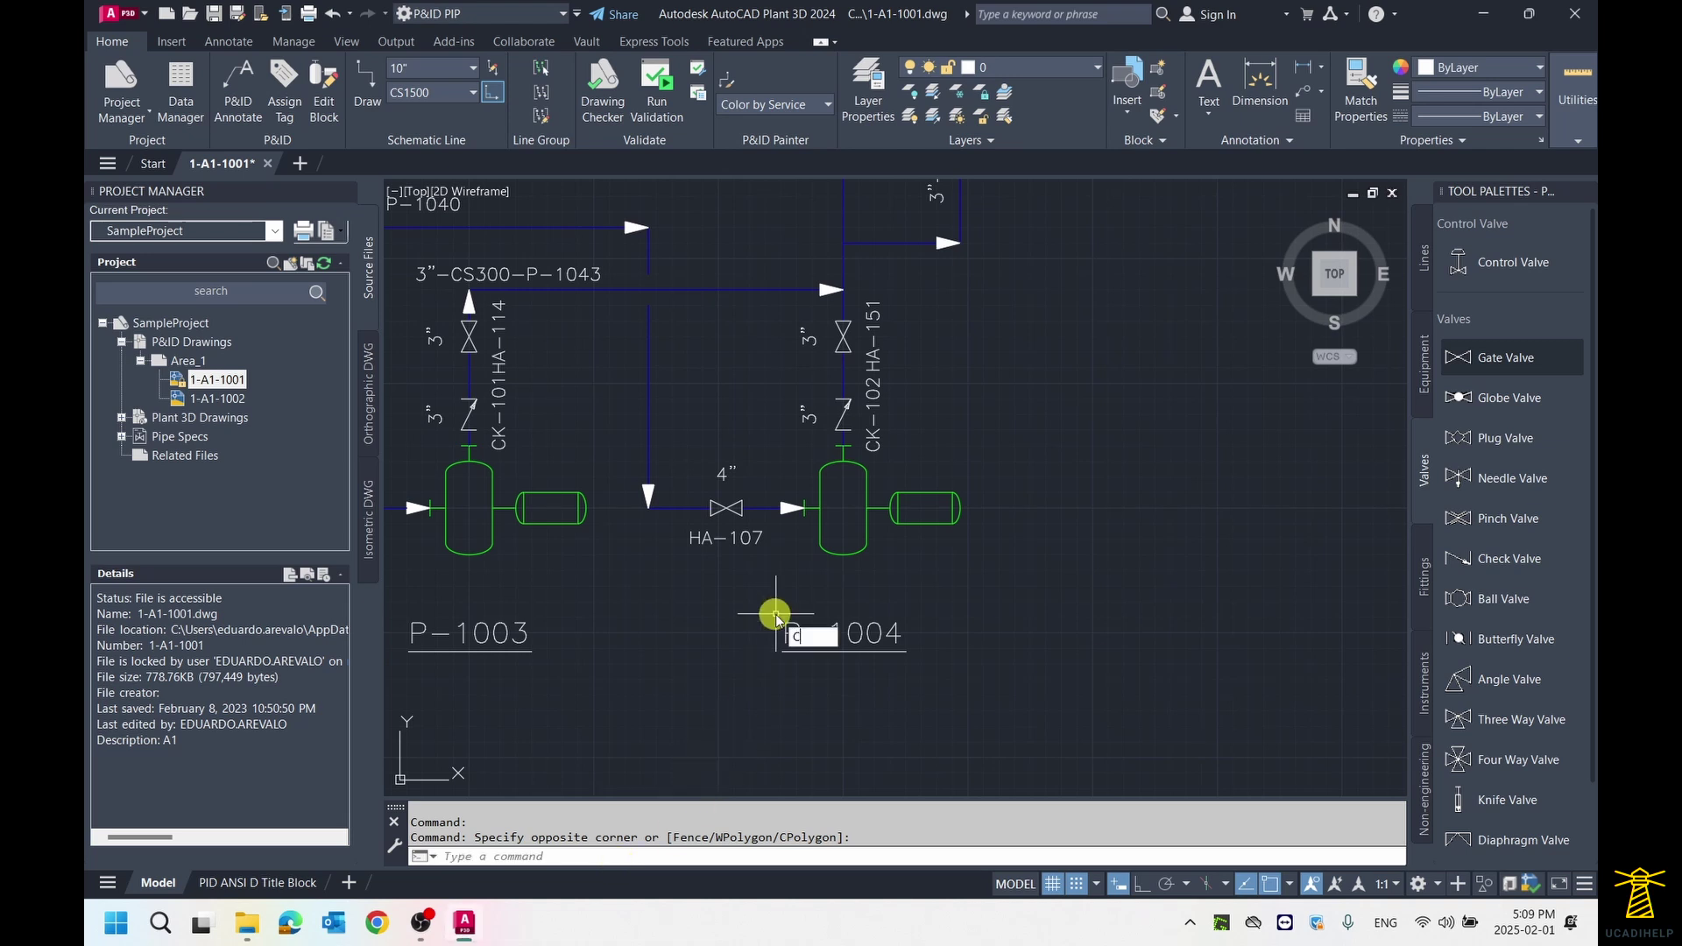
{"action": "type", "text": "opy"}
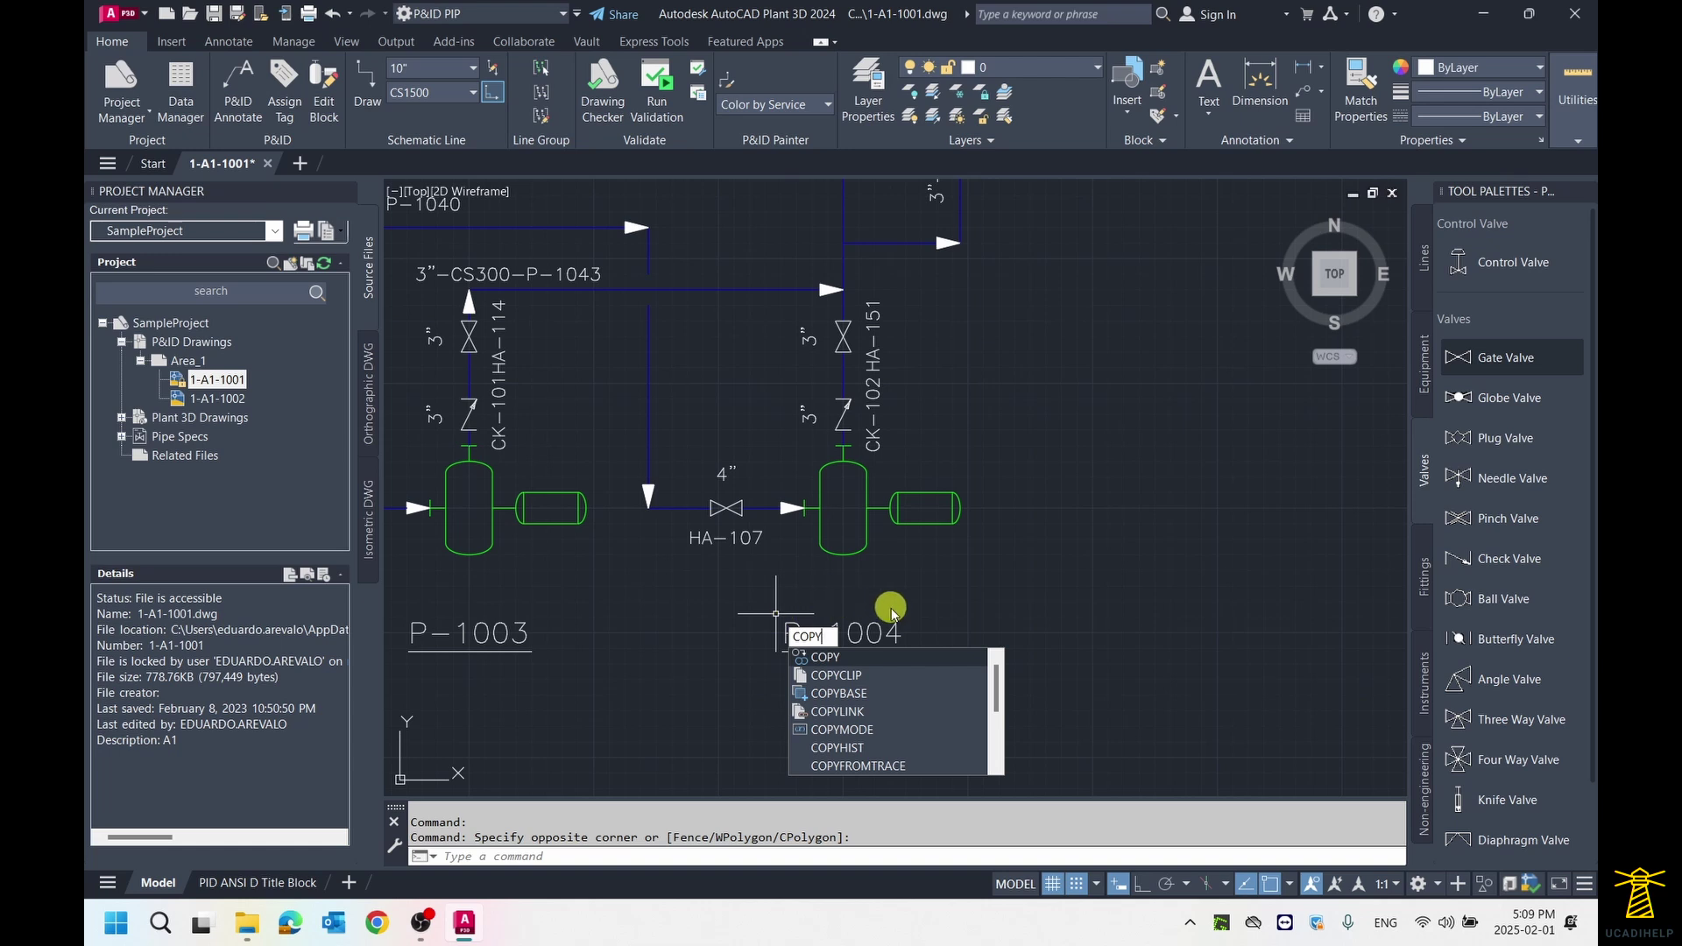
{"action": "key", "text": "Escape"}
{"action": "left_click", "coordinate": [1119, 883]}
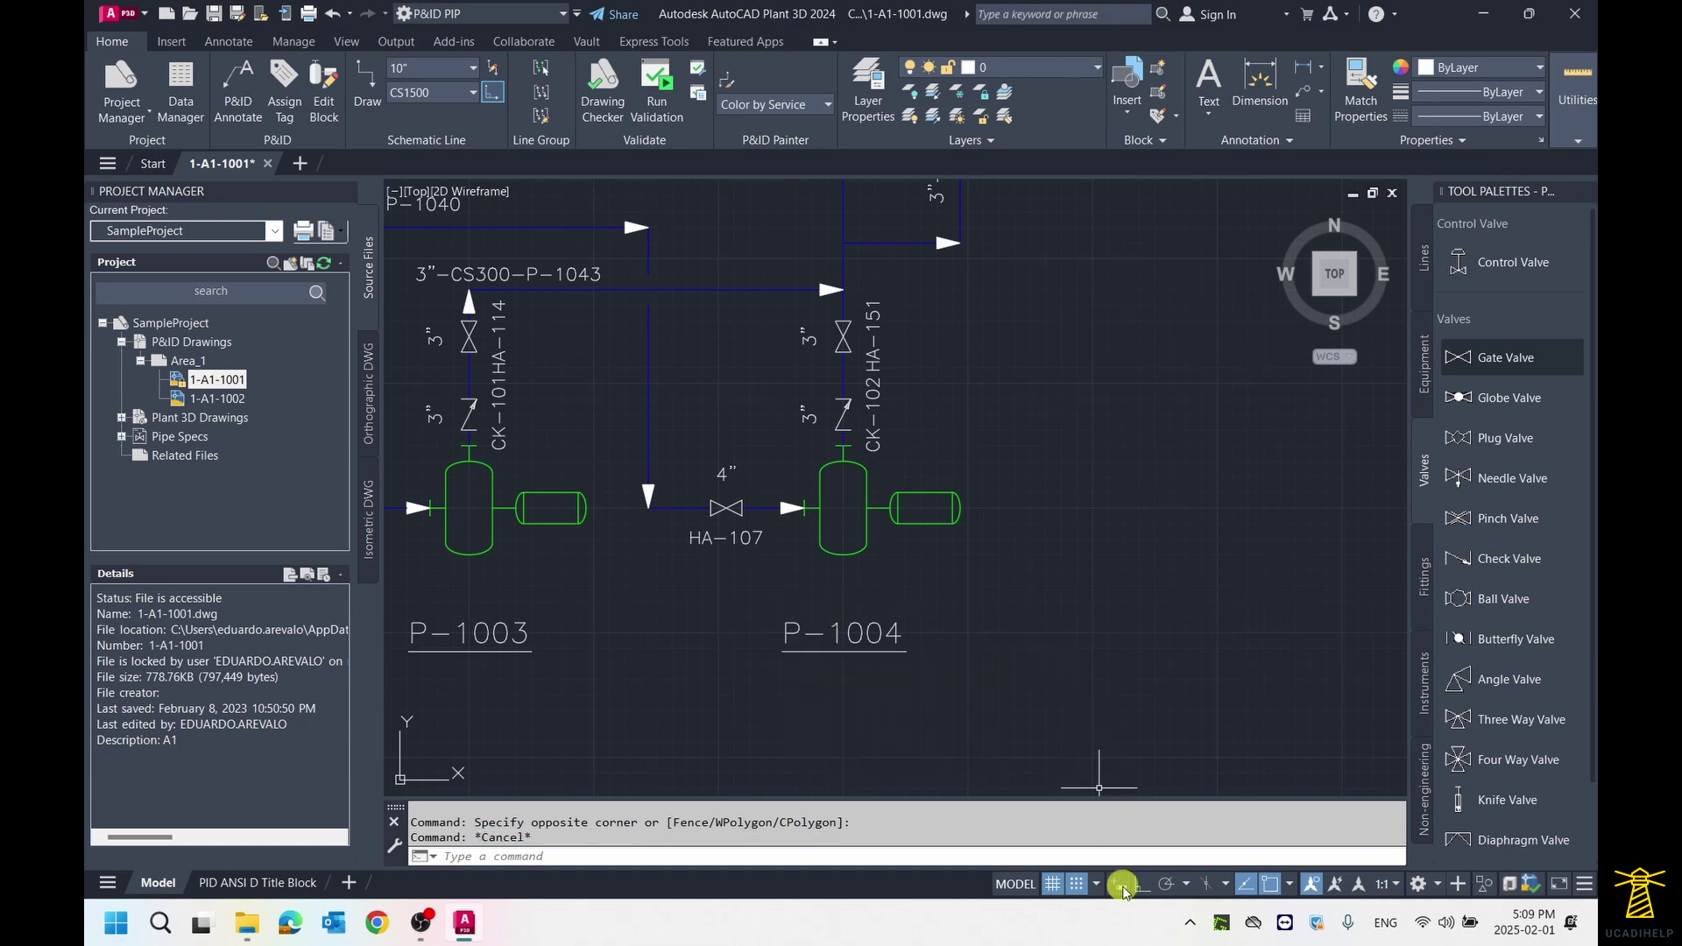
- Try to copy pump P-1004 into the empty space beside it, entering COPY on the command line
{"action": "left_click", "coordinate": [486, 856]}
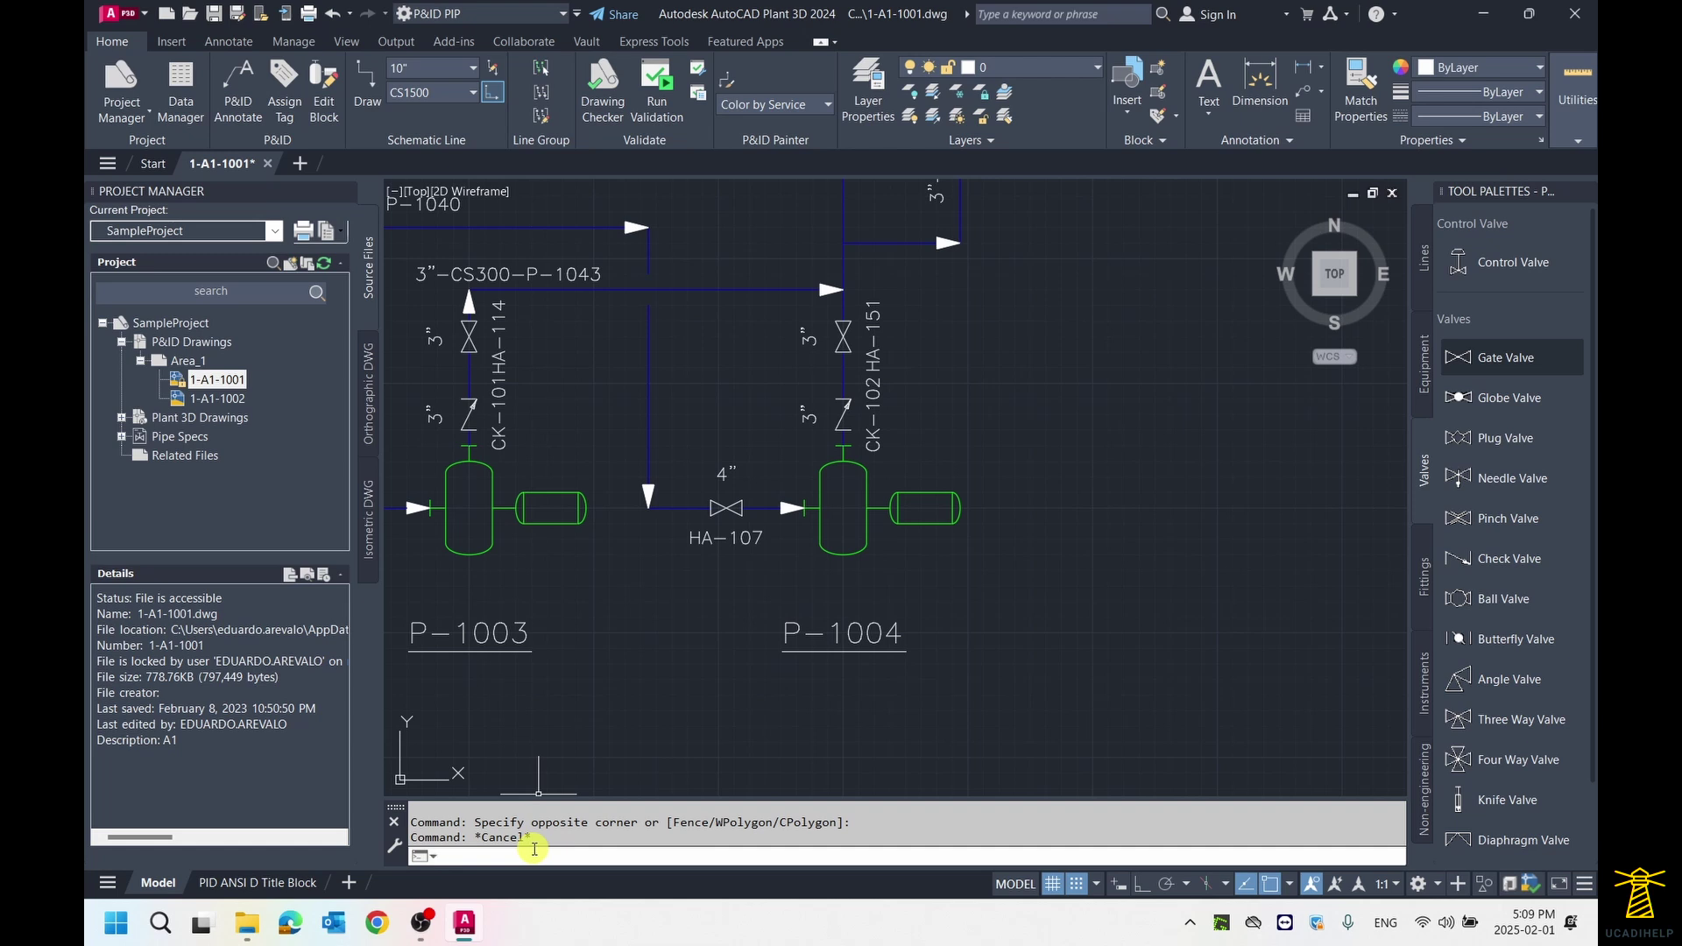
{"action": "type", "text": "COPY"}
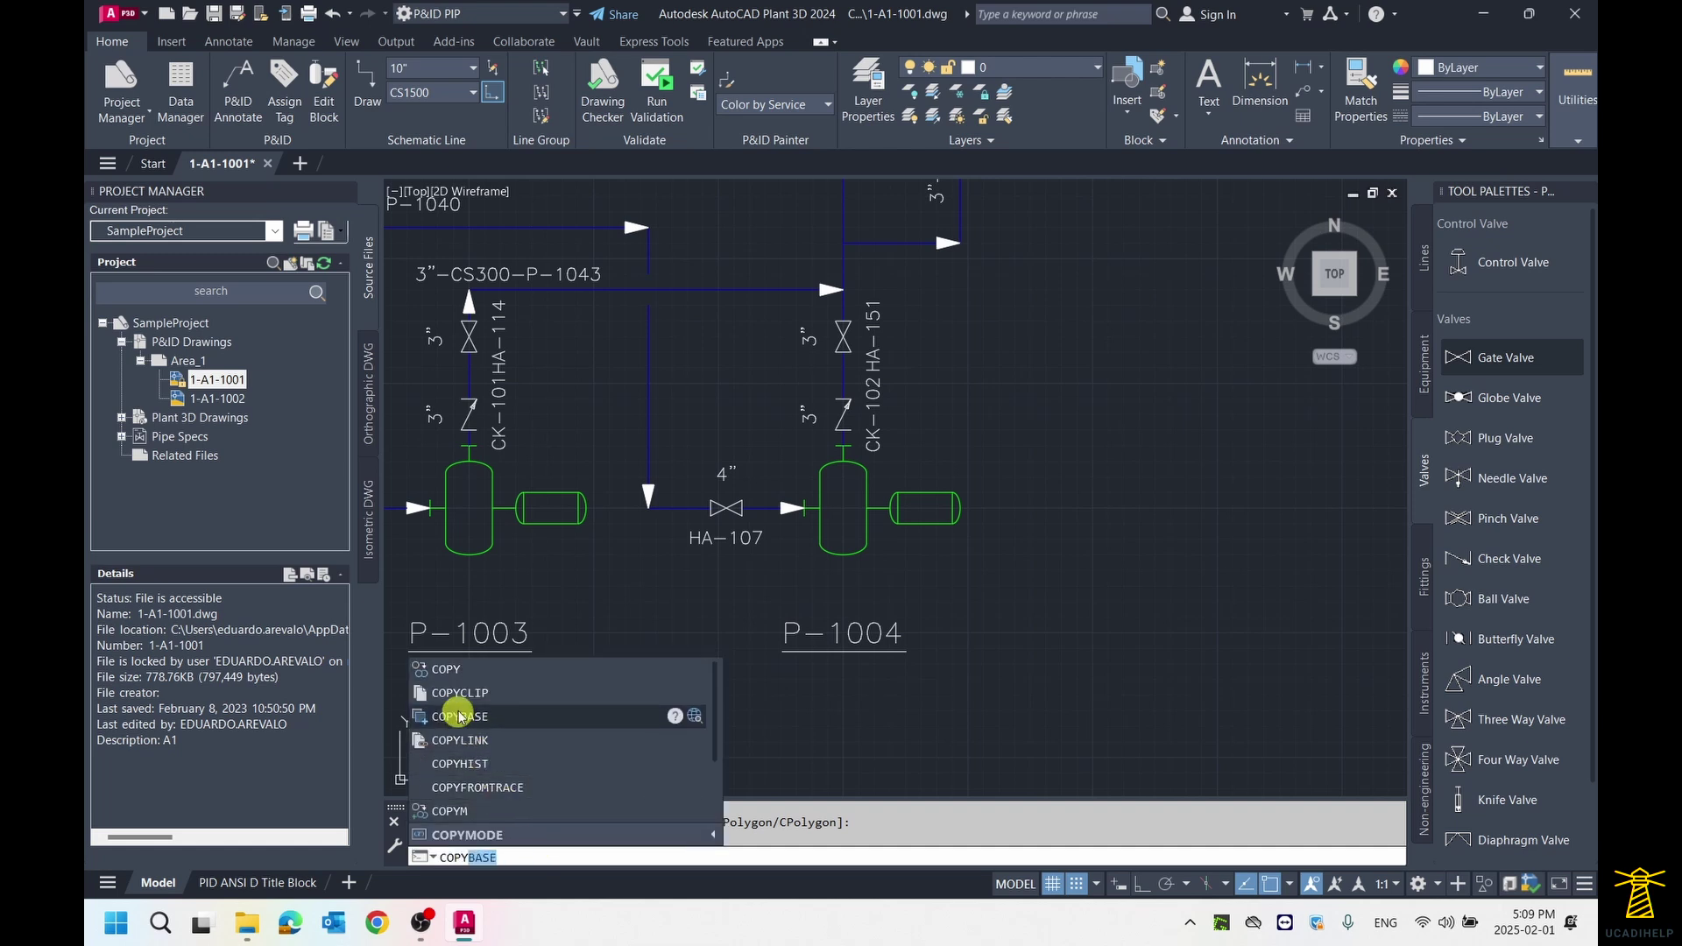
{"action": "left_click", "coordinate": [447, 669]}
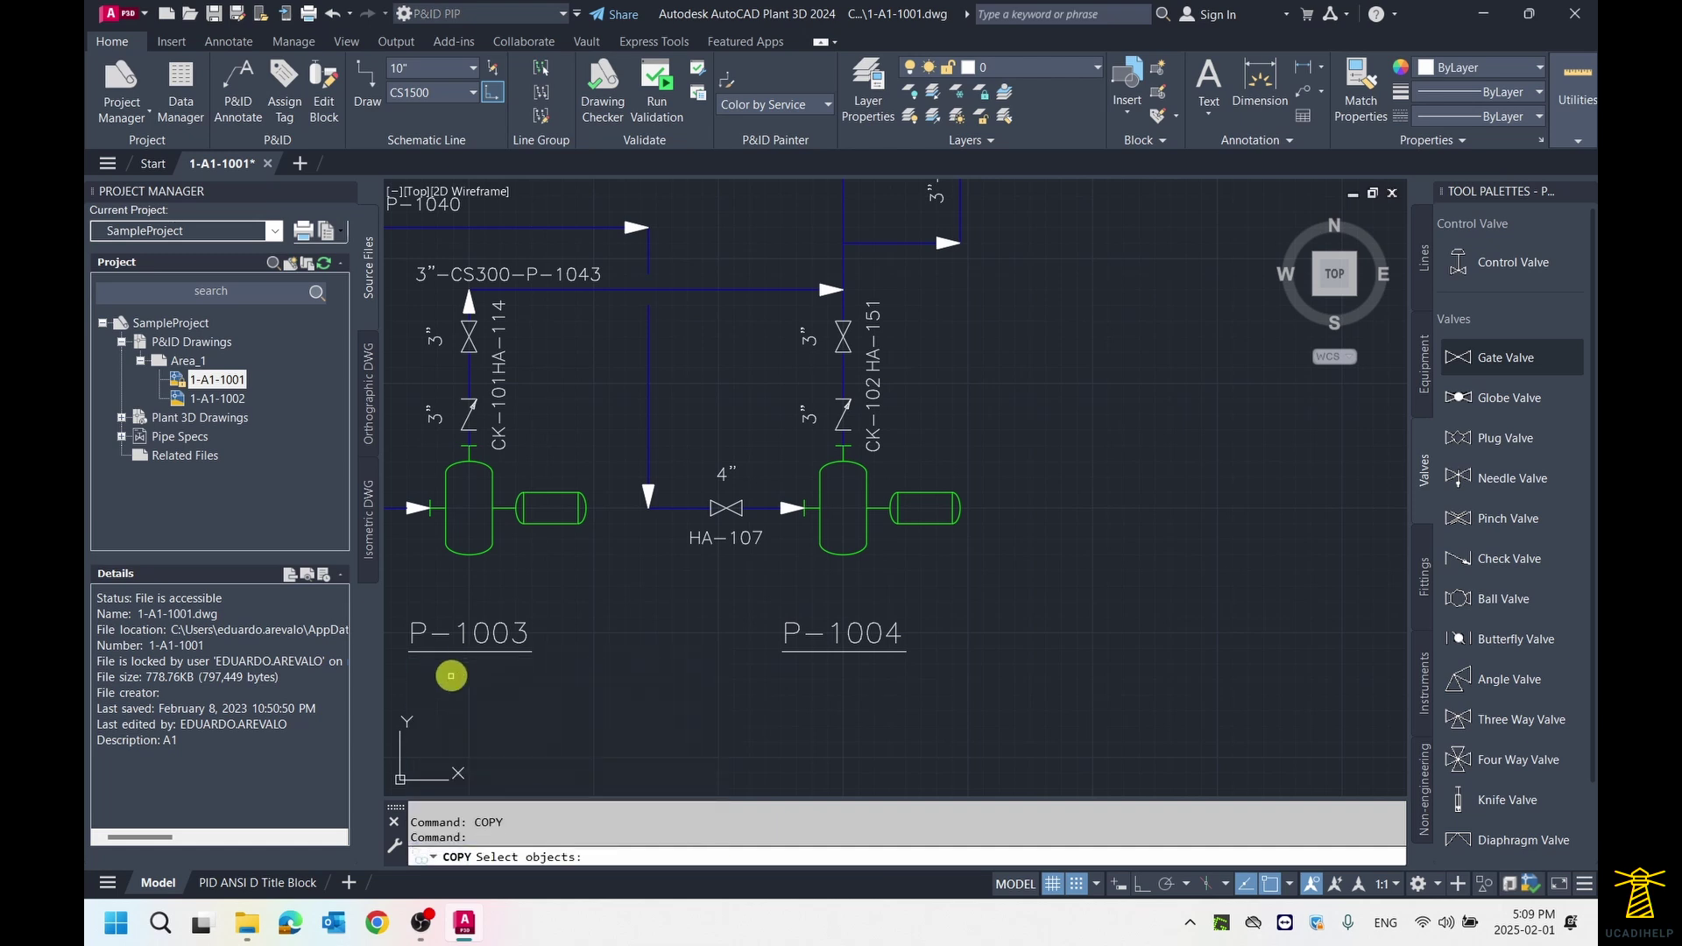
{"action": "left_click", "coordinate": [915, 493]}
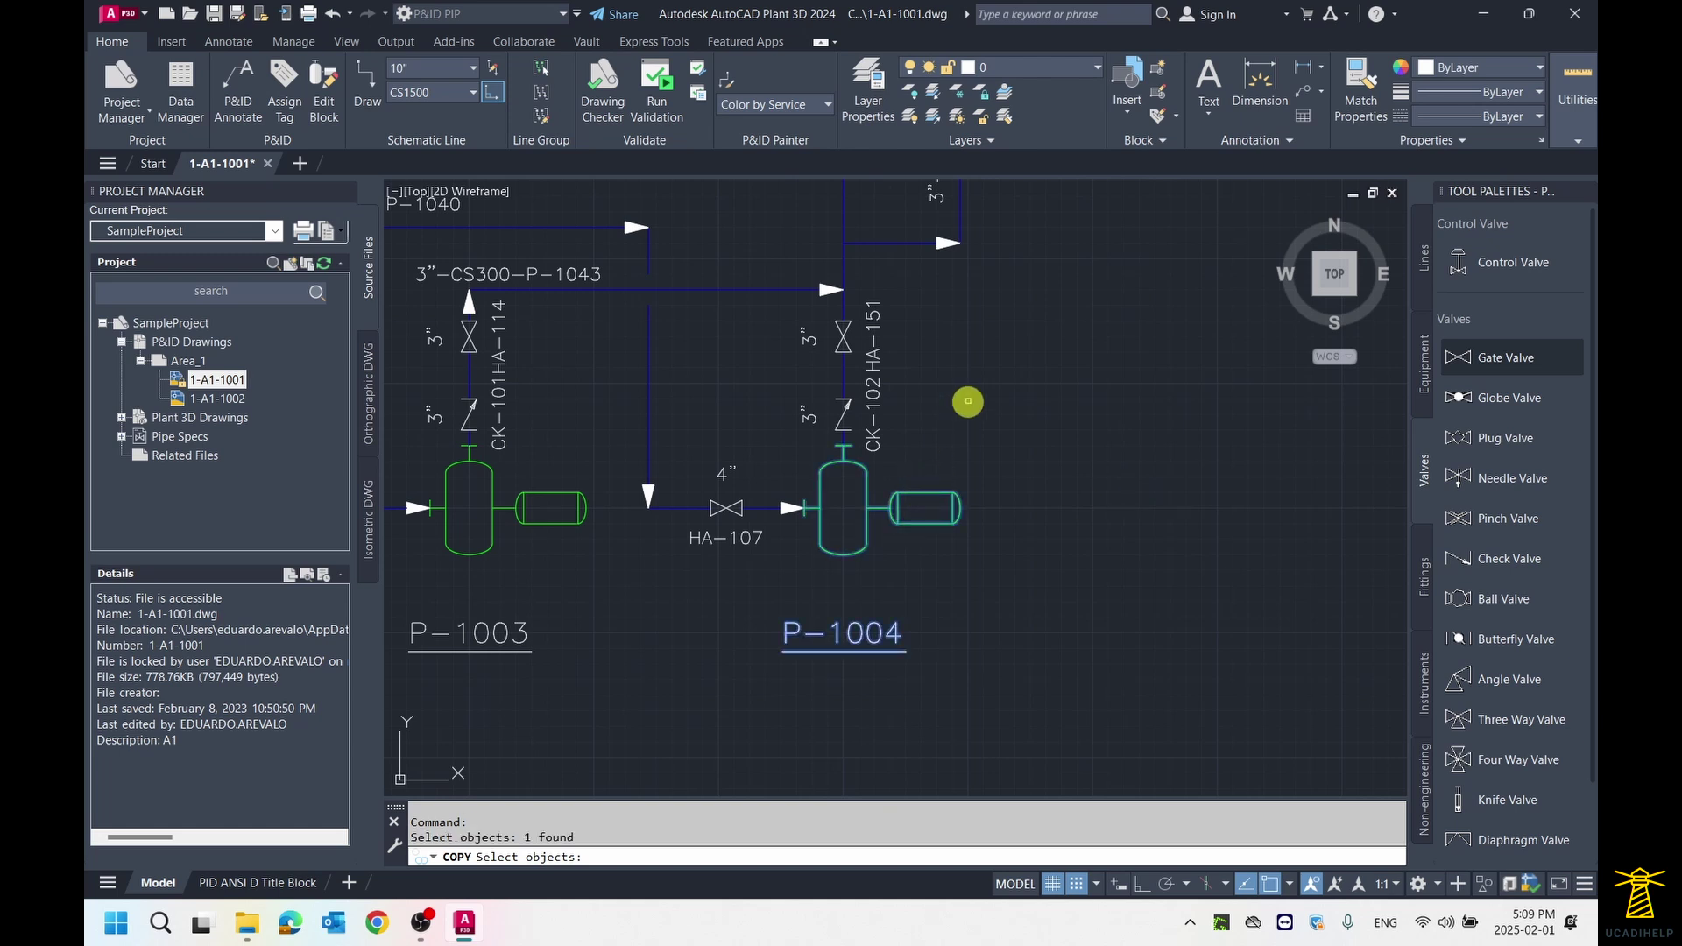
{"action": "key", "text": "Return"}
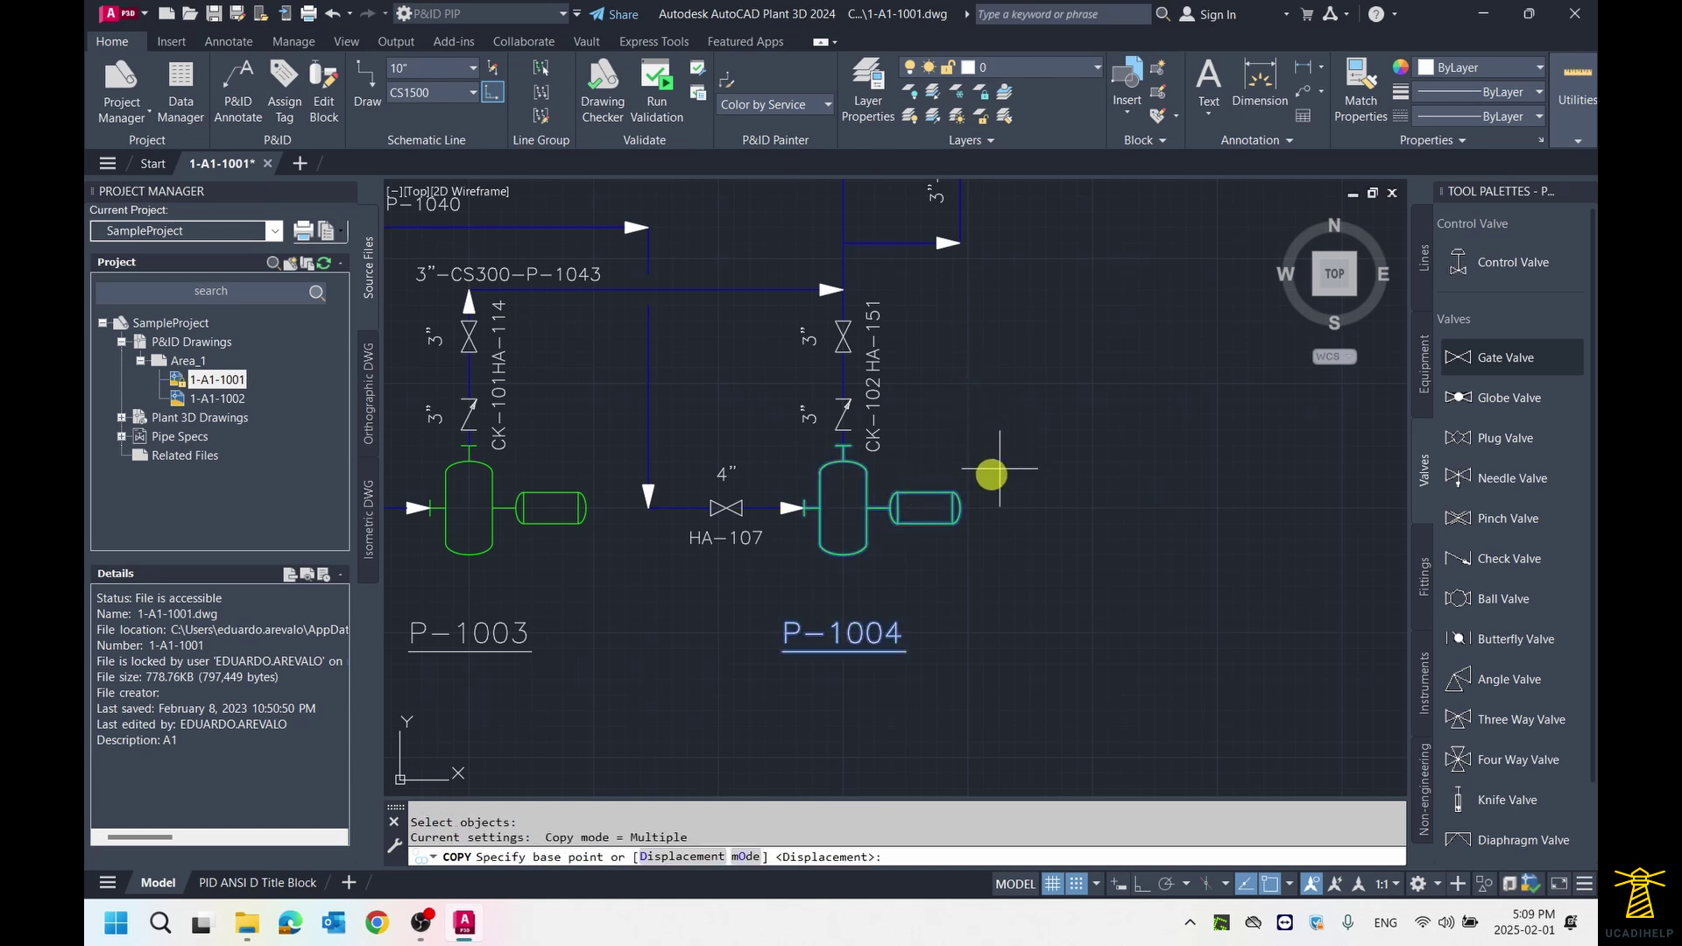
{"action": "left_click", "coordinate": [914, 571]}
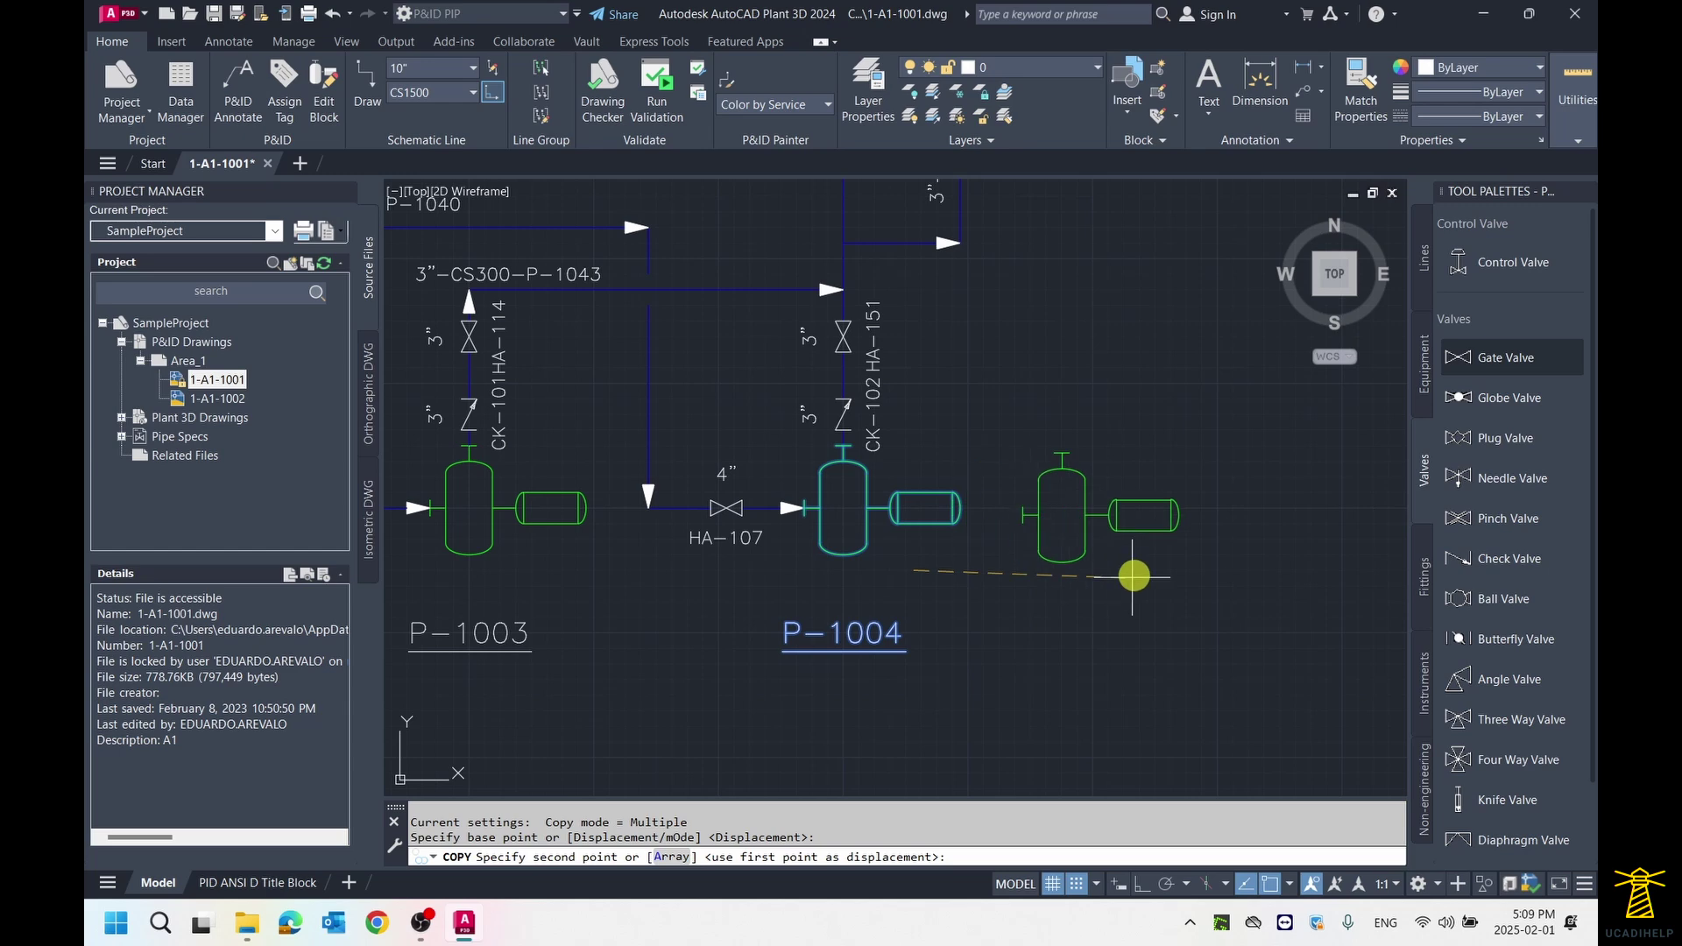
{"action": "key", "text": "Escape"}
{"action": "scroll", "coordinate": [1088, 564], "scroll_direction": "down", "scroll_amount": 2}
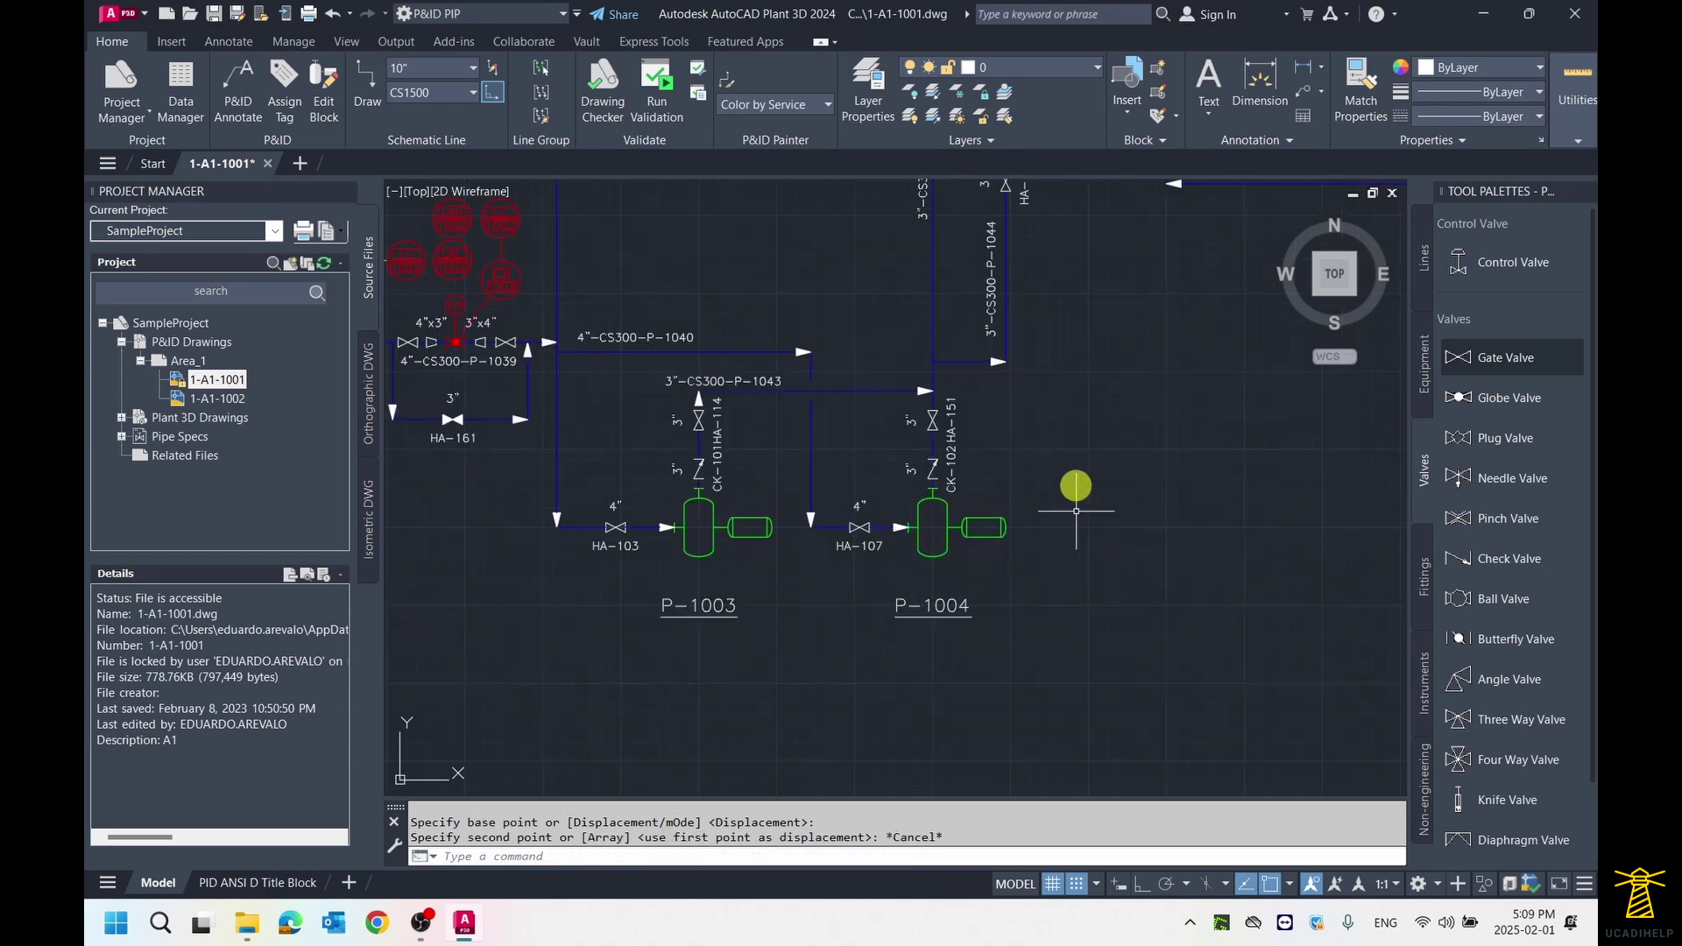
- Turn Dynamic Input back on for the drawing
{"action": "middle_click_drag", "start_coordinate": [1108, 380], "coordinate": [996, 590]}
{"action": "middle_click_drag", "start_coordinate": [1103, 330], "coordinate": [964, 439]}
{"action": "scroll", "coordinate": [964, 437], "scroll_direction": "up", "scroll_amount": 4}
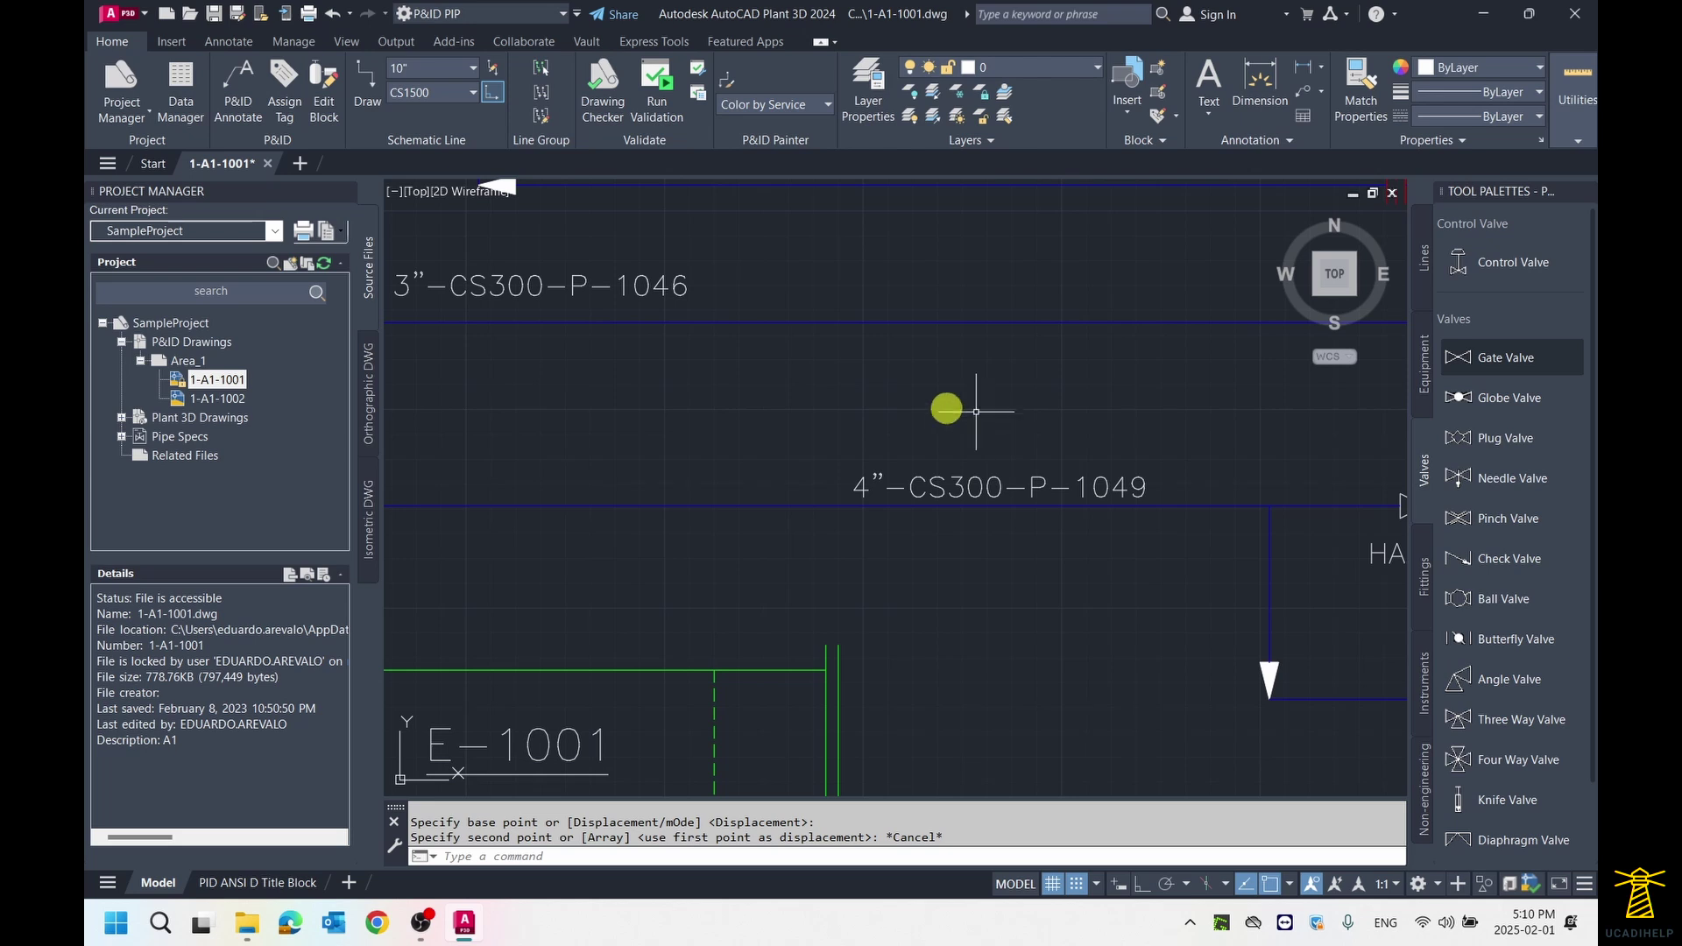
{"action": "left_click", "coordinate": [1122, 887]}
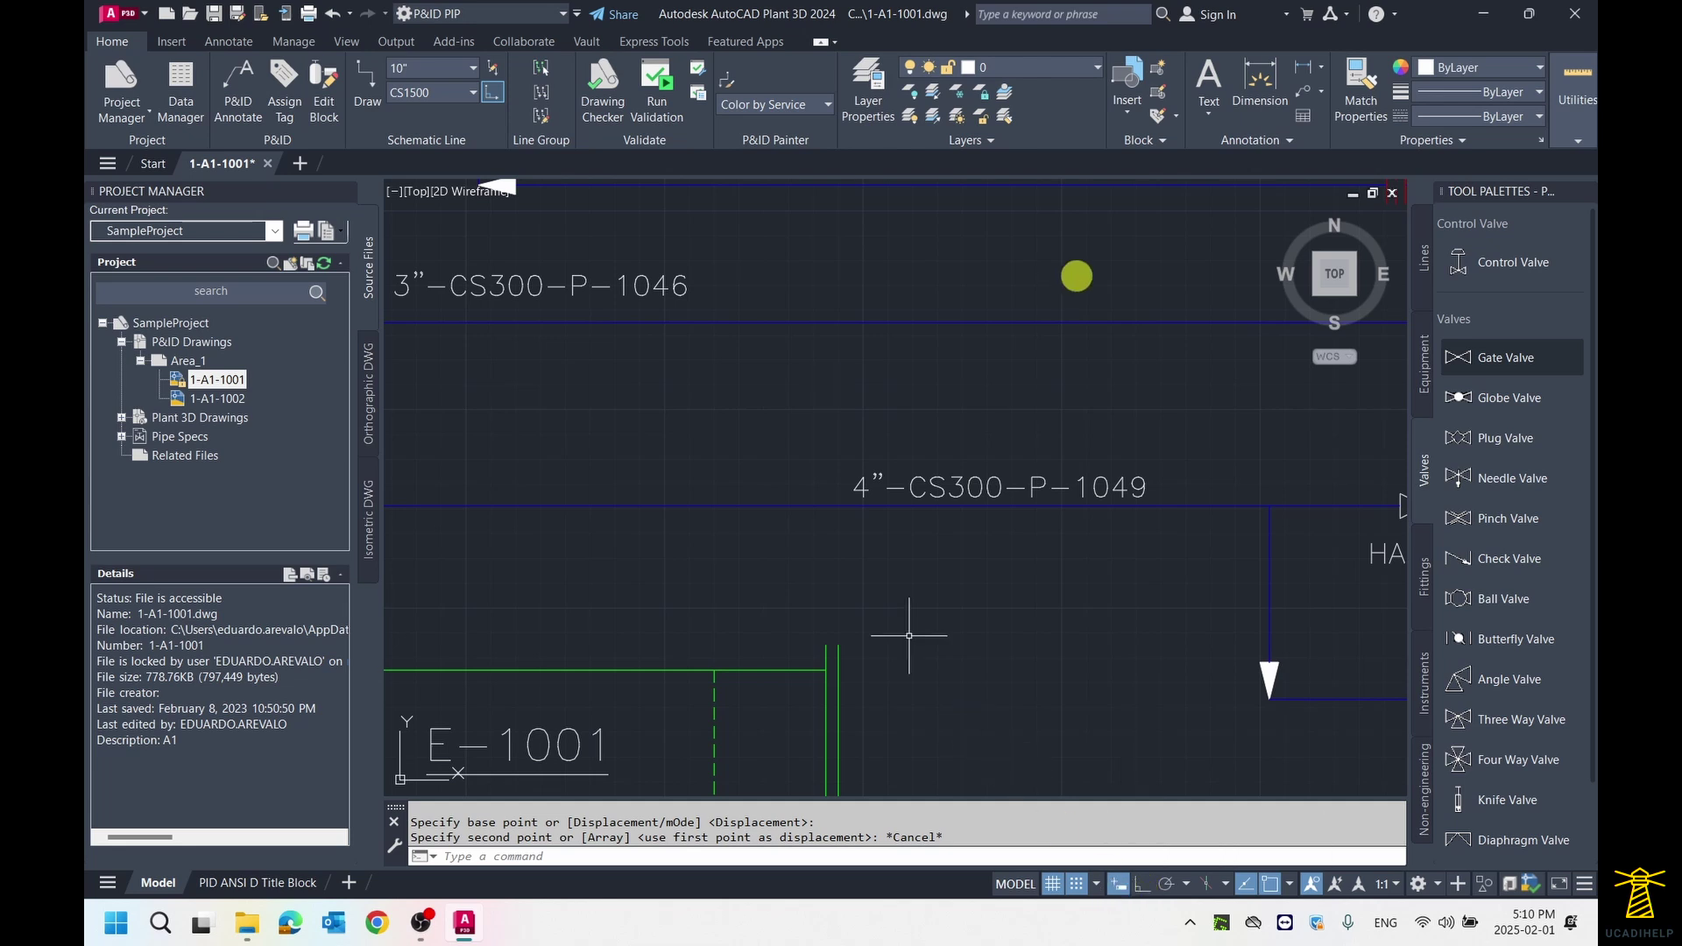
- Copy valve HA-170 into the empty space just above its line, entering COPY at the cursor, and end the command
{"action": "middle_click_drag", "start_coordinate": [1077, 274], "coordinate": [975, 410]}
{"action": "scroll", "coordinate": [1027, 365], "scroll_direction": "down", "scroll_amount": 2}
{"action": "middle_click_drag", "start_coordinate": [1149, 287], "coordinate": [954, 413]}
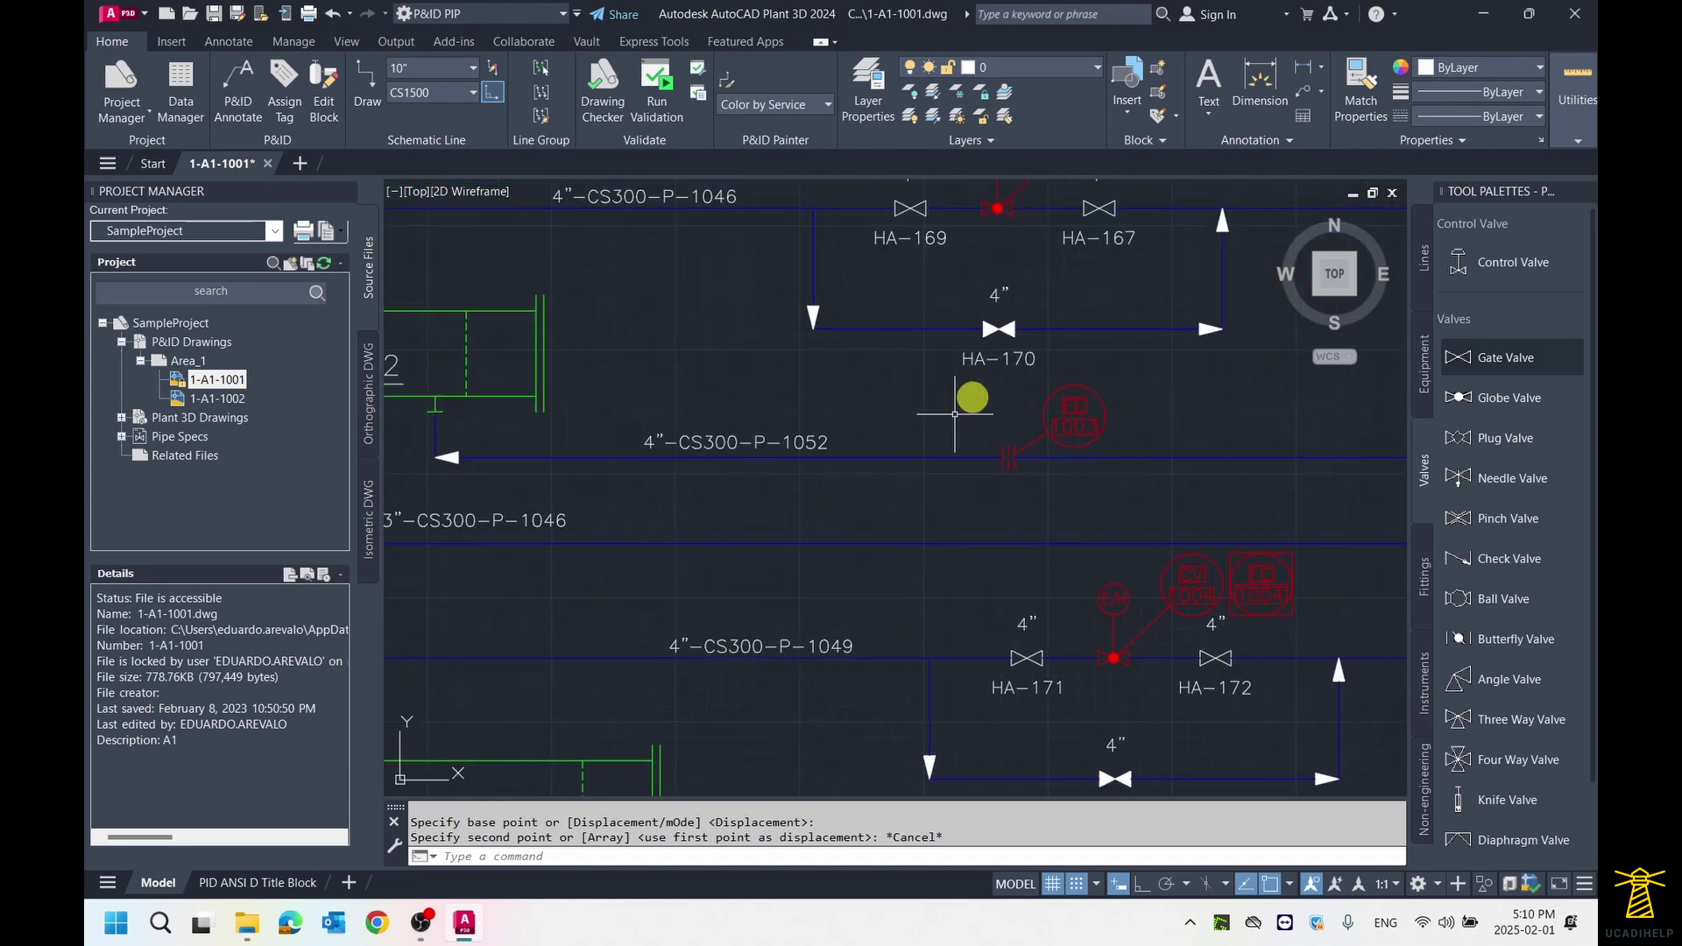
{"action": "scroll", "coordinate": [1040, 329], "scroll_direction": "up", "scroll_amount": 4}
{"action": "mouse_move", "coordinate": [1020, 331]}
{"action": "middle_mouse_down"}
{"action": "mouse_move", "coordinate": [1013, 380]}
{"action": "mouse_move", "coordinate": [983, 372]}
{"action": "middle_mouse_up"}
{"action": "left_click", "coordinate": [994, 358]}
{"action": "left_click", "coordinate": [1013, 334]}
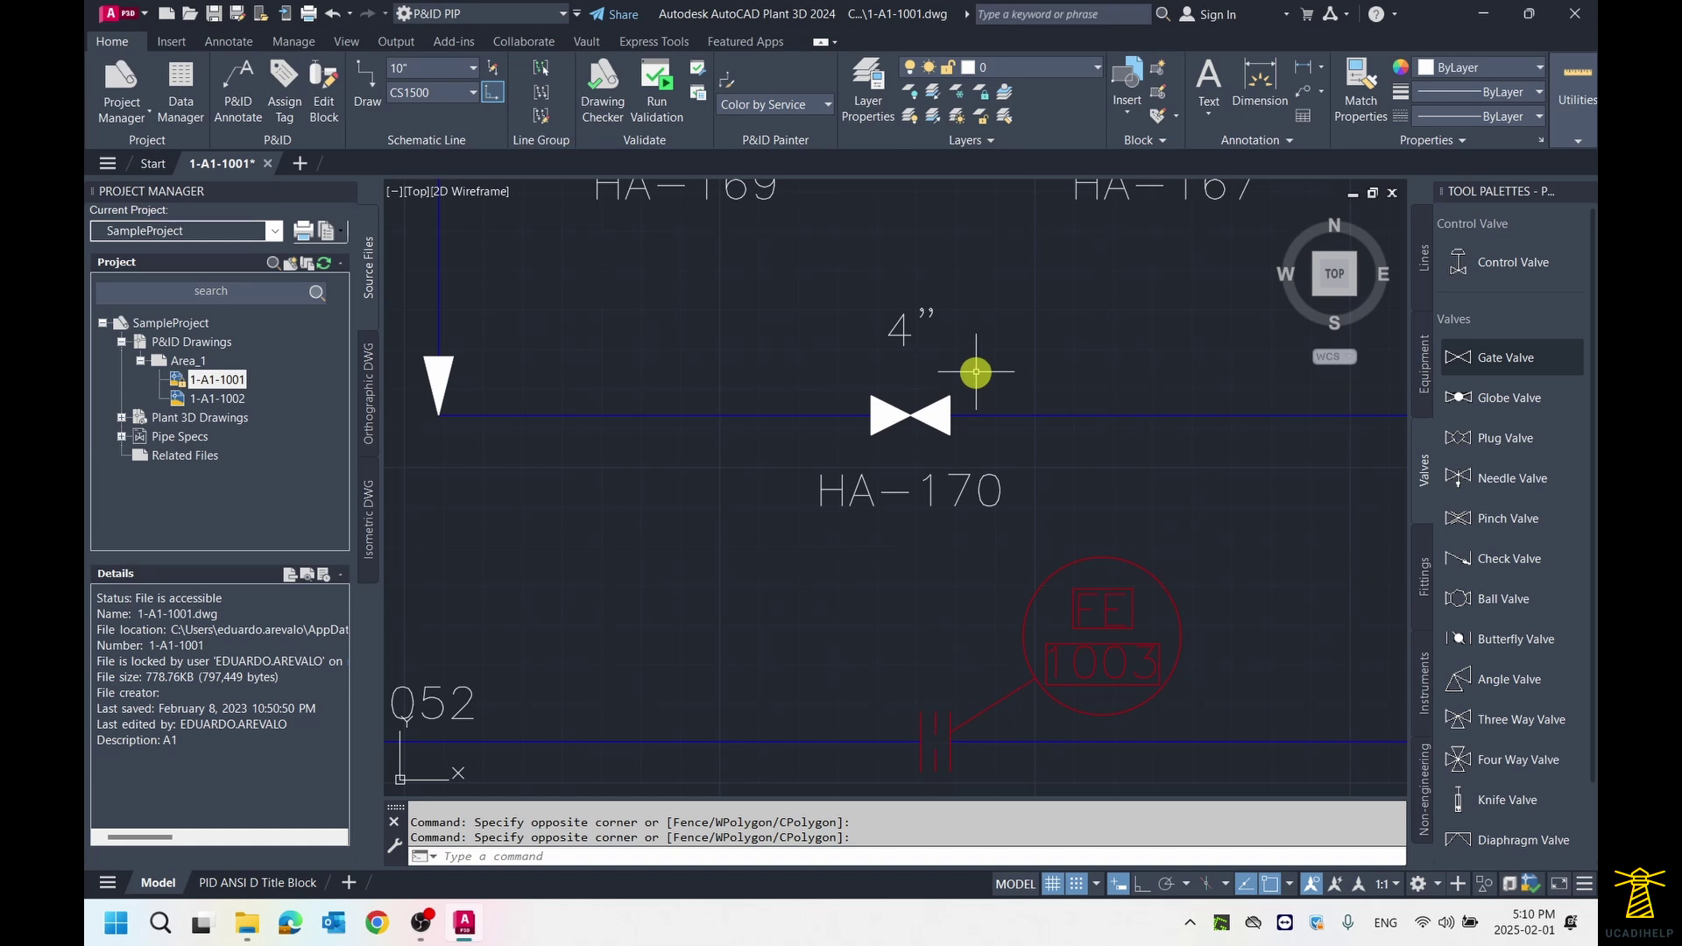
{"action": "type", "text": "c"}
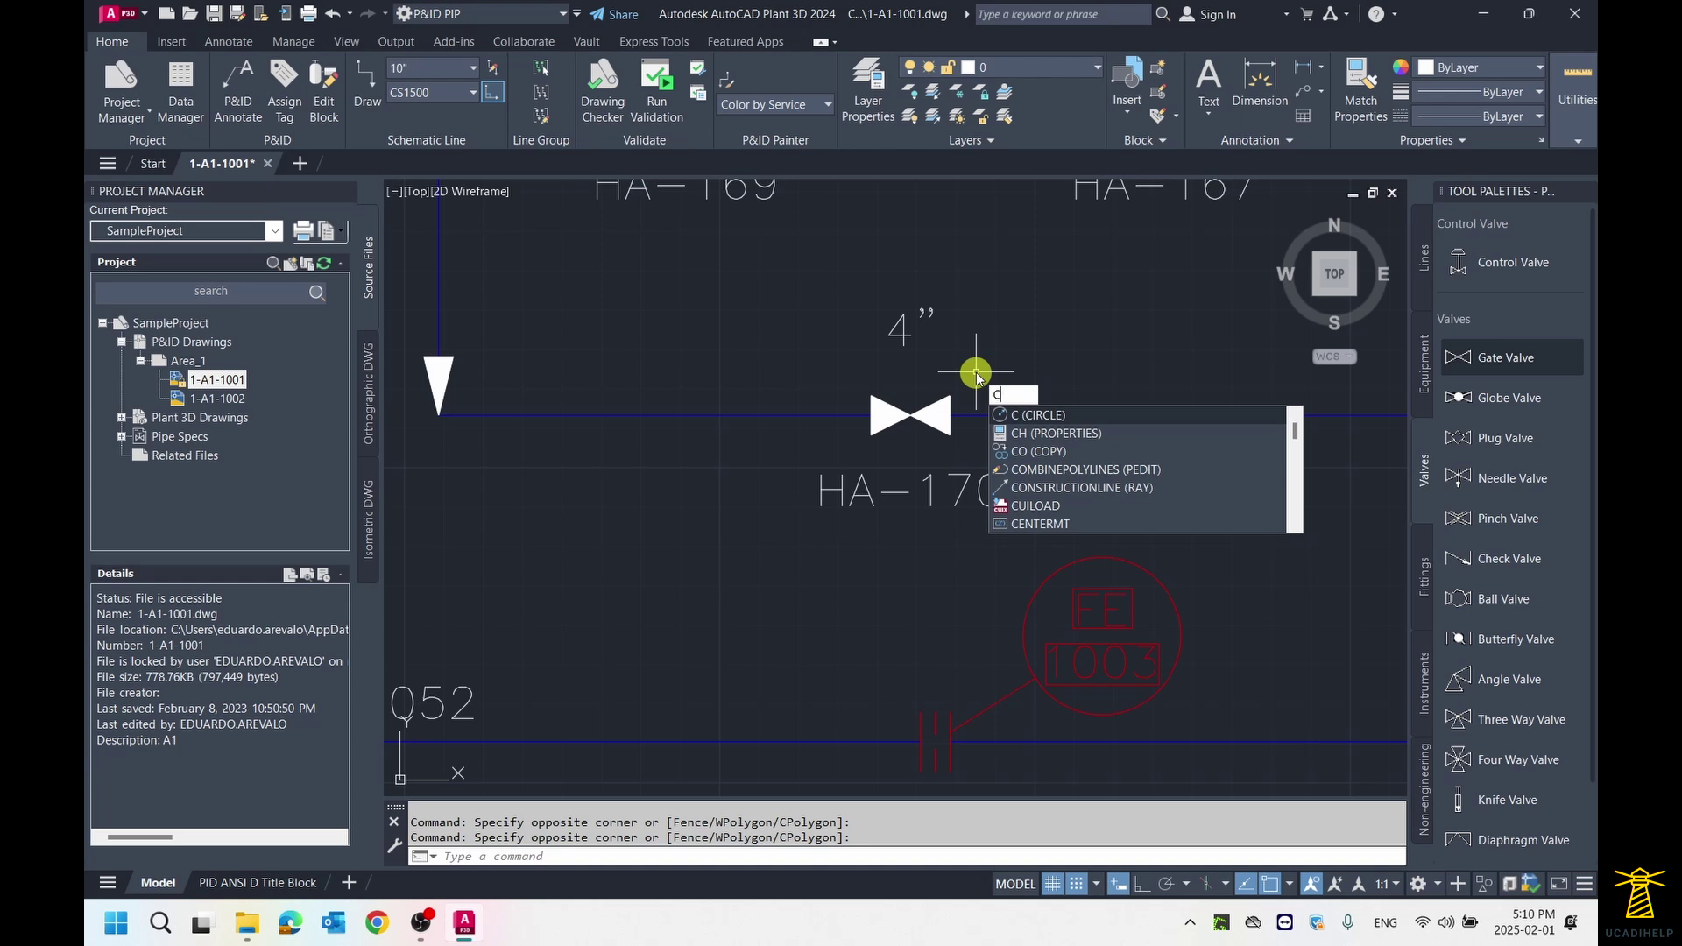
{"action": "type", "text": "op"}
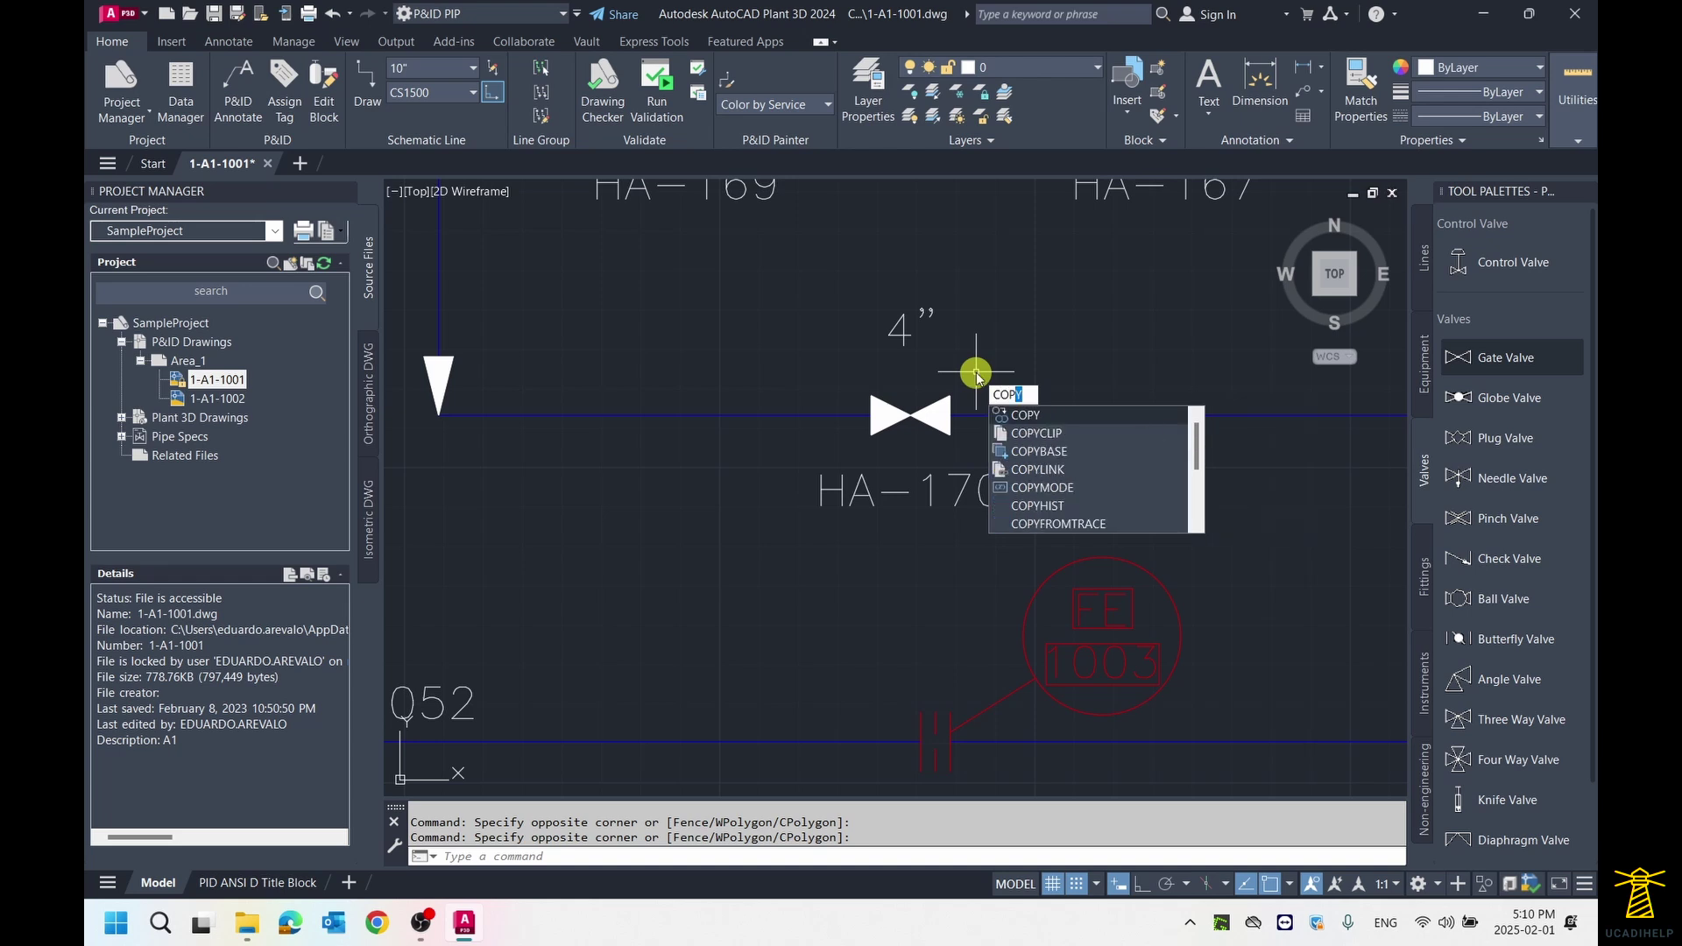
{"action": "type", "text": "y"}
{"action": "key", "text": "Return"}
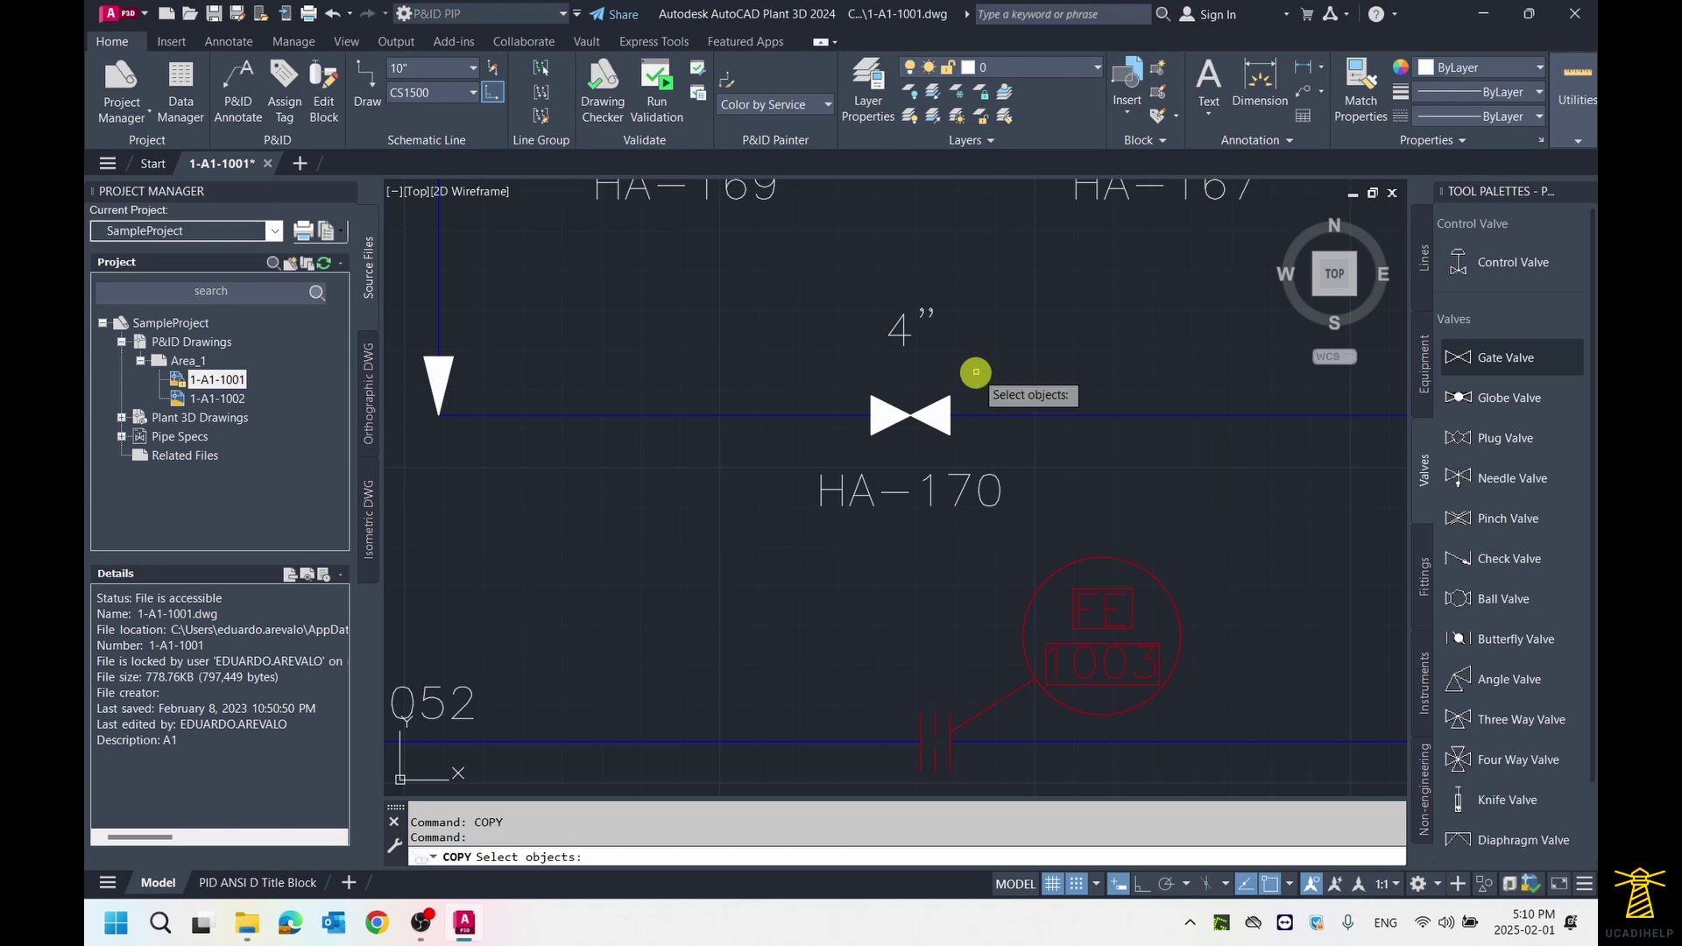
{"action": "left_click", "coordinate": [946, 394]}
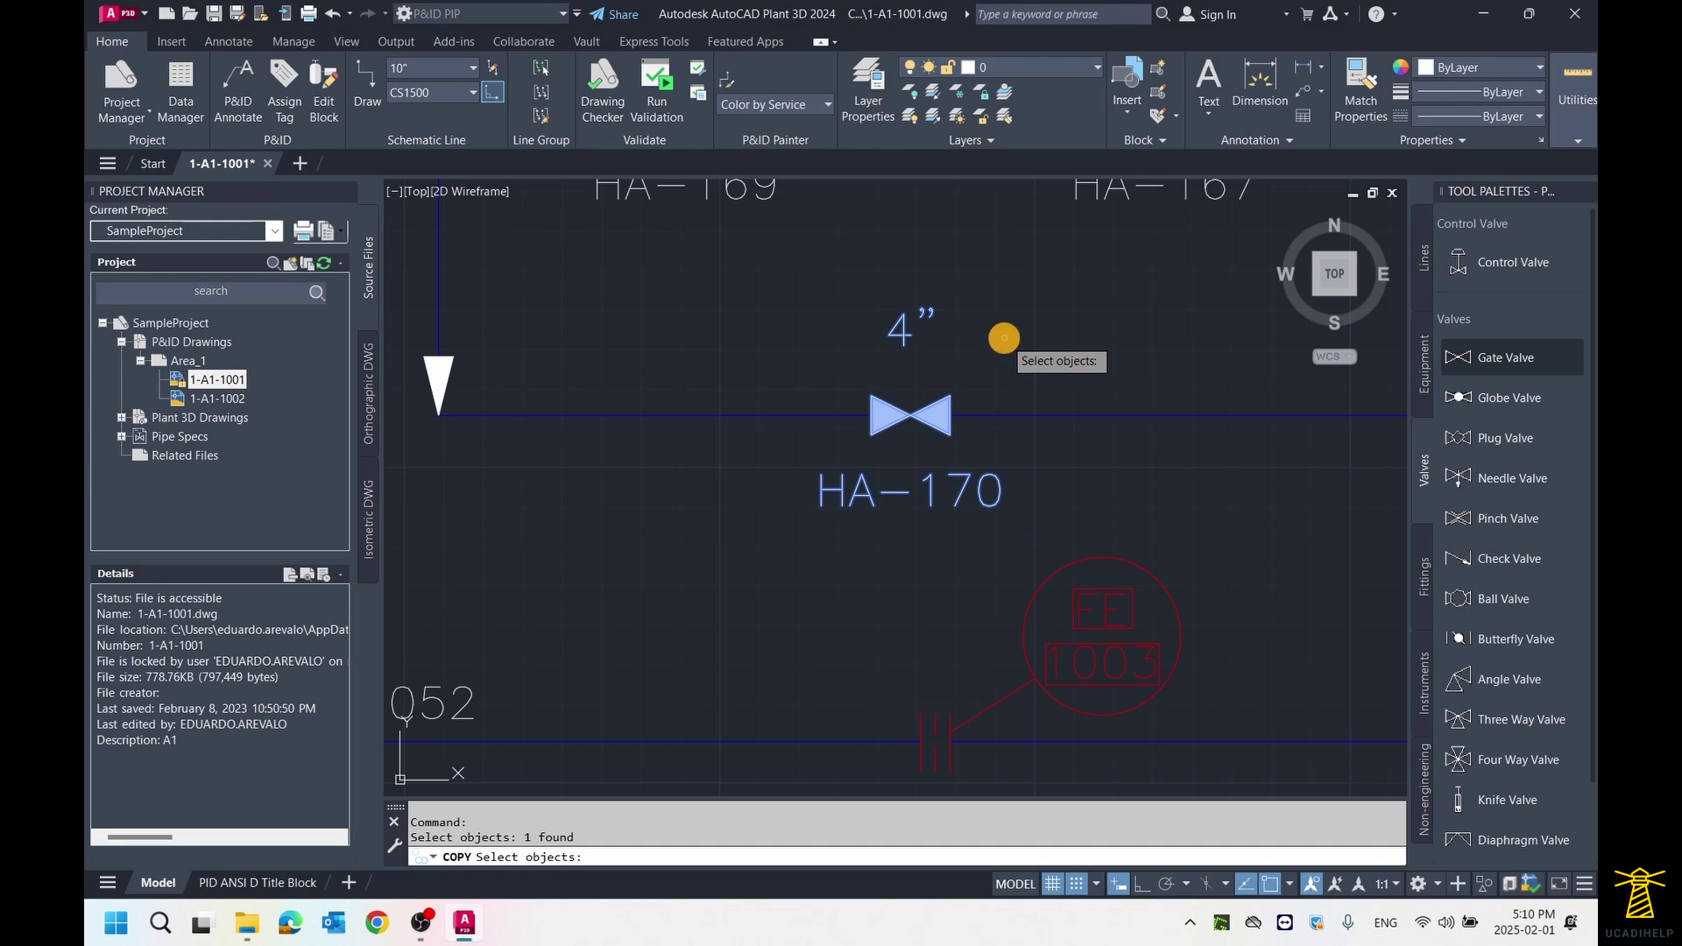
{"action": "key", "text": "Return"}
{"action": "left_click", "coordinate": [991, 382]}
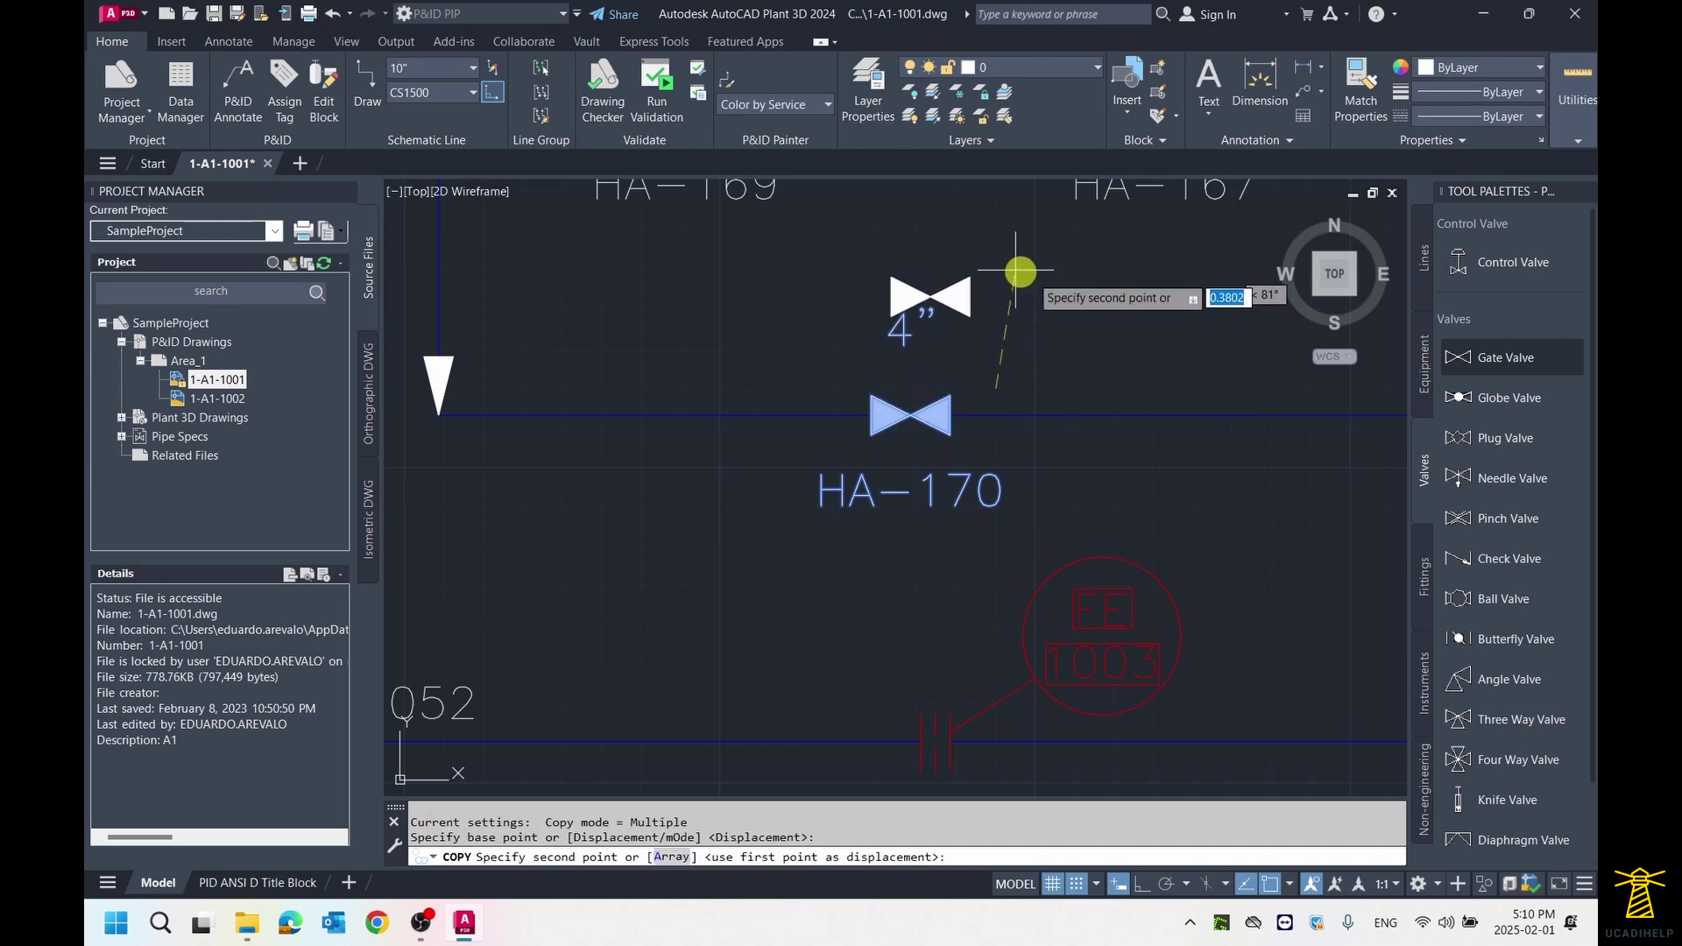
{"action": "left_click", "coordinate": [1068, 296]}
{"action": "key", "text": "Escape"}
- Delete the copied valve above HA-170 and show the whole drawing
{"action": "left_click", "coordinate": [981, 317]}
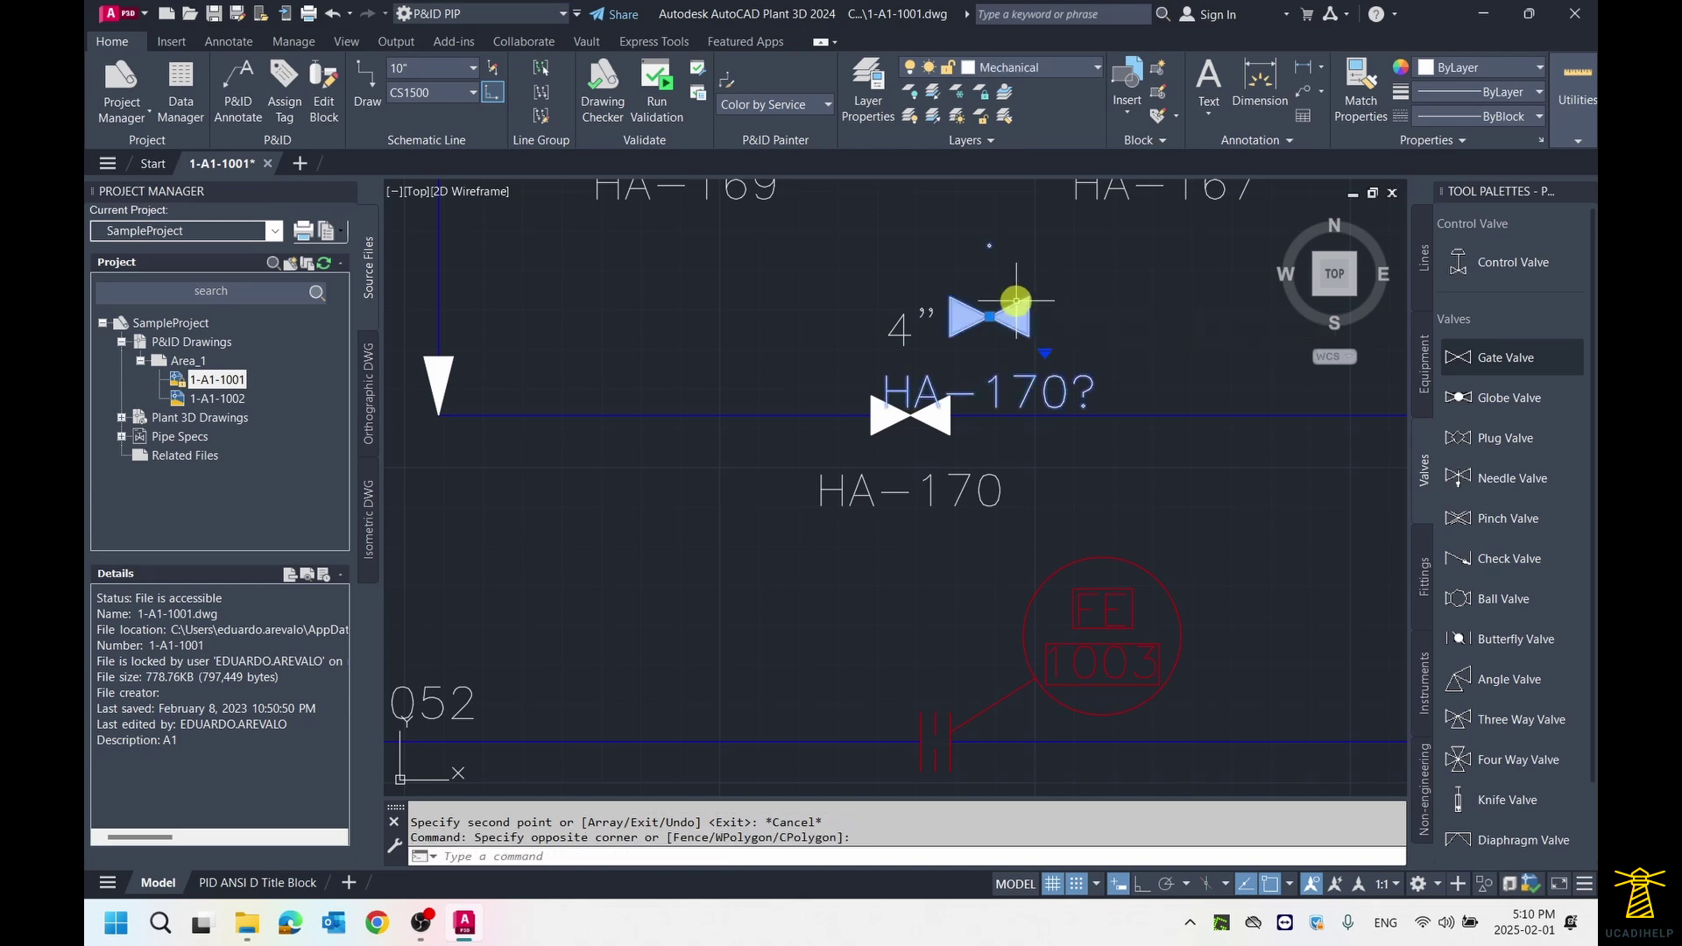
{"action": "key", "text": "Delete"}
{"action": "scroll", "coordinate": [1013, 301], "scroll_direction": "down", "scroll_amount": 8}
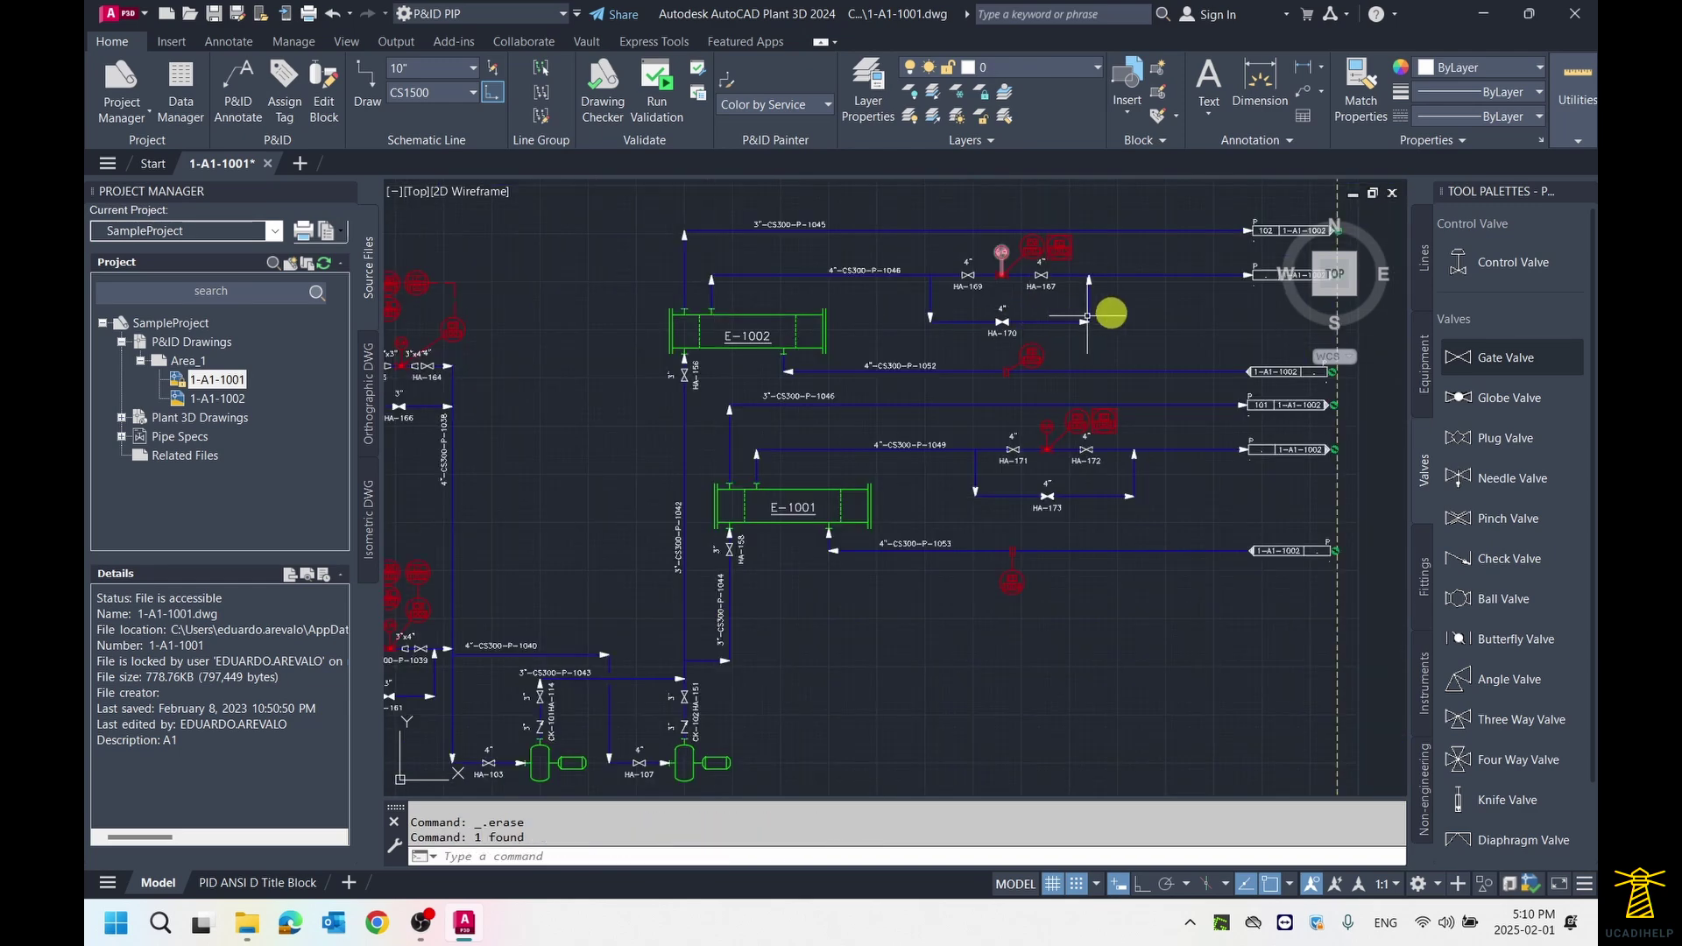
{"action": "middle_click", "coordinate": [1135, 309]}
{"action": "middle_click", "coordinate": [1134, 309]}
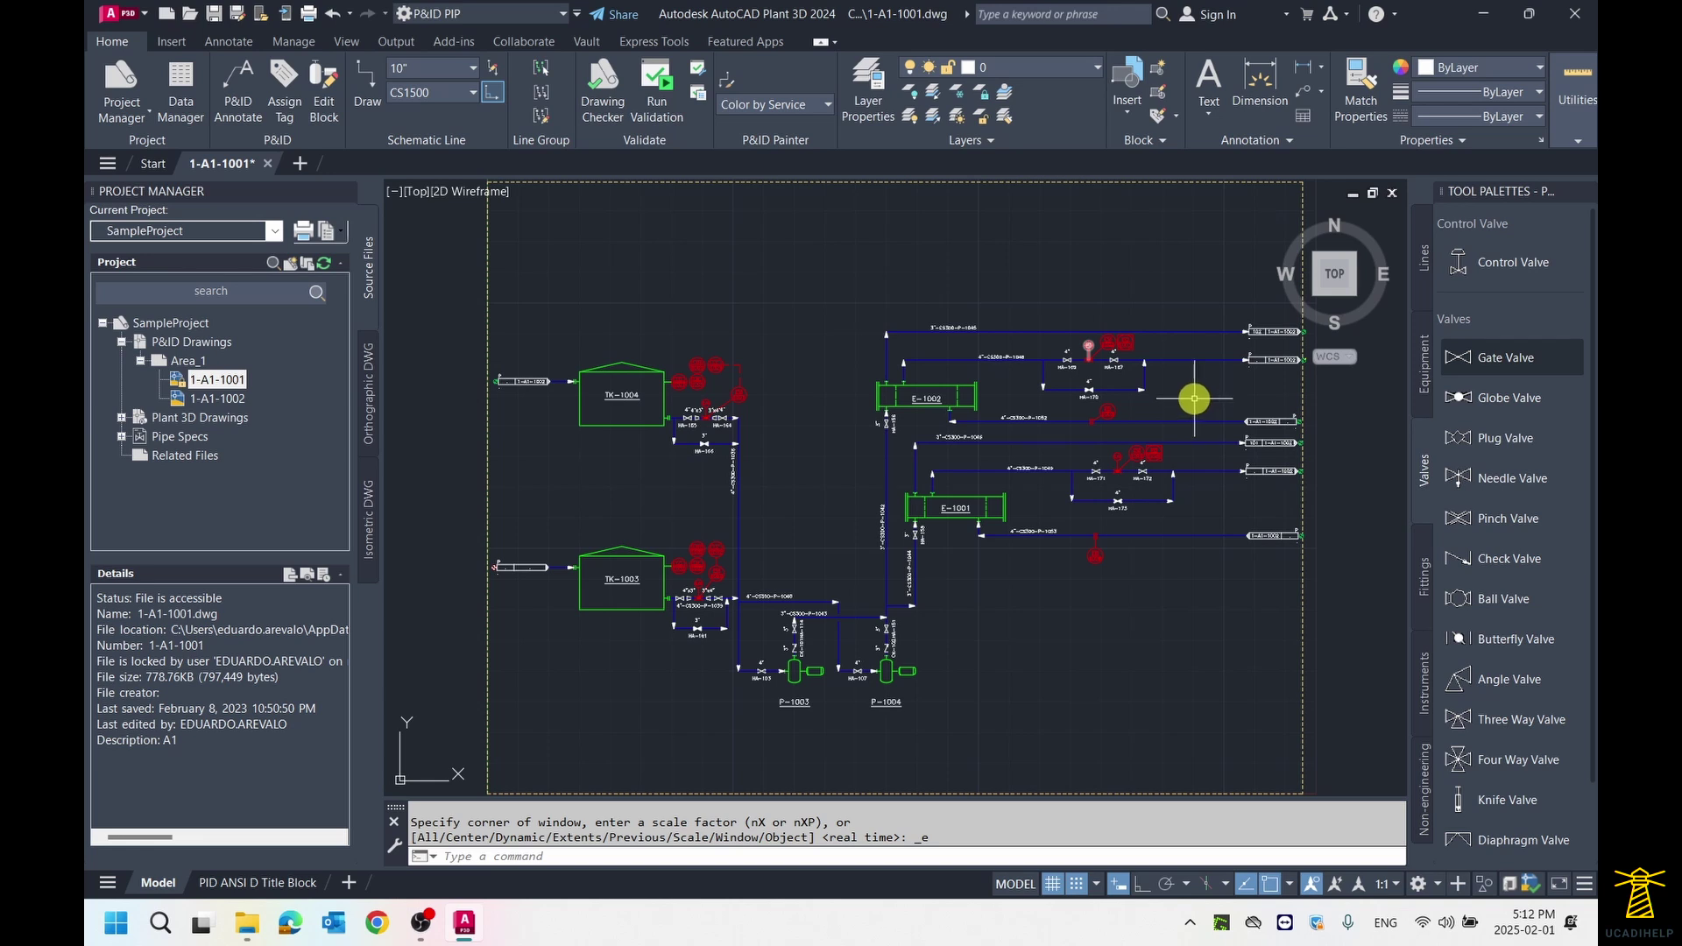
- Review the list of object snap modes without changing any, and return to the full drawing
{"action": "left_click", "coordinate": [1289, 885]}
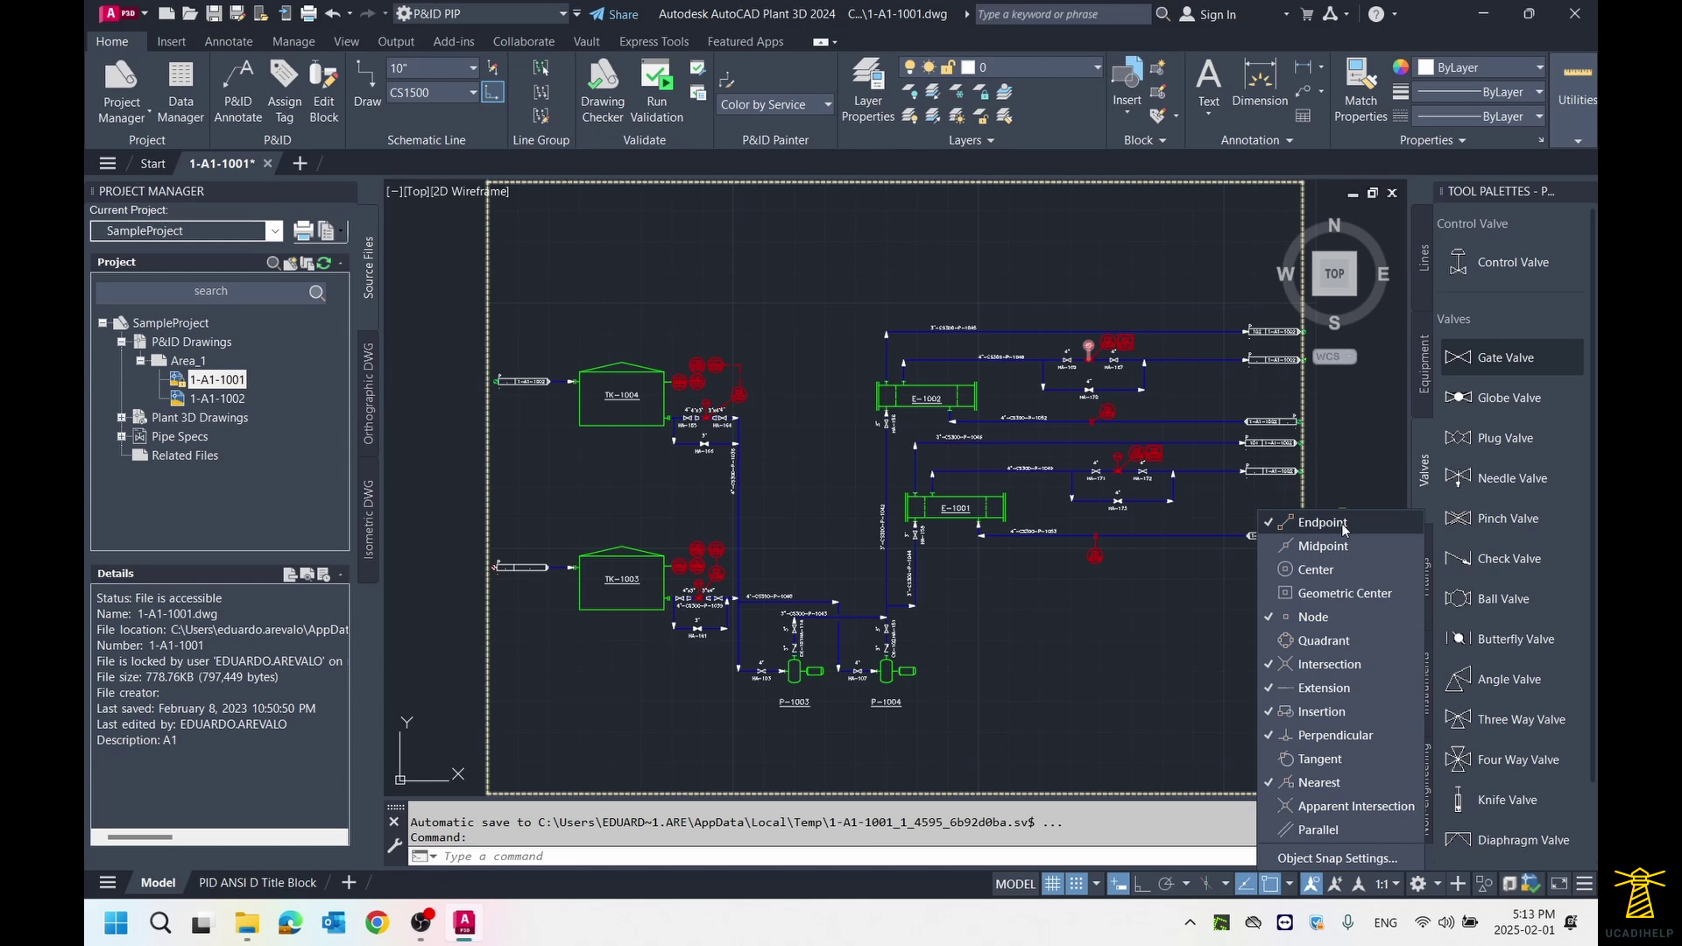
{"action": "left_click", "coordinate": [1107, 578]}
{"action": "scroll", "coordinate": [1122, 589], "scroll_direction": "down", "scroll_amount": 2}
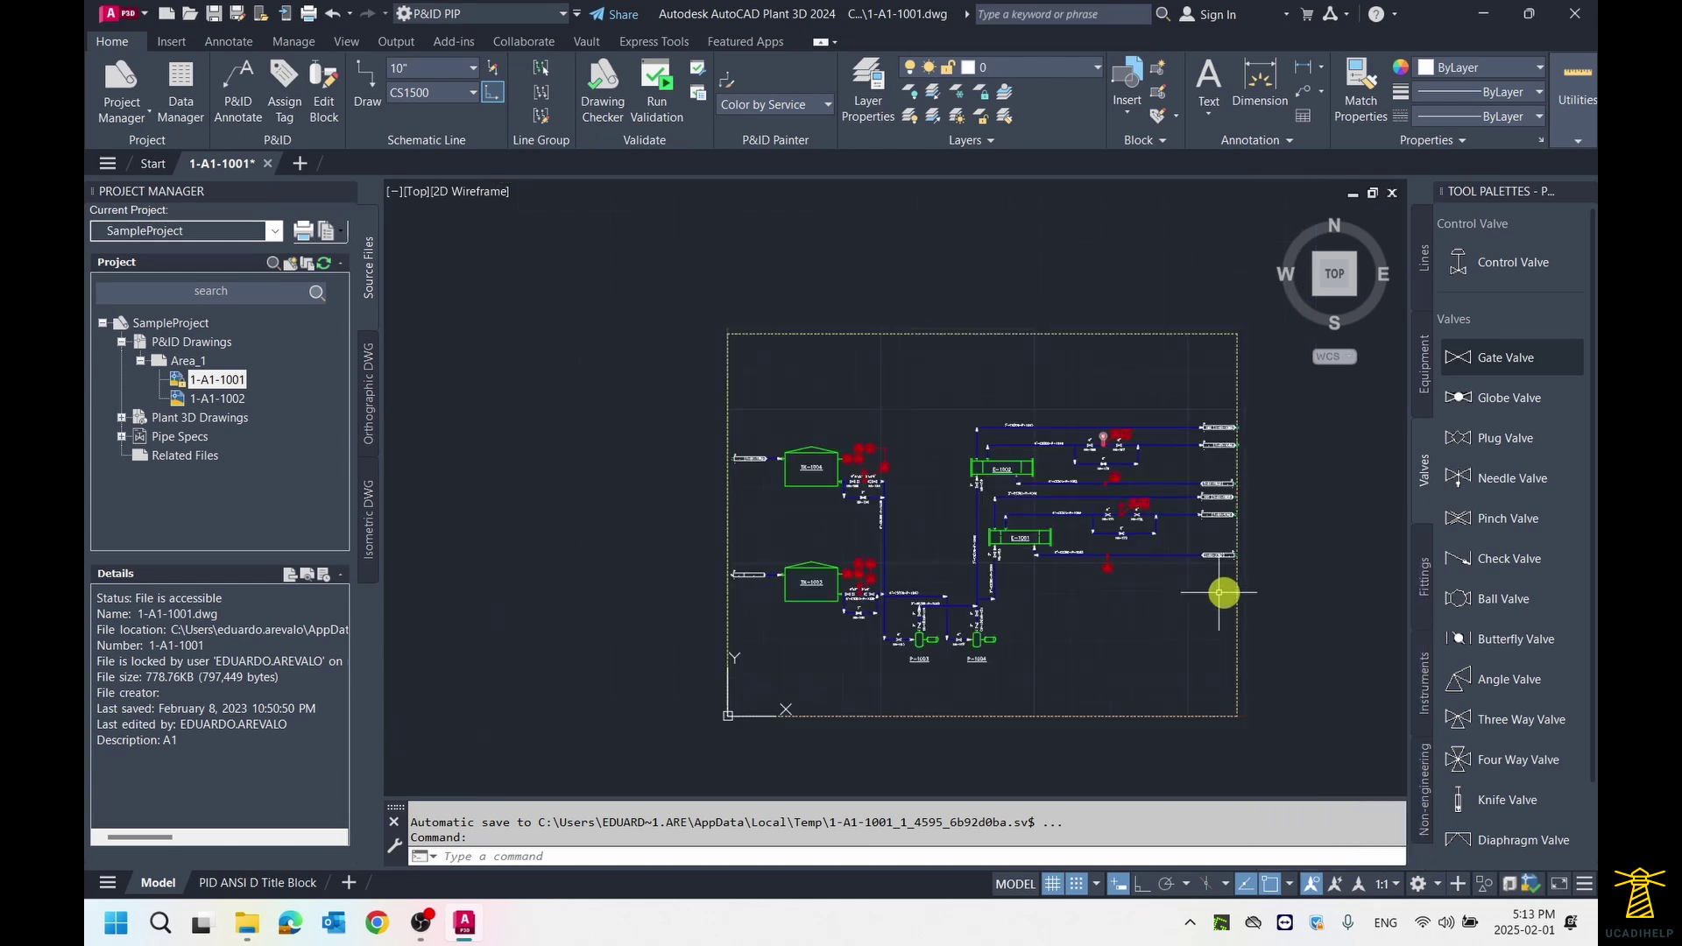
{"action": "scroll", "coordinate": [1070, 556], "scroll_direction": "up", "scroll_amount": 4}
{"action": "mouse_move", "coordinate": [1116, 556]}
{"action": "middle_mouse_down"}
{"action": "mouse_move", "coordinate": [871, 533]}
{"action": "mouse_move", "coordinate": [1223, 555]}
{"action": "middle_mouse_up"}
{"action": "middle_click_drag", "start_coordinate": [673, 431], "coordinate": [870, 481]}
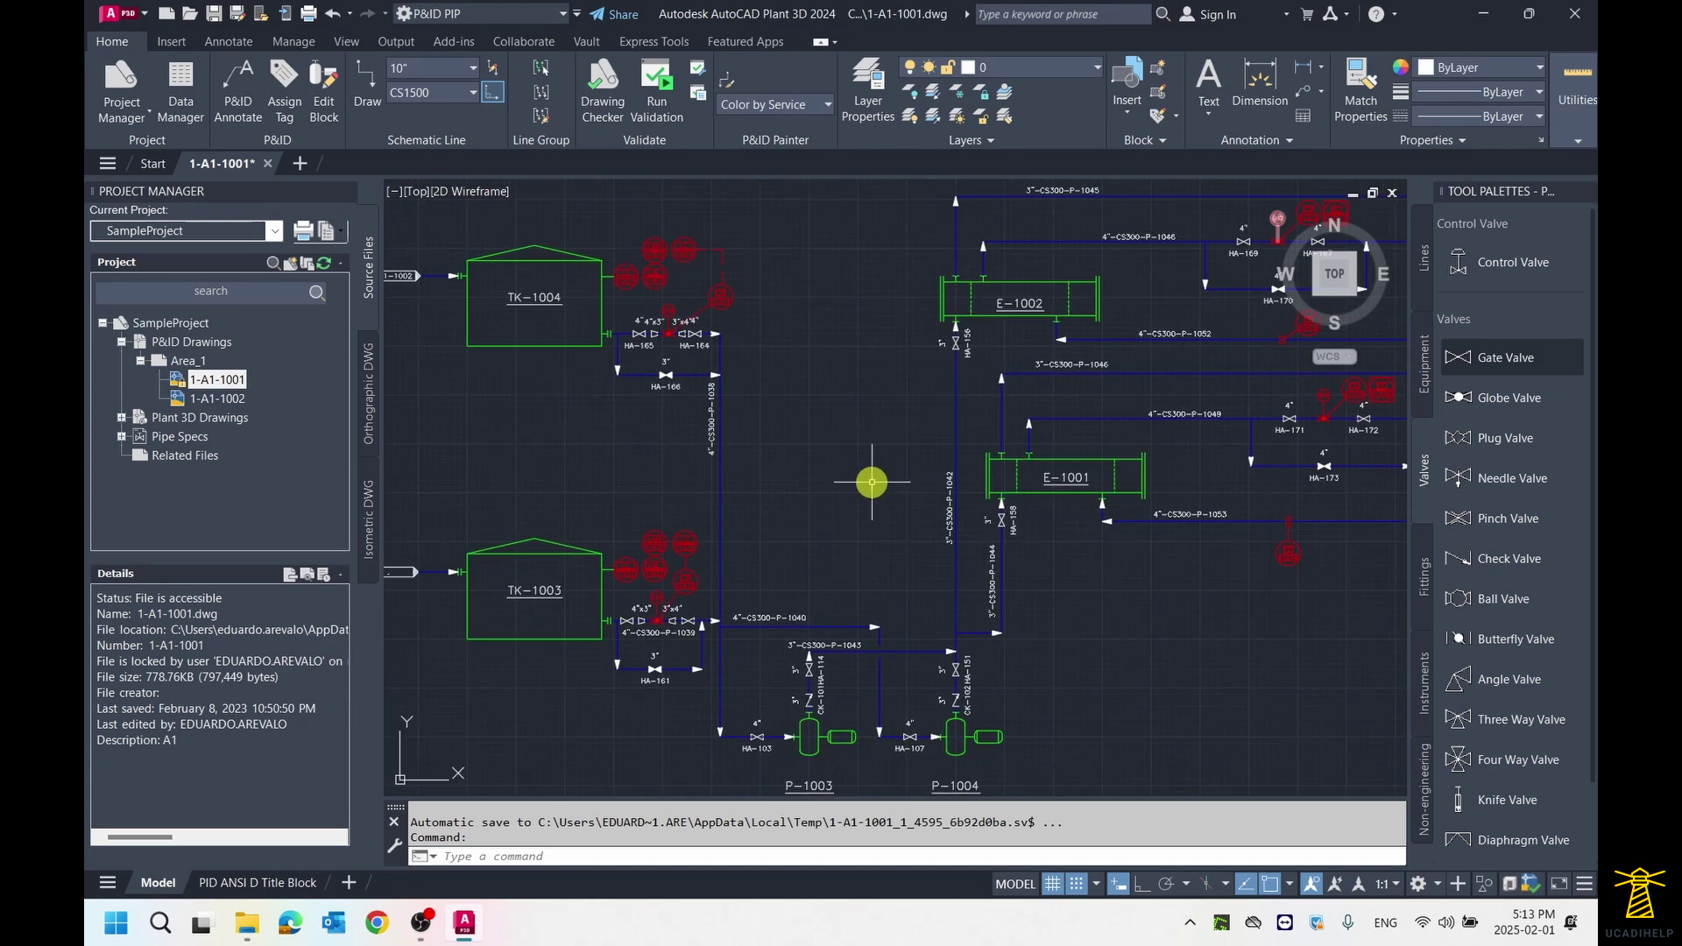
{"action": "middle_click", "coordinate": [866, 403]}
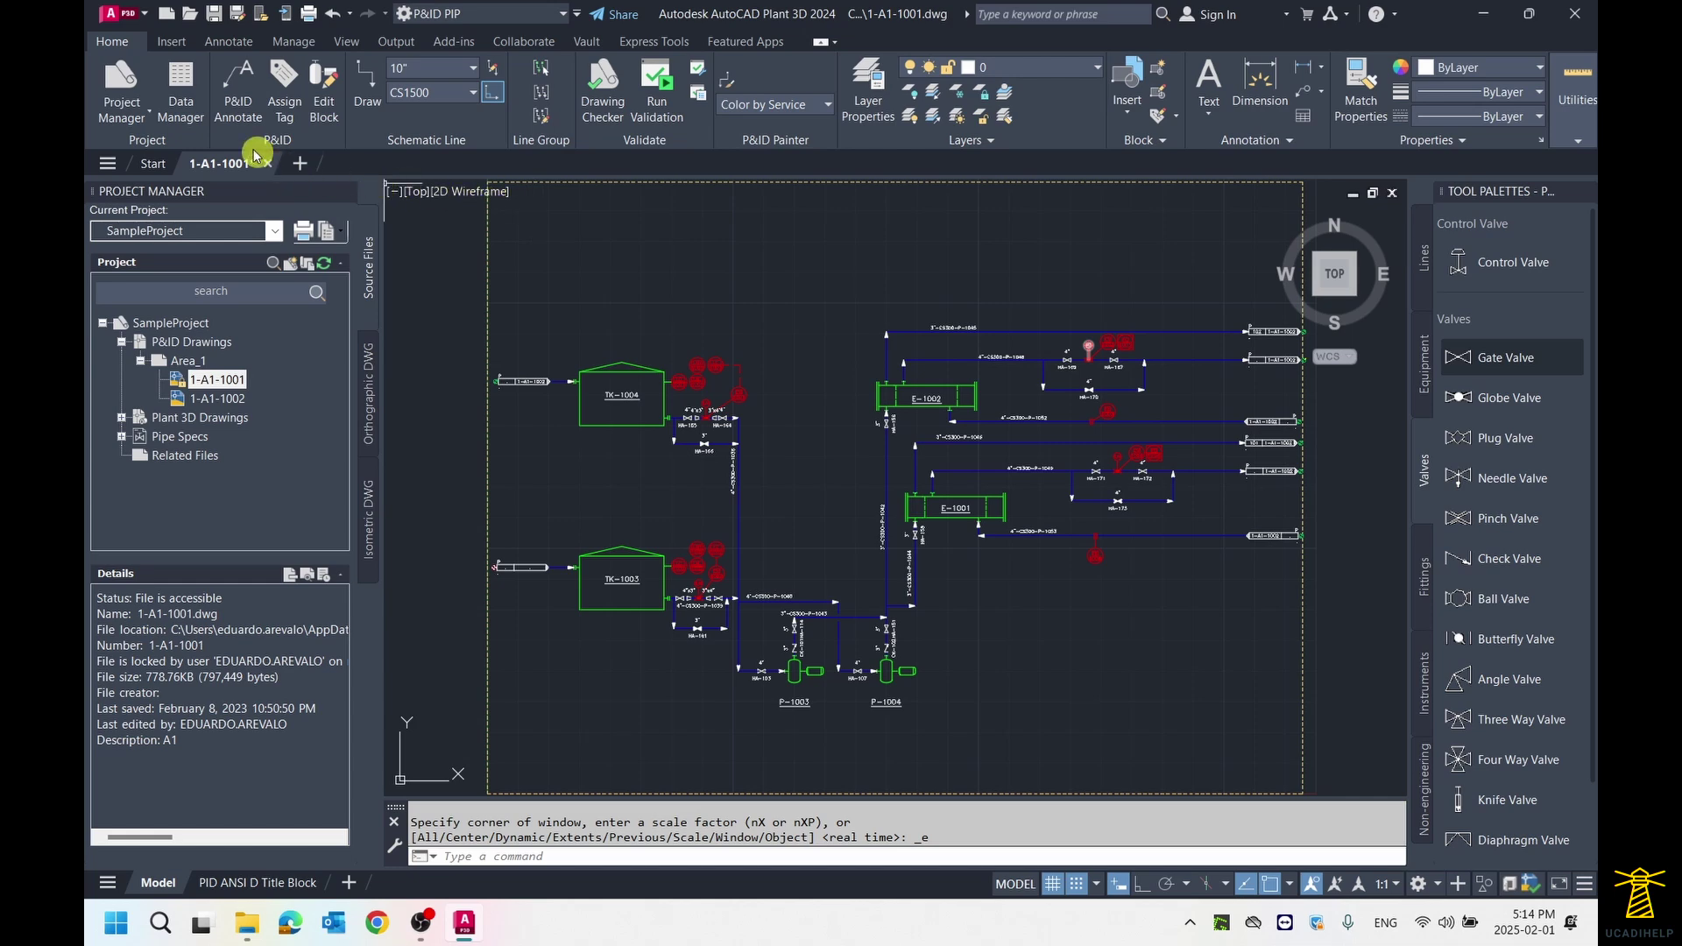
- Open the Data Manager and find valve HA-156 below exchanger E-1002 in the drawing
{"action": "left_click", "coordinate": [194, 105]}
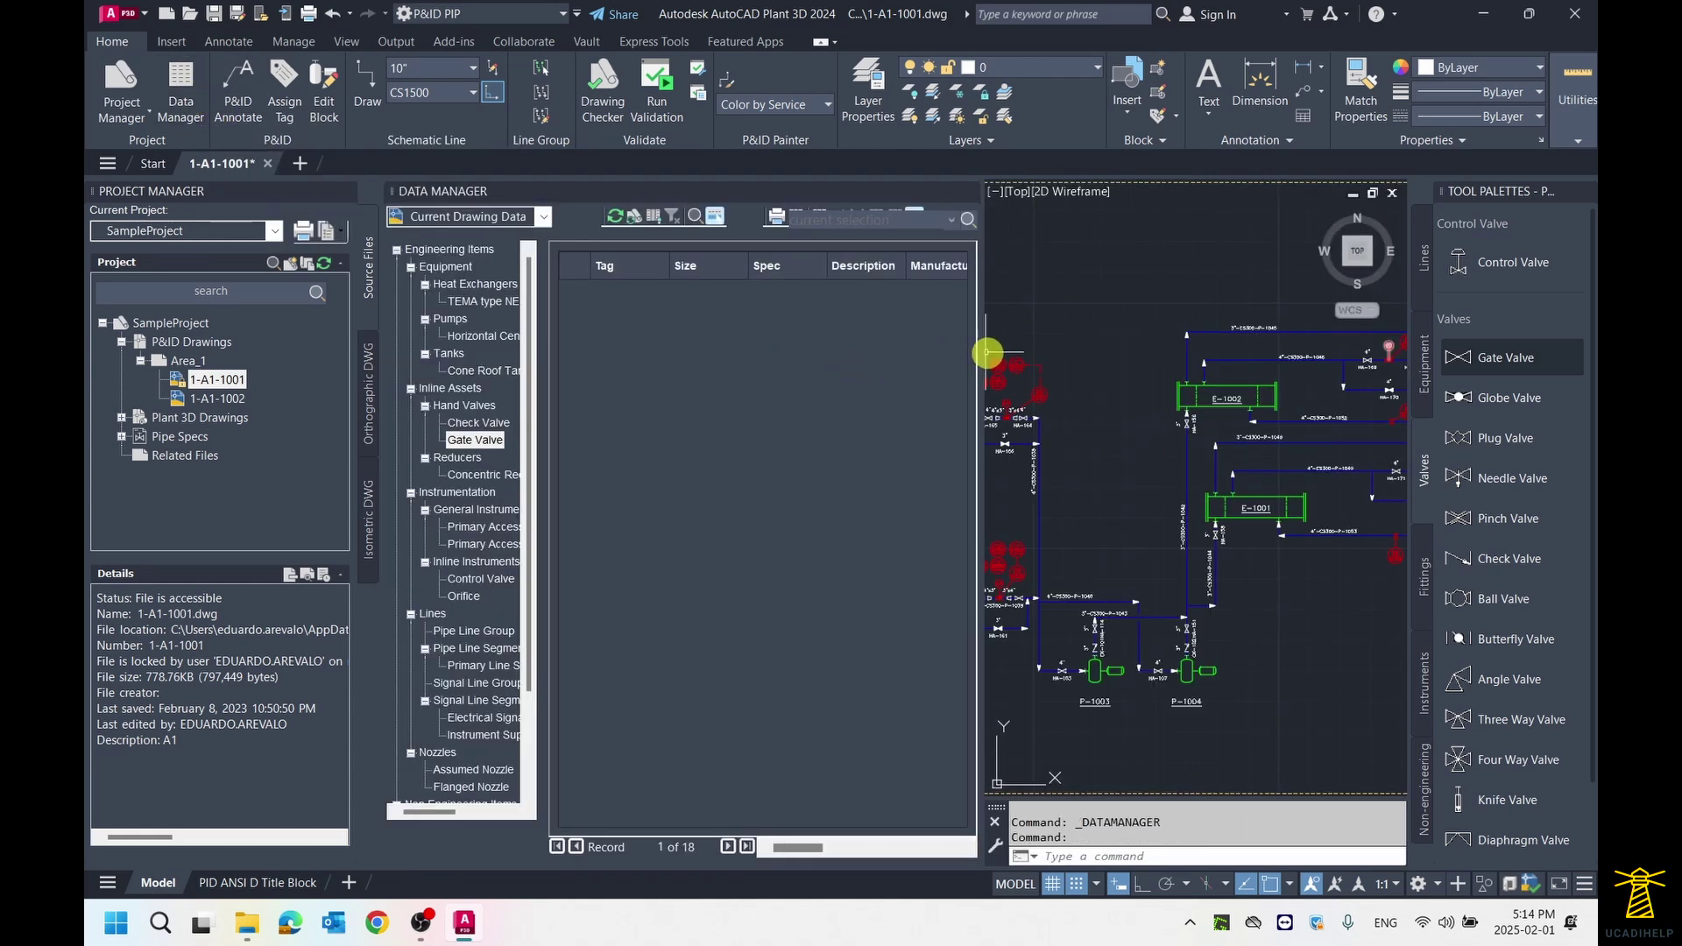
{"action": "scroll", "coordinate": [1177, 411], "scroll_direction": "up", "scroll_amount": 8}
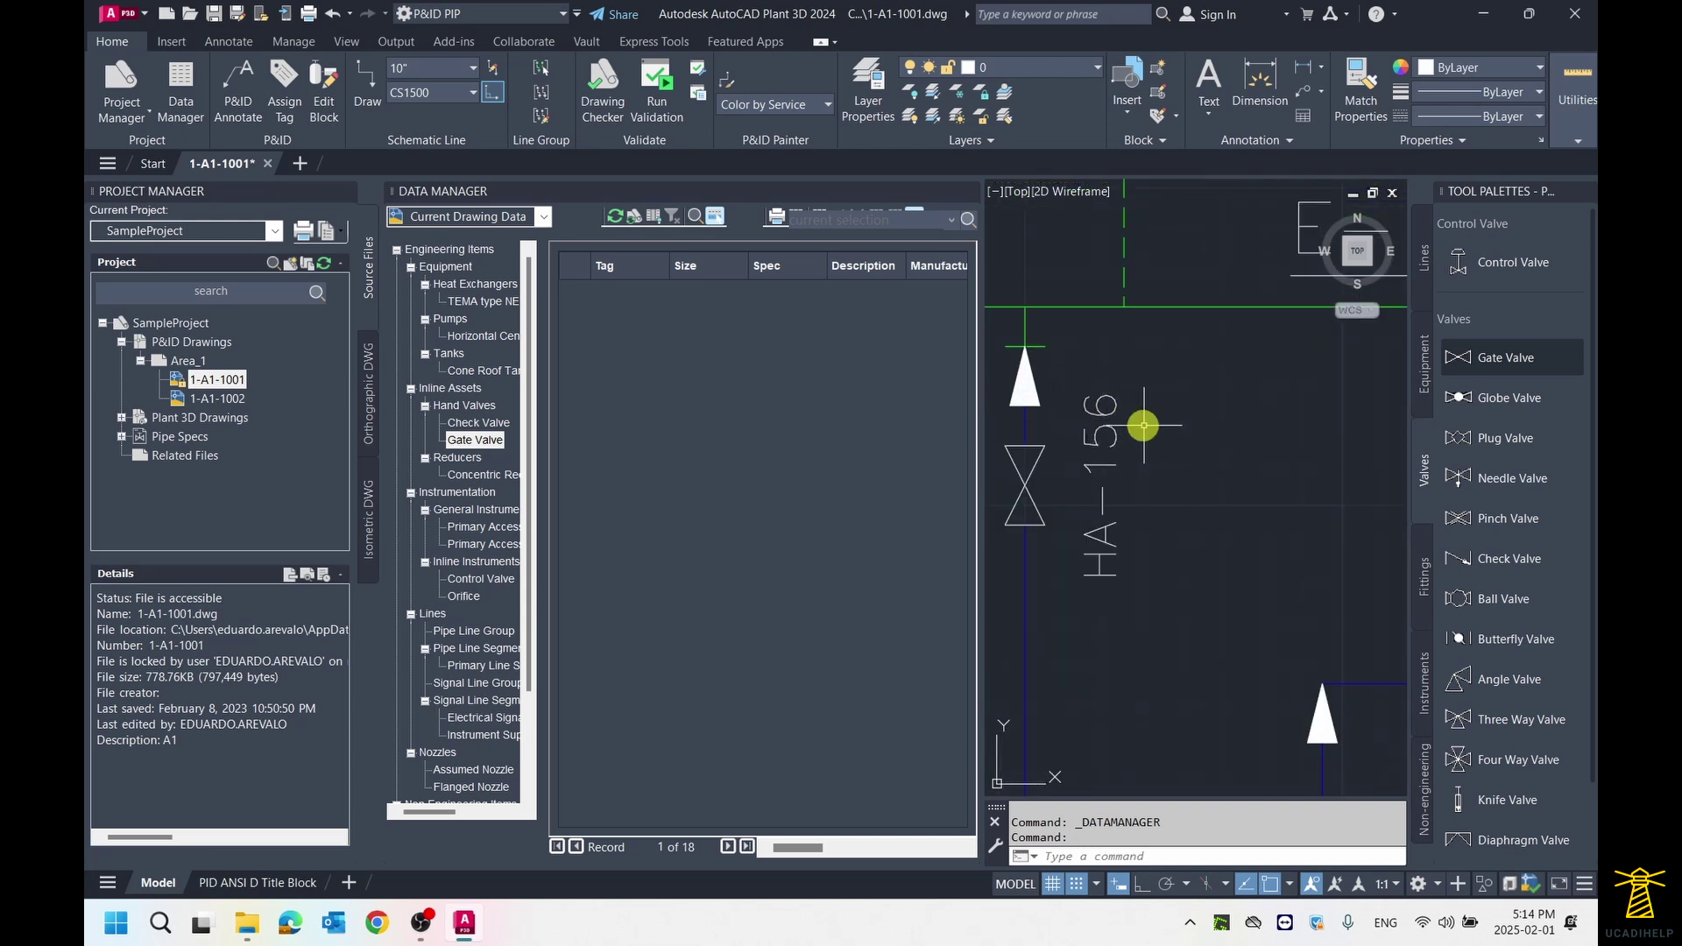
{"action": "scroll", "coordinate": [1145, 424], "scroll_direction": "down", "scroll_amount": 4}
{"action": "scroll", "coordinate": [1152, 427], "scroll_direction": "up", "scroll_amount": 5}
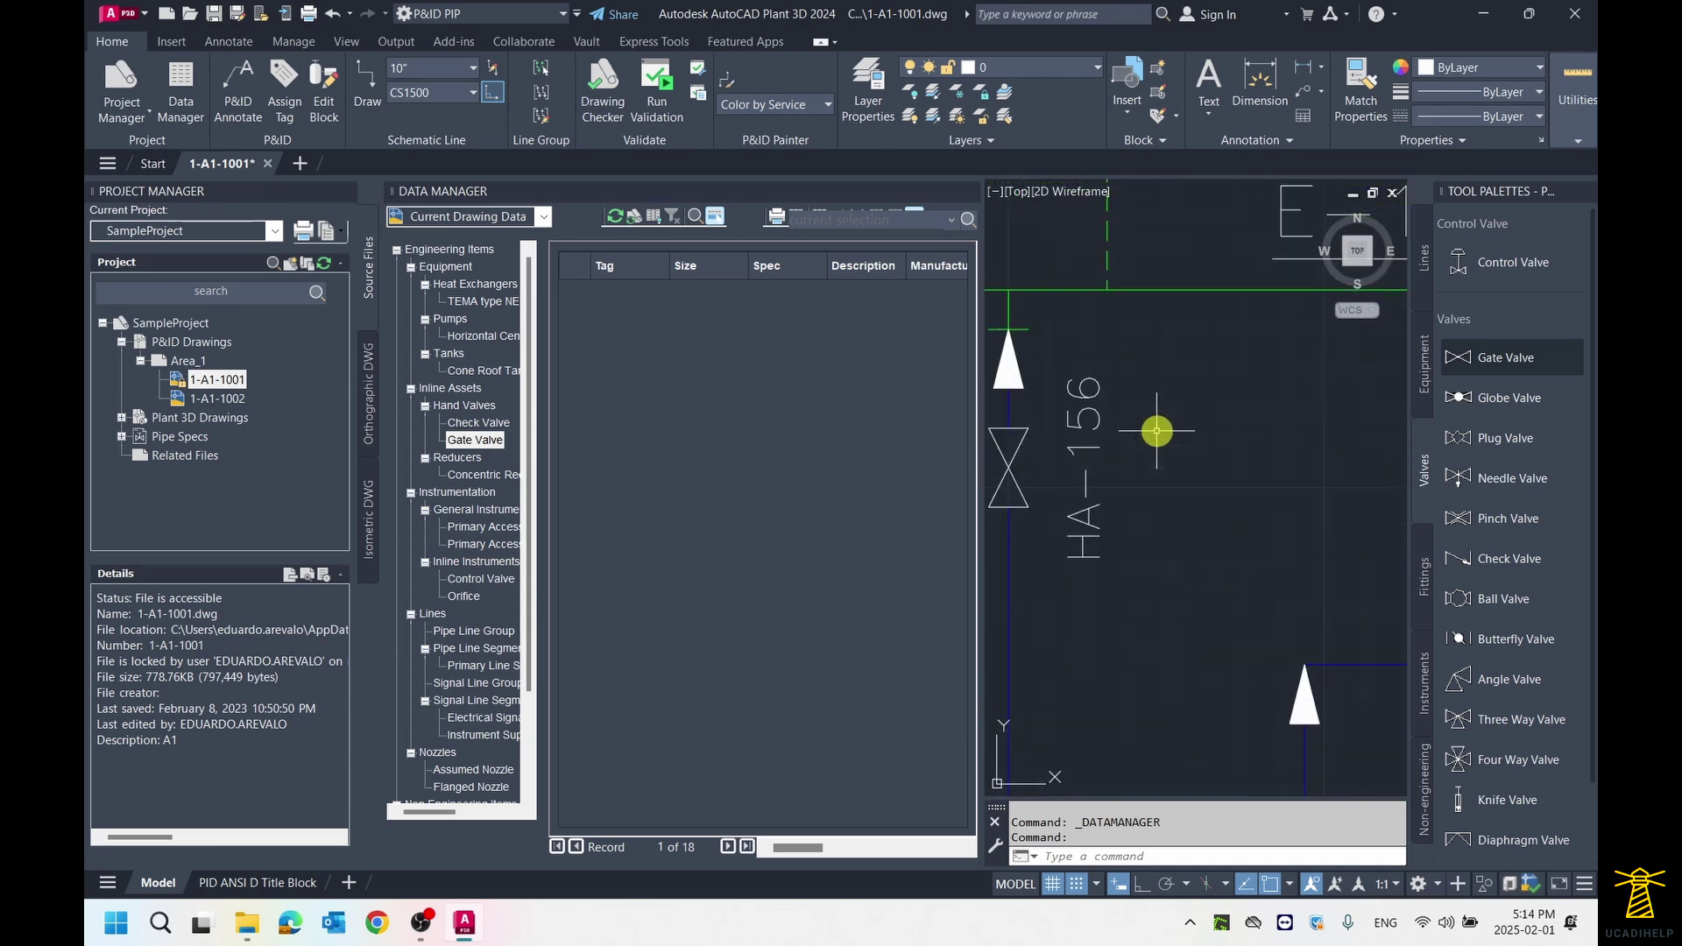
{"action": "scroll", "coordinate": [1157, 430], "scroll_direction": "down", "scroll_amount": 3}
{"action": "scroll", "coordinate": [1156, 430], "scroll_direction": "up", "scroll_amount": 3}
{"action": "scroll", "coordinate": [1156, 429], "scroll_direction": "down", "scroll_amount": 6}
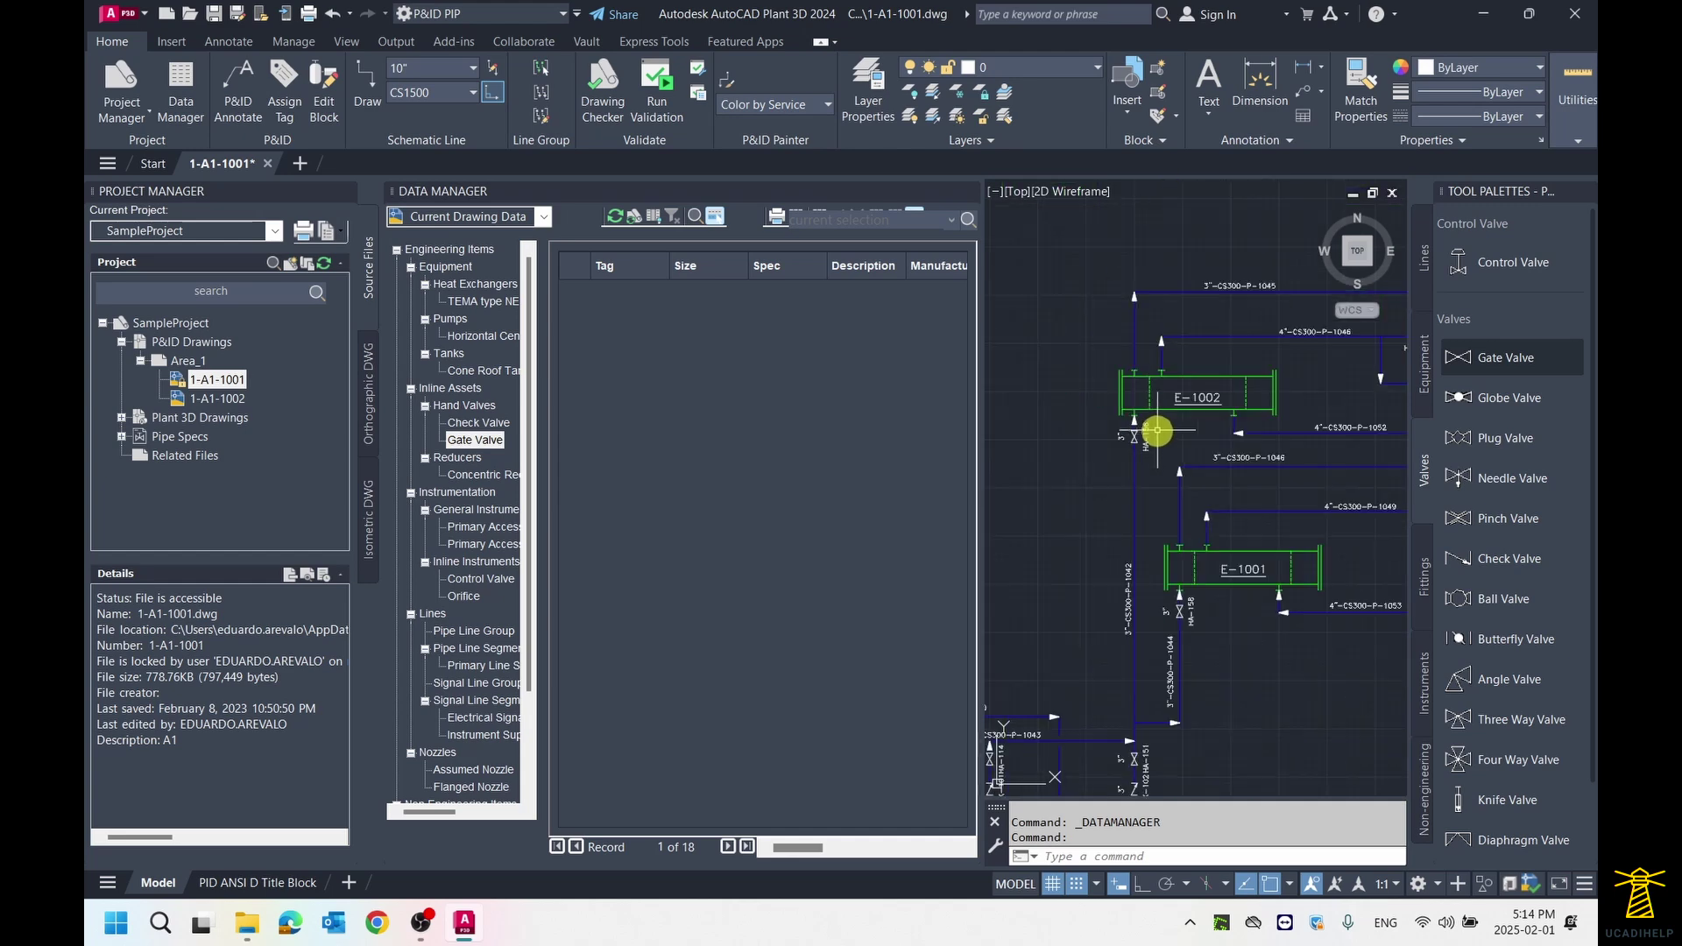
{"action": "scroll", "coordinate": [1314, 419], "scroll_direction": "down", "scroll_amount": 2}
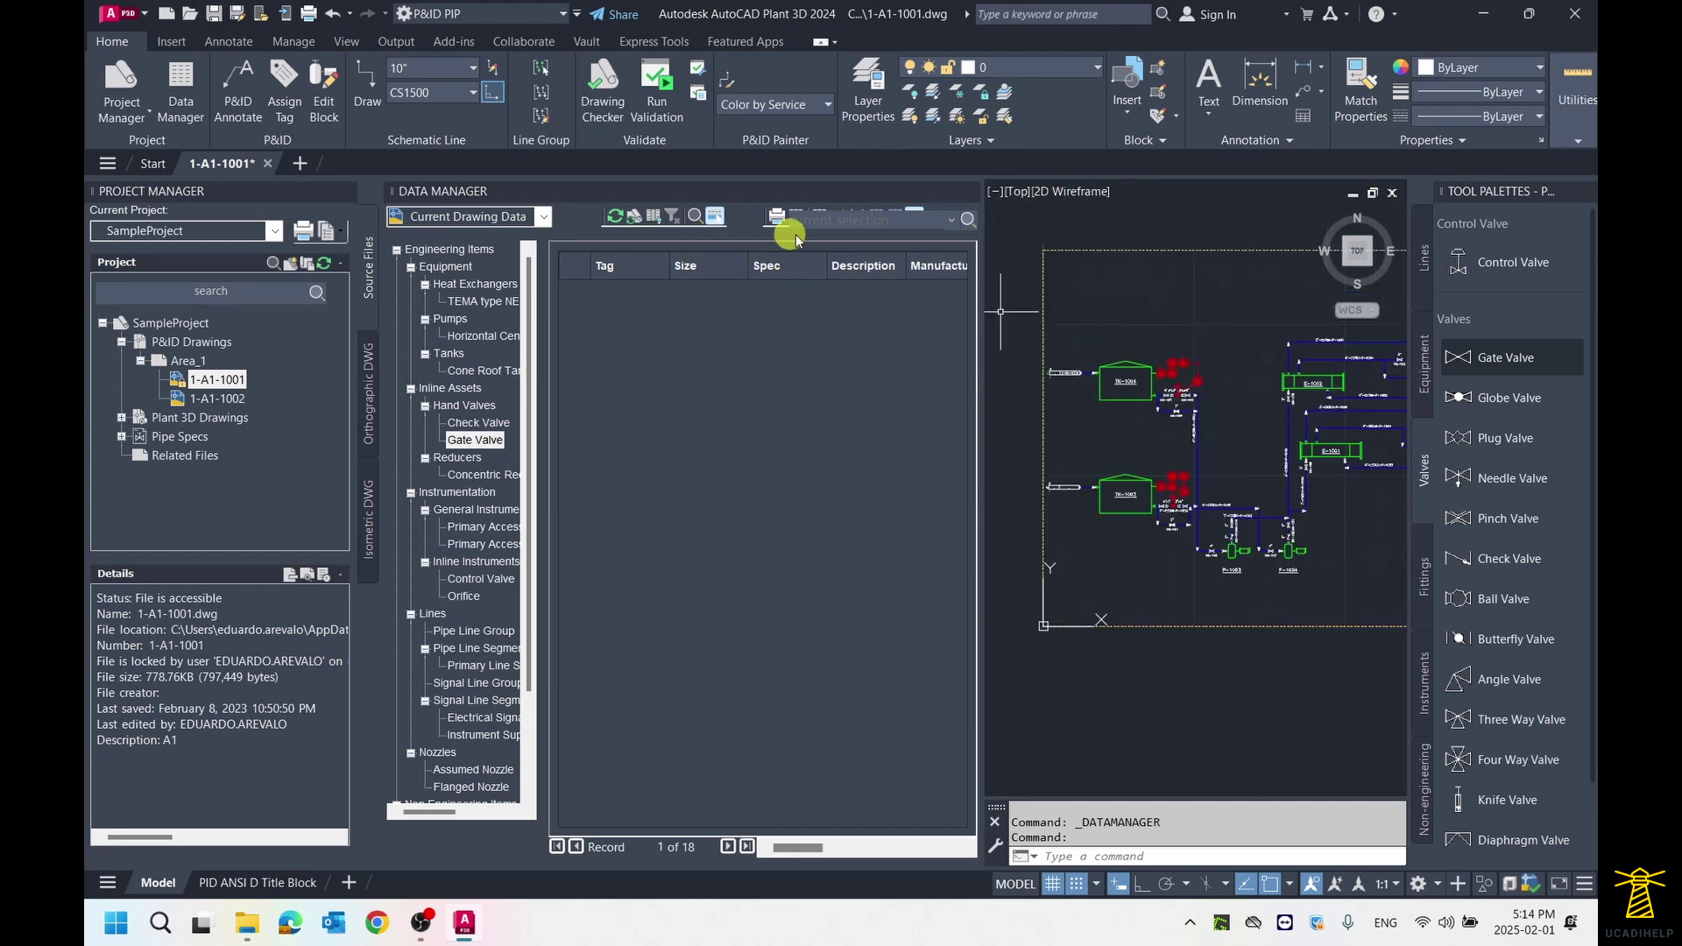
- Widen the Data Manager, choose the Gate Valve class, enable zooming to records and list all its items instead of the current selection
{"action": "left_click_drag", "start_coordinate": [983, 297], "coordinate": [1310, 334]}
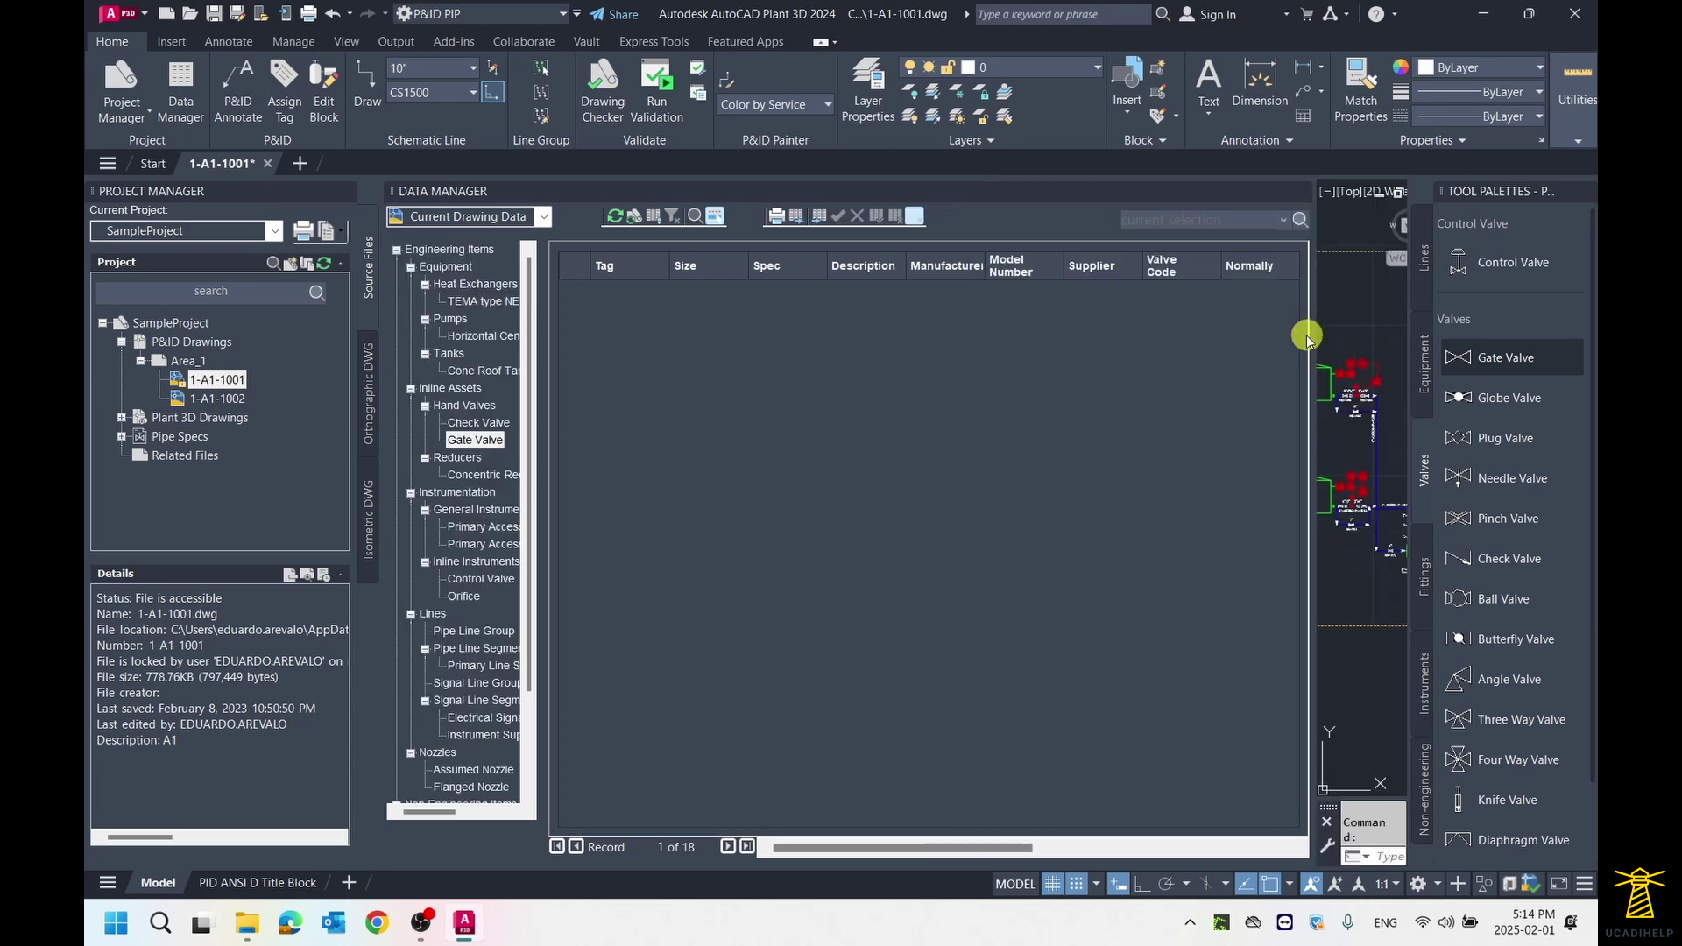
{"action": "left_click", "coordinate": [475, 438]}
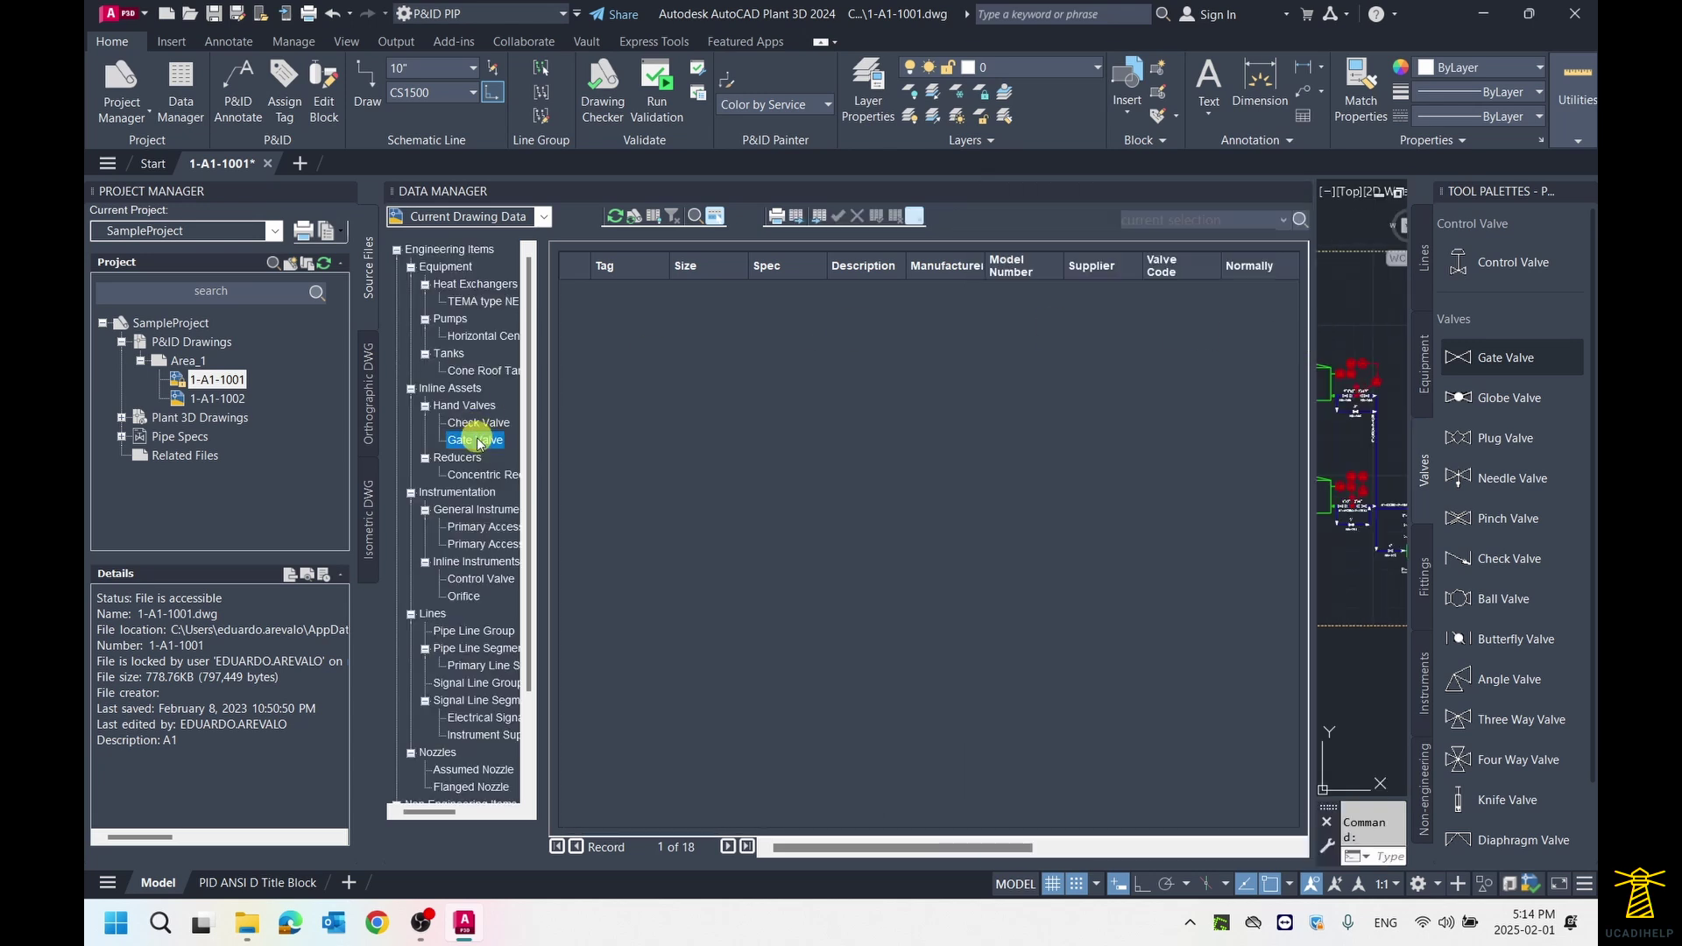
{"action": "left_click", "coordinate": [702, 224]}
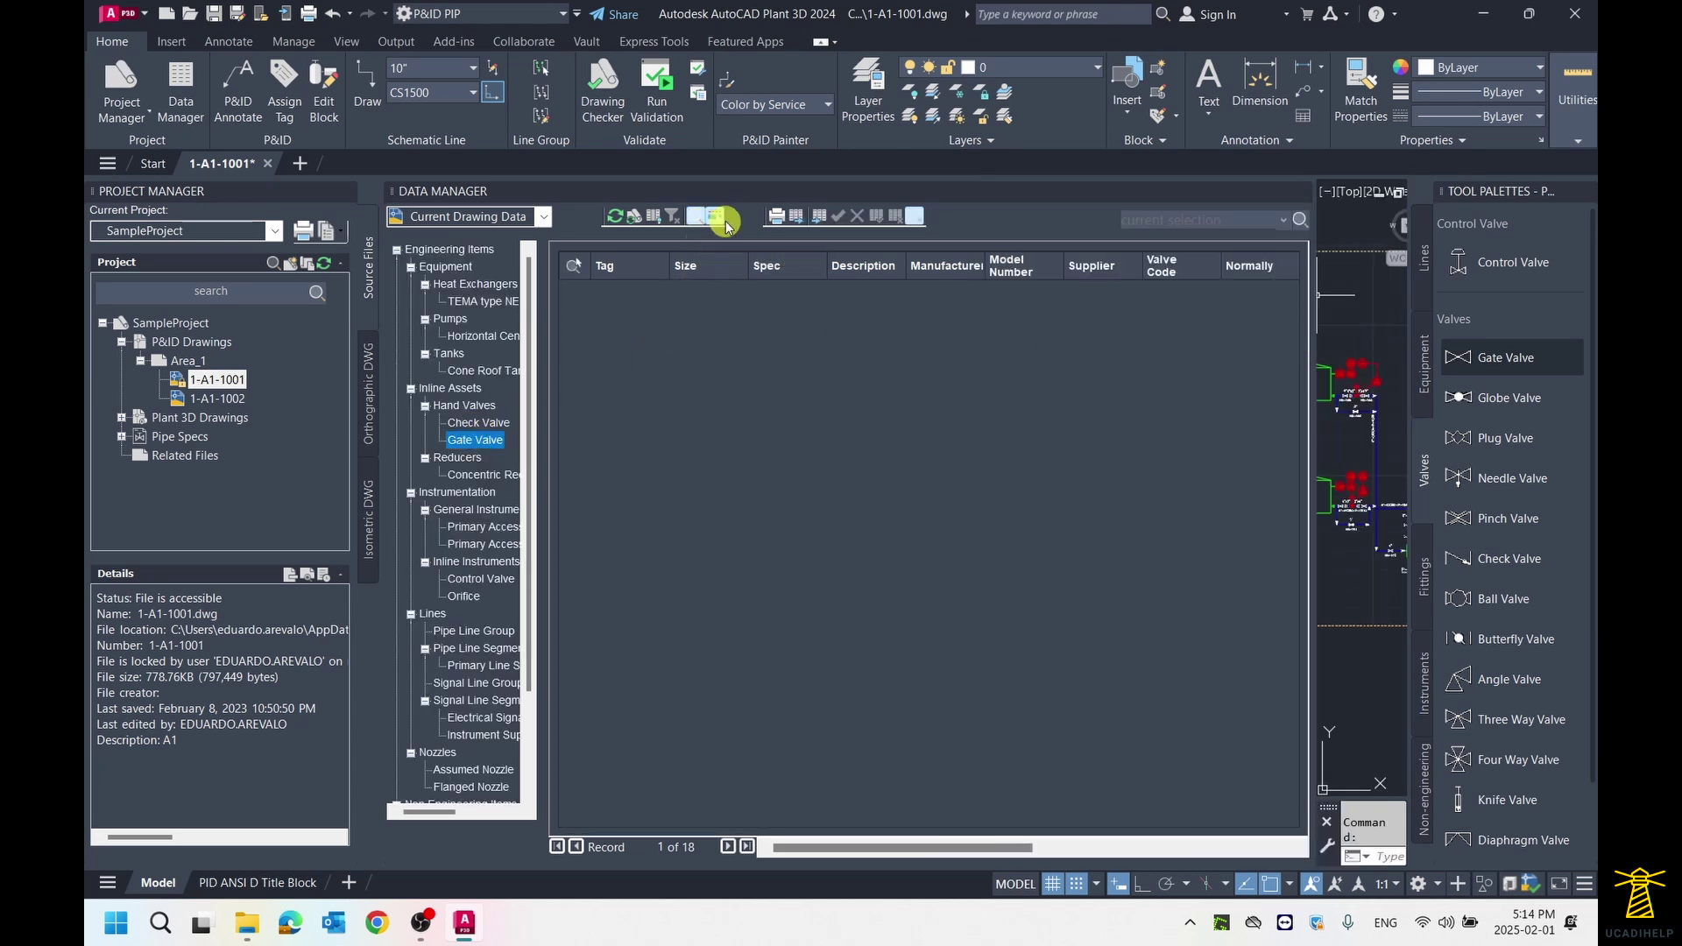
{"action": "left_click", "coordinate": [715, 219]}
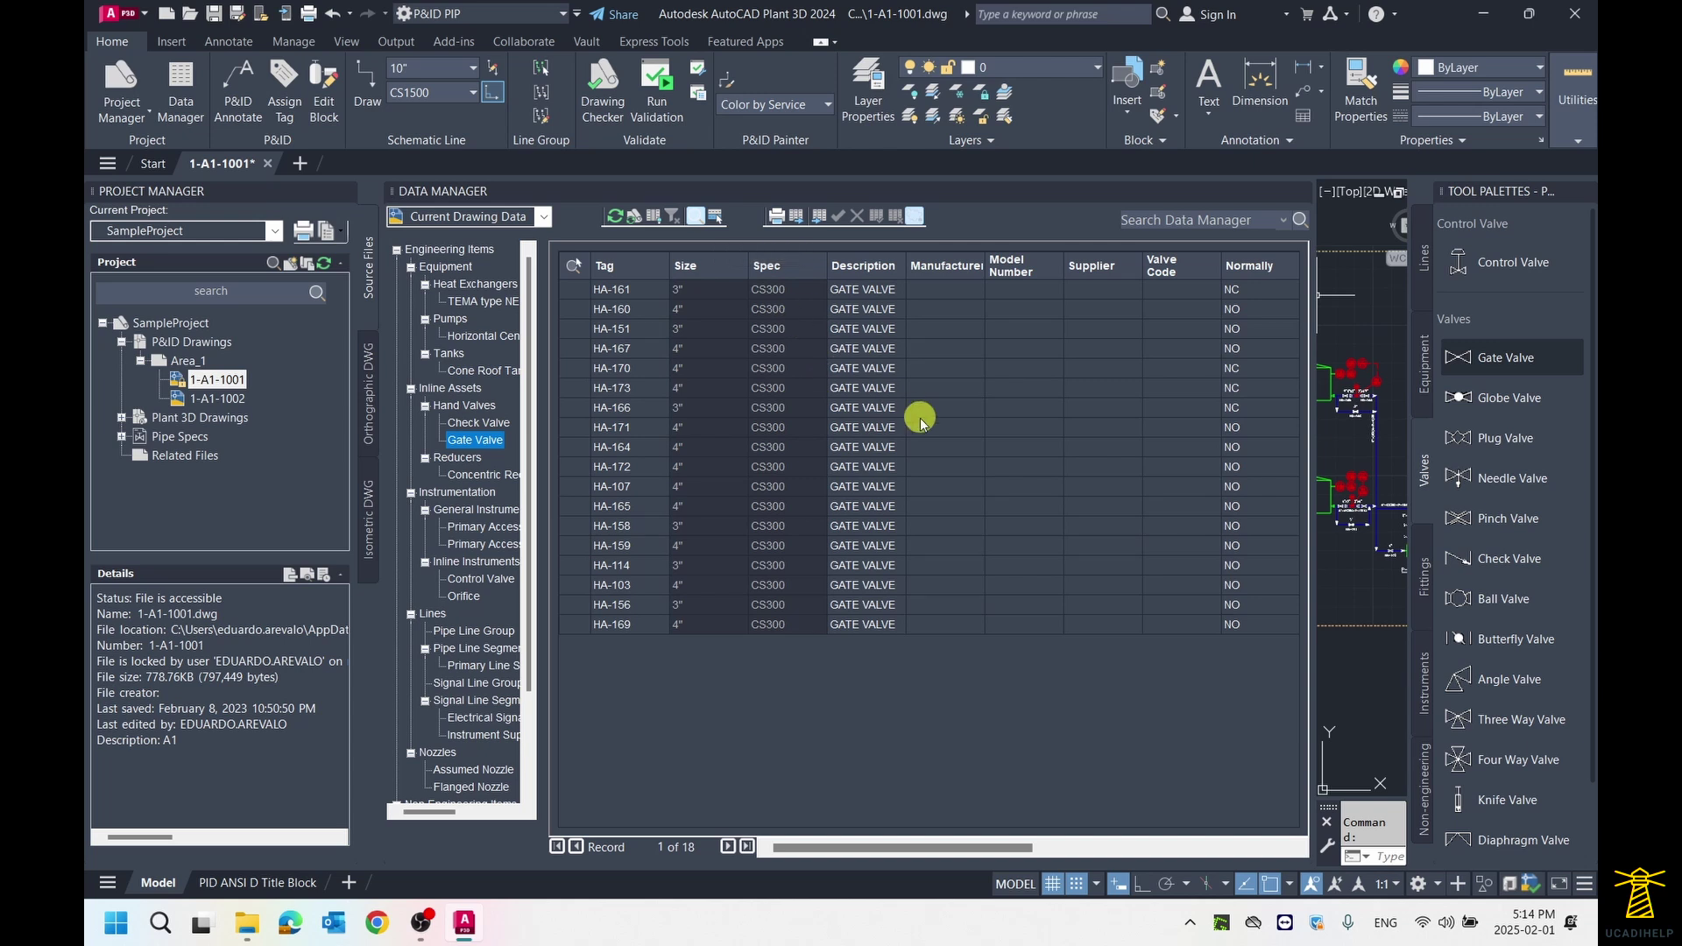
- Search the gate valve records for 156*, zoom the drawing to valve HA-156 from its record, and narrow the Data Manager
{"action": "left_click", "coordinate": [1162, 222]}
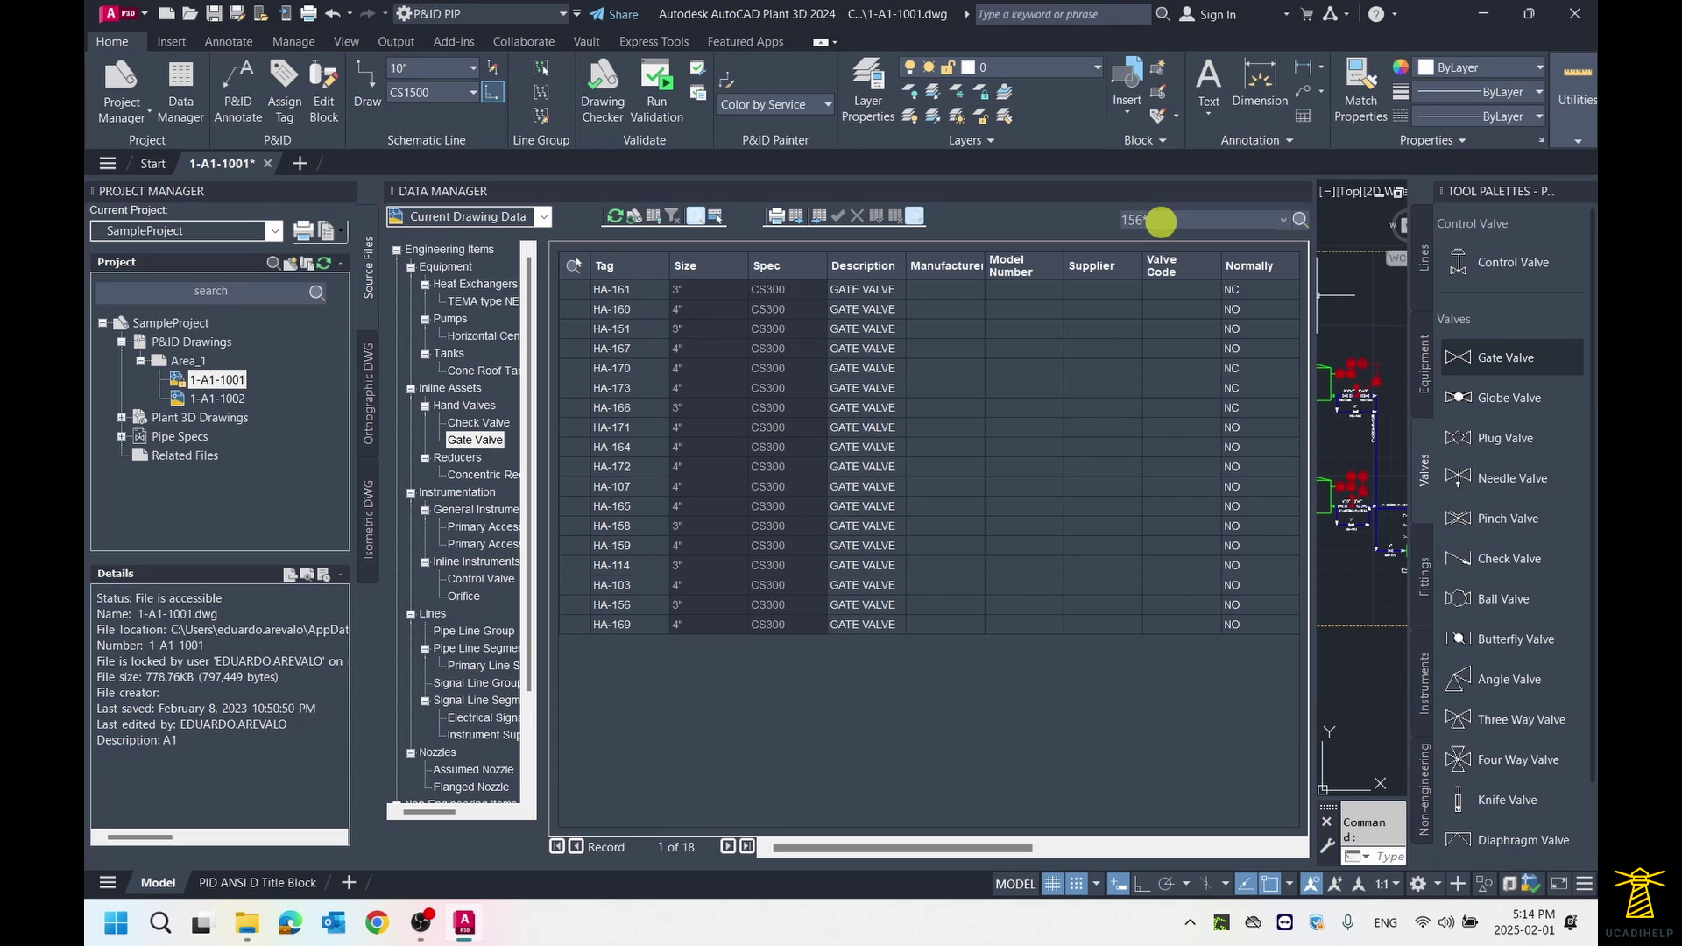
{"action": "key", "text": "Return"}
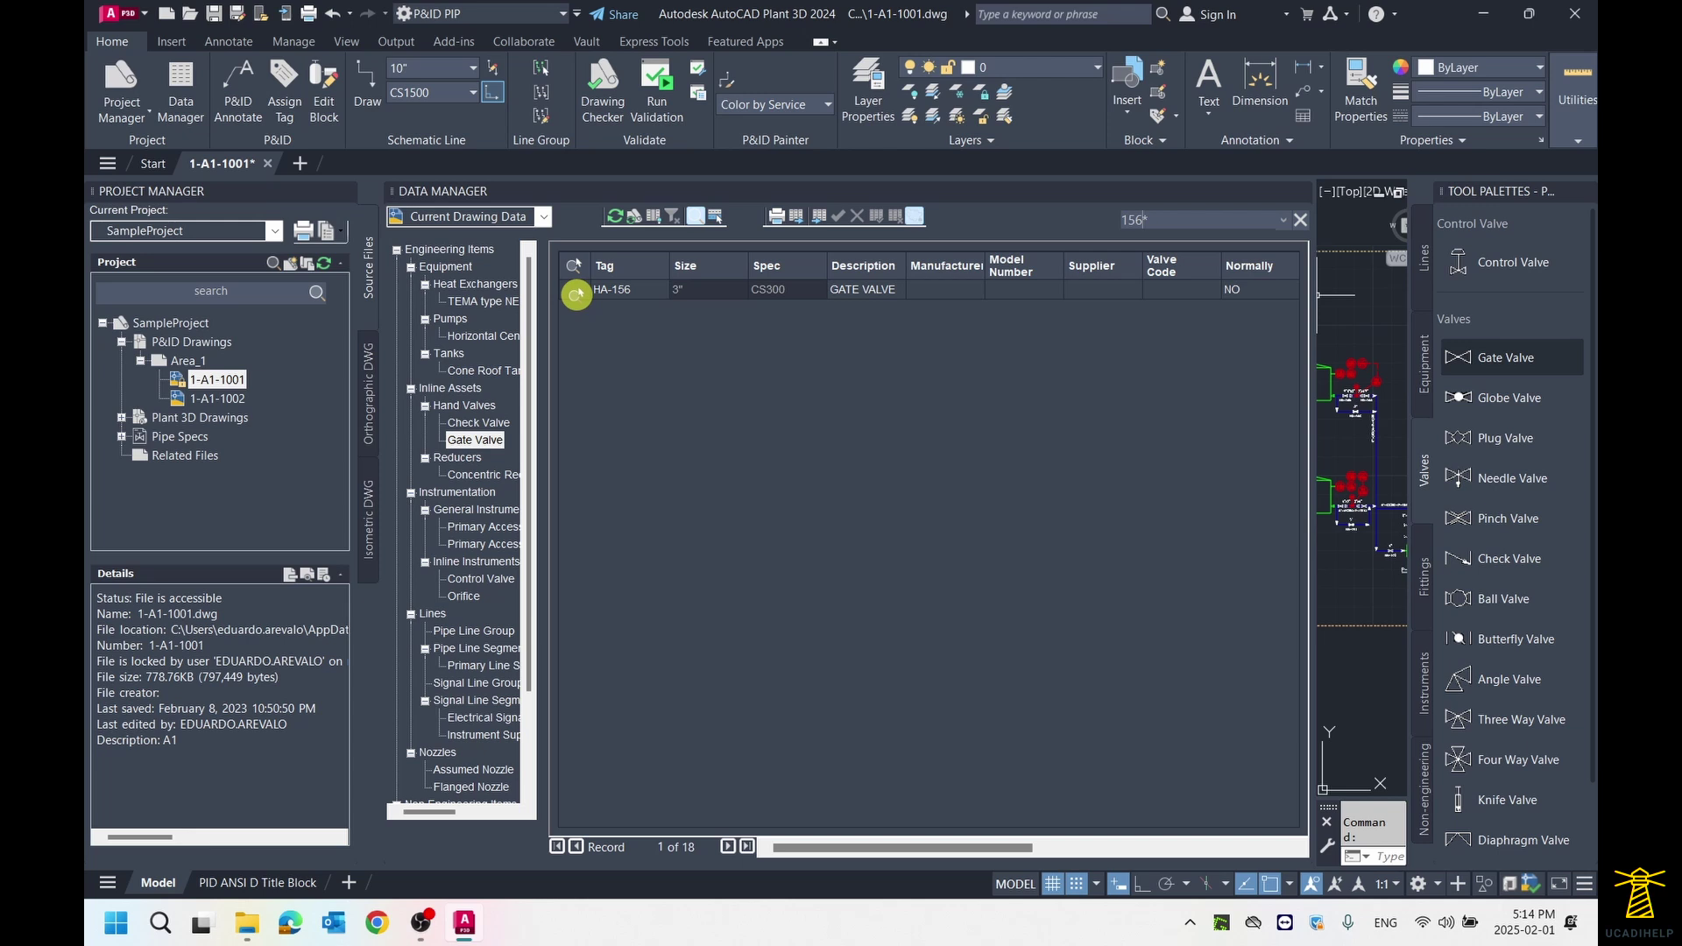
{"action": "left_click", "coordinate": [576, 294]}
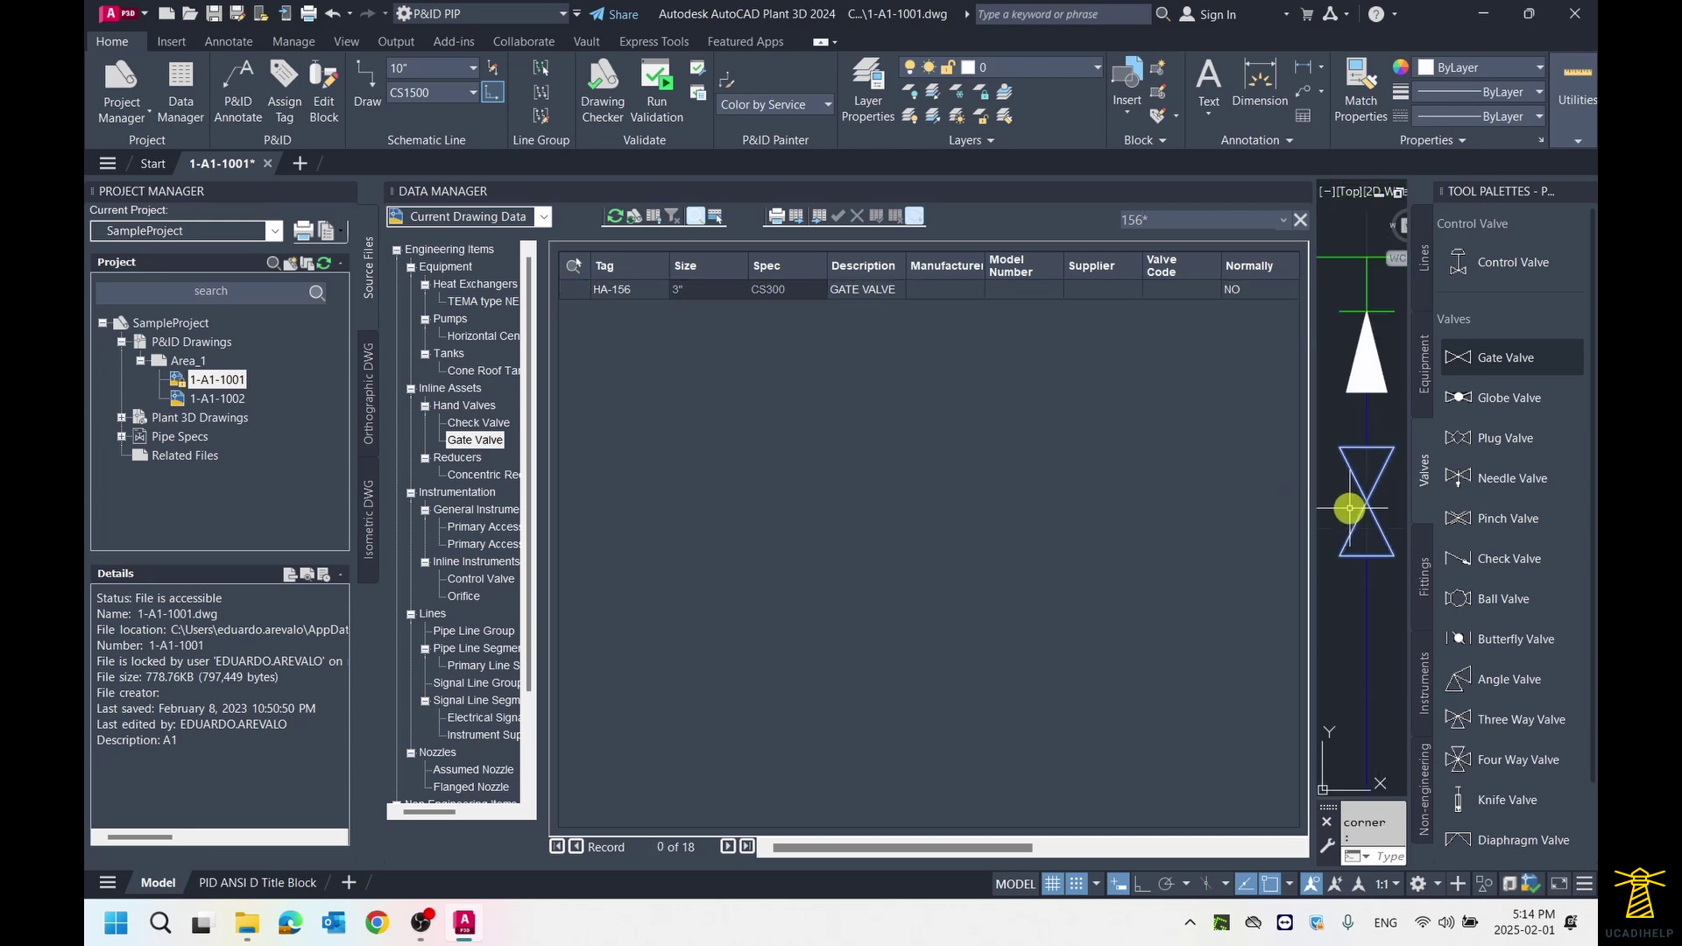
{"action": "left_click_drag", "start_coordinate": [1321, 490], "coordinate": [1040, 488]}
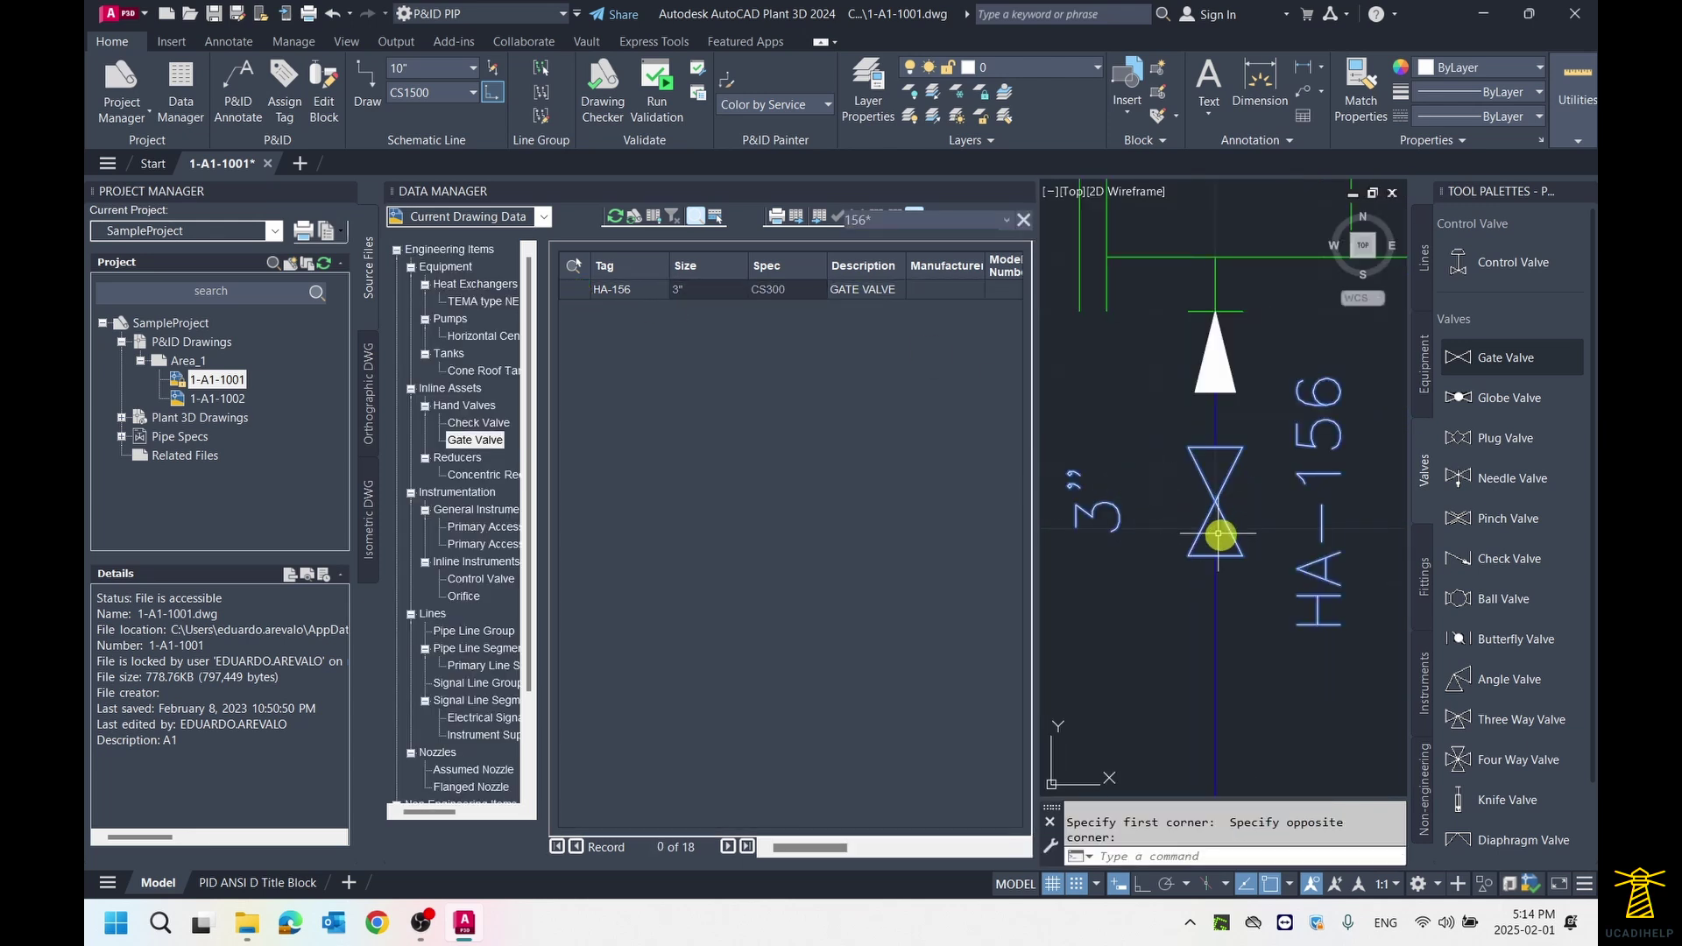
{"action": "scroll", "coordinate": [1155, 488], "scroll_direction": "down", "scroll_amount": 2}
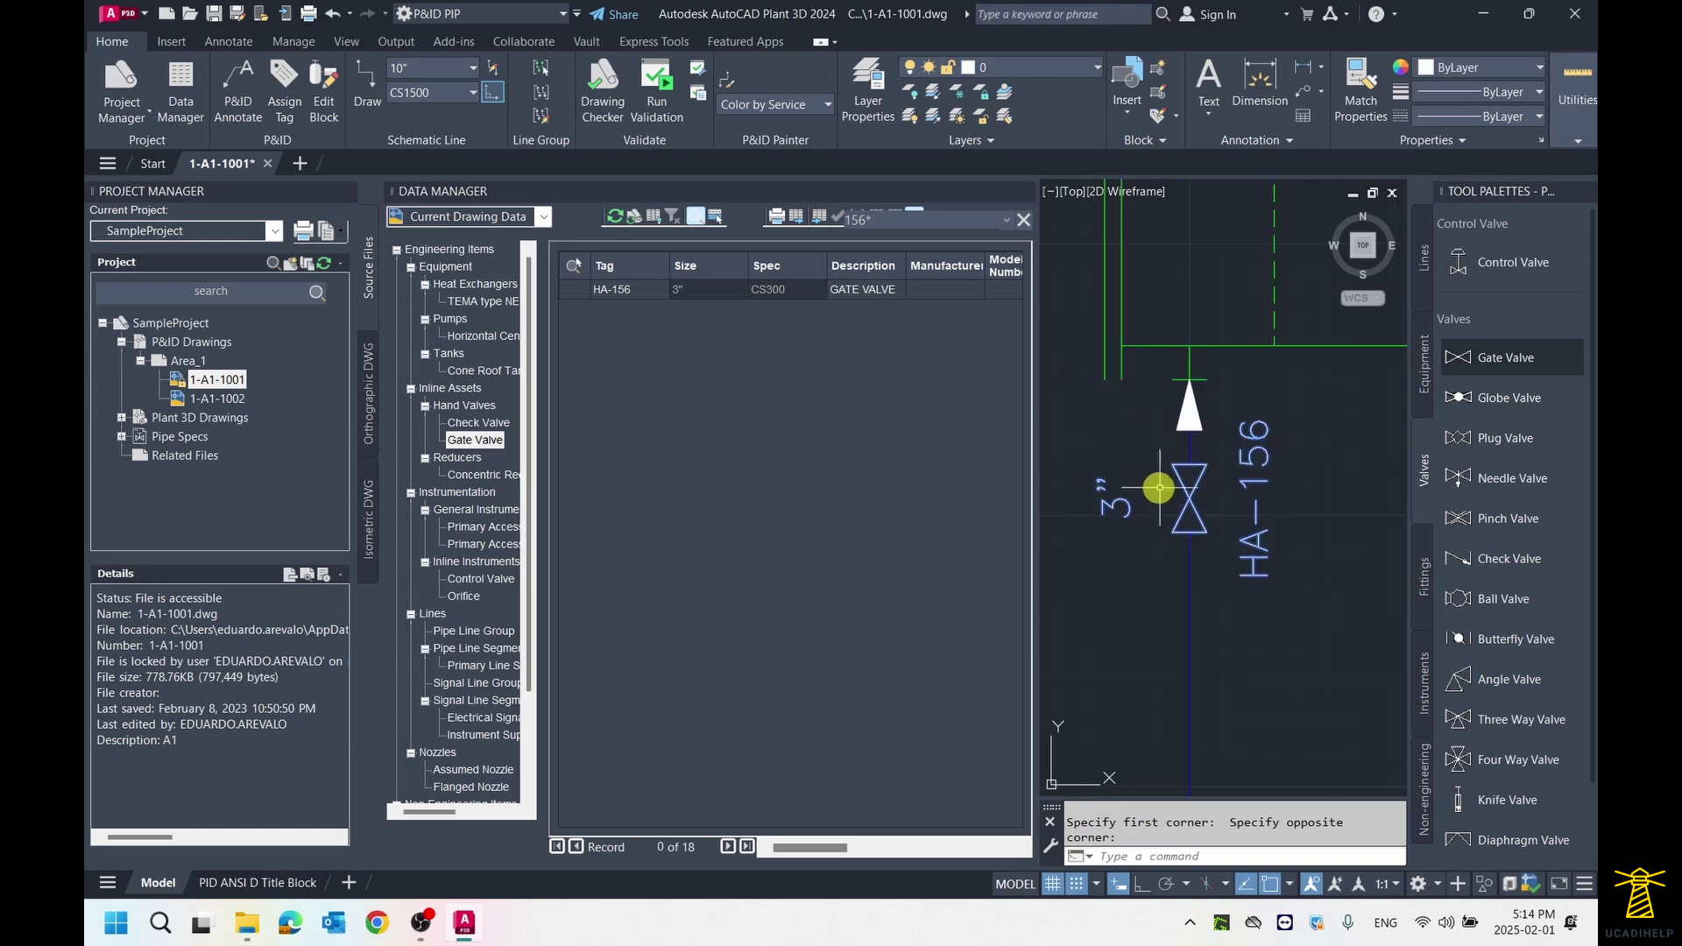
{"action": "middle_click_drag", "start_coordinate": [1159, 488], "coordinate": [1187, 473]}
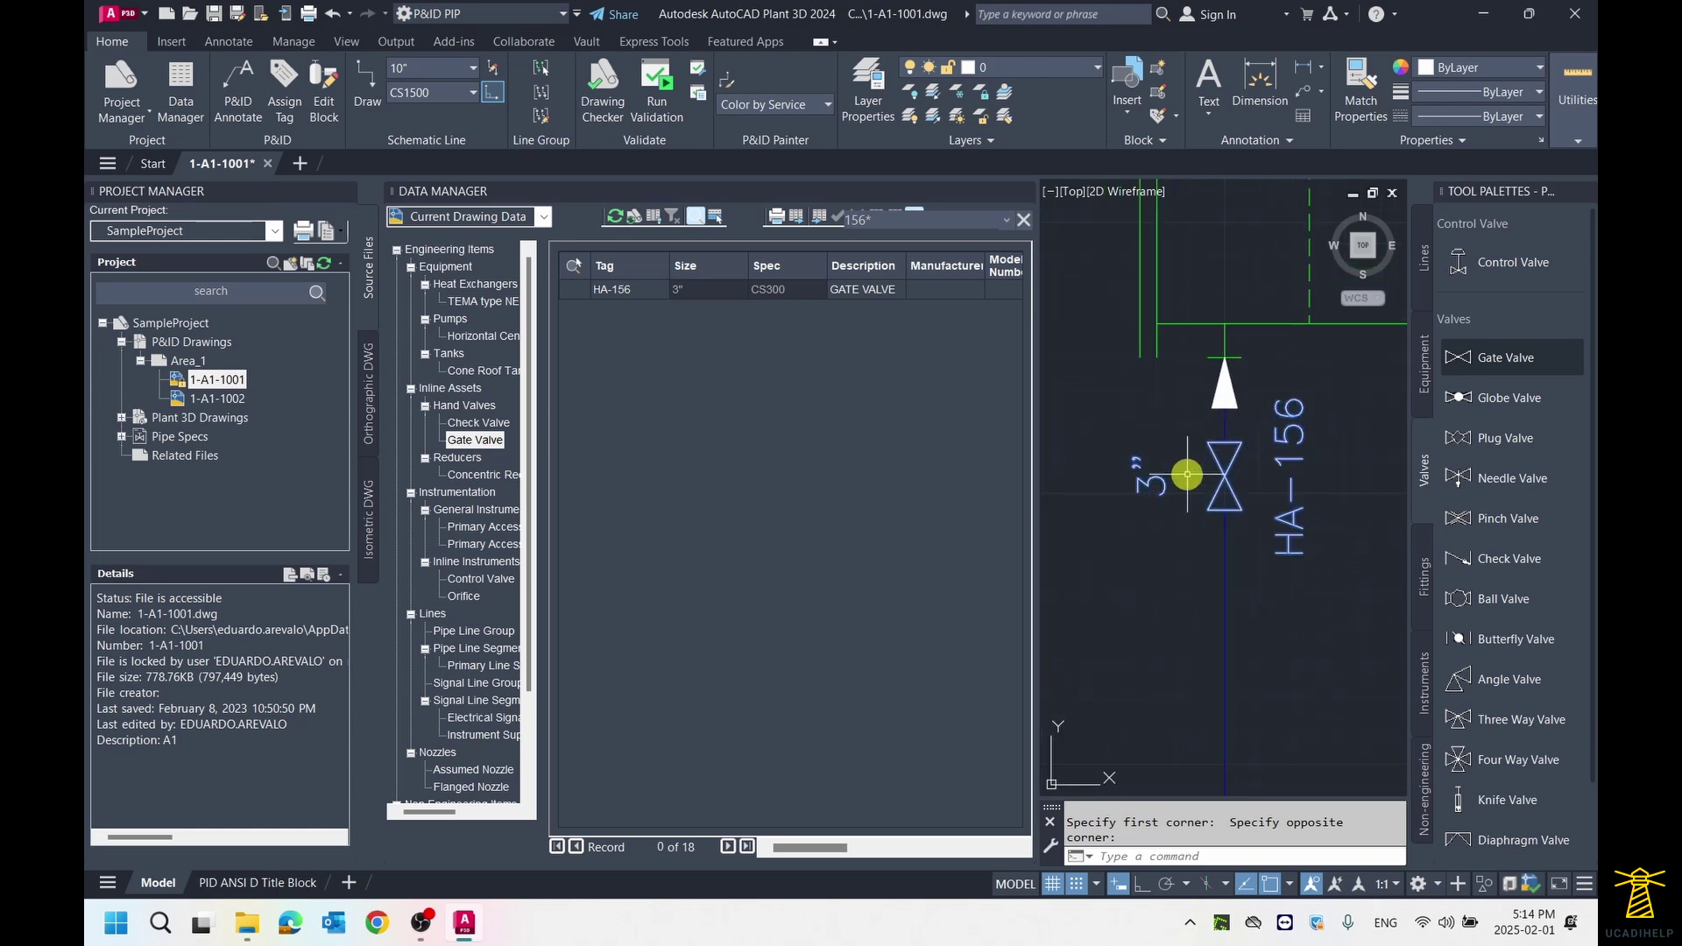
- Close the Data Manager and fit the whole P&ID in the view
{"action": "left_click", "coordinate": [1021, 196]}
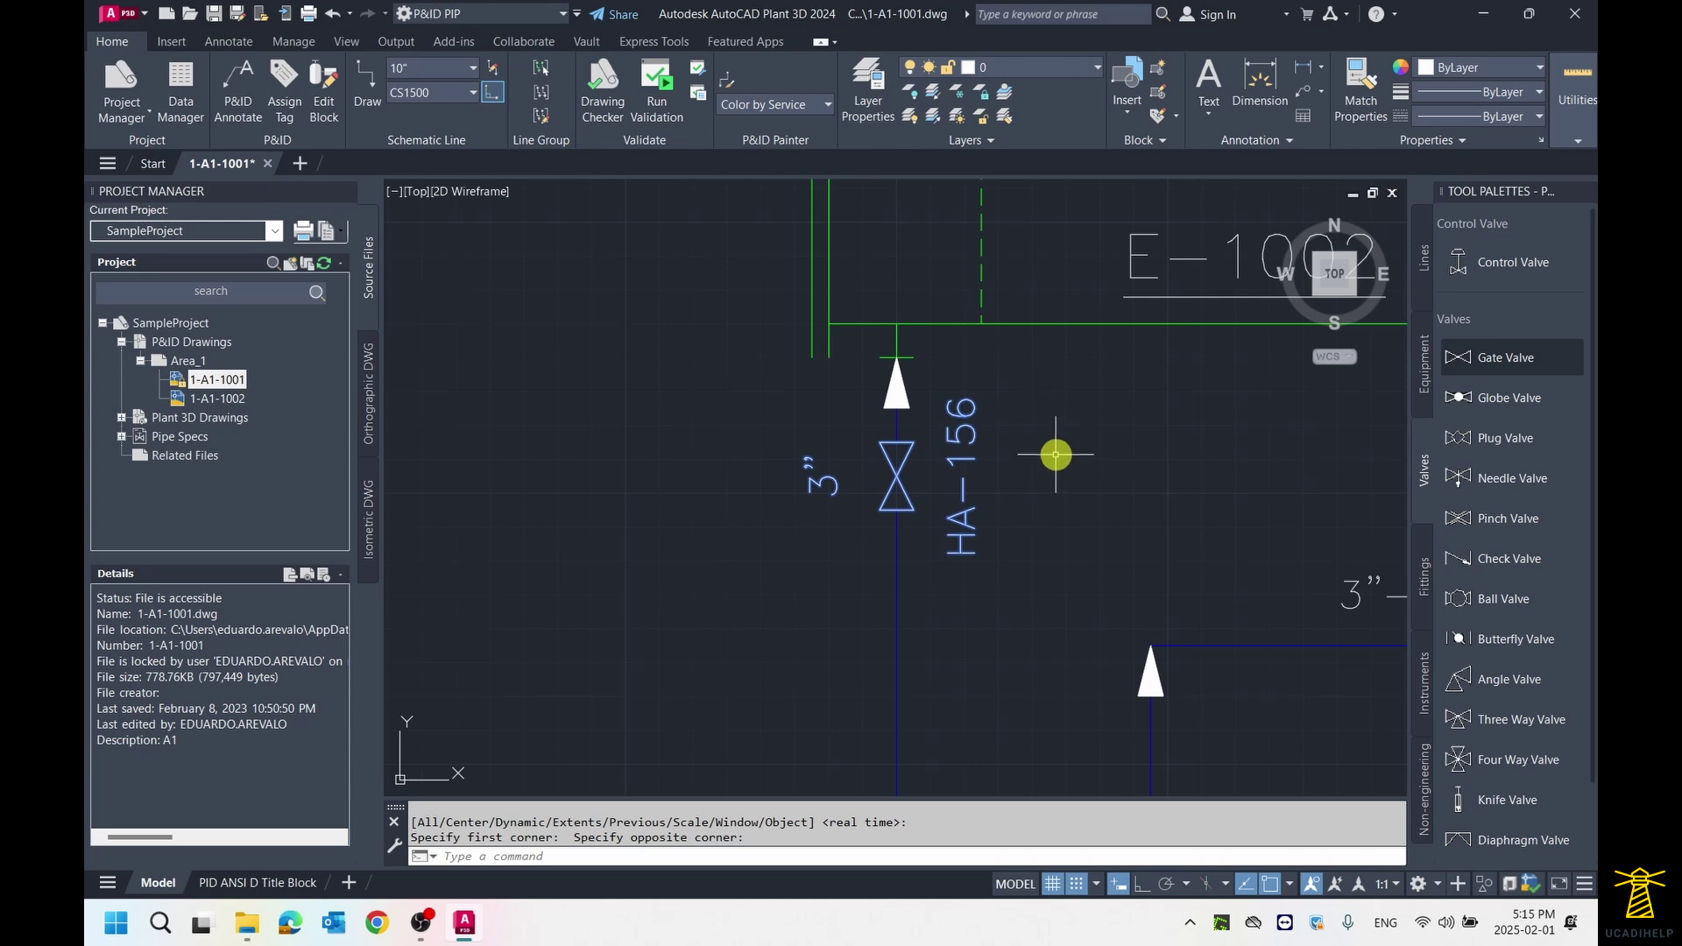
{"action": "scroll", "coordinate": [1053, 457], "scroll_direction": "down", "scroll_amount": 4}
{"action": "scroll", "coordinate": [1064, 487], "scroll_direction": "down", "scroll_amount": 4}
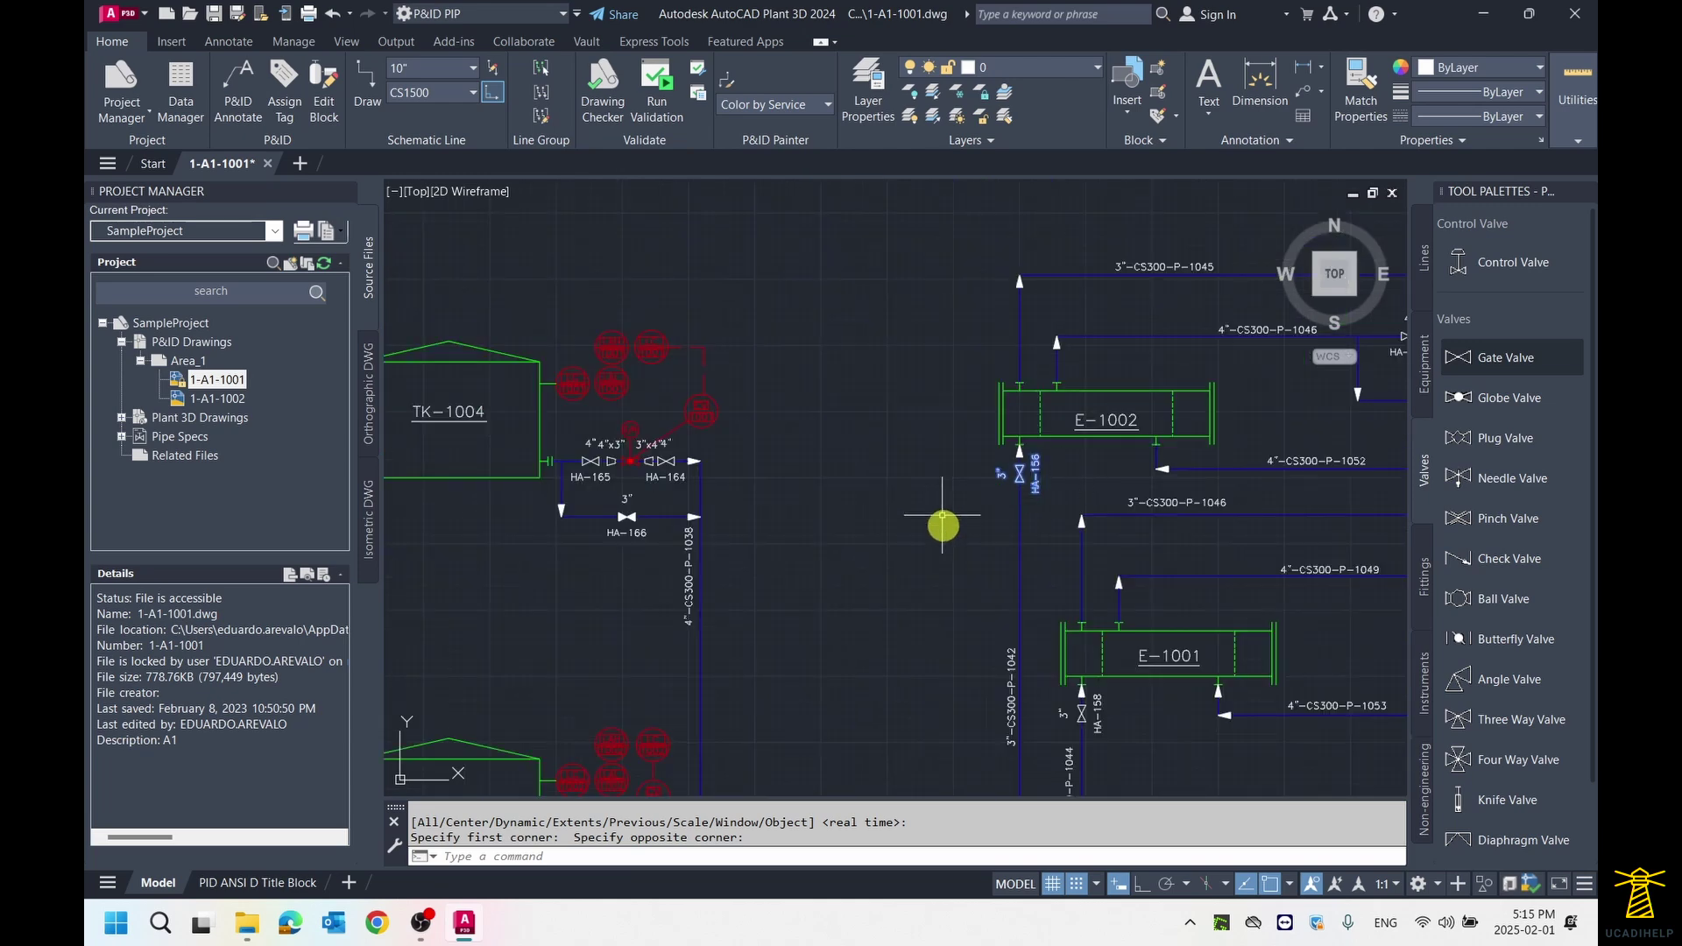
{"action": "middle_click", "coordinate": [823, 422]}
{"action": "middle_click", "coordinate": [823, 422]}
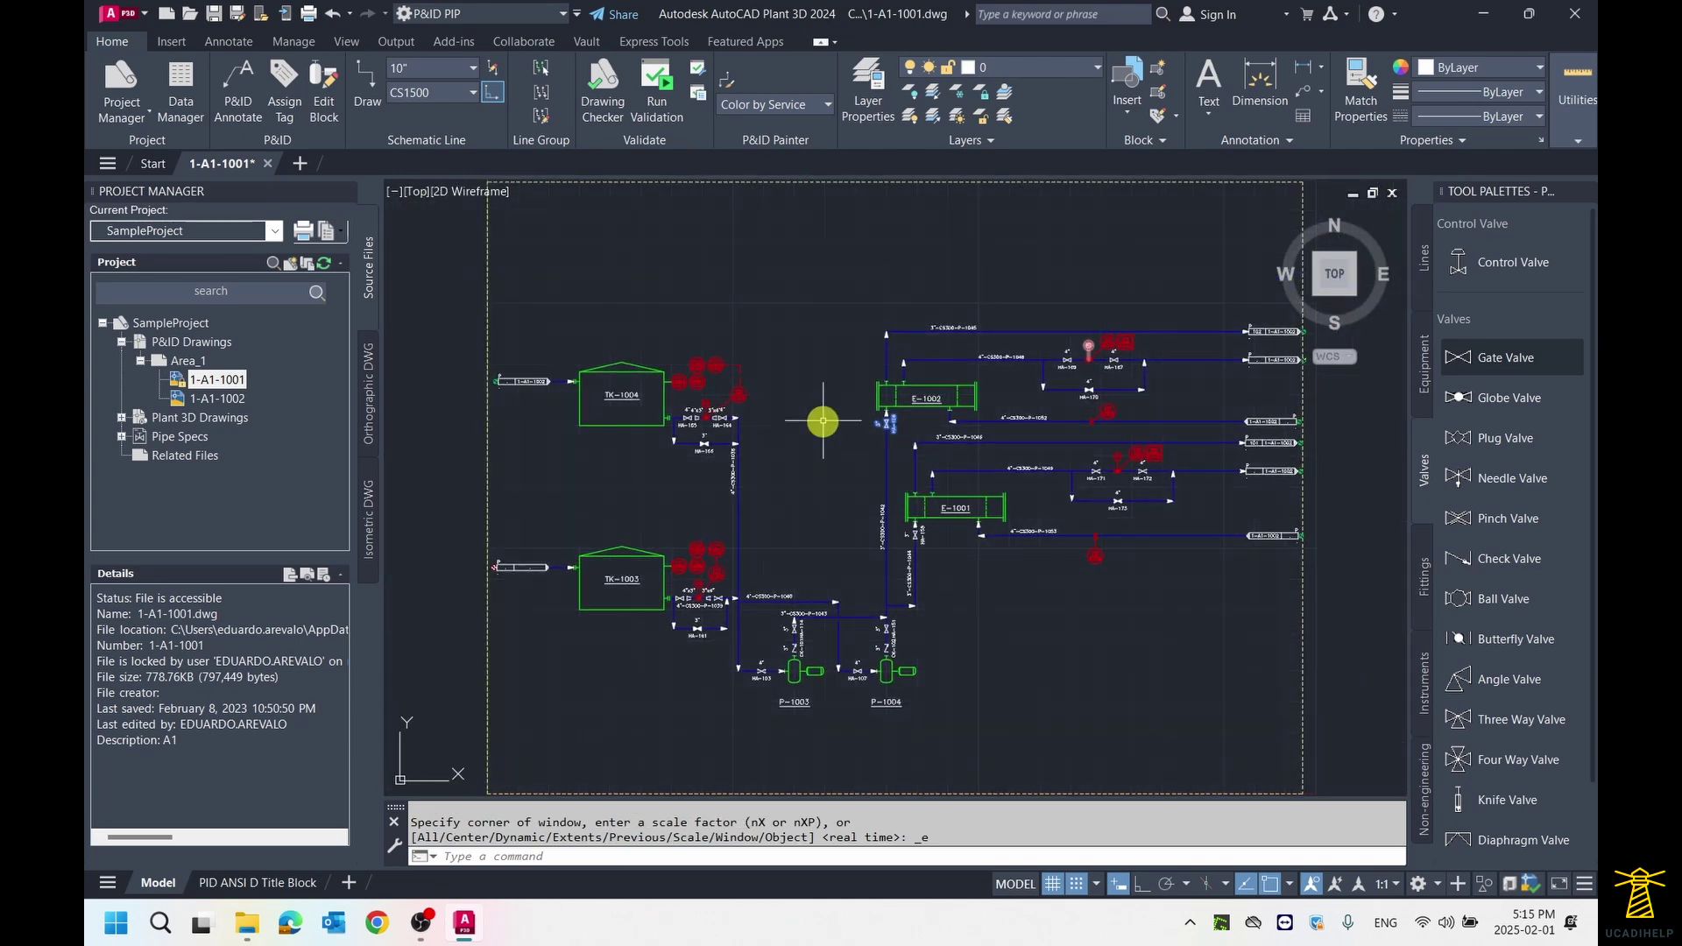